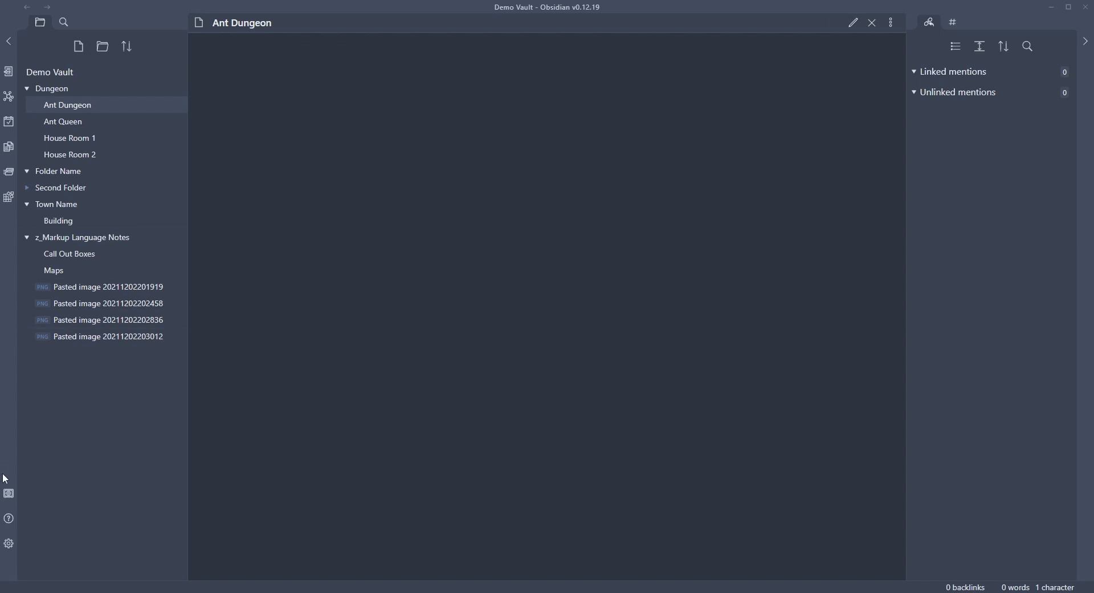
Step: Search the community plugins for "Obsidian Leaf" and install the Obsidian Leaflet plugin
{"action": "left_click", "coordinate": [8, 545]}
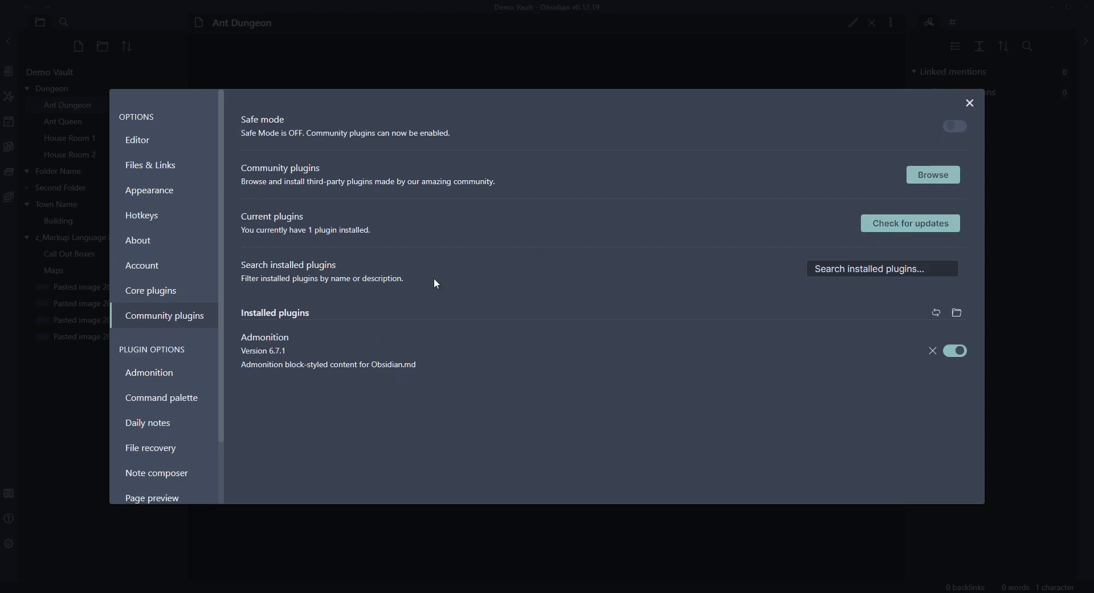
{"action": "left_click", "coordinate": [935, 176]}
{"action": "left_click", "coordinate": [266, 62]}
{"action": "type", "text": "Obs"}
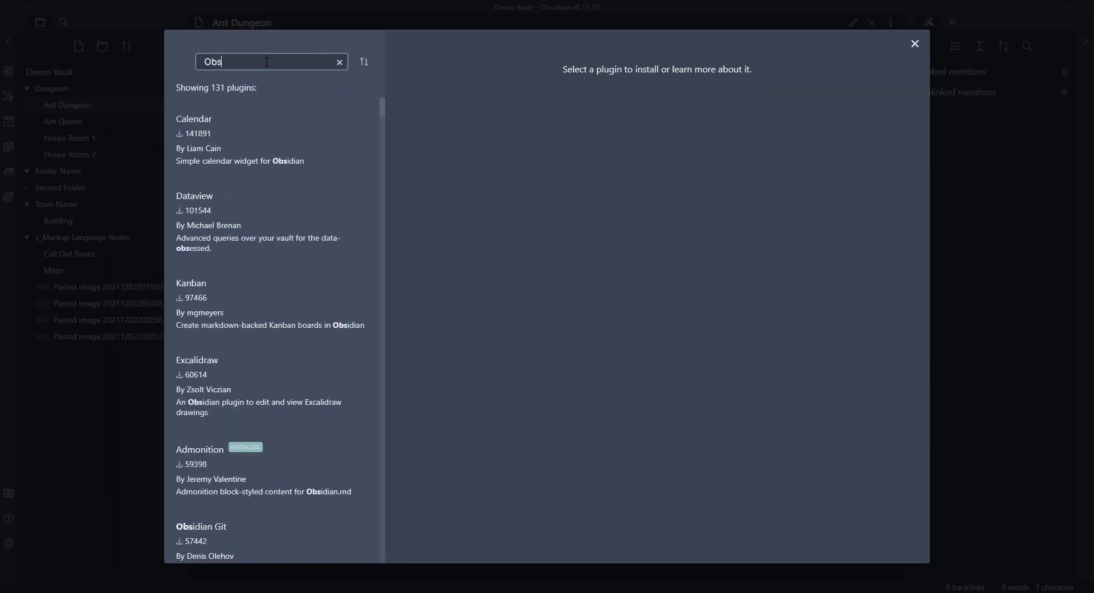
{"action": "type", "text": "idian Lead"}
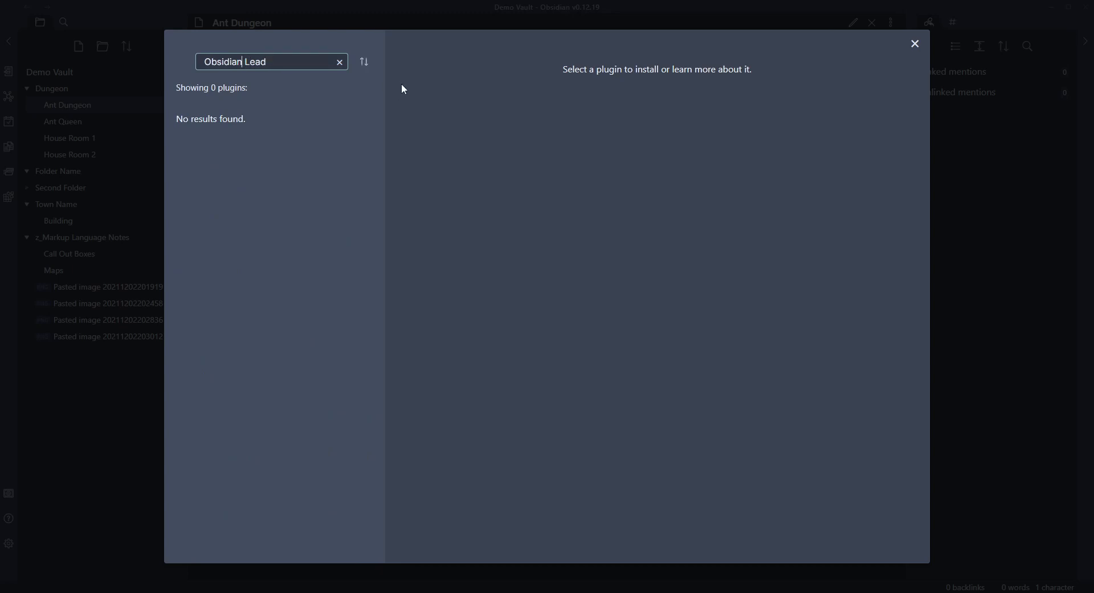
{"action": "key", "text": "BackSpace"}
{"action": "type", "text": "f"}
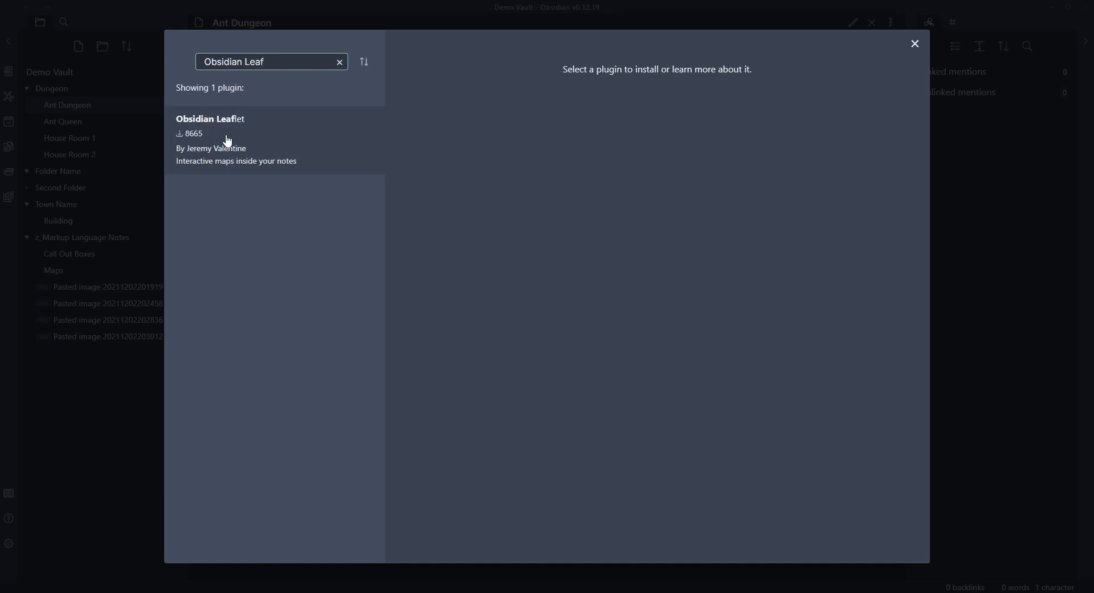
{"action": "left_click", "coordinate": [279, 146]}
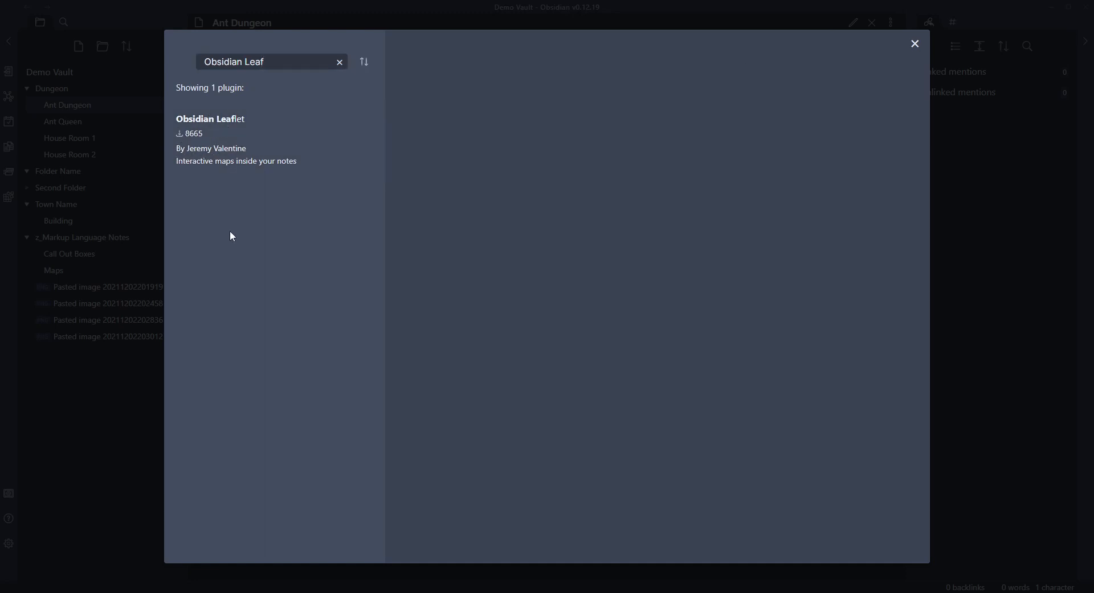
{"action": "left_click", "coordinate": [424, 166]}
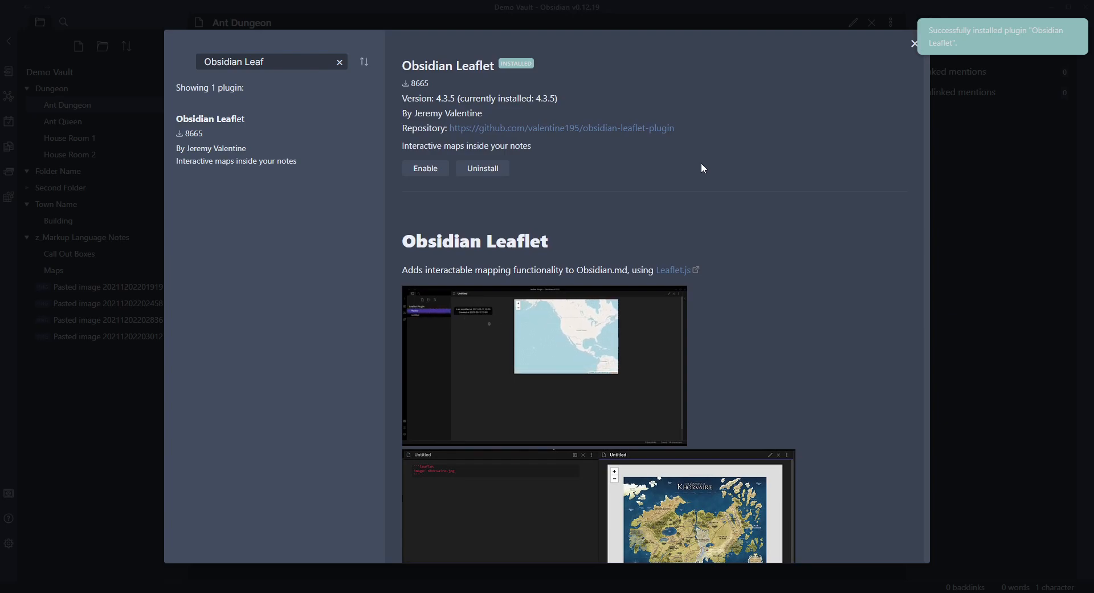
Step: Read through the Obsidian Leaflet description, examining the example leaflet code block and the table of map options
{"action": "scroll", "coordinate": [658, 258], "scroll_direction": "down", "scroll_amount": 3}
{"action": "scroll", "coordinate": [741, 148], "scroll_direction": "down", "scroll_amount": 2}
{"action": "scroll", "coordinate": [740, 149], "scroll_direction": "up", "scroll_amount": 2}
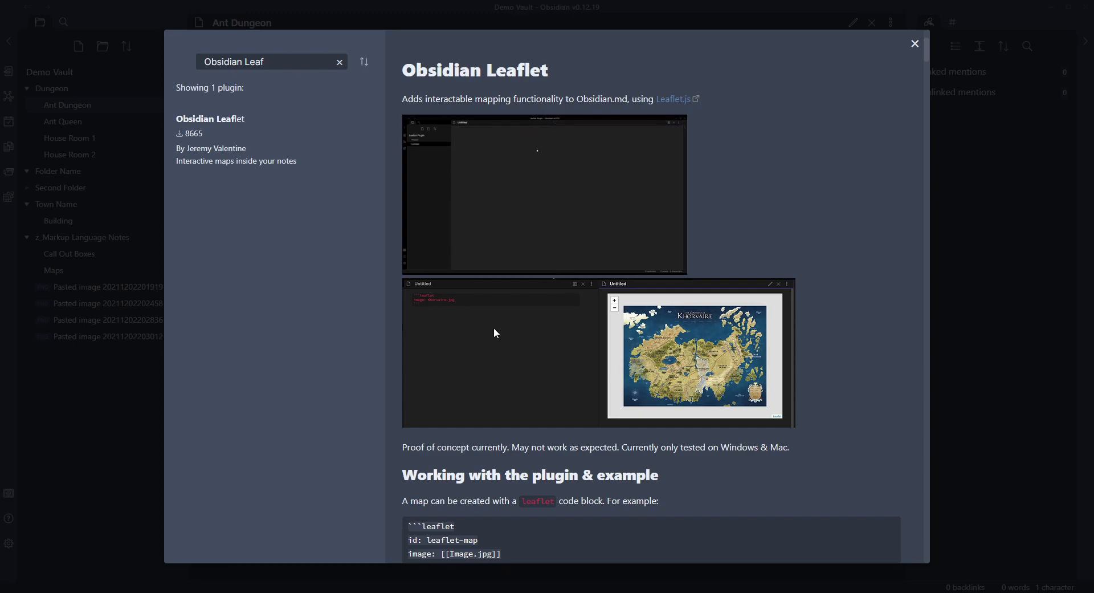
{"action": "scroll", "coordinate": [777, 176], "scroll_direction": "down", "scroll_amount": 5}
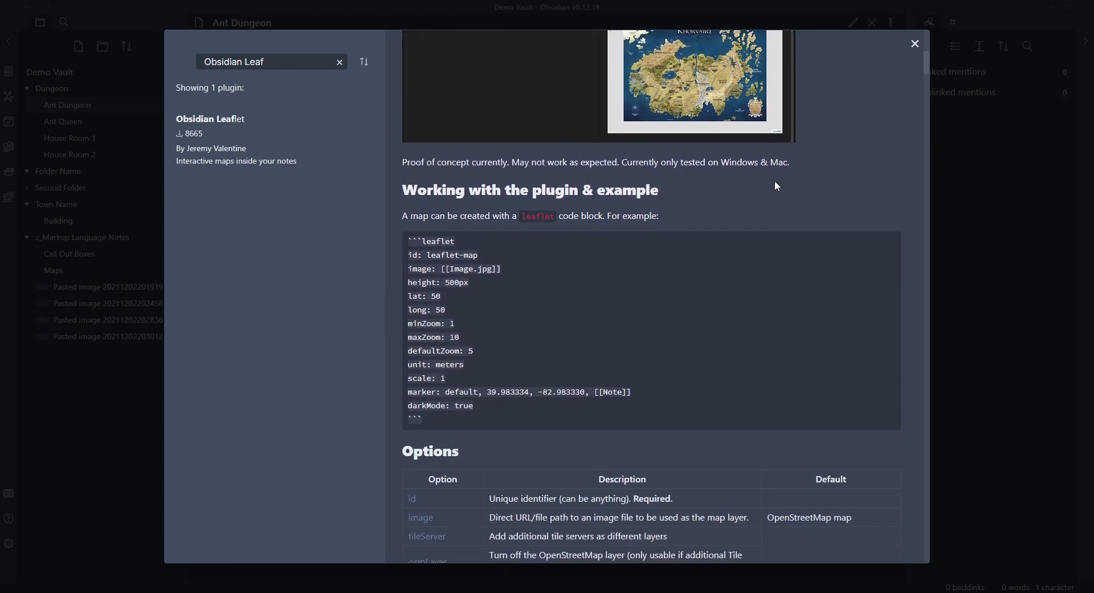
{"action": "scroll", "coordinate": [559, 187], "scroll_direction": "down", "scroll_amount": 1}
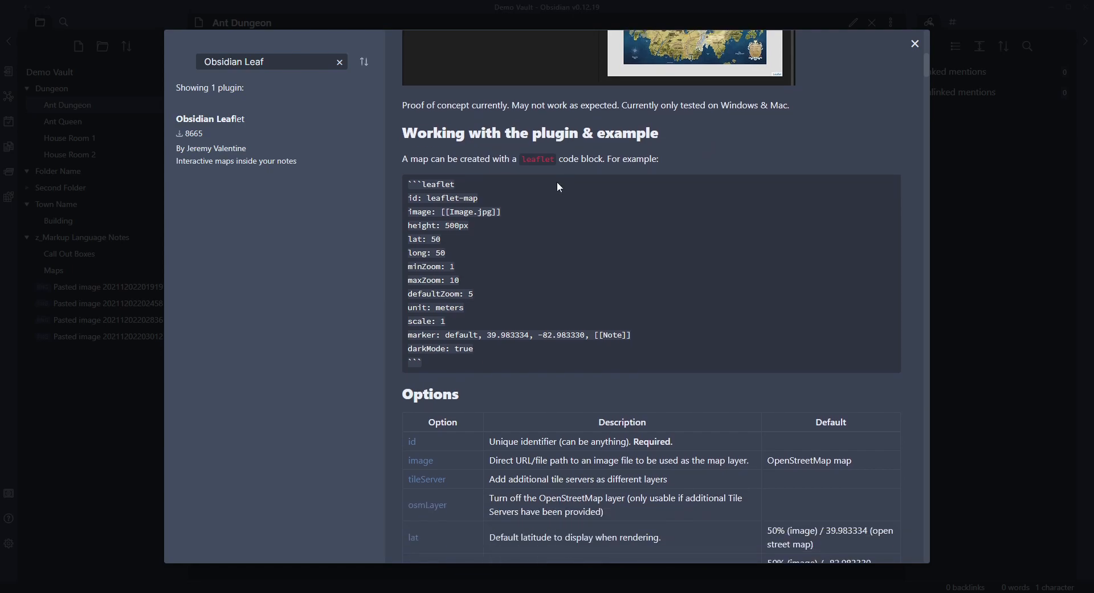
{"action": "mouse_move", "coordinate": [929, 64]}
{"action": "left_mouse_down"}
{"action": "mouse_move", "coordinate": [926, 146]}
{"action": "mouse_move", "coordinate": [925, 49]}
{"action": "left_mouse_up"}
{"action": "scroll", "coordinate": [758, 233], "scroll_direction": "down", "scroll_amount": 6}
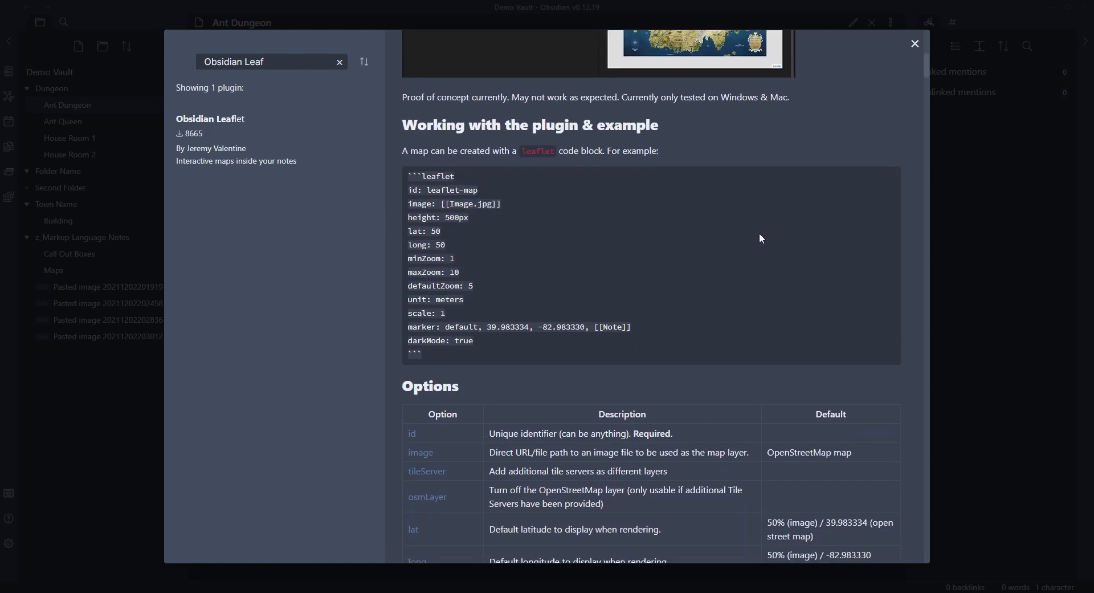
{"action": "left_click_drag", "start_coordinate": [633, 343], "coordinate": [404, 162]}
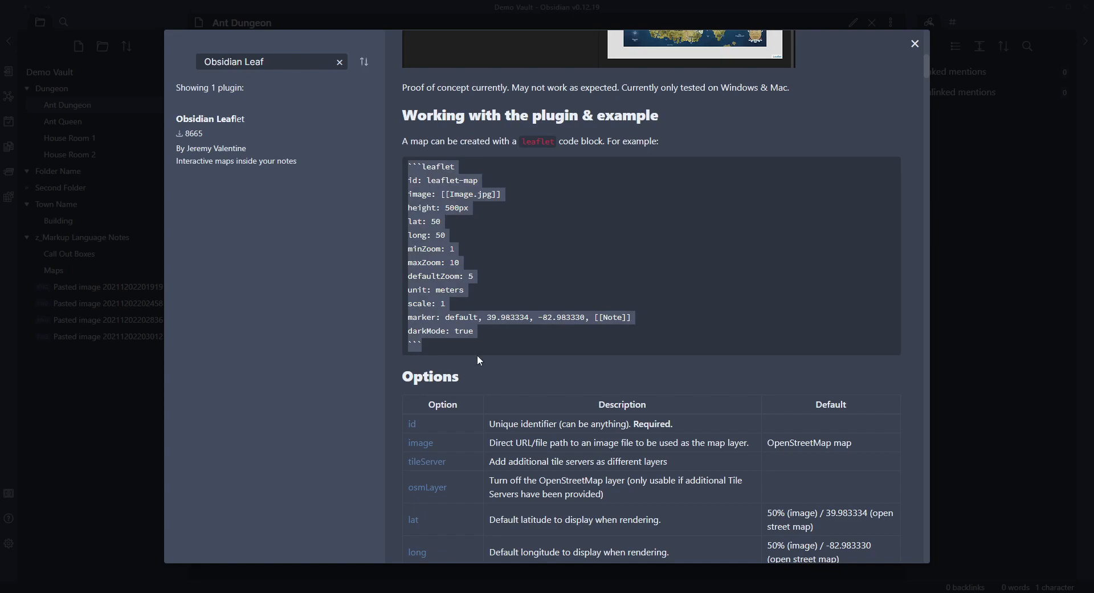
{"action": "scroll", "coordinate": [504, 303], "scroll_direction": "down", "scroll_amount": 6}
{"action": "scroll", "coordinate": [591, 292], "scroll_direction": "up", "scroll_amount": 1}
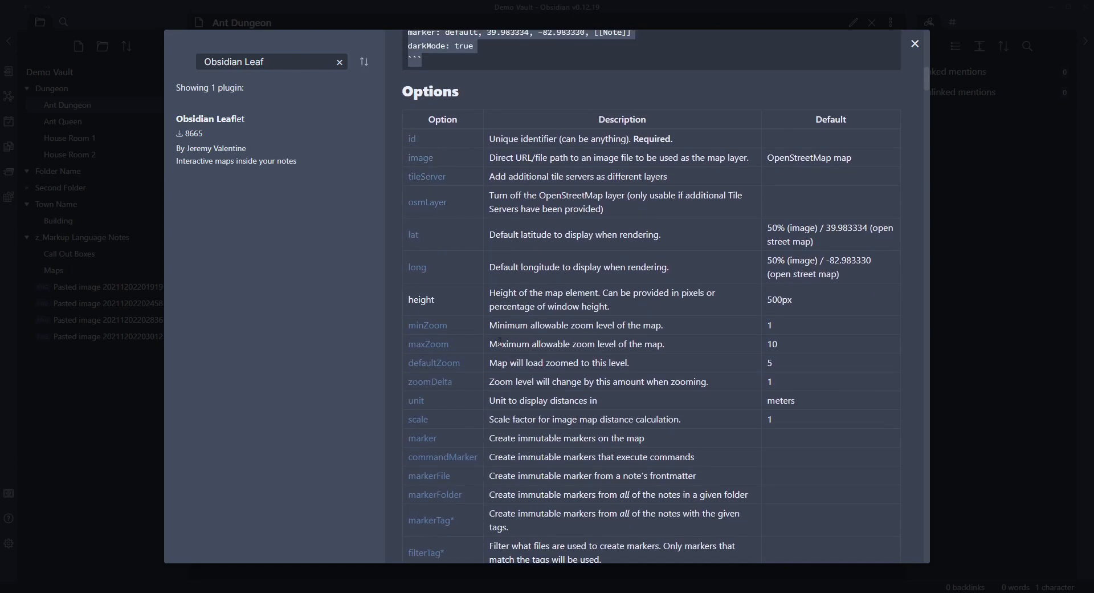
{"action": "scroll", "coordinate": [494, 334], "scroll_direction": "down", "scroll_amount": 5}
{"action": "scroll", "coordinate": [524, 397], "scroll_direction": "down", "scroll_amount": 2}
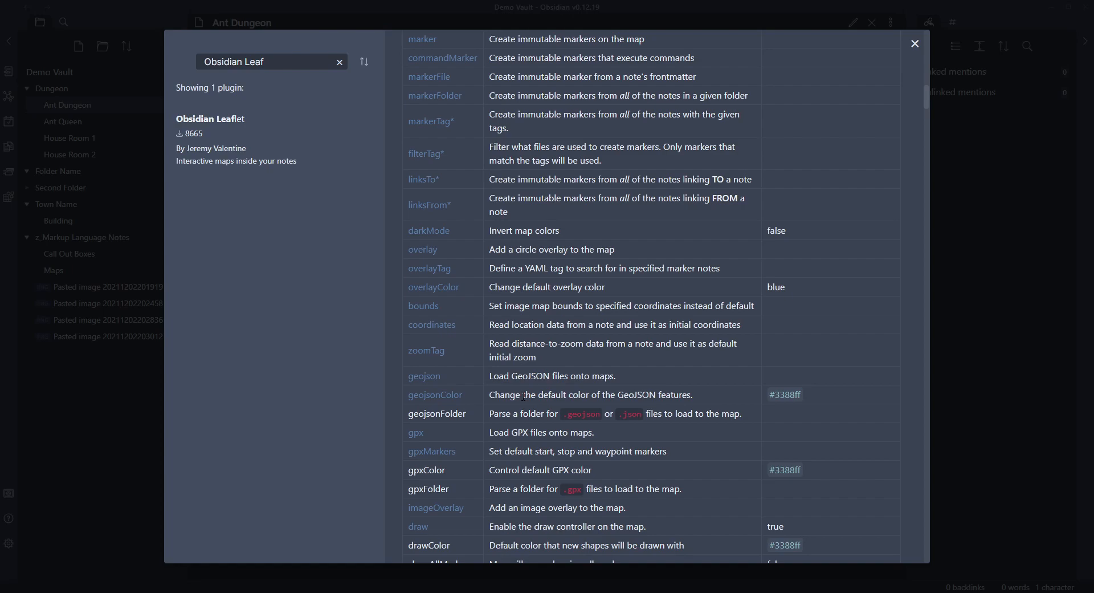
{"action": "scroll", "coordinate": [523, 395], "scroll_direction": "up", "scroll_amount": 8}
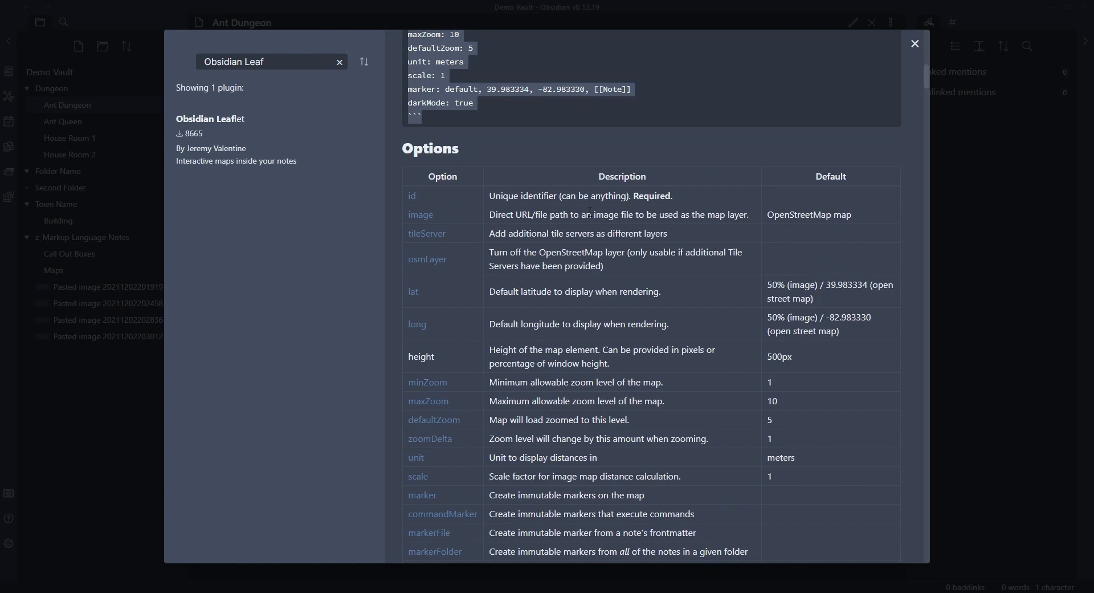
{"action": "scroll", "coordinate": [600, 223], "scroll_direction": "up", "scroll_amount": 5}
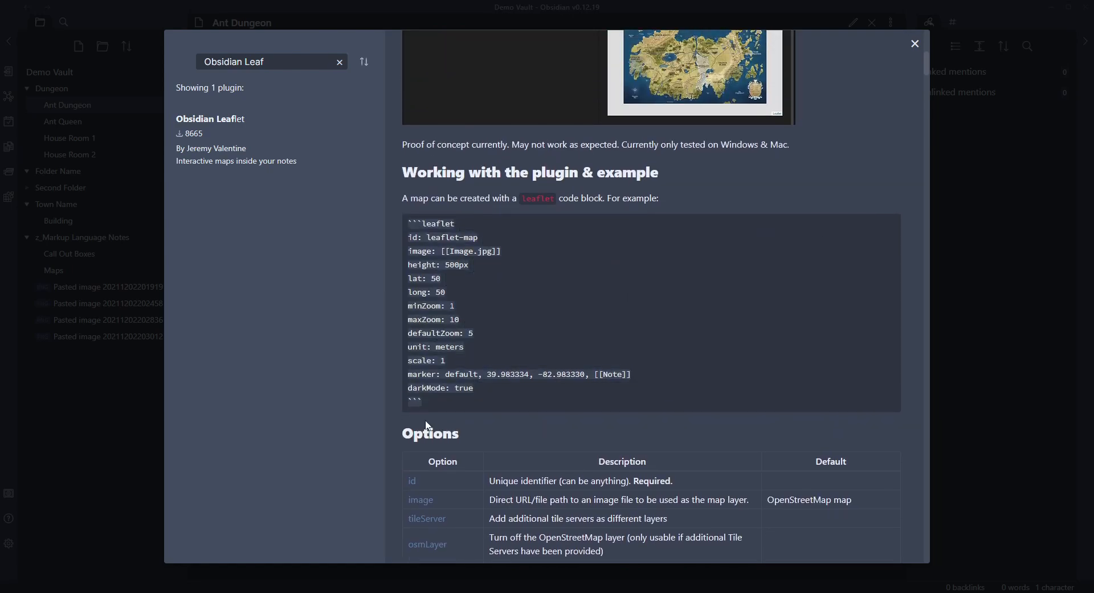
Step: Copy the whole example leaflet code block from the plugin description and close the plugin browser
{"action": "left_click_drag", "start_coordinate": [433, 402], "coordinate": [407, 228]}
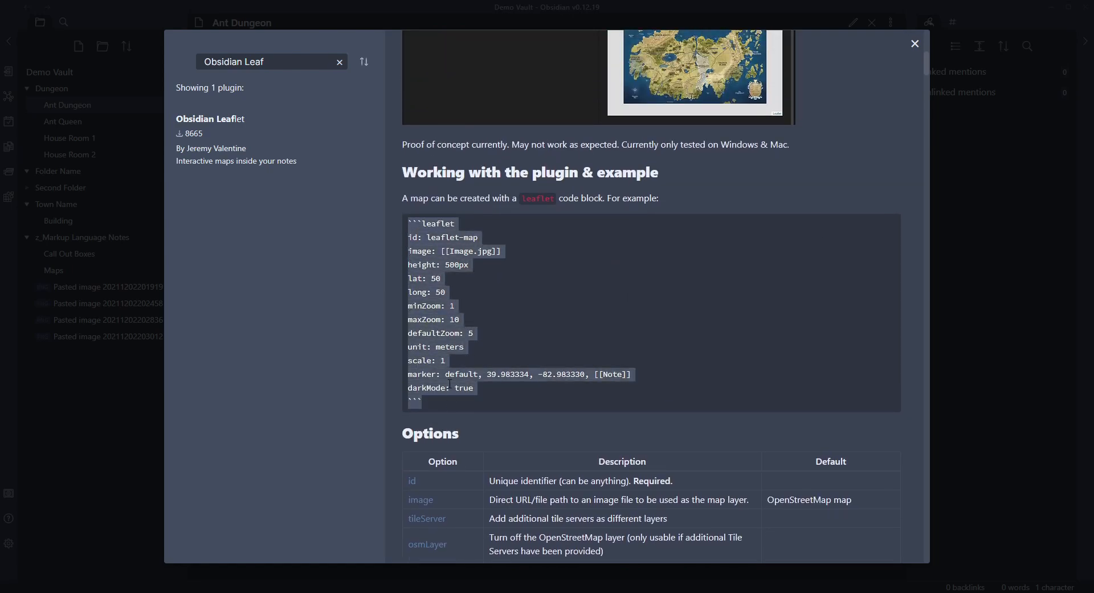
{"action": "right_click", "coordinate": [432, 247]}
{"action": "left_click", "coordinate": [450, 259]}
{"action": "left_click", "coordinate": [607, 326]}
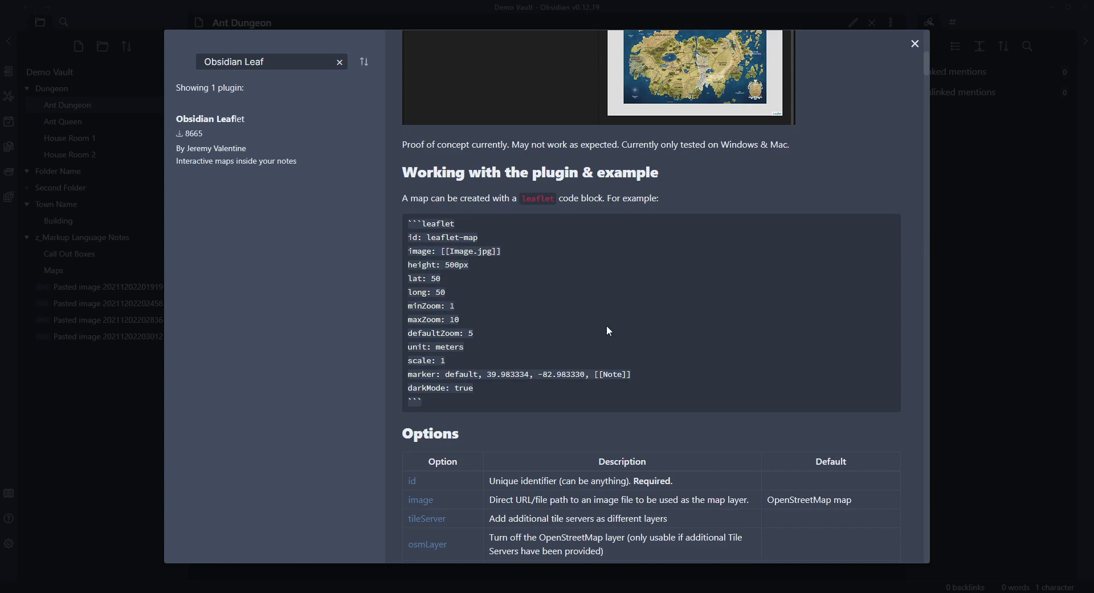
{"action": "left_click", "coordinate": [915, 45]}
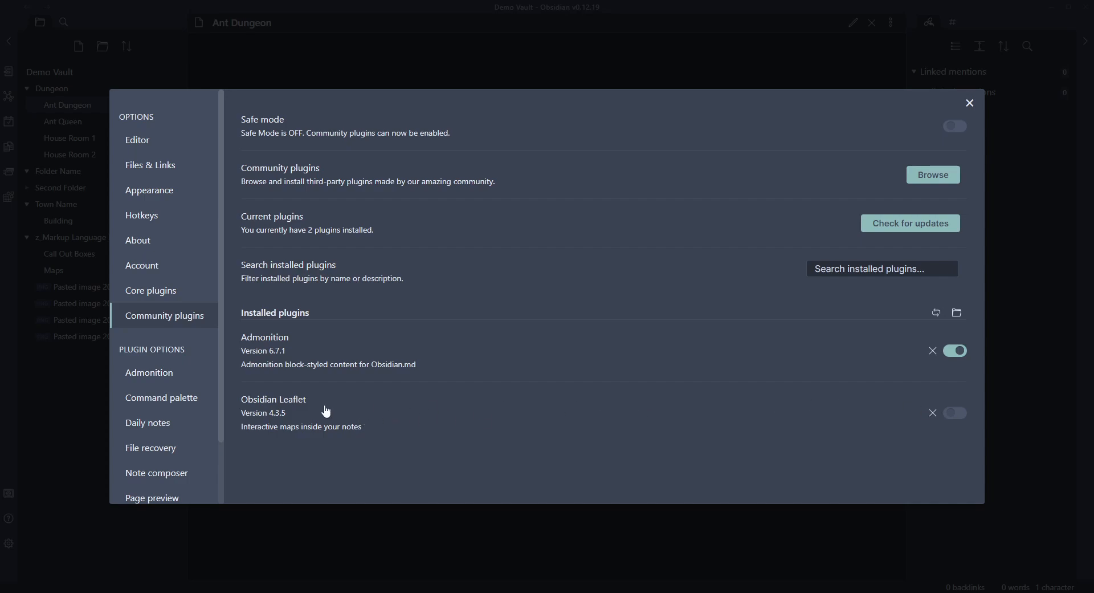
Step: Look up "obsidian leaf" in the community plugins again, view the Obsidian Leaflet page, and return to the settings
{"action": "left_click", "coordinate": [940, 178]}
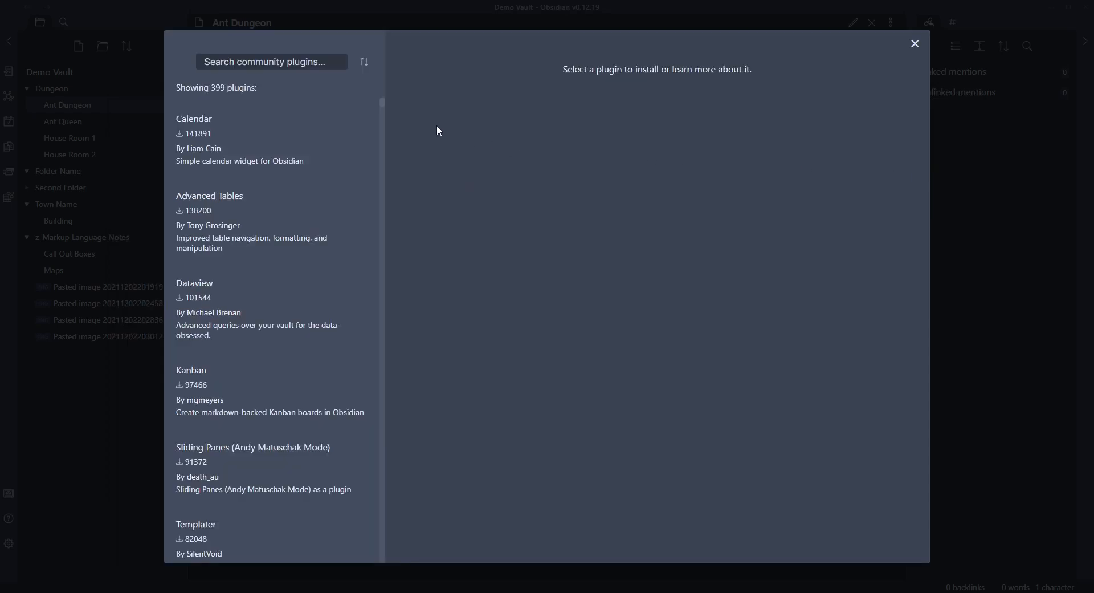
{"action": "left_click", "coordinate": [303, 66]}
{"action": "type", "text": "obsi"}
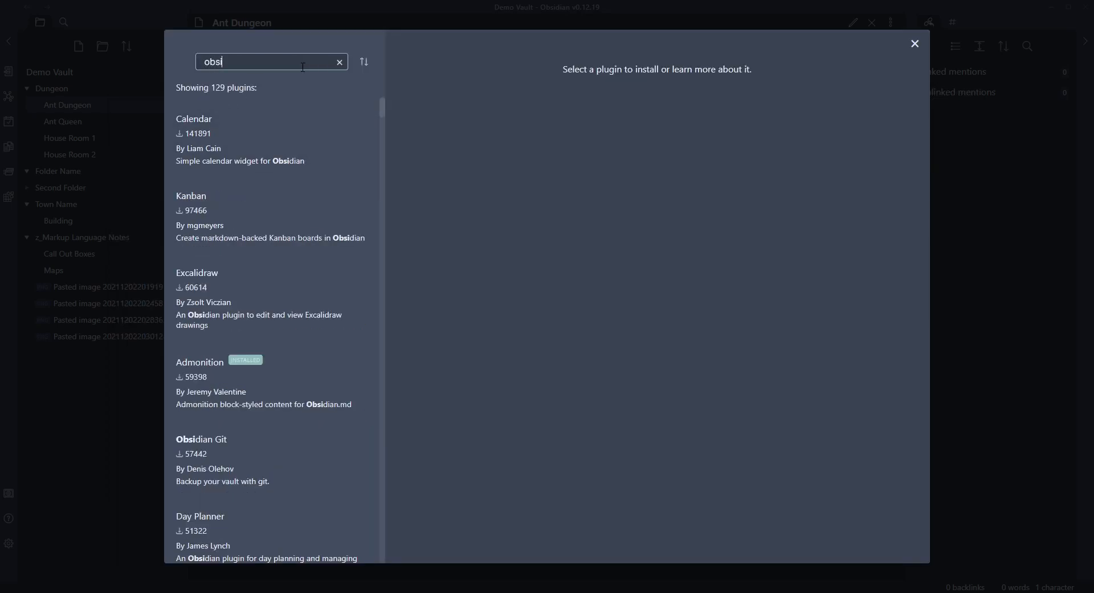
{"action": "type", "text": "dian leaf"}
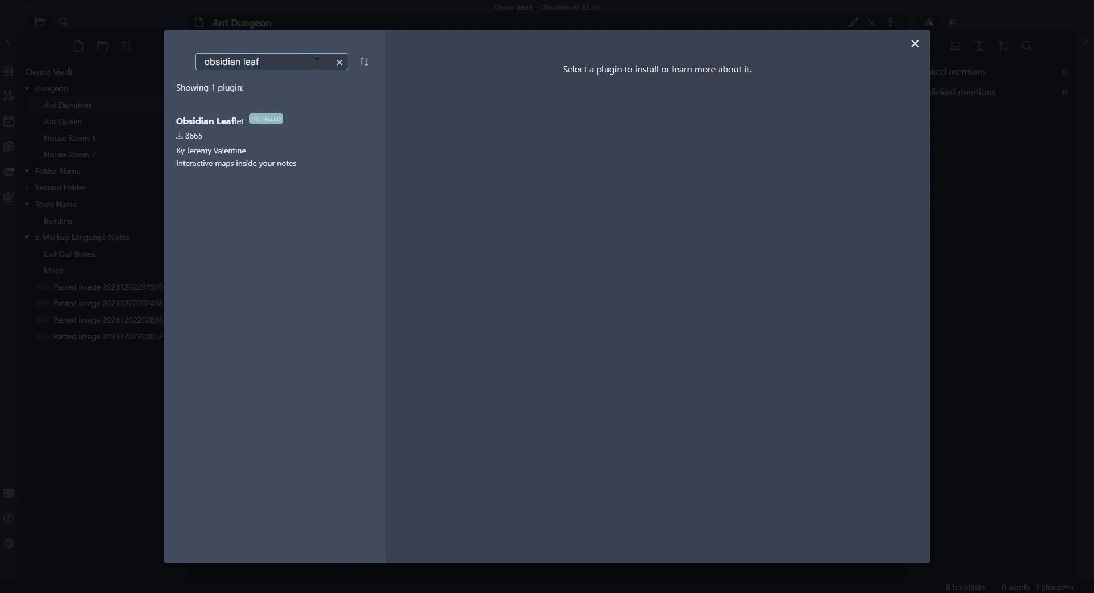
{"action": "left_click", "coordinate": [242, 166]}
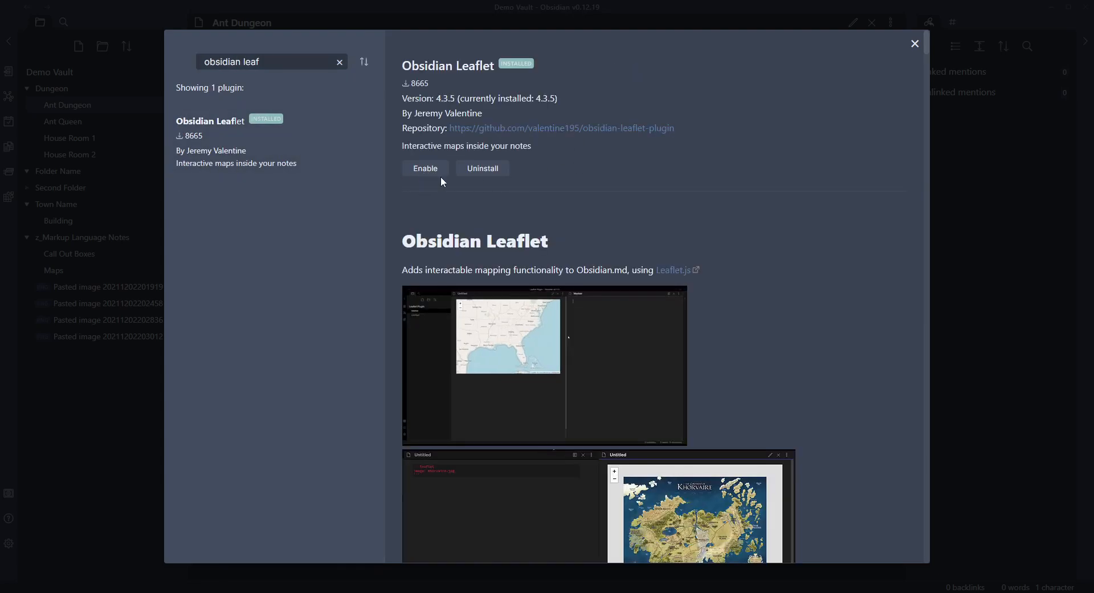
{"action": "left_click", "coordinate": [915, 45]}
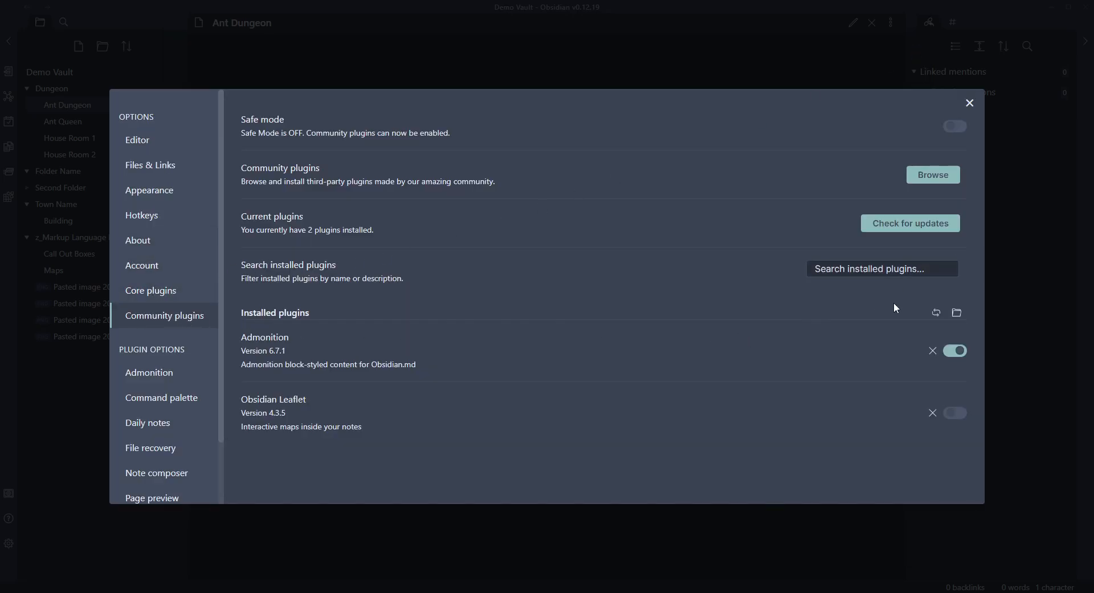
Step: Enable the installed Obsidian Leaflet plugin and open its plugin options
{"action": "left_click", "coordinate": [960, 419]}
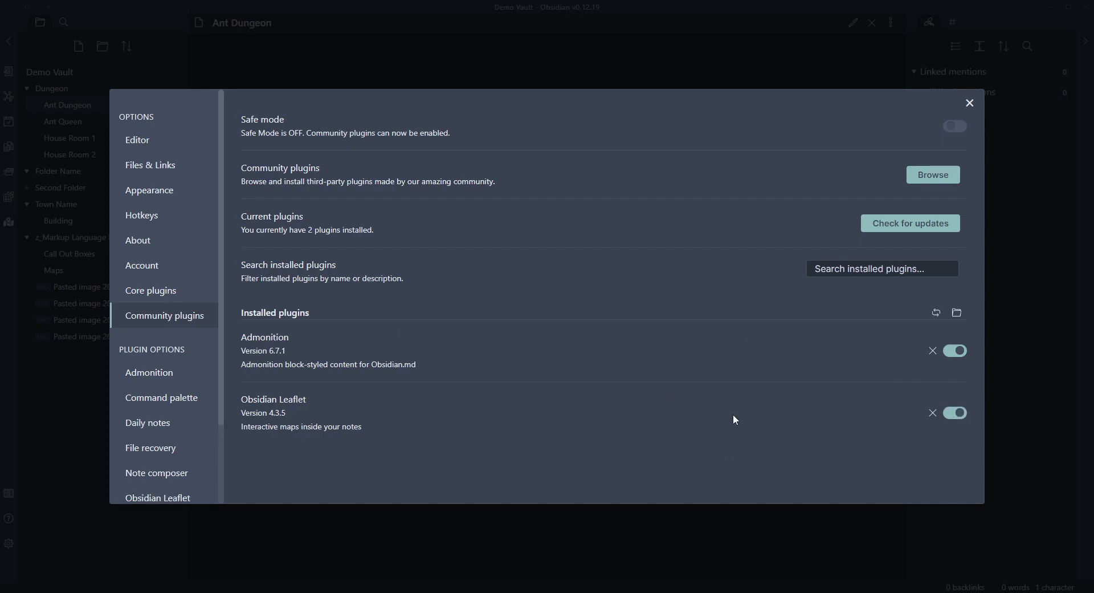
{"action": "scroll", "coordinate": [165, 279], "scroll_direction": "down", "scroll_amount": 2}
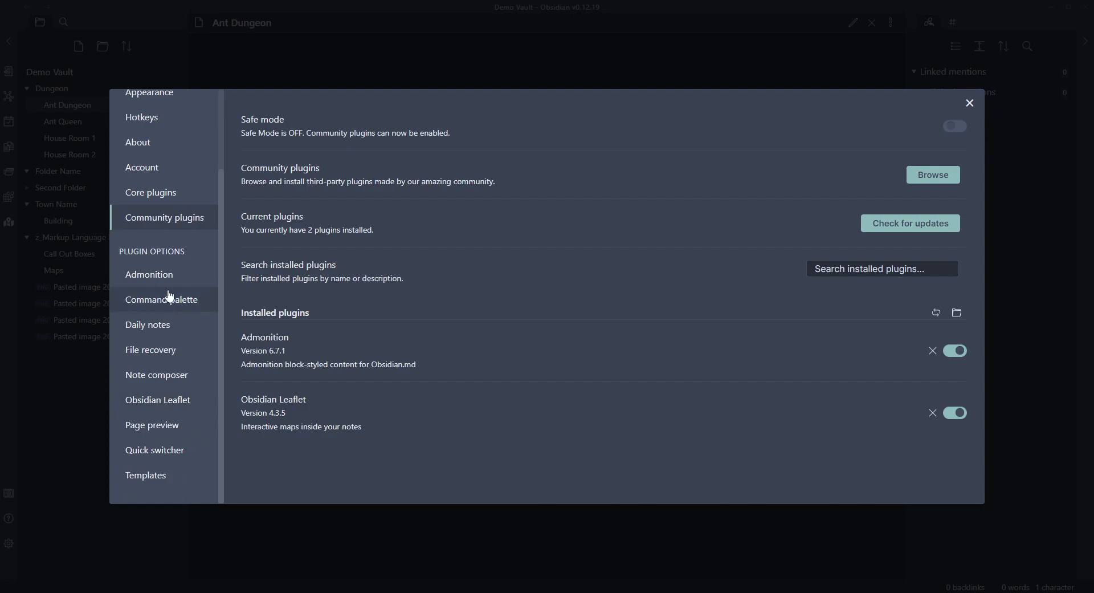
{"action": "left_click", "coordinate": [161, 405]}
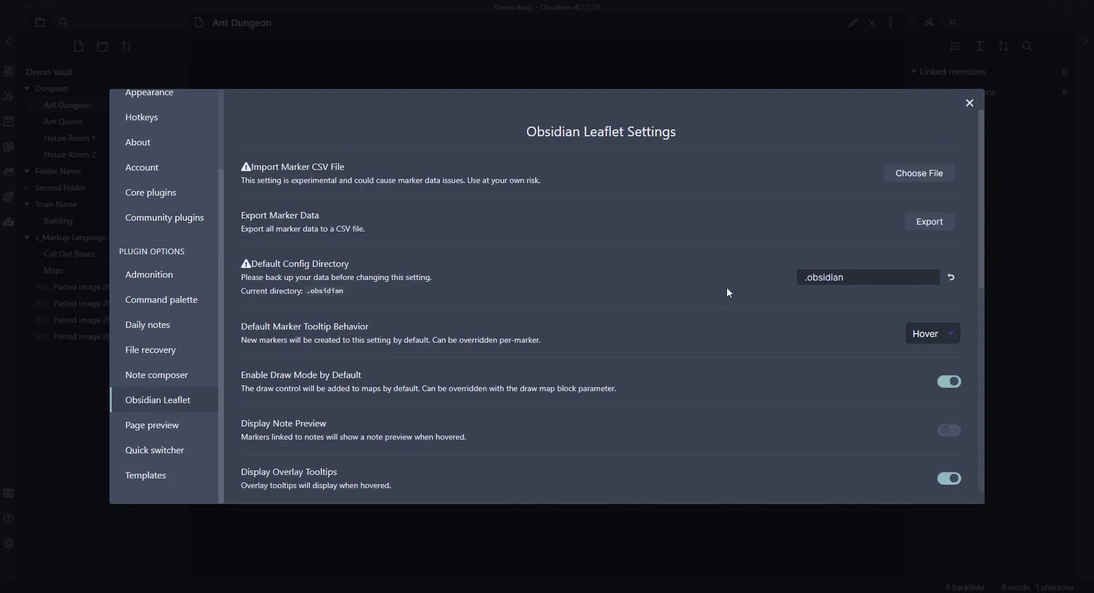
Step: Turn on Display Note Preview in the Obsidian Leaflet settings
{"action": "mouse_move", "coordinate": [983, 188]}
{"action": "left_mouse_down"}
{"action": "mouse_move", "coordinate": [978, 391]}
{"action": "mouse_move", "coordinate": [971, 176]}
{"action": "left_mouse_up"}
{"action": "scroll", "coordinate": [717, 190], "scroll_direction": "down", "scroll_amount": 1}
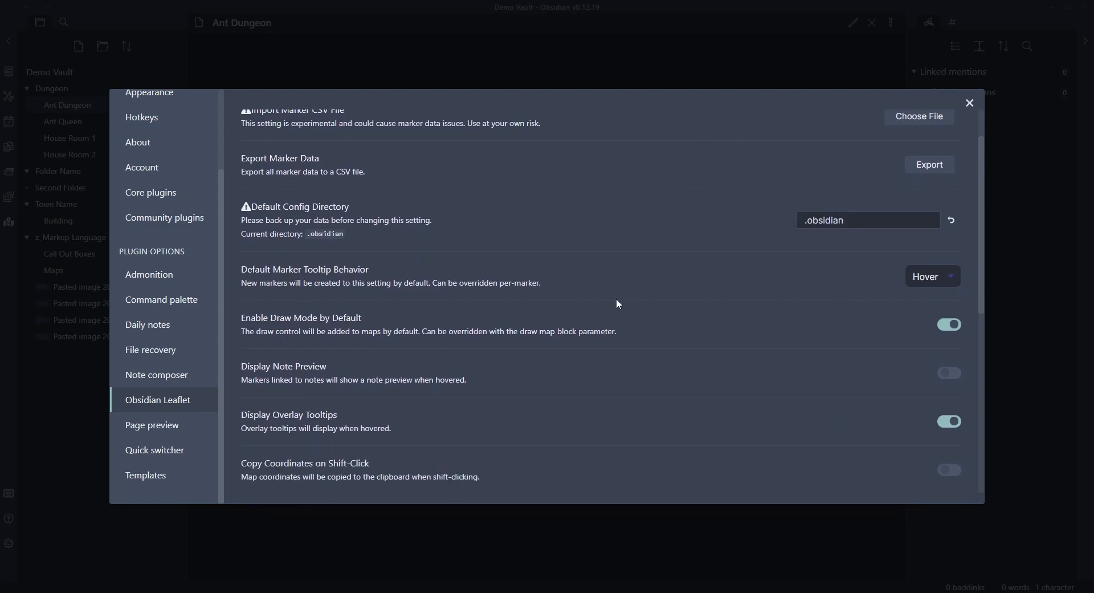
{"action": "scroll", "coordinate": [615, 300], "scroll_direction": "down", "scroll_amount": 1}
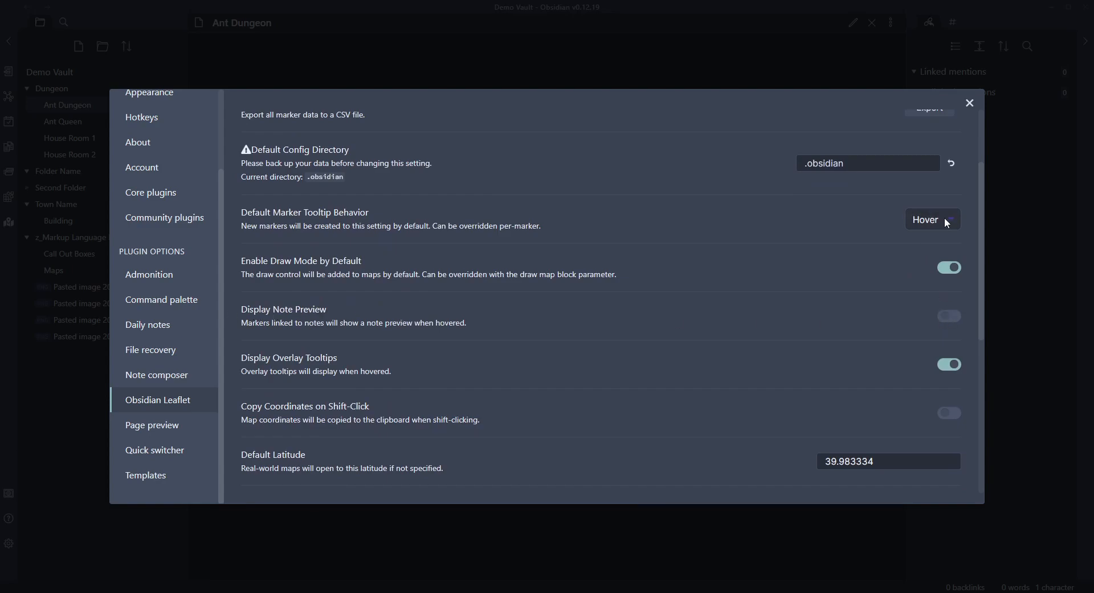
{"action": "left_click", "coordinate": [950, 316]}
{"action": "scroll", "coordinate": [593, 319], "scroll_direction": "down", "scroll_amount": 1}
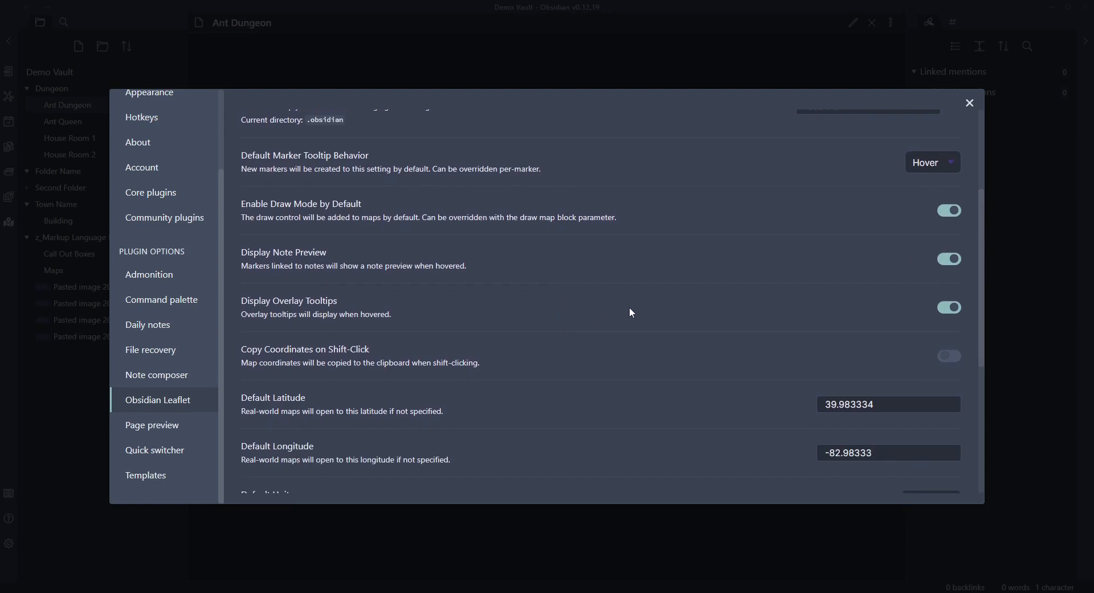
Step: Check the Default Units choices among the remaining Obsidian Leaflet settings
{"action": "scroll", "coordinate": [655, 296], "scroll_direction": "down", "scroll_amount": 2}
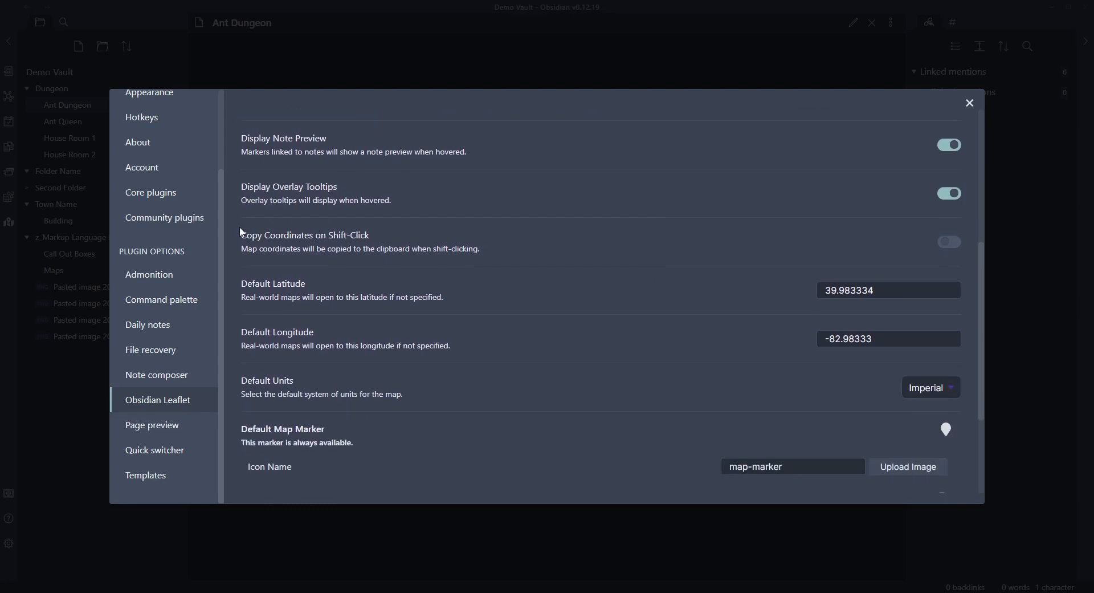
{"action": "scroll", "coordinate": [732, 269], "scroll_direction": "down", "scroll_amount": 3}
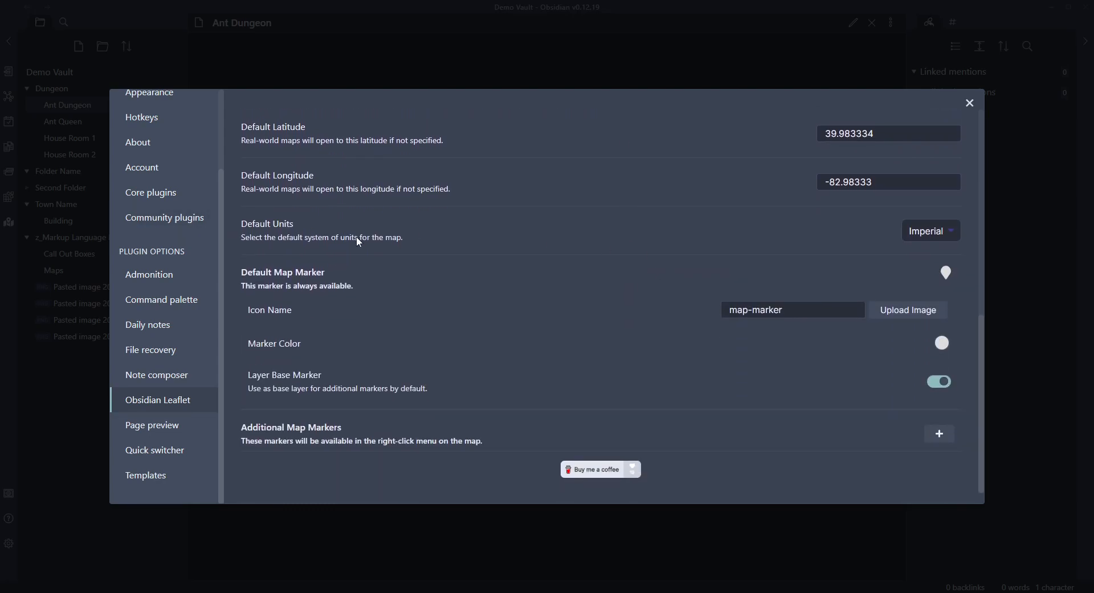
{"action": "left_click", "coordinate": [904, 226]}
{"action": "left_click", "coordinate": [751, 239]}
Step: Start a new additional map marker, name it Room and assign it the home icon
{"action": "left_click", "coordinate": [940, 435]}
{"action": "left_click", "coordinate": [589, 117]}
{"action": "type", "text": "Room"}
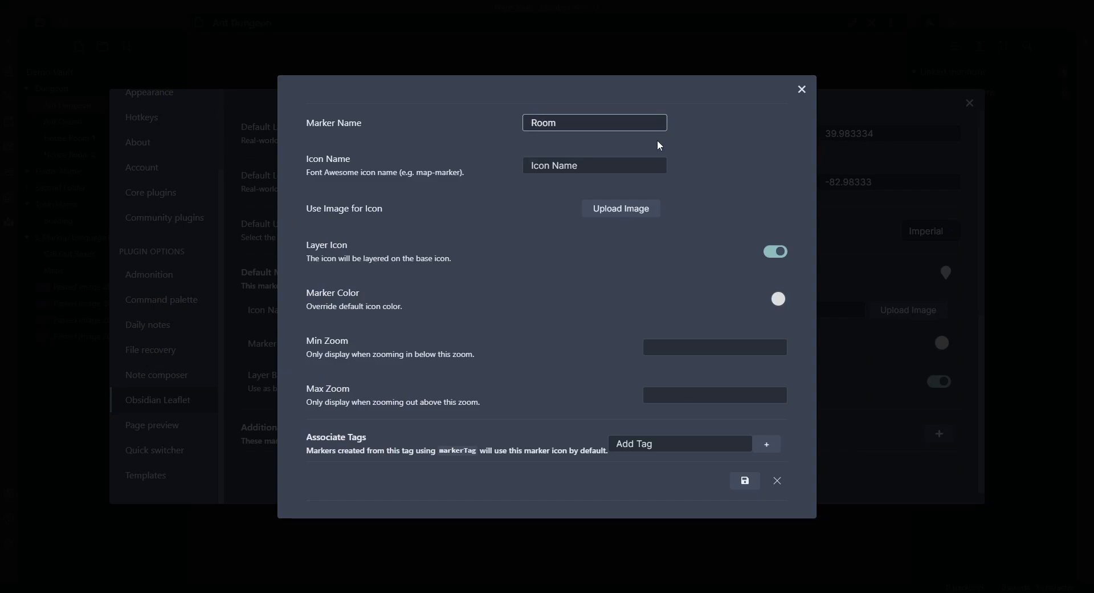
{"action": "left_click", "coordinate": [562, 166]}
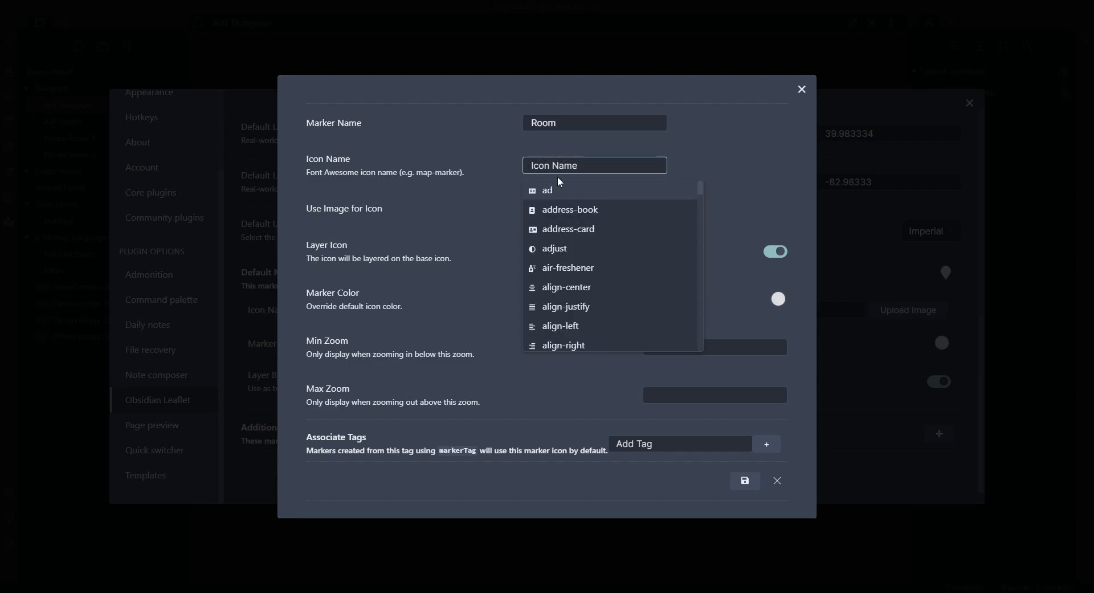
{"action": "type", "text": "home"}
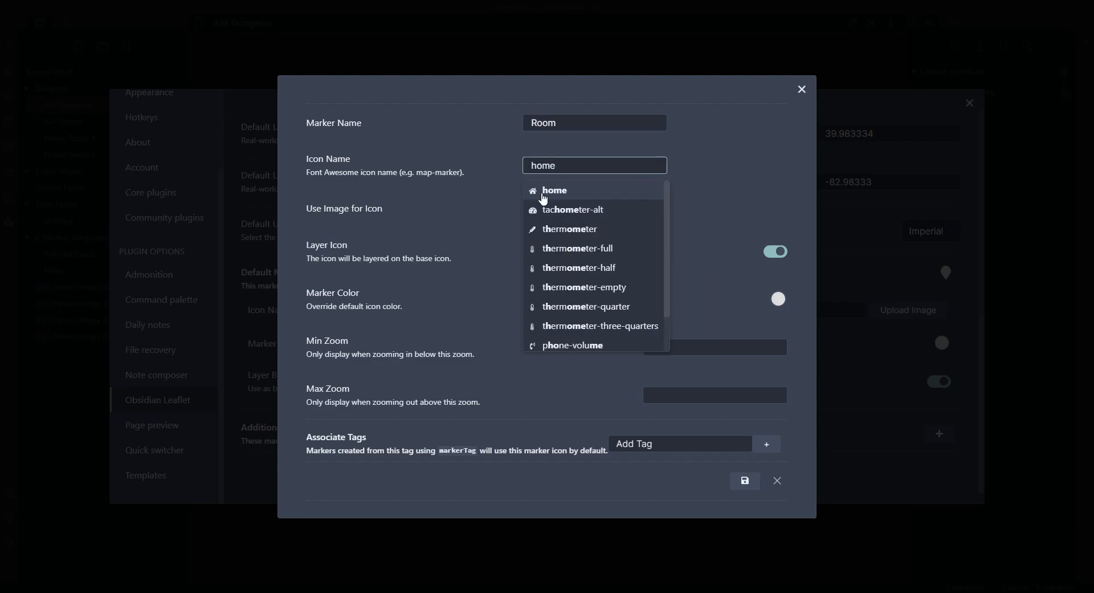
{"action": "left_click", "coordinate": [535, 193]}
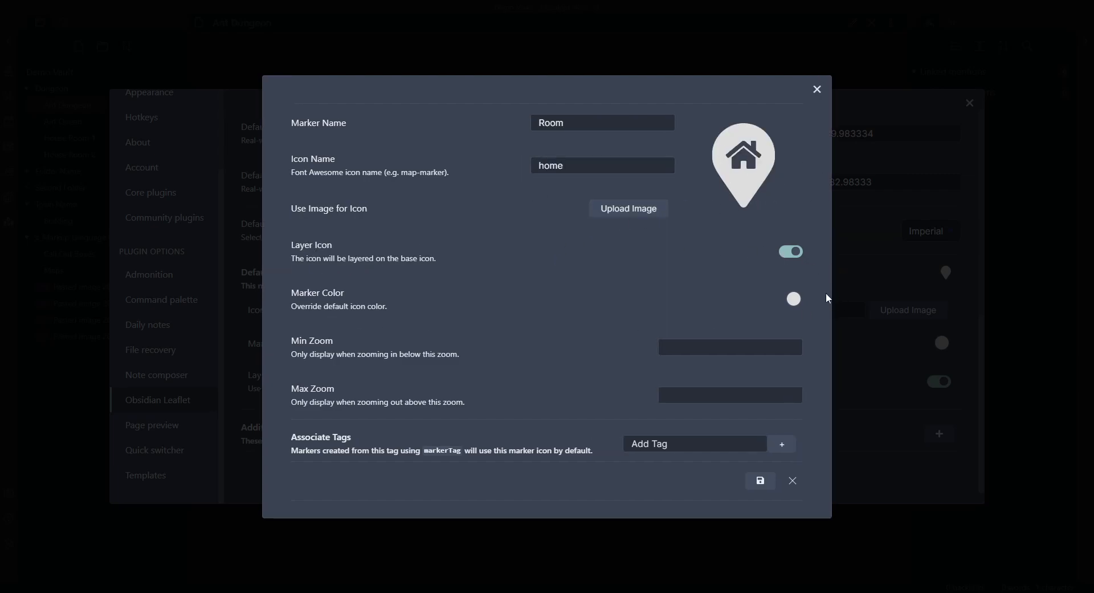
Step: Set the Room marker's color to green (RGB 107, 217, 99)
{"action": "left_click", "coordinate": [793, 305]}
{"action": "left_click_drag", "start_coordinate": [882, 400], "coordinate": [863, 401]}
{"action": "left_click", "coordinate": [890, 341]}
{"action": "mouse_move", "coordinate": [890, 341]}
{"action": "left_mouse_down"}
{"action": "mouse_move", "coordinate": [896, 349]}
{"action": "mouse_move", "coordinate": [859, 322]}
{"action": "left_mouse_up"}
{"action": "left_click_drag", "start_coordinate": [879, 400], "coordinate": [887, 404]}
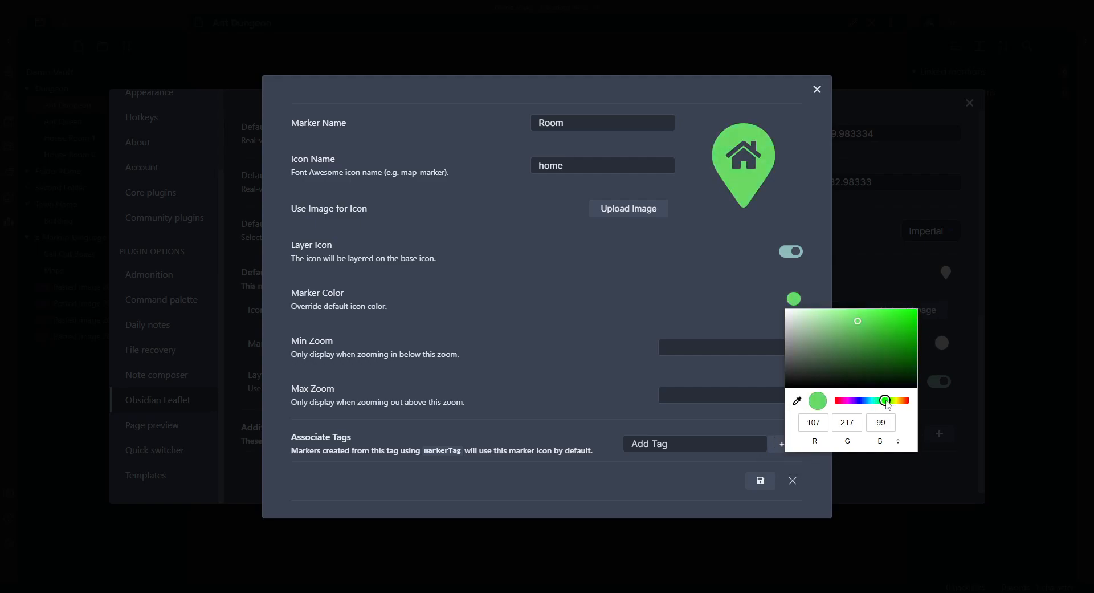
{"action": "left_click", "coordinate": [701, 296]}
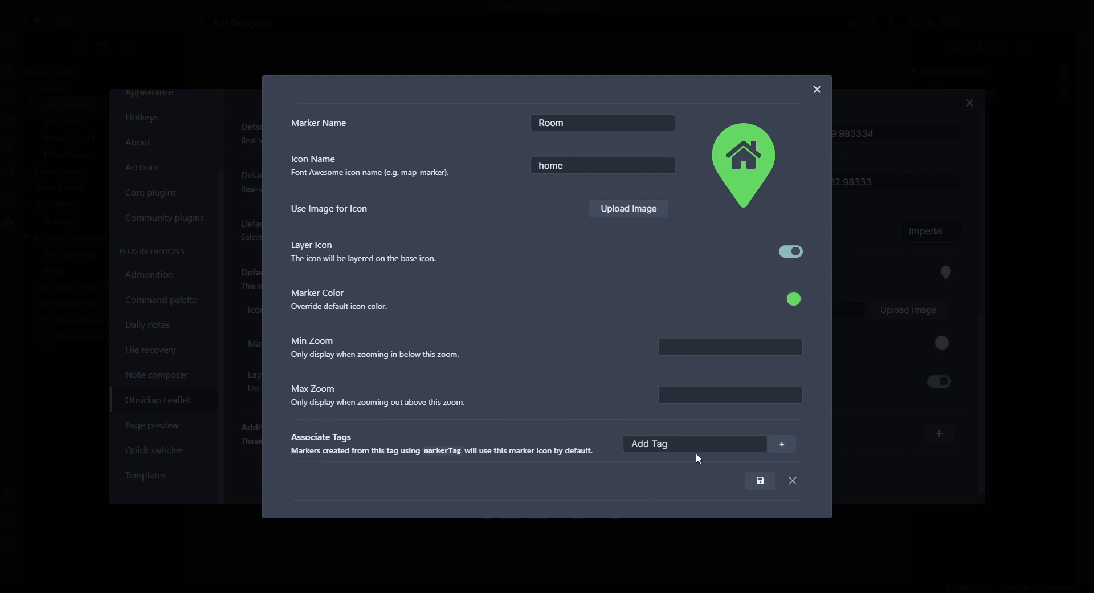
Step: Enter HomePin as the Room marker's associated tag and save the marker
{"action": "left_click", "coordinate": [647, 442]}
{"action": "type", "text": "home"}
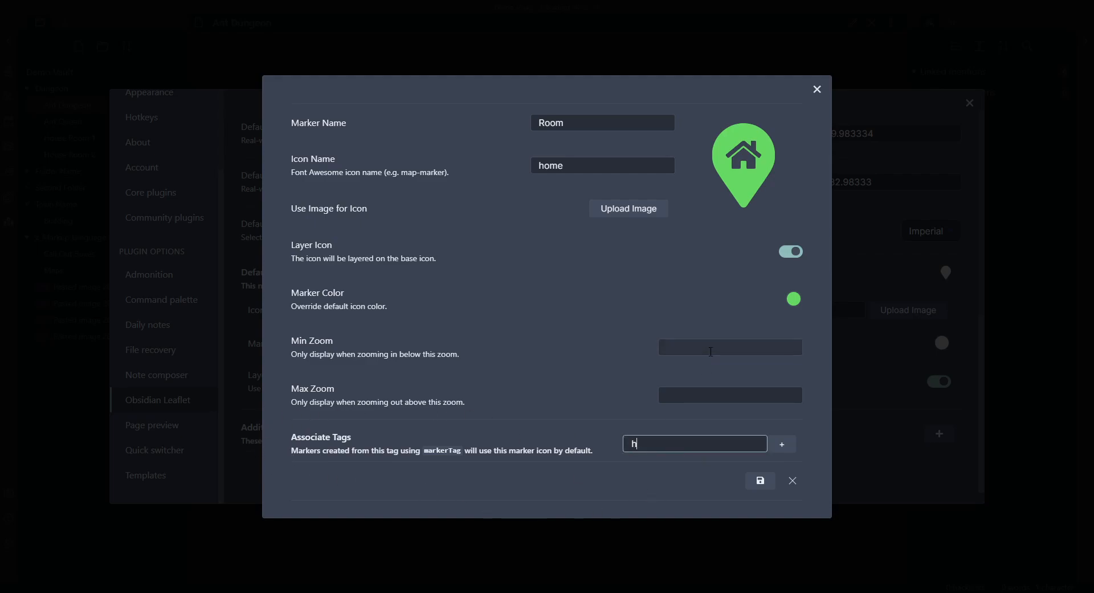
{"action": "left_click", "coordinate": [541, 370]}
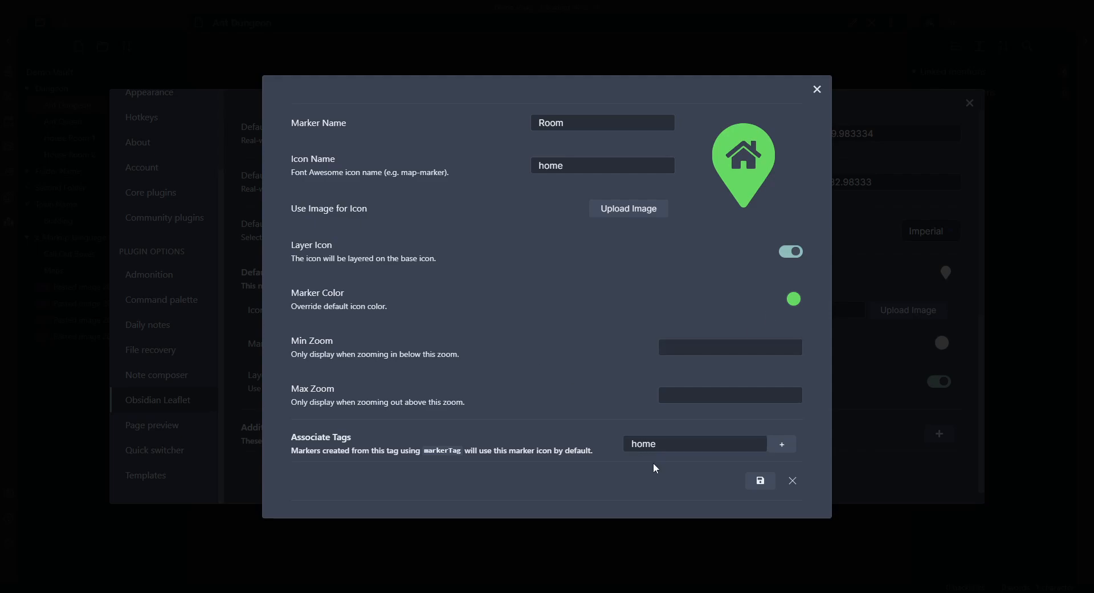
{"action": "left_click_drag", "start_coordinate": [673, 444], "coordinate": [525, 443]}
{"action": "type", "text": "H"}
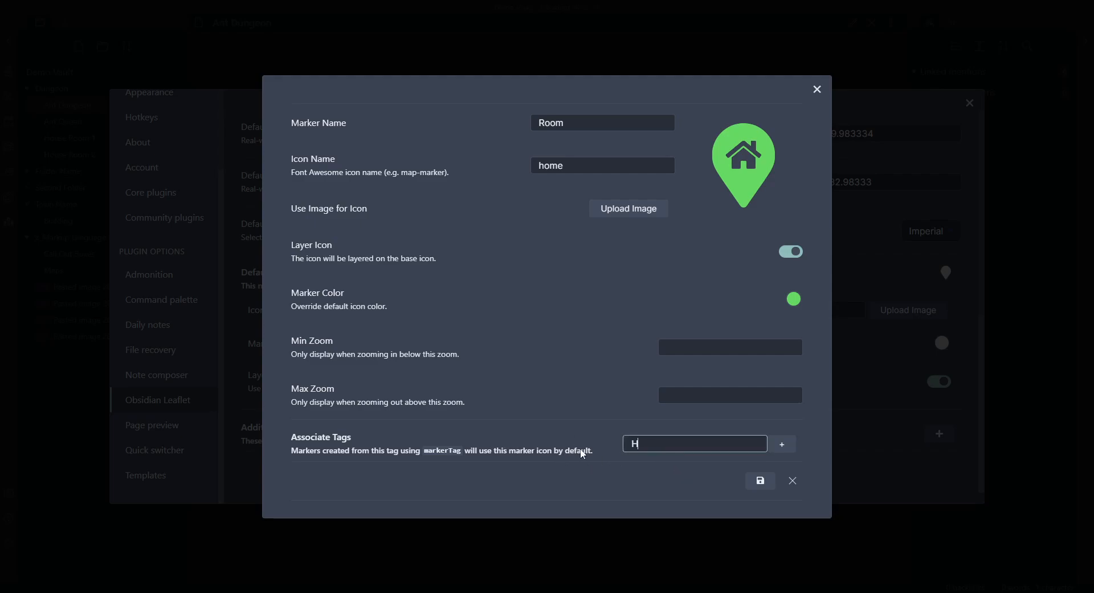
{"action": "type", "text": "omePin"}
{"action": "left_click", "coordinate": [771, 481]}
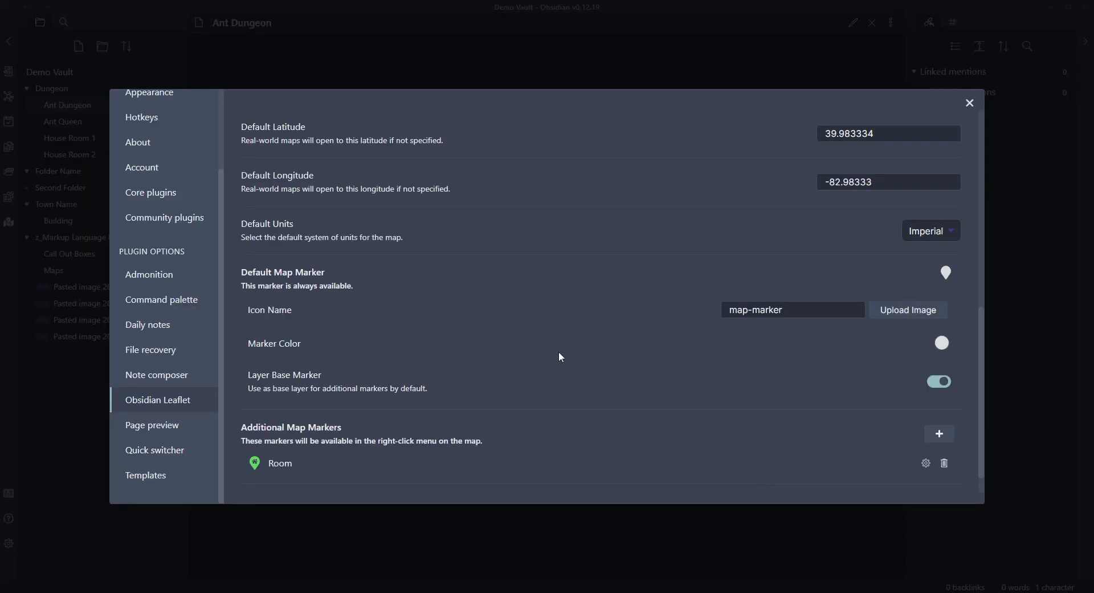
Step: Review the Obsidian Leaflet settings from the top through Additional Map Markers and close the settings
{"action": "scroll", "coordinate": [561, 357], "scroll_direction": "down", "scroll_amount": 1}
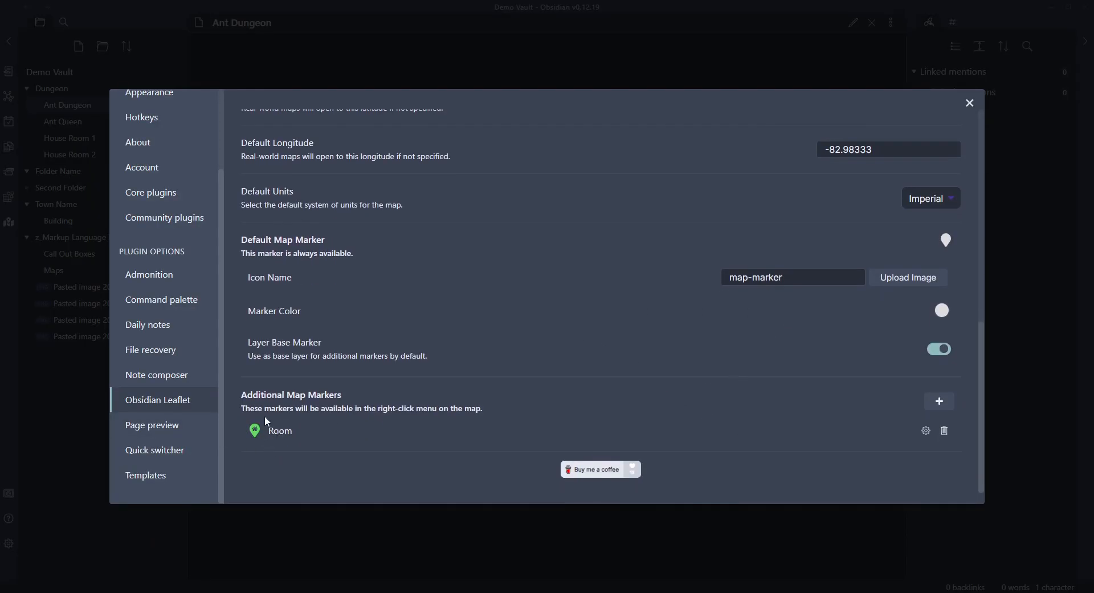
{"action": "scroll", "coordinate": [560, 357], "scroll_direction": "up", "scroll_amount": 5}
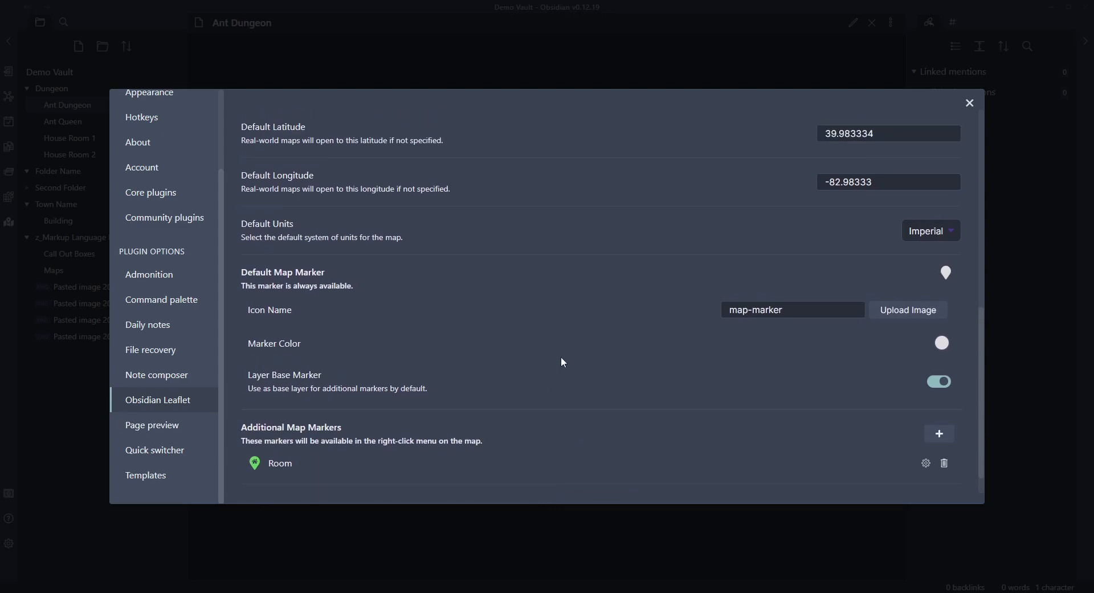
{"action": "scroll", "coordinate": [641, 333], "scroll_direction": "down", "scroll_amount": 5}
{"action": "scroll", "coordinate": [893, 190], "scroll_direction": "up", "scroll_amount": 9}
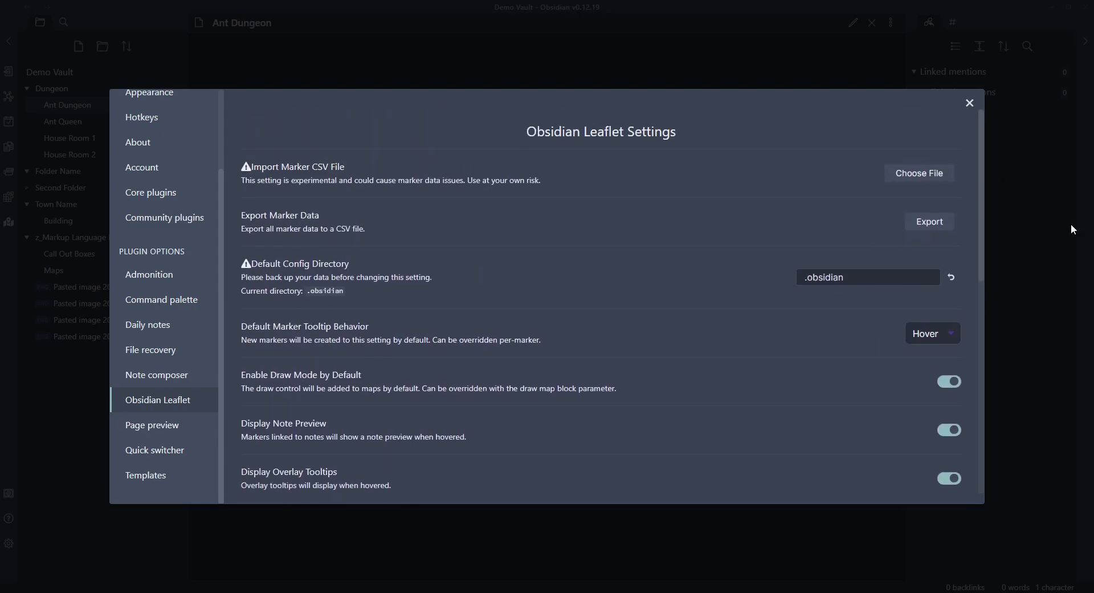
{"action": "left_click_drag", "start_coordinate": [984, 244], "coordinate": [958, 306]}
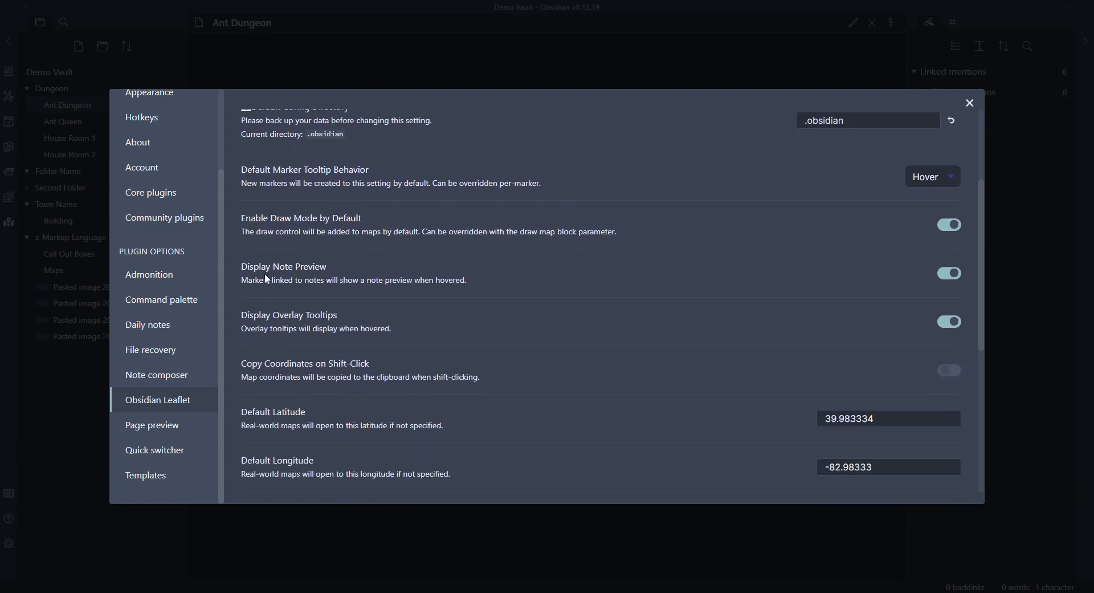
{"action": "left_click_drag", "start_coordinate": [987, 268], "coordinate": [987, 403]}
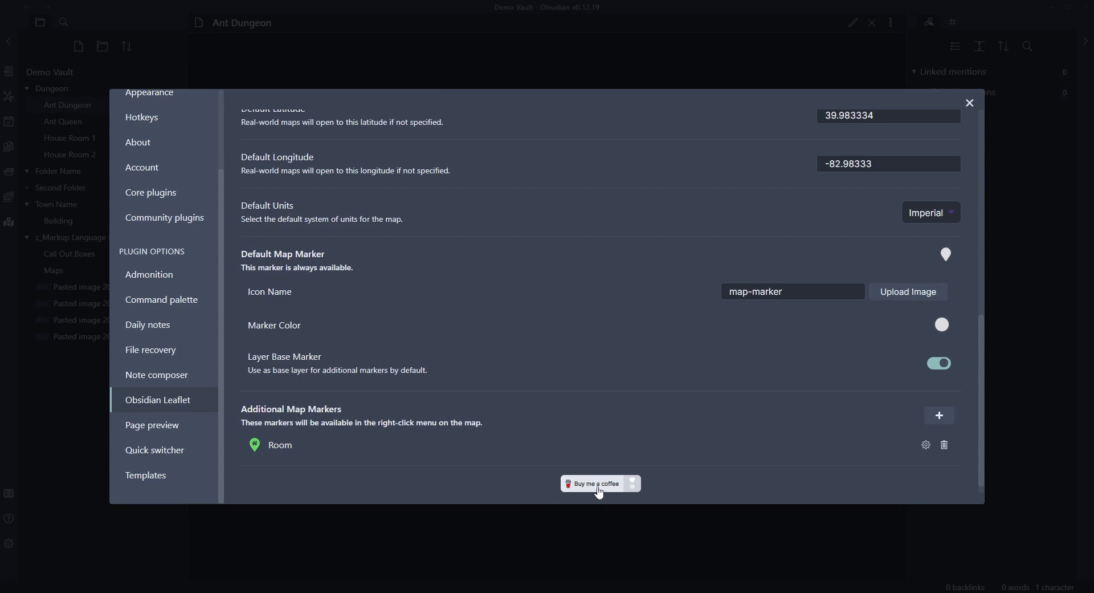
{"action": "left_click", "coordinate": [970, 105]}
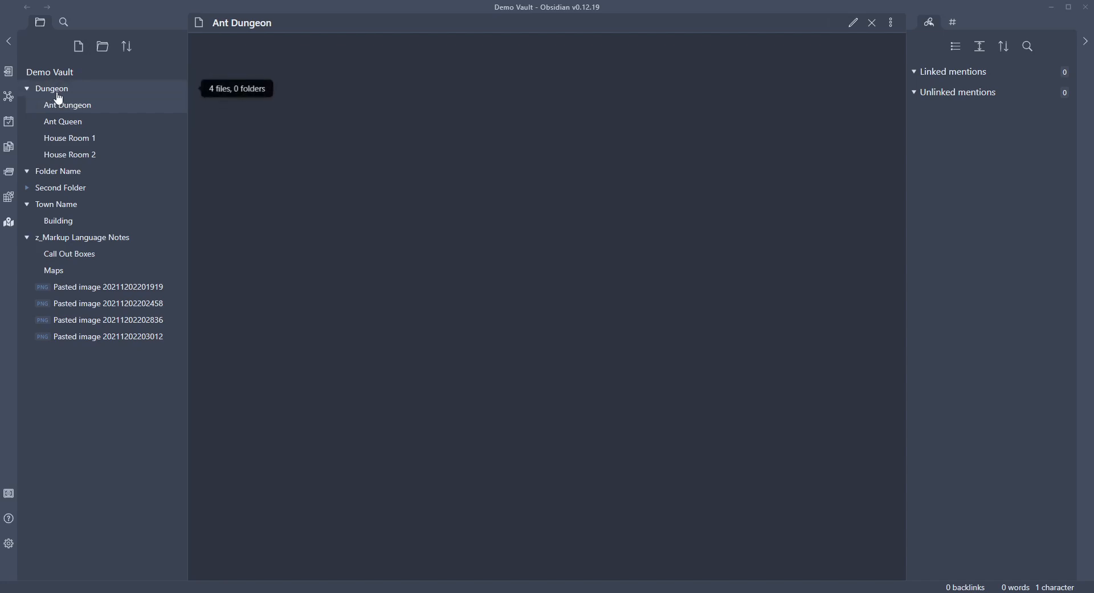
Step: Look through the House Room 1, House Room 2, Ant Queen and Ant Dungeon notes in the Dungeon folder
{"action": "left_click", "coordinate": [28, 91]}
{"action": "left_click", "coordinate": [29, 91]}
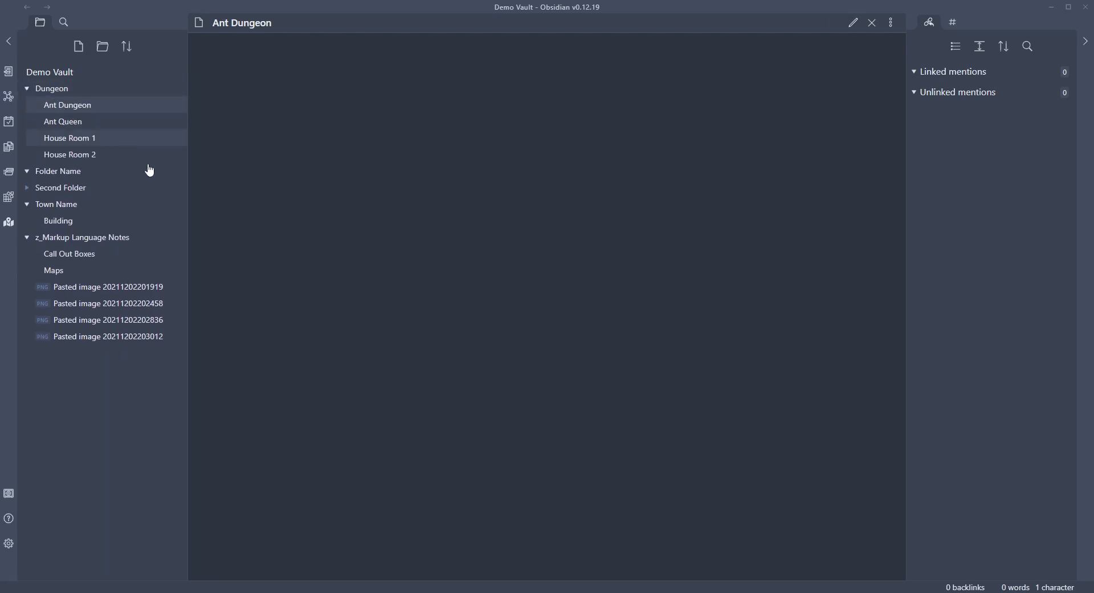
{"action": "left_click", "coordinate": [62, 138]}
{"action": "left_click", "coordinate": [65, 154]}
{"action": "left_click", "coordinate": [62, 122]}
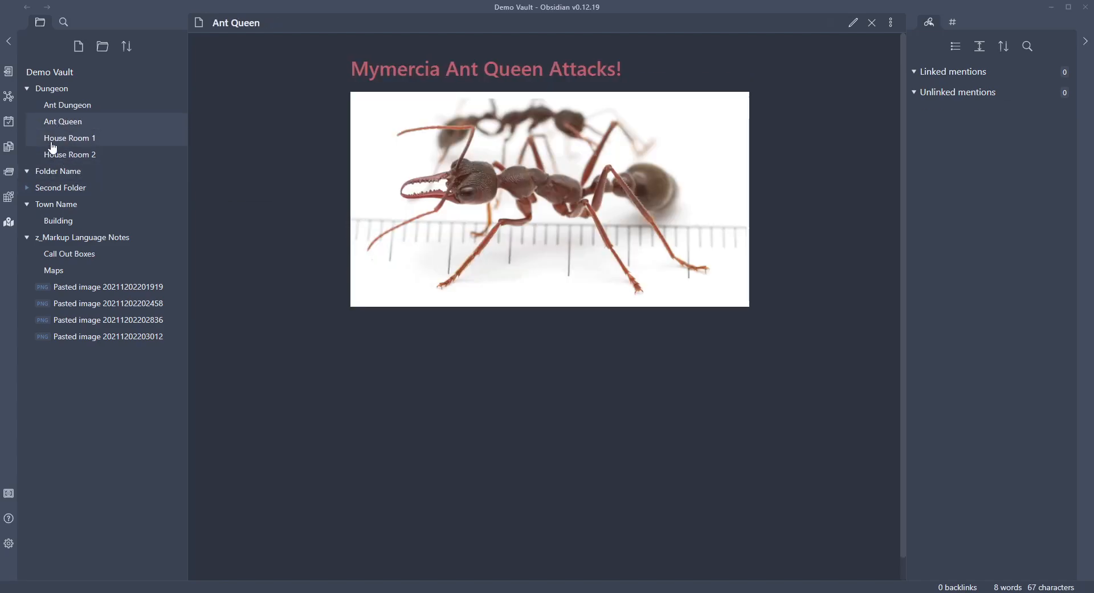
{"action": "left_click", "coordinate": [63, 109]}
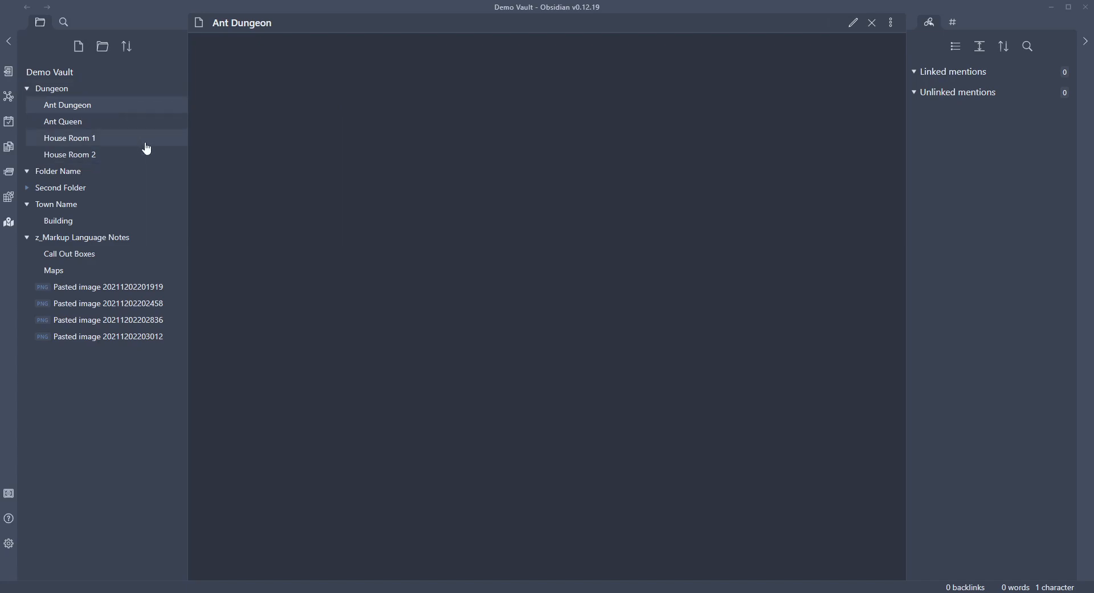
Step: Show the Dungeon folder's files in the system file explorer and move its window out of the way
{"action": "left_click", "coordinate": [47, 90]}
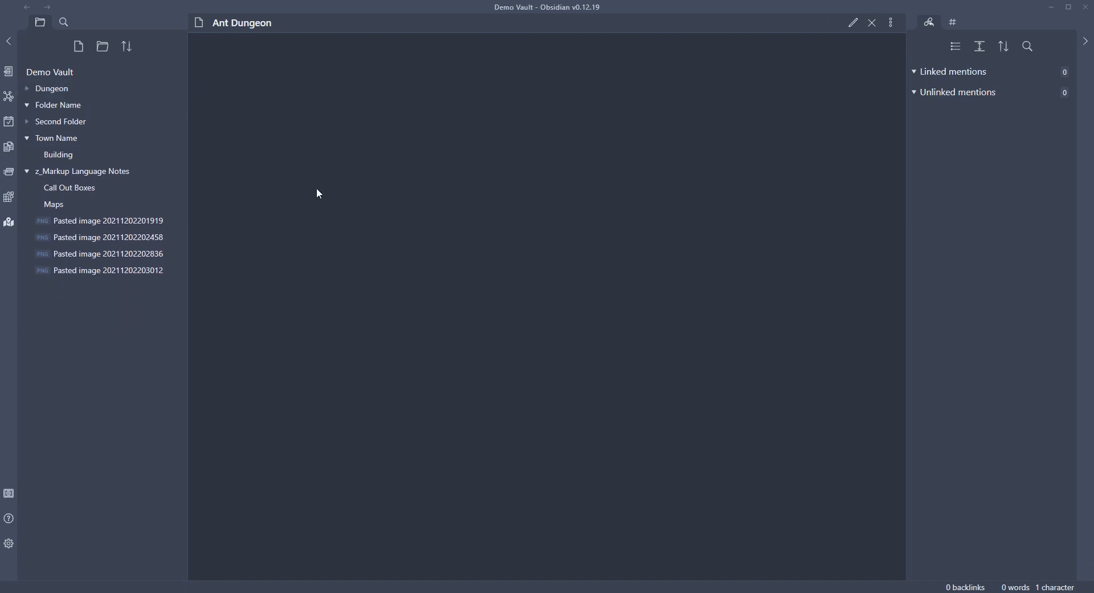
{"action": "left_click", "coordinate": [49, 91]}
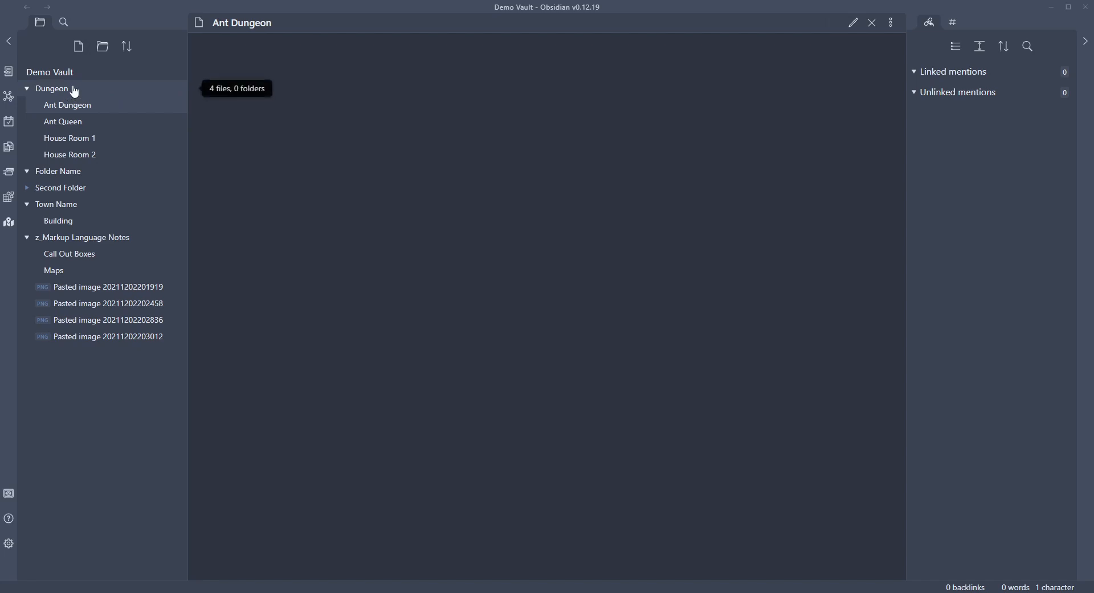
{"action": "double_click", "coordinate": [51, 90]}
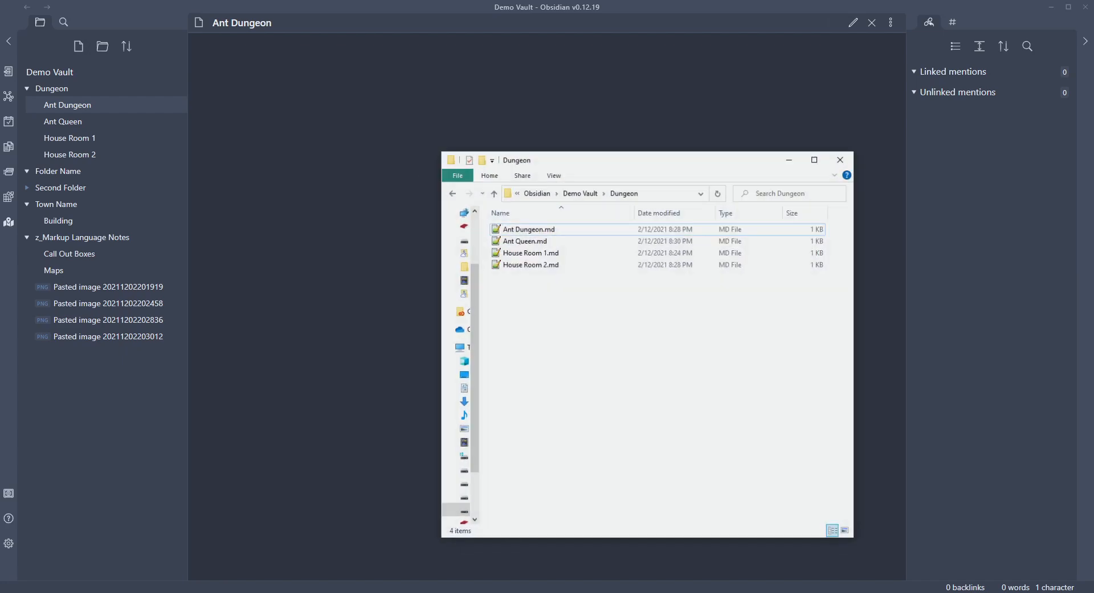
{"action": "left_click_drag", "start_coordinate": [568, 158], "coordinate": [1093, 193]}
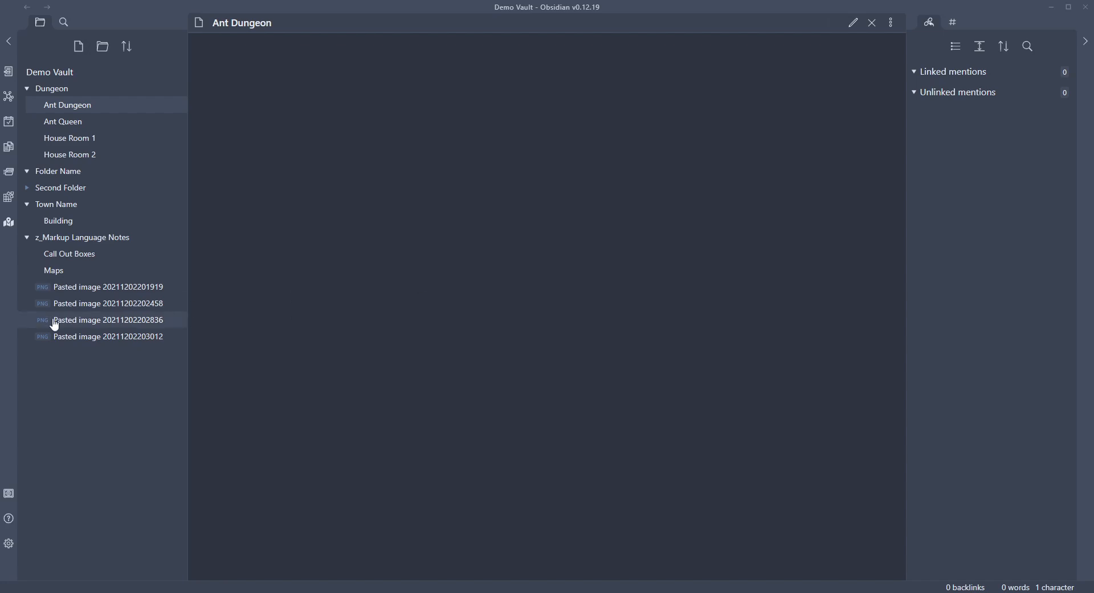
Step: View the pasted colony map image and rename it AntDungeon
{"action": "left_click", "coordinate": [108, 288]}
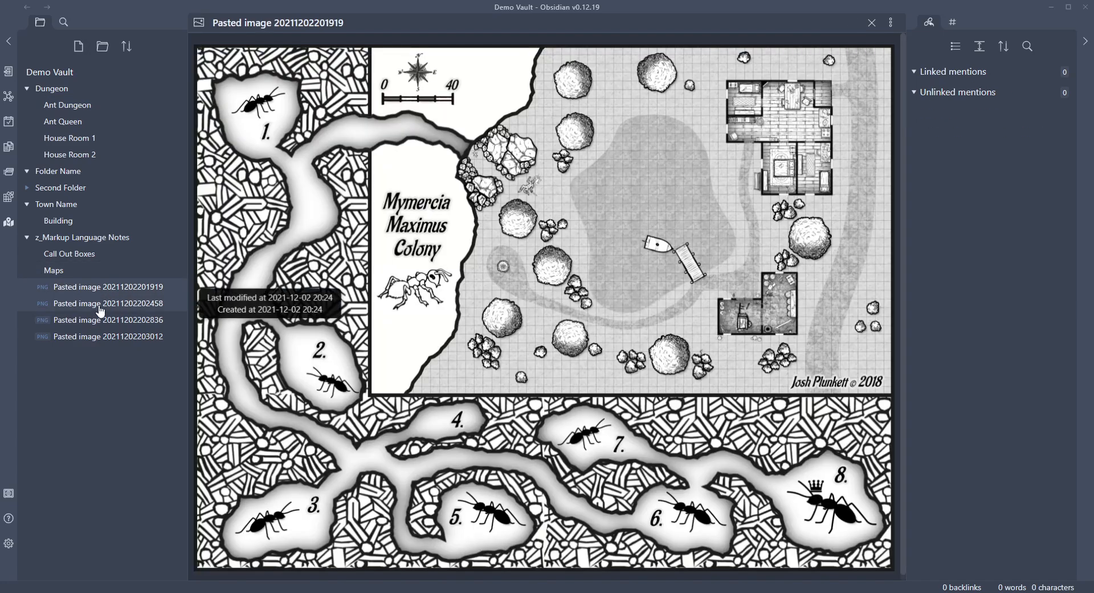
{"action": "right_click", "coordinate": [132, 288]}
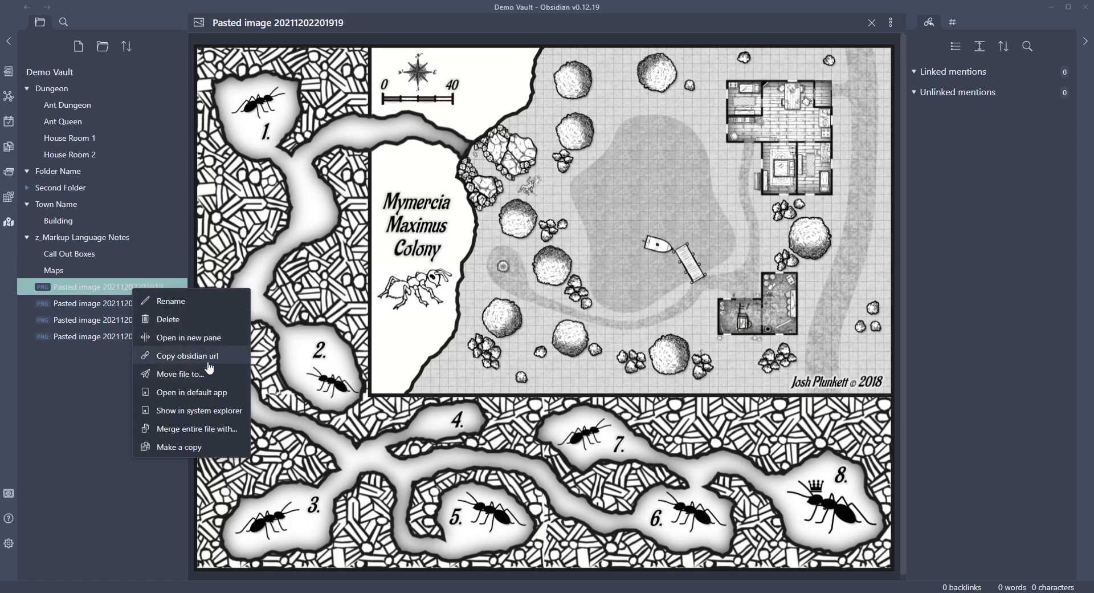
{"action": "left_click", "coordinate": [171, 301]}
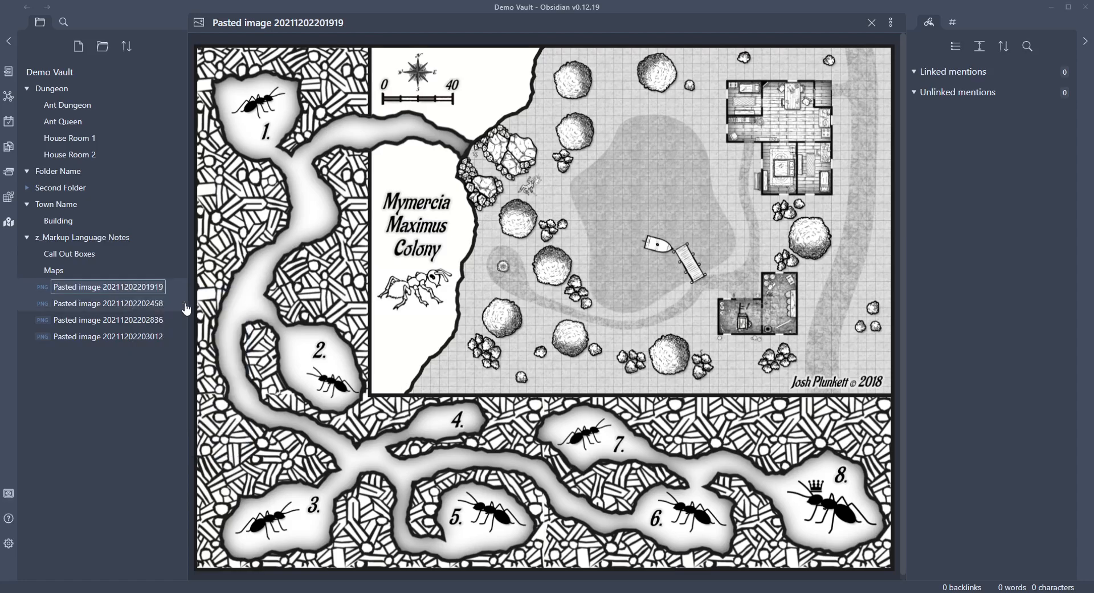
{"action": "type", "text": "Ant"}
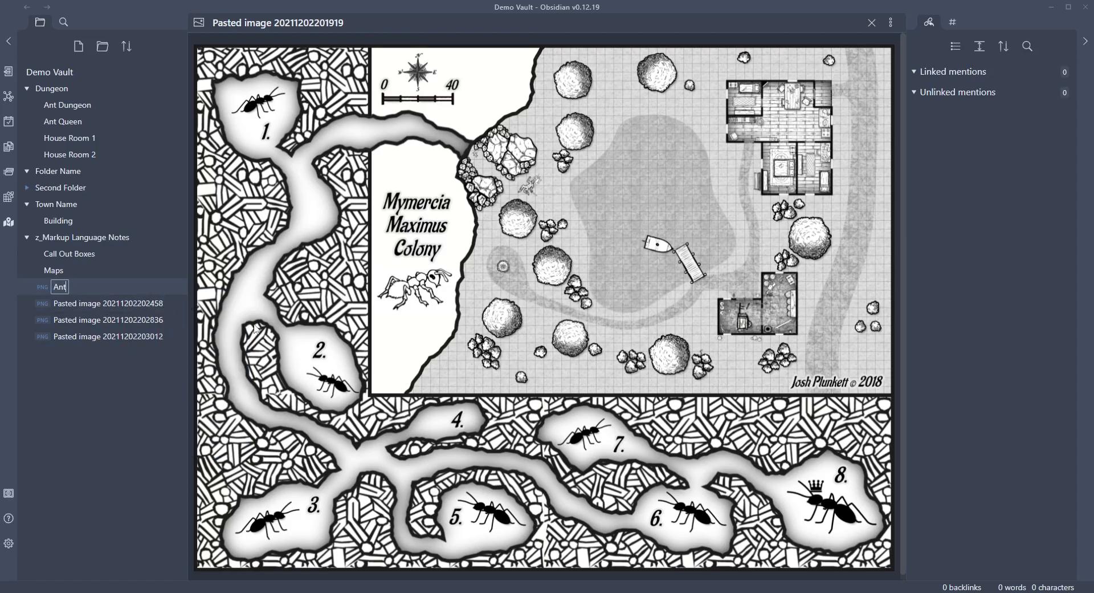
{"action": "type", "text": "EDungeon"}
{"action": "key", "text": "Return"}
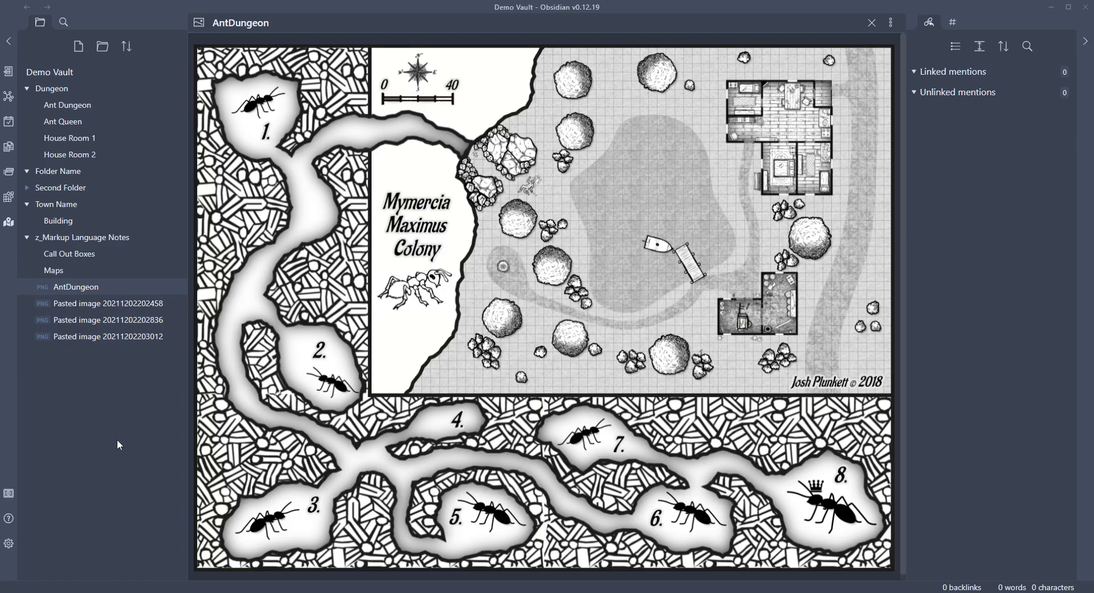
Step: Create a folder named z_Attachments in the vault and set it as the attachment folder
{"action": "left_click", "coordinate": [108, 53]}
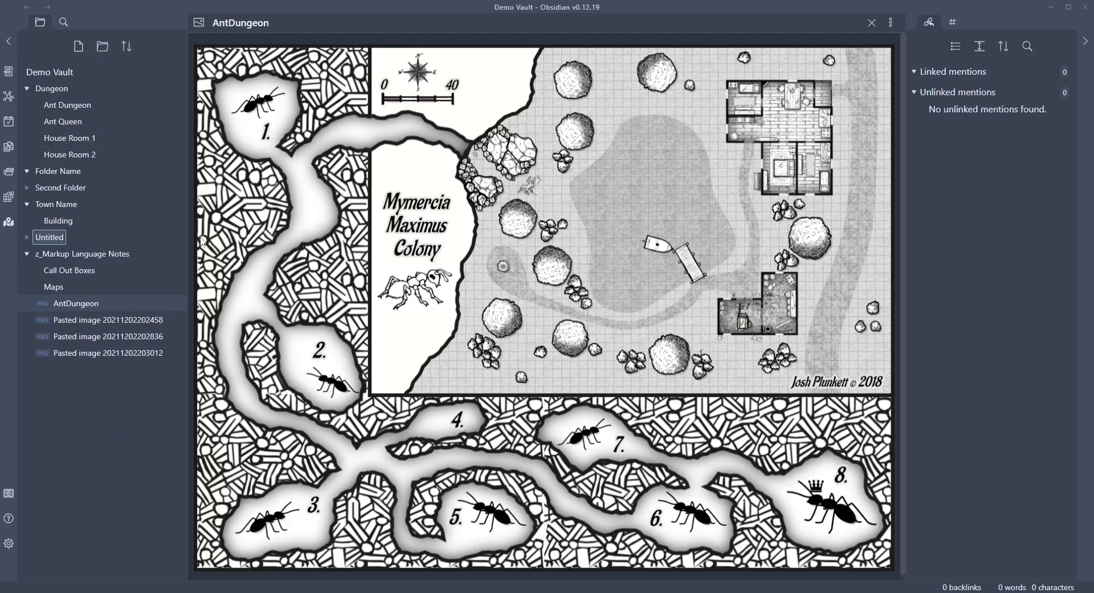
{"action": "type", "text": "Attachments"}
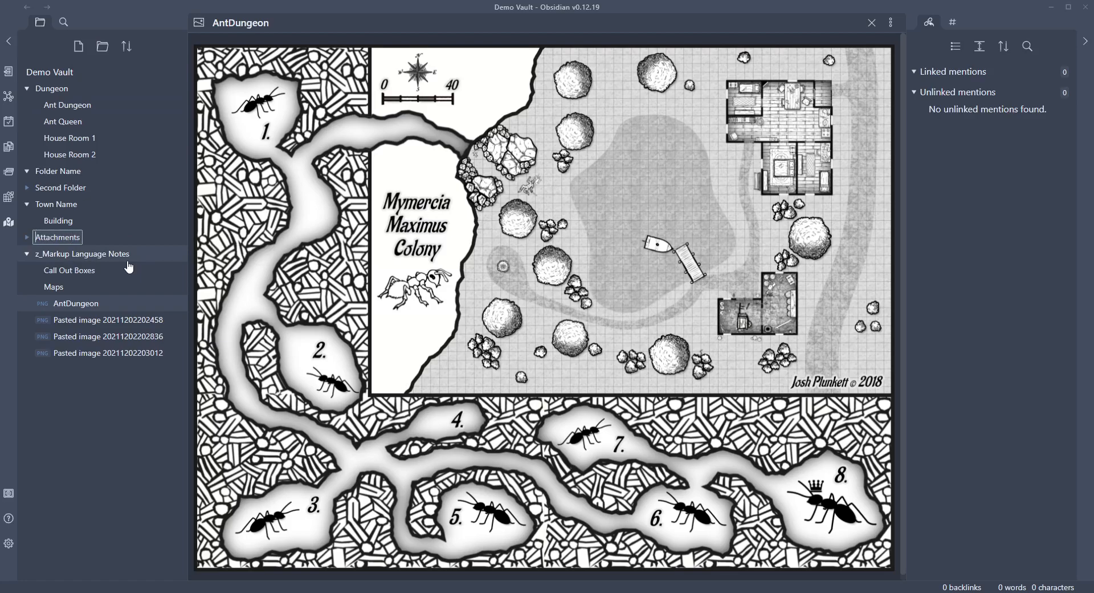
{"action": "key", "text": "Home"}
{"action": "type", "text": "z_"}
{"action": "key", "text": "Return"}
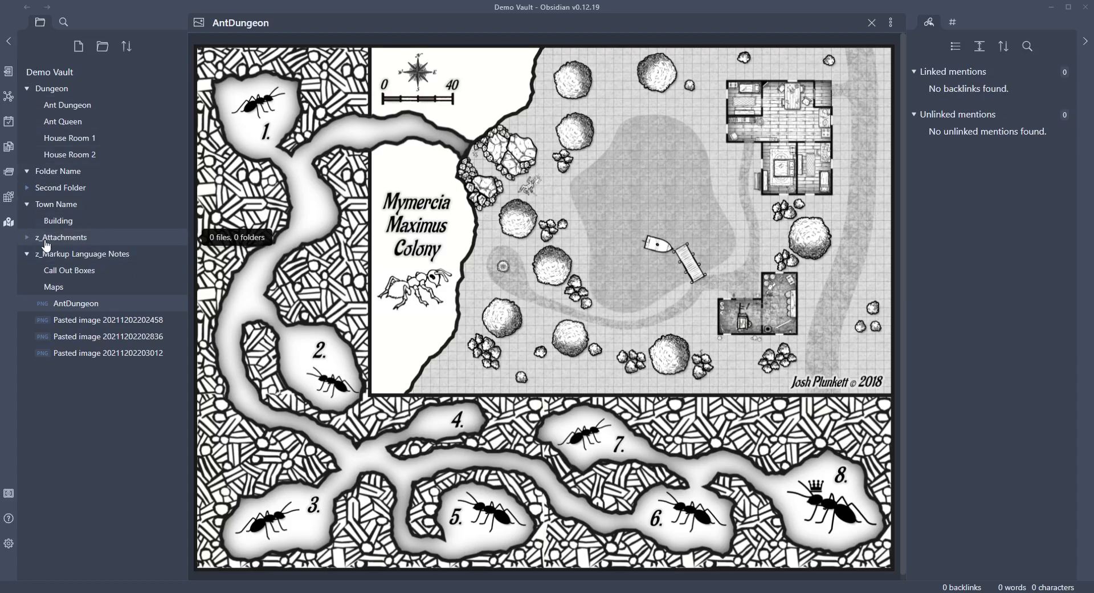
{"action": "right_click", "coordinate": [77, 242]}
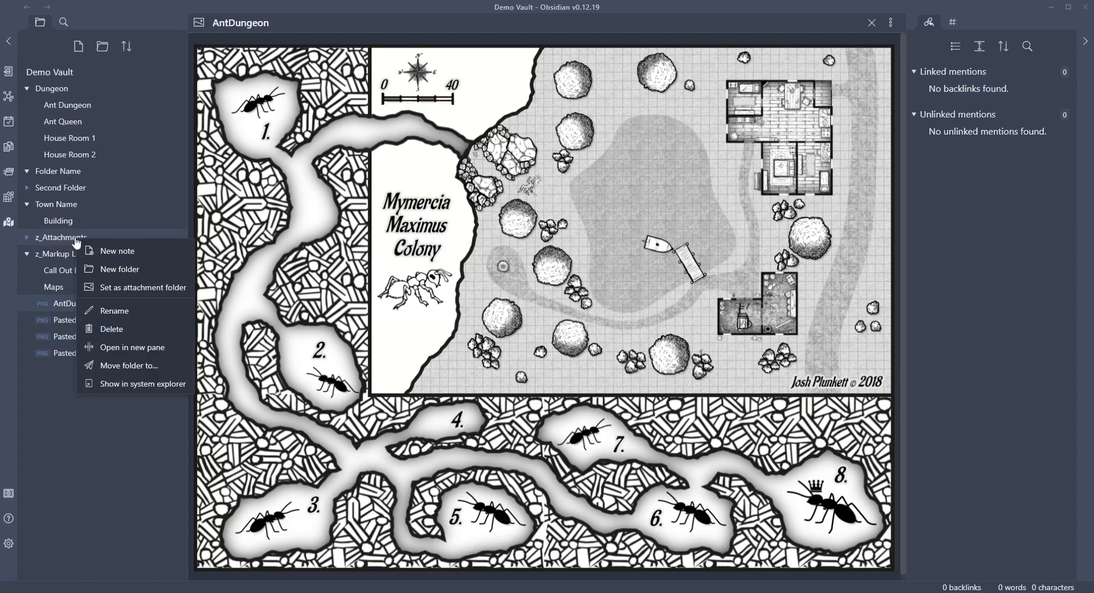
{"action": "left_click", "coordinate": [131, 289]}
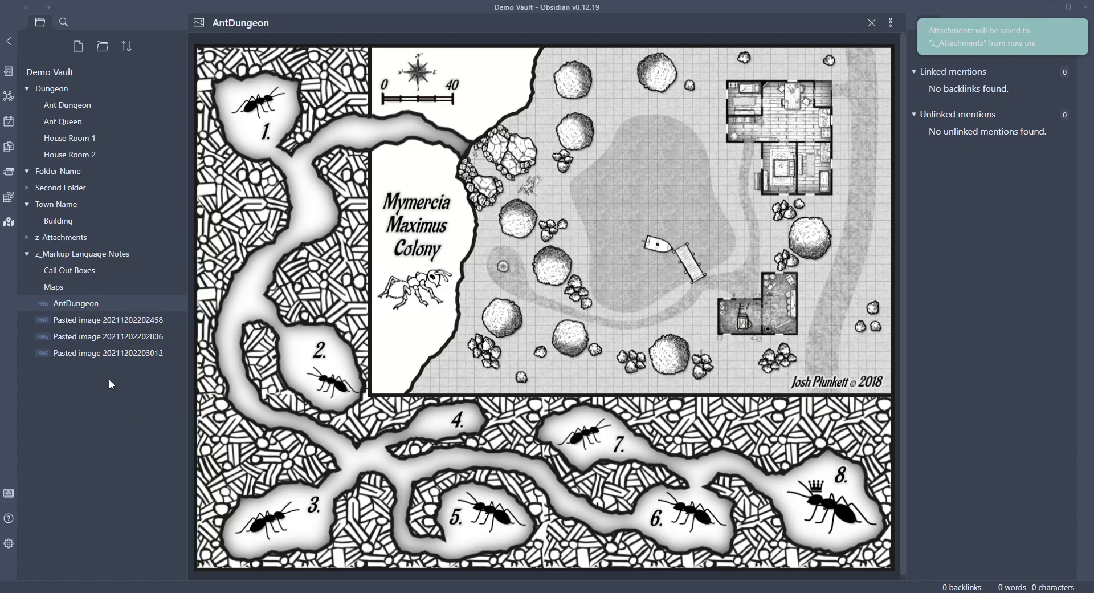
Step: Move AntDungeon and the three pasted images into the z_Attachments folder and list the folder's contents
{"action": "left_click", "coordinate": [85, 354]}
{"action": "left_click", "coordinate": [83, 304], "text": "shift"}
{"action": "left_click_drag", "start_coordinate": [85, 330], "coordinate": [64, 238]}
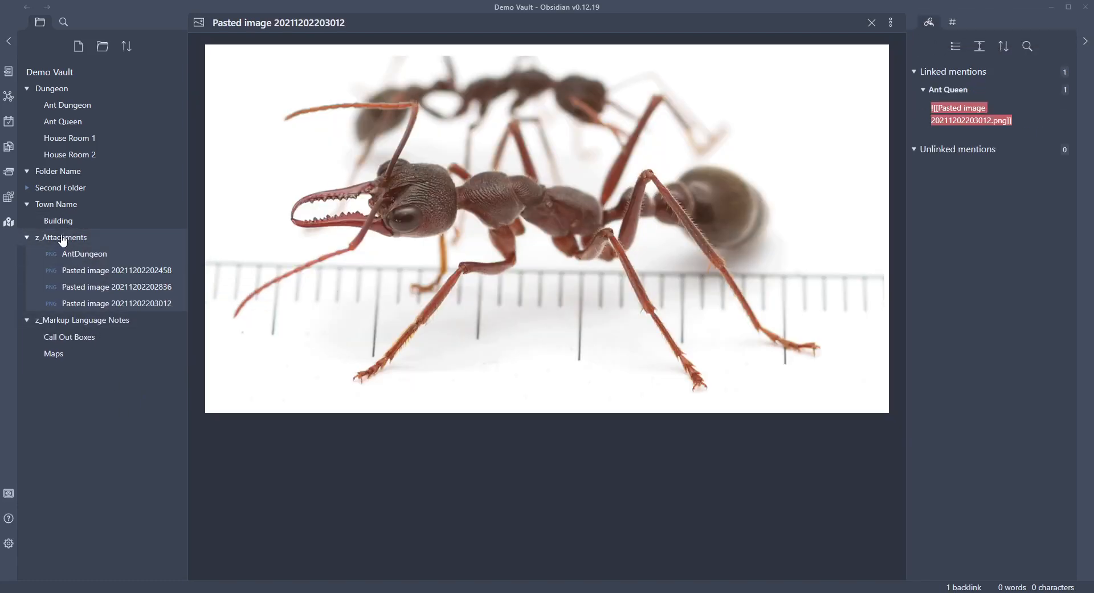
{"action": "left_click", "coordinate": [22, 239]}
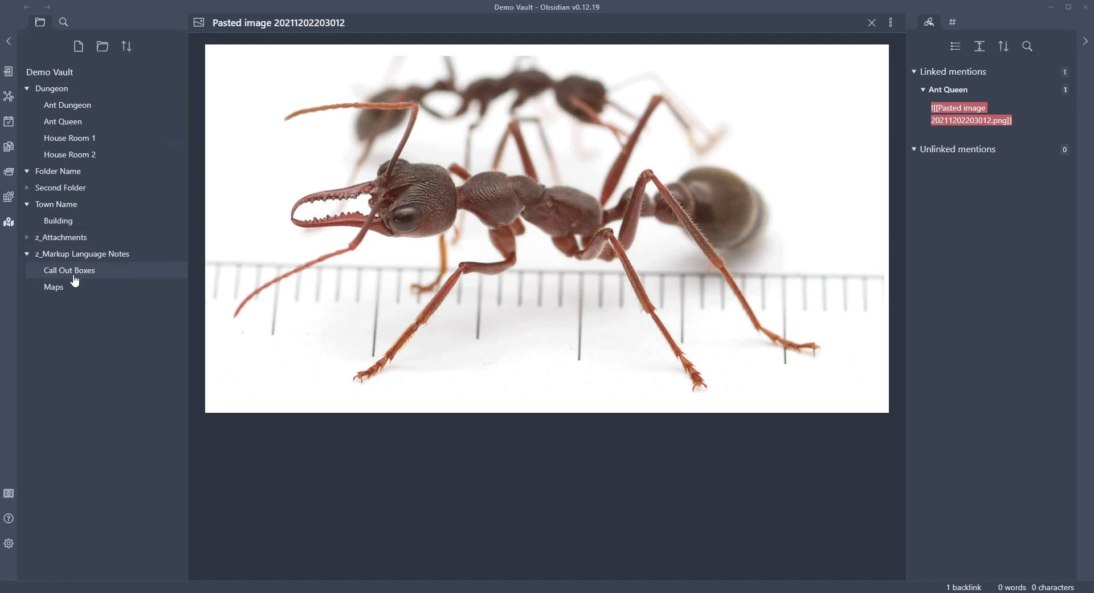
{"action": "left_click", "coordinate": [28, 237]}
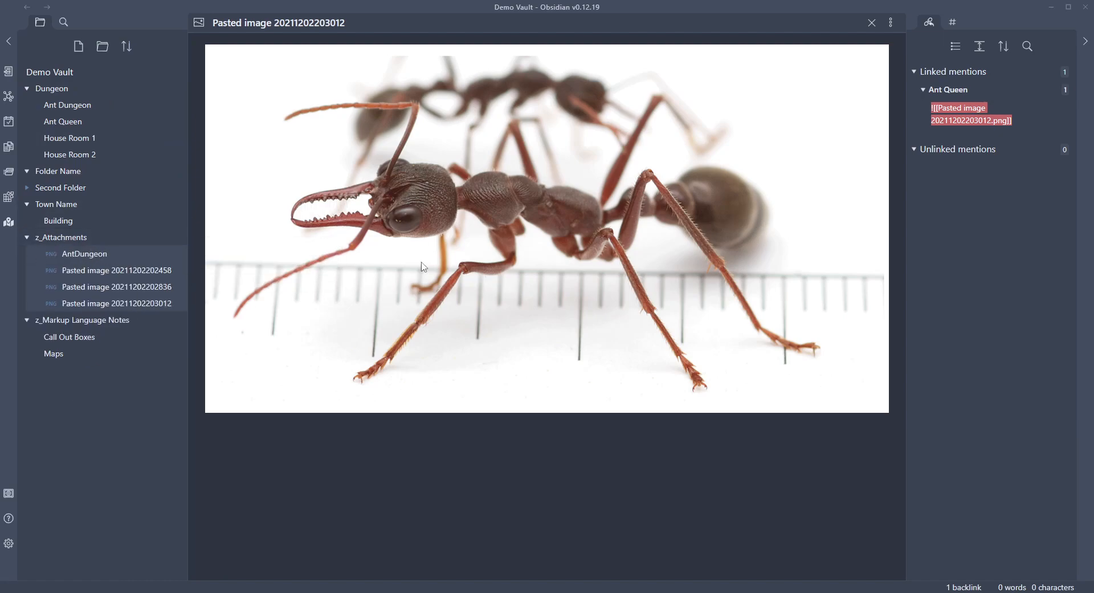
Step: View the AntDungeon image and show the vault's z_Attachments folder in the system file explorer with a narrower navigation pane
{"action": "left_click", "coordinate": [85, 254]}
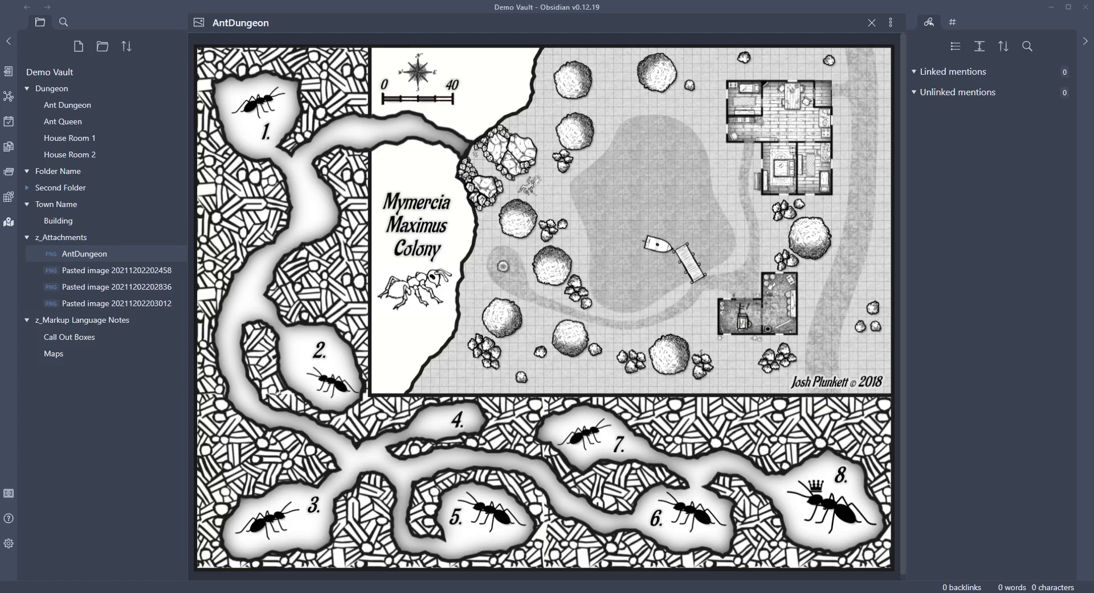
{"action": "left_click_drag", "start_coordinate": [971, 211], "coordinate": [480, 124]}
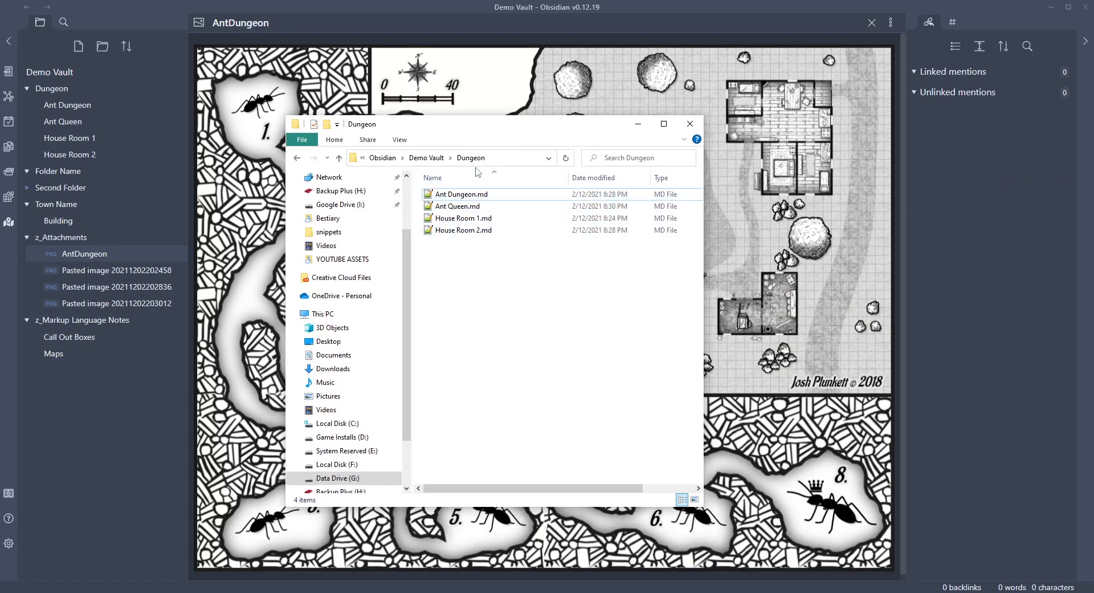
{"action": "left_click", "coordinate": [434, 160]}
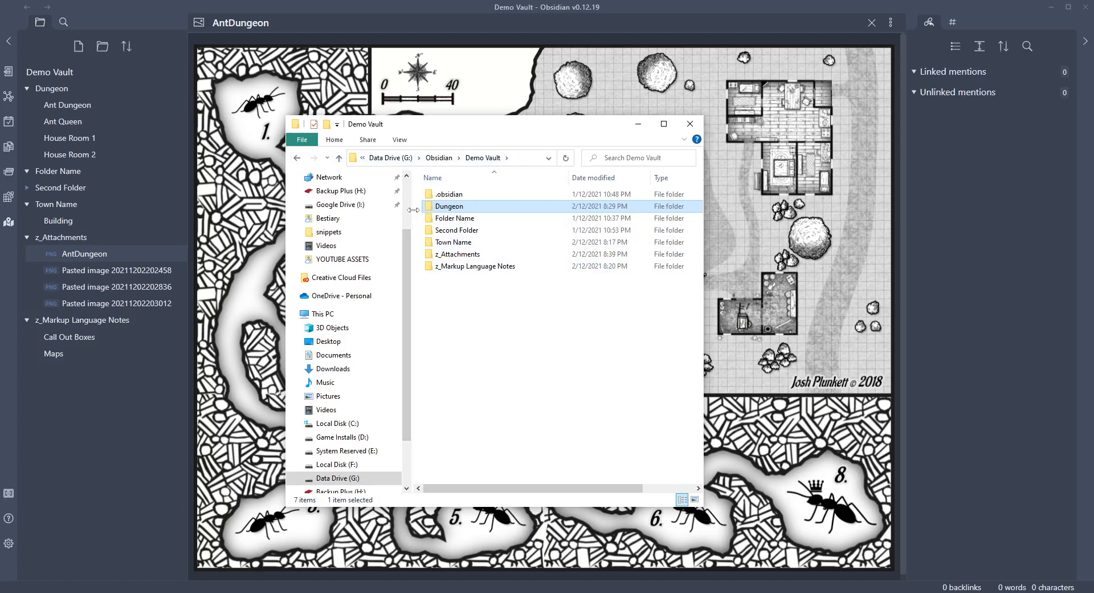
{"action": "scroll", "coordinate": [410, 215], "scroll_direction": "up", "scroll_amount": 3}
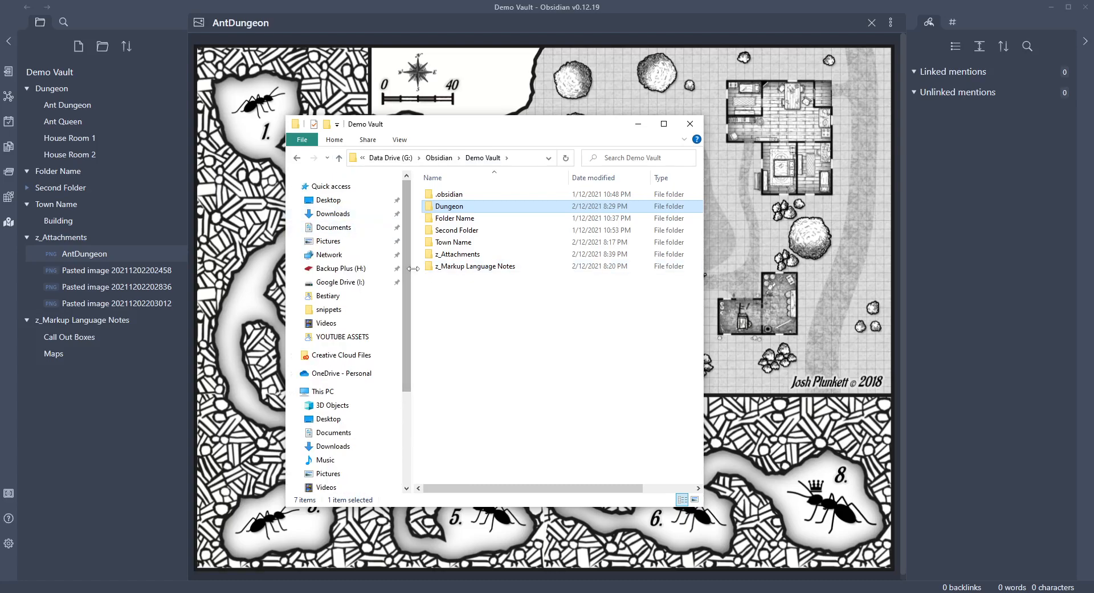
{"action": "left_click_drag", "start_coordinate": [412, 272], "coordinate": [322, 273]}
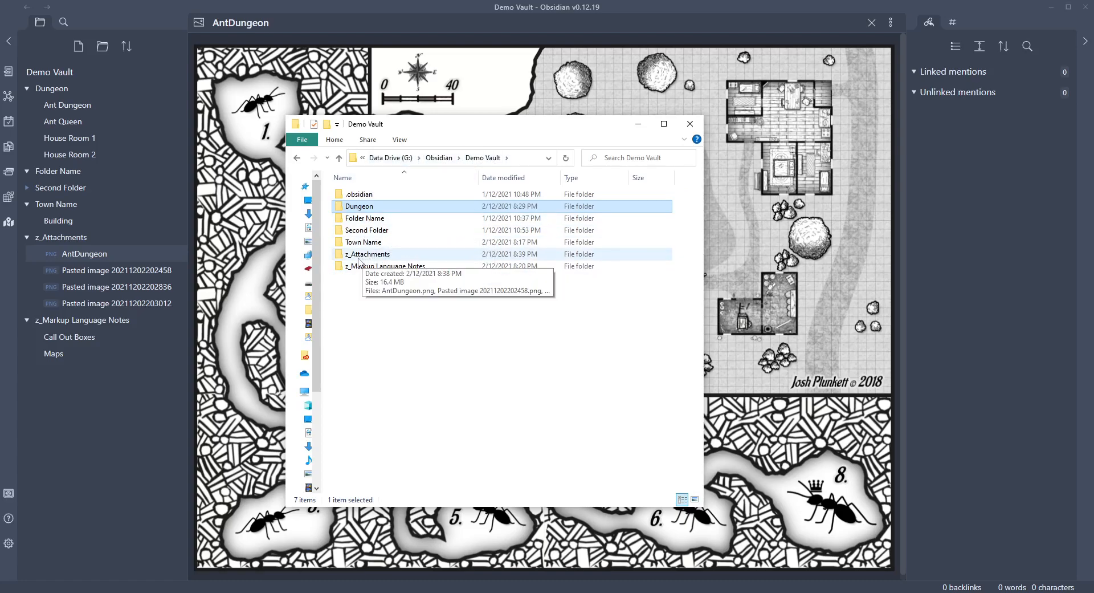
{"action": "double_click", "coordinate": [377, 254]}
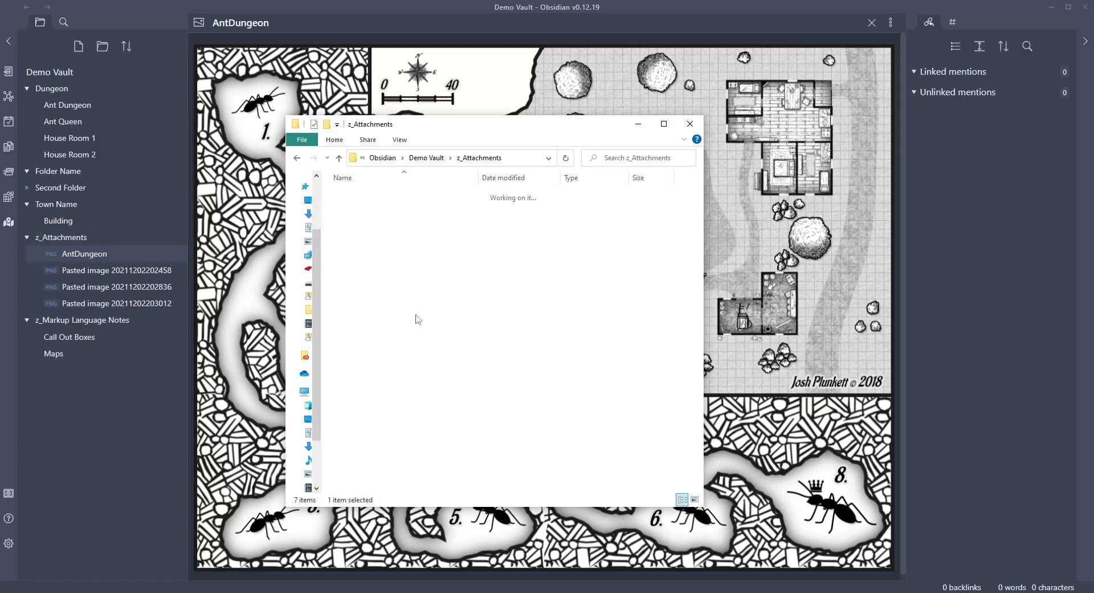
{"action": "left_click_drag", "start_coordinate": [363, 316], "coordinate": [639, 235]}
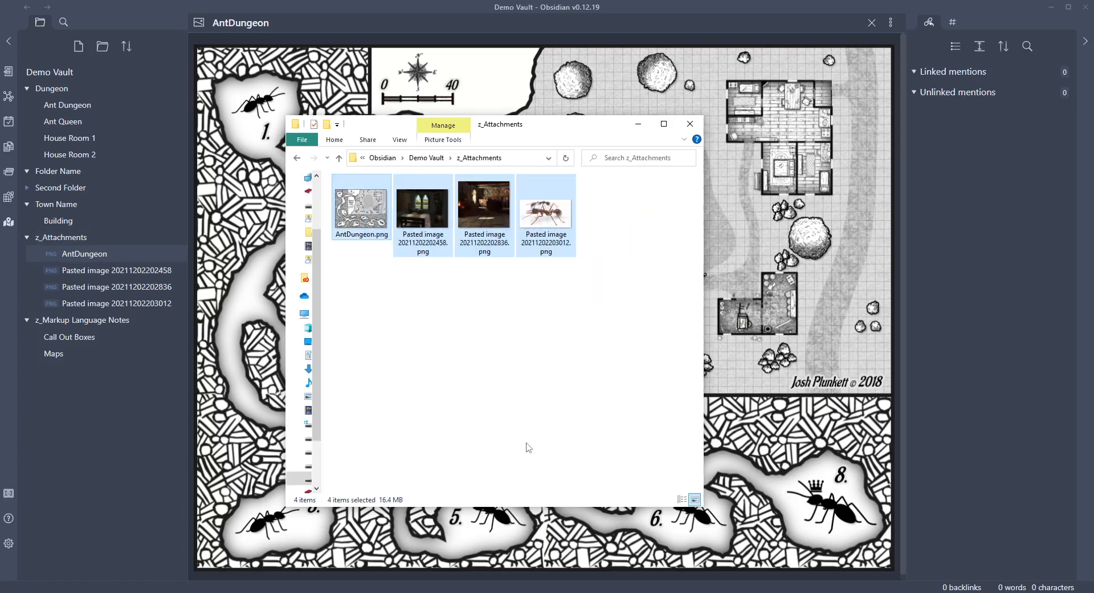
Step: Rename the ant photo, Pasted image 20211202203012.png, as QueenAnt.png and minimize the file explorer
{"action": "left_click", "coordinate": [529, 443]}
{"action": "left_click", "coordinate": [551, 254]}
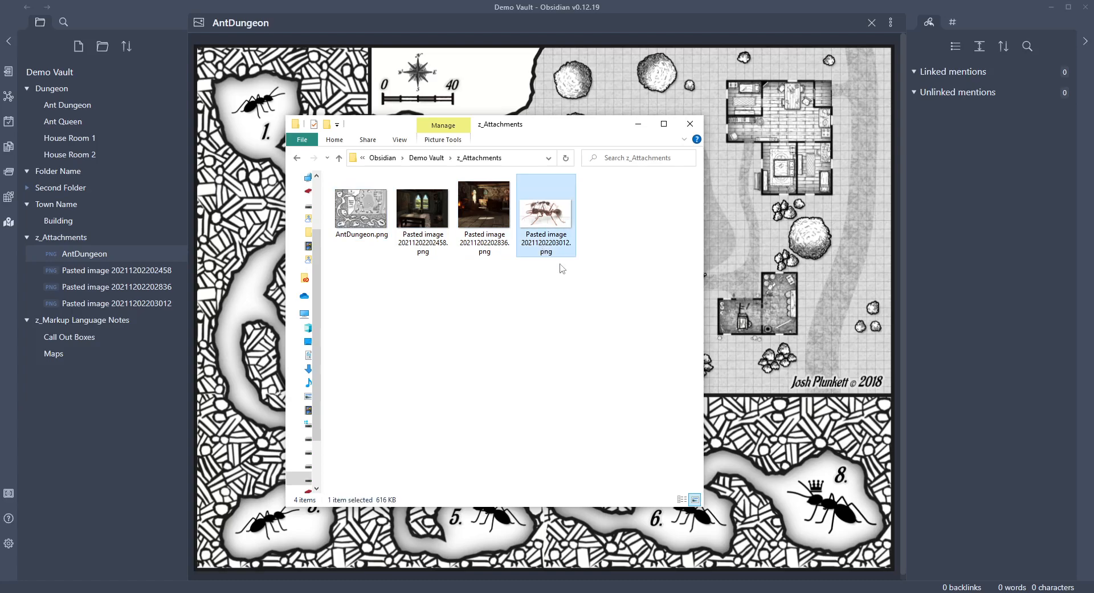
{"action": "key", "text": "F2"}
{"action": "type", "text": "Quee"}
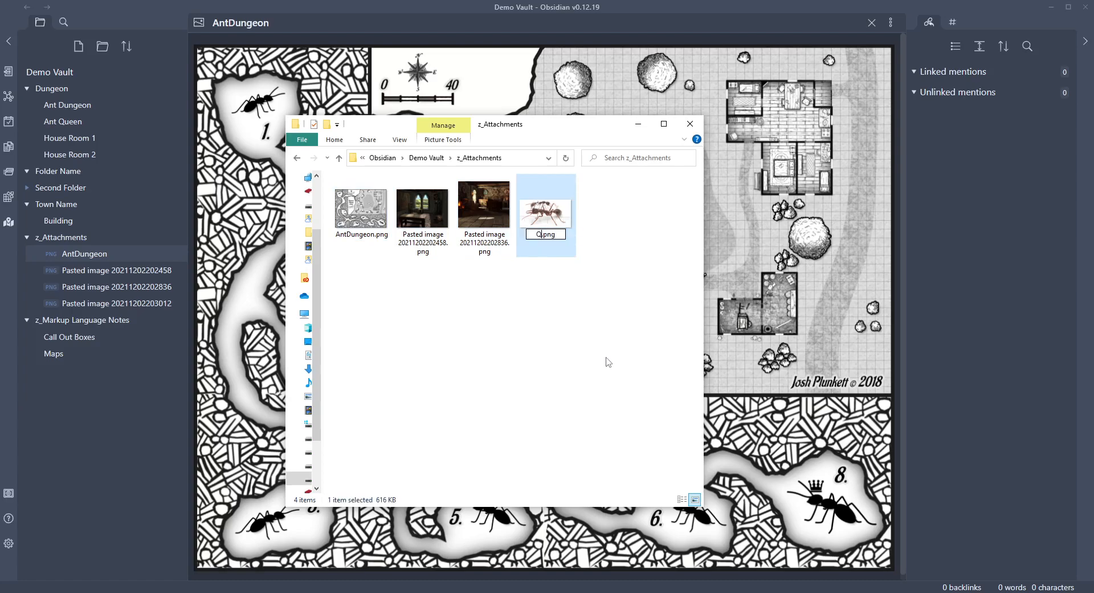
{"action": "type", "text": "nAnt"}
{"action": "key", "text": "Return"}
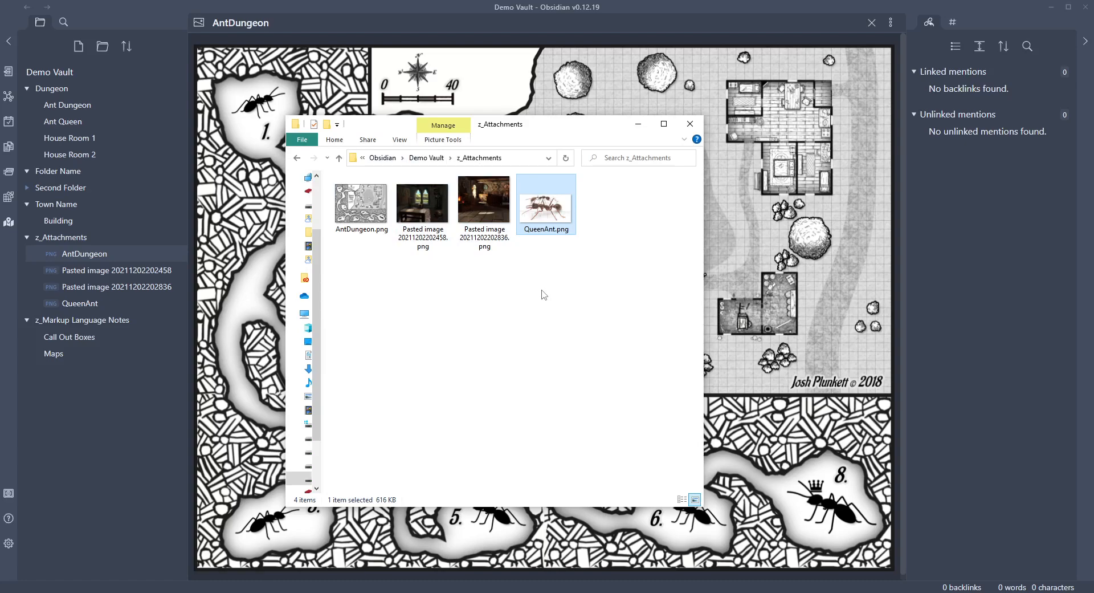
{"action": "left_click", "coordinate": [525, 334]}
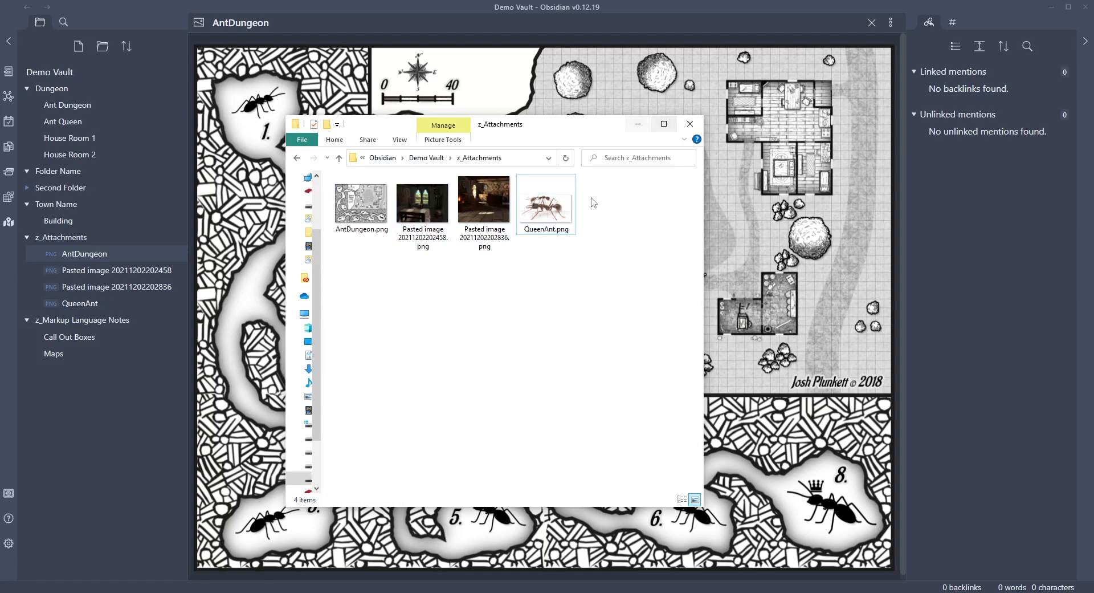
{"action": "left_click", "coordinate": [639, 125]}
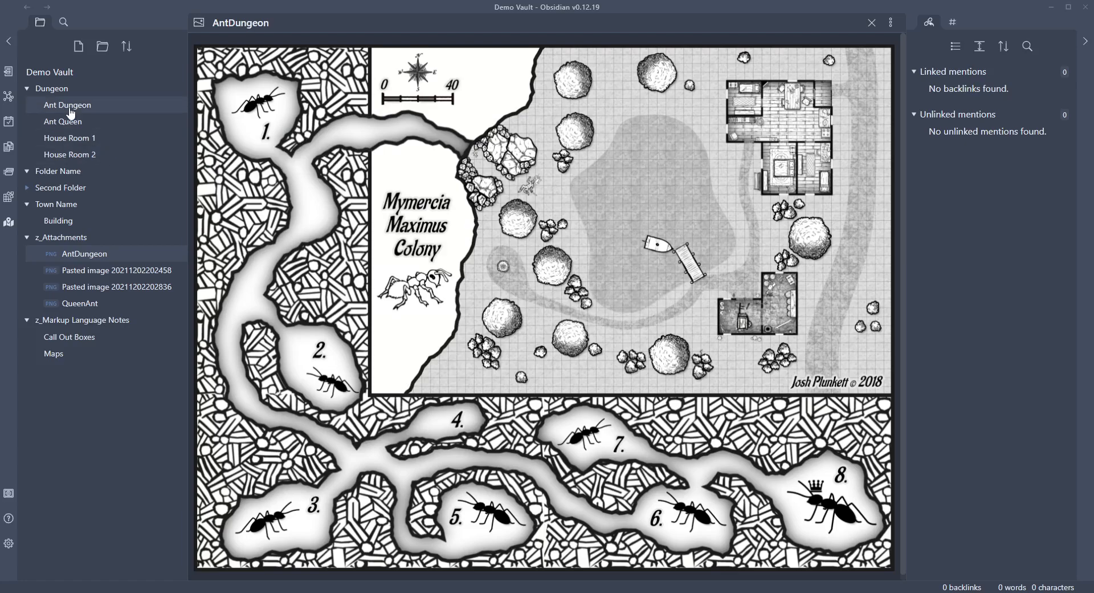
Step: Replace the image embed in the Ant Queen note with QueenAnt.png and check the rendered note
{"action": "left_click", "coordinate": [63, 122]}
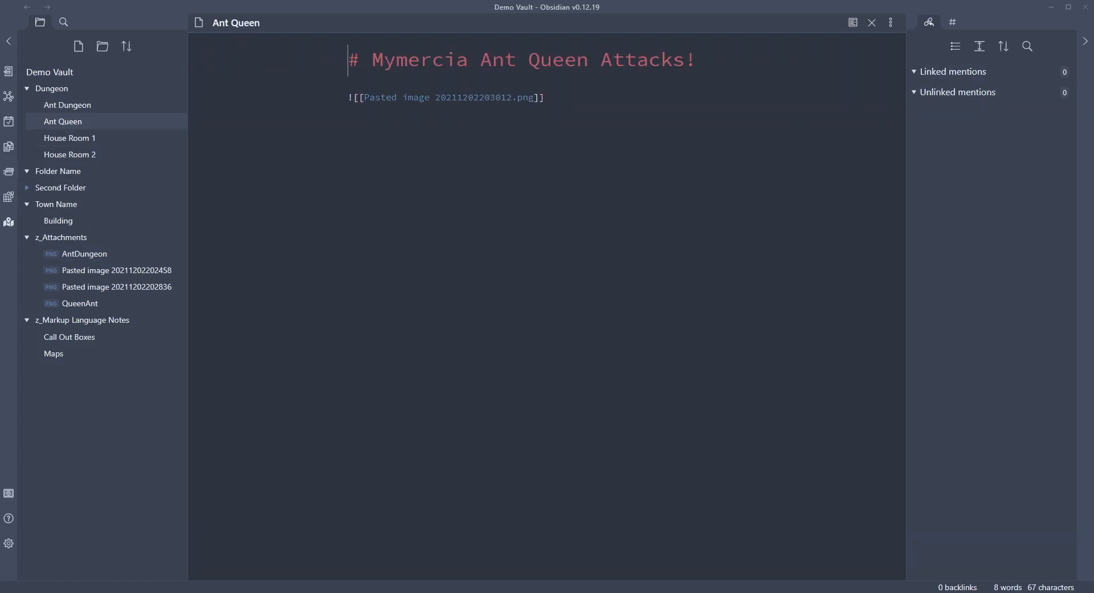
{"action": "left_click_drag", "start_coordinate": [543, 112], "coordinate": [368, 97]}
{"action": "key", "text": "BackSpace"}
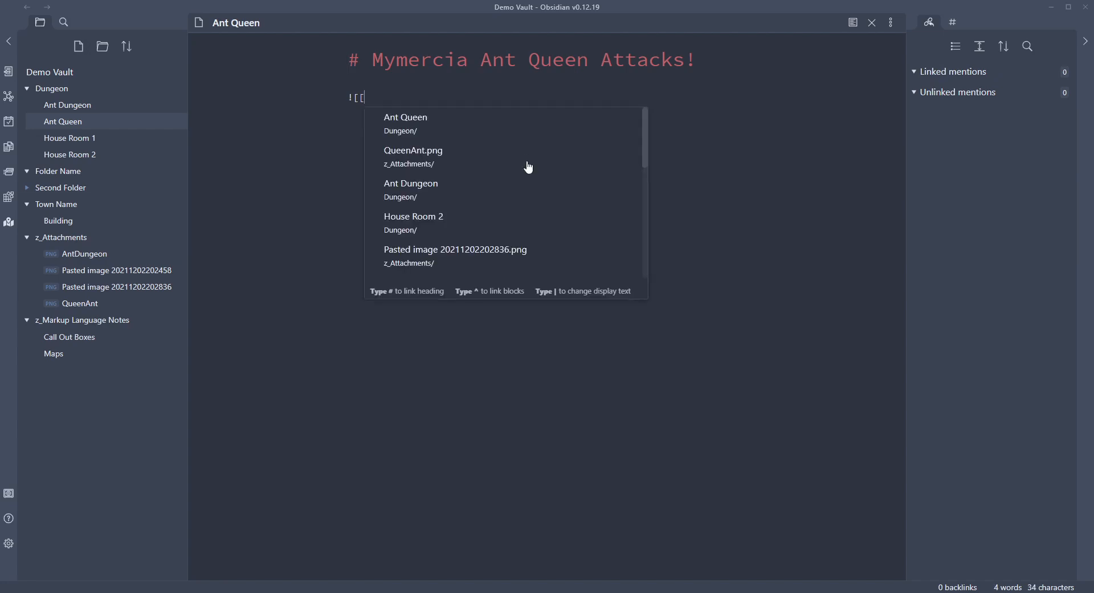
{"action": "type", "text": "Queen"}
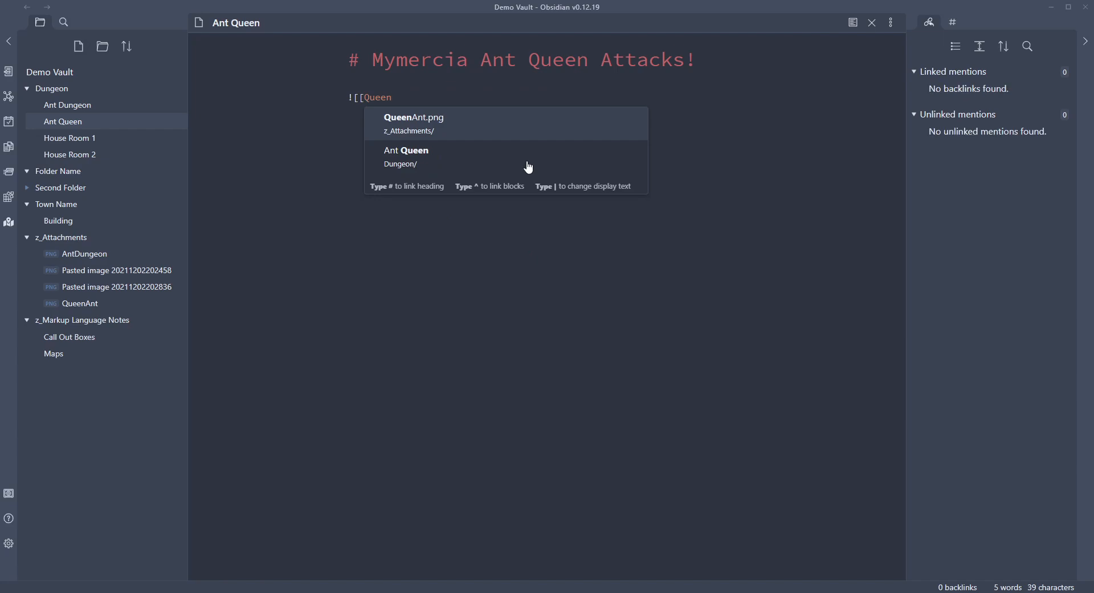
{"action": "left_click", "coordinate": [424, 134]}
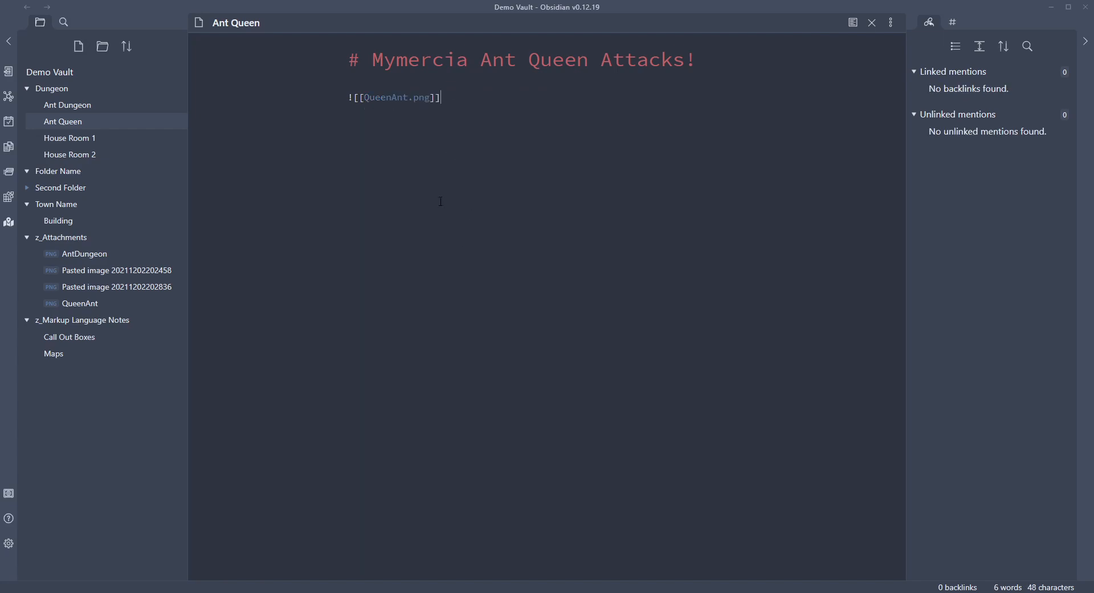
{"action": "left_click", "coordinate": [855, 24]}
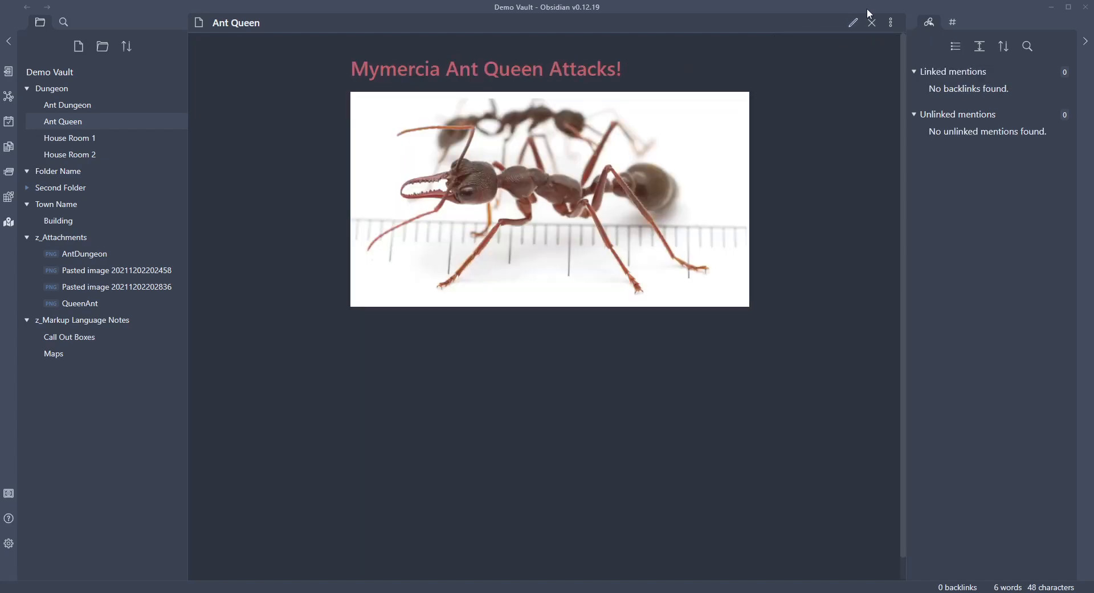
{"action": "left_click", "coordinate": [854, 24]}
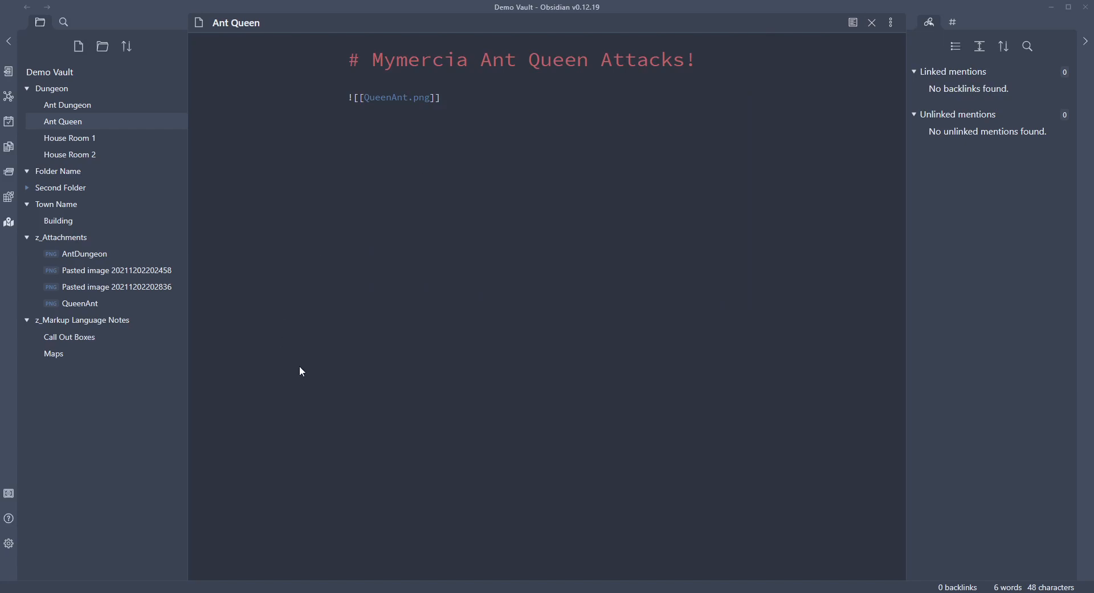
Step: Embed AntDungeon.png in the Ant Dungeon note and add a plain [[AntDungeon.png]] link below it
{"action": "left_click", "coordinate": [54, 105]}
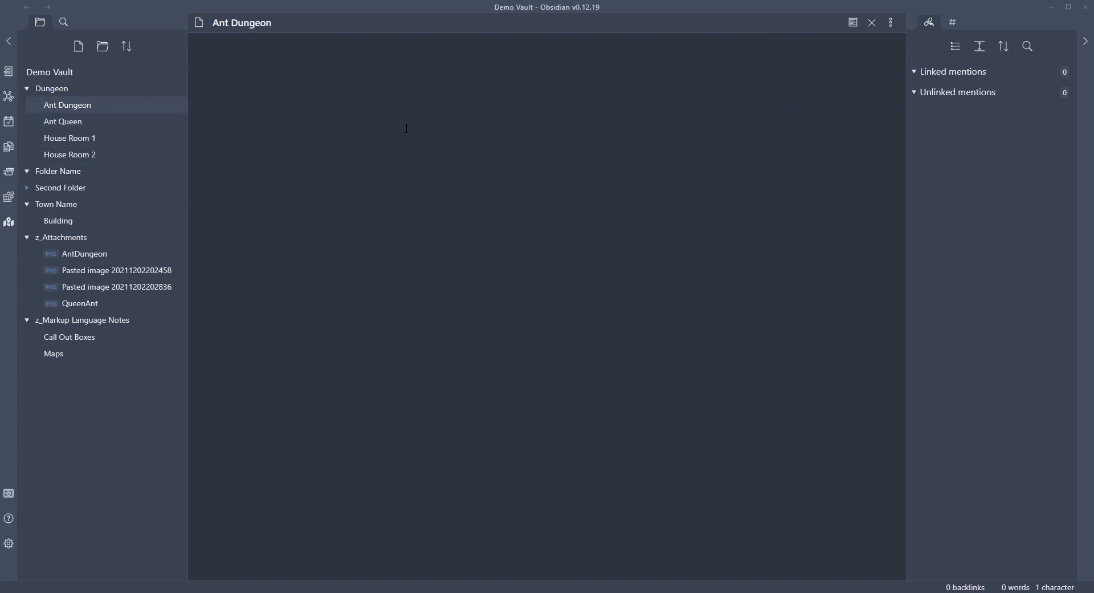
{"action": "key", "text": "Return"}
{"action": "left_click_drag", "start_coordinate": [85, 254], "coordinate": [401, 77]}
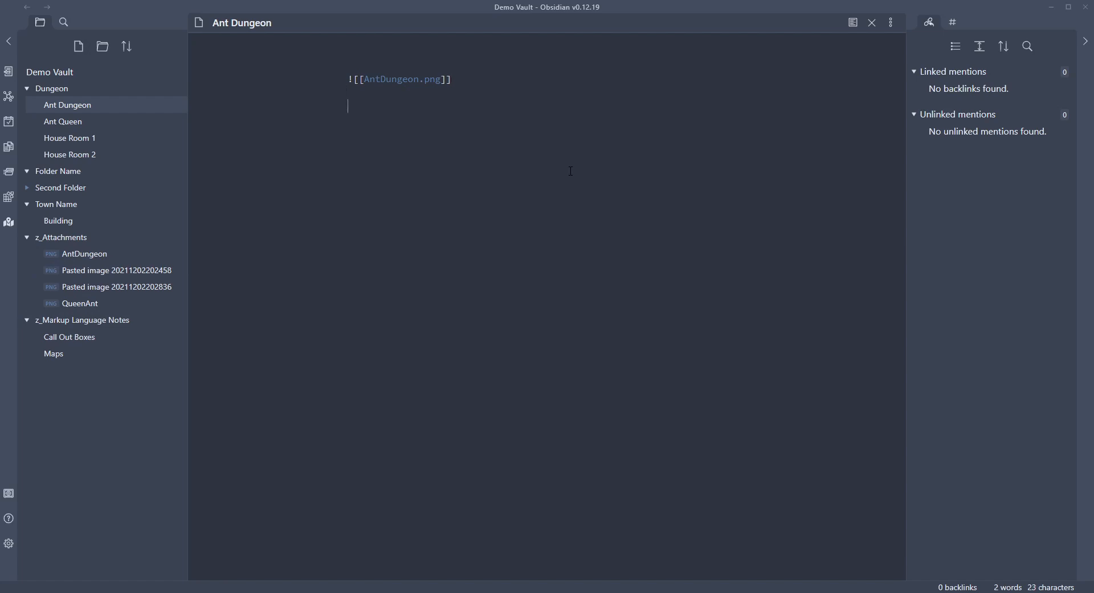
{"action": "type", "text": "[[Ant"}
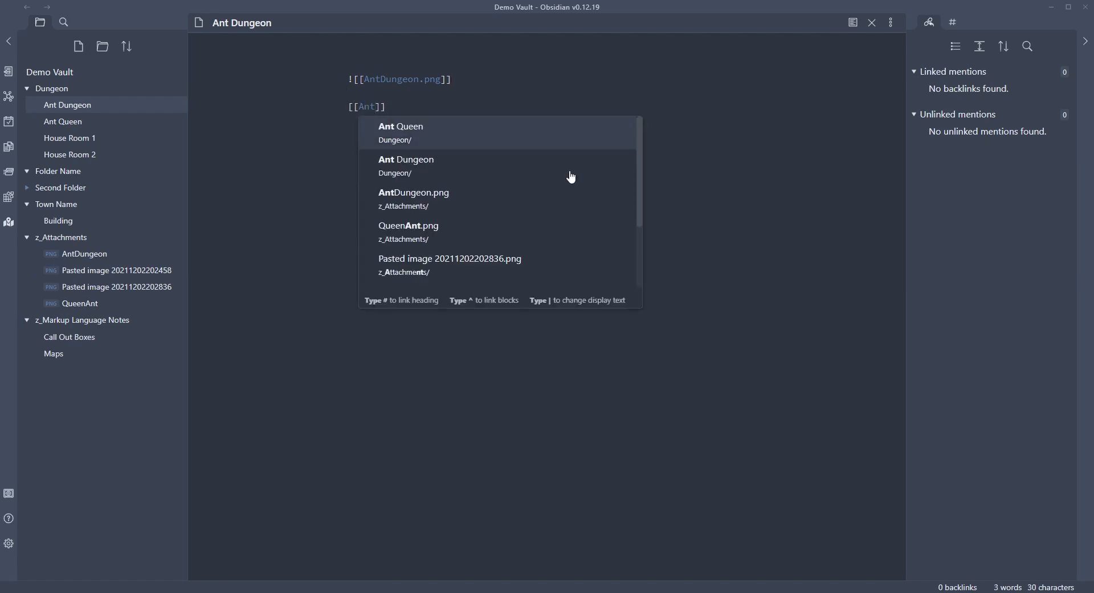
{"action": "type", "text": "Dungeon.png"}
{"action": "key", "text": "Escape"}
{"action": "key", "text": "Up"}
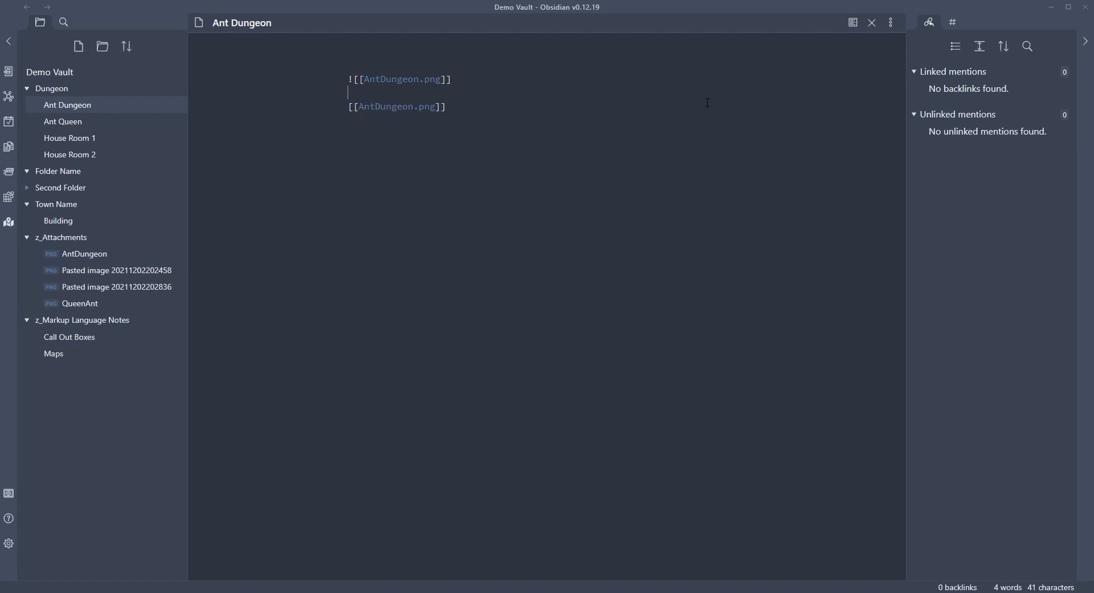
Step: Compare the Ant Dungeon note's source with its rendered view, preview the AntDungeon.png link and follow it to the image
{"action": "left_click", "coordinate": [854, 23]}
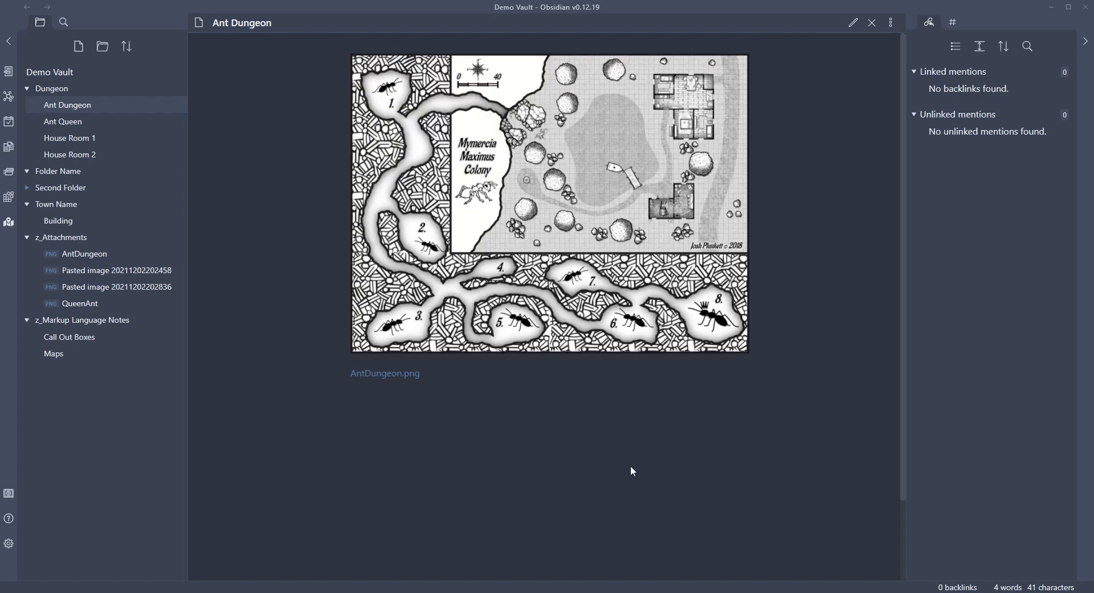
{"action": "left_click", "coordinate": [853, 22]}
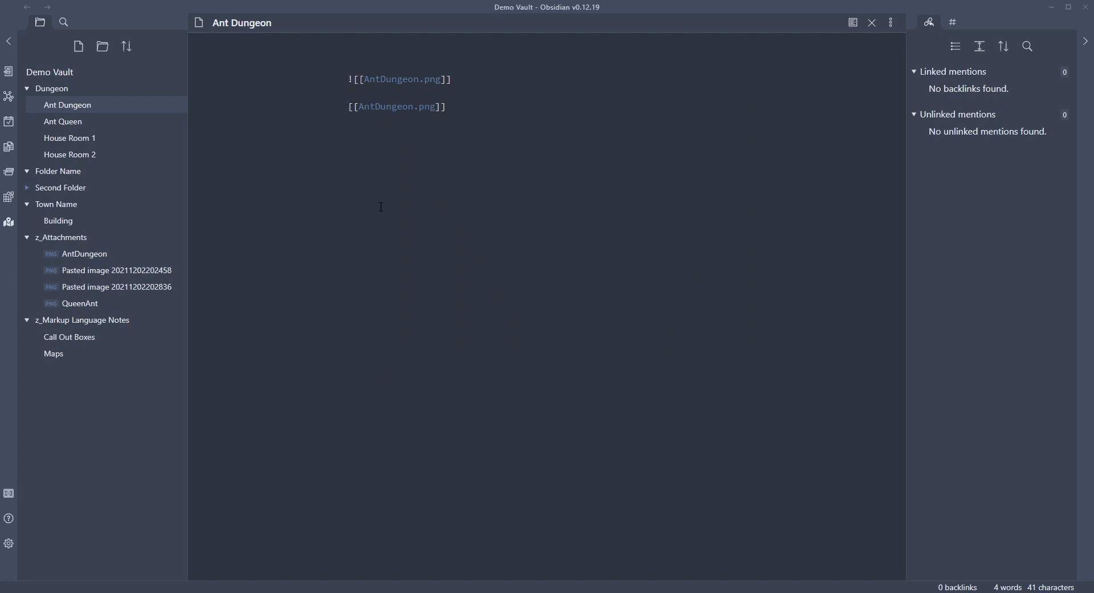
{"action": "left_click", "coordinate": [854, 23]}
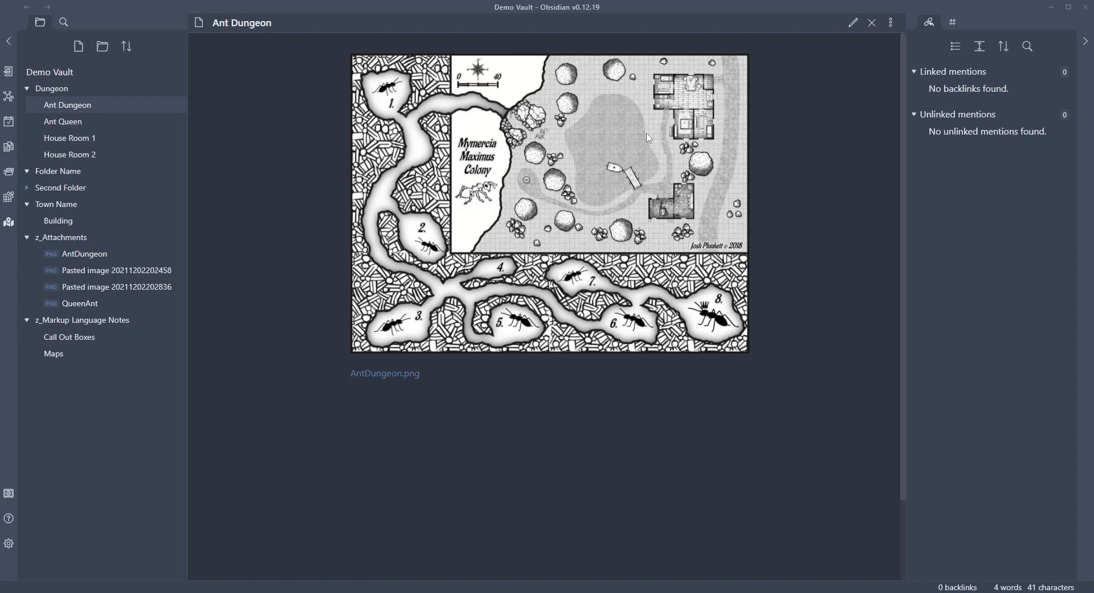
{"action": "left_click_drag", "start_coordinate": [437, 379], "coordinate": [329, 373]}
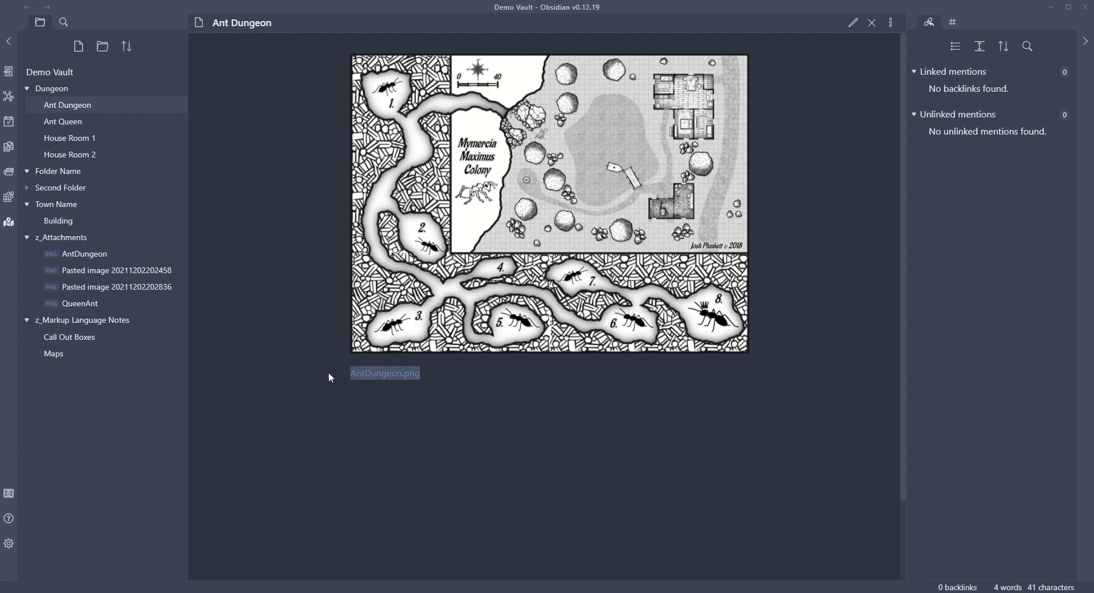
{"action": "left_click", "coordinate": [356, 444]}
{"action": "mouse_move", "coordinate": [380, 376]}
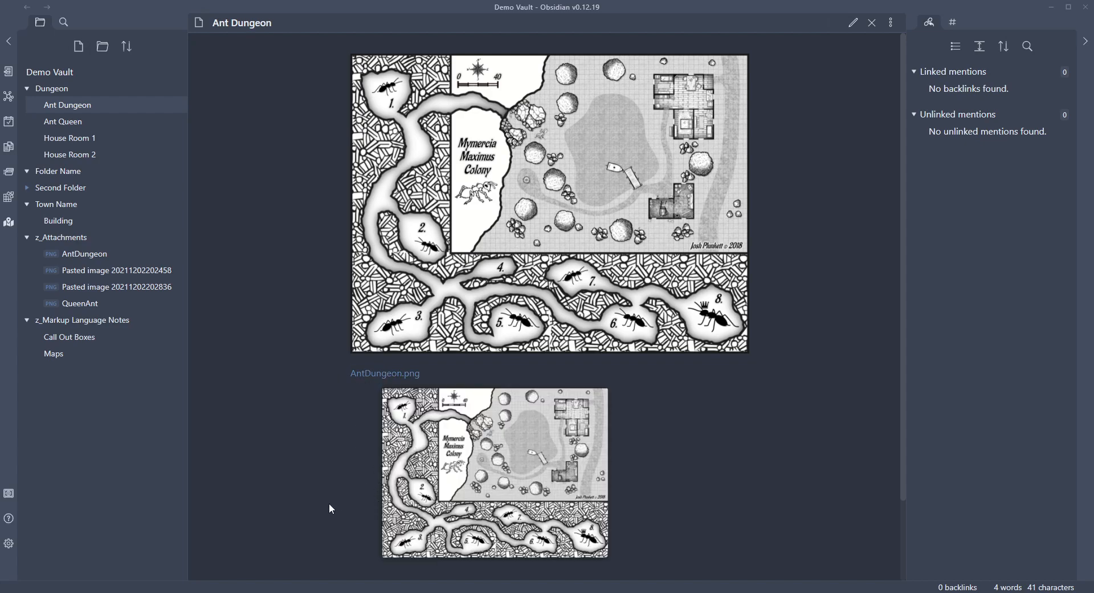
{"action": "right_click", "coordinate": [381, 374]}
{"action": "left_click", "coordinate": [340, 429]}
{"action": "left_click", "coordinate": [391, 377]}
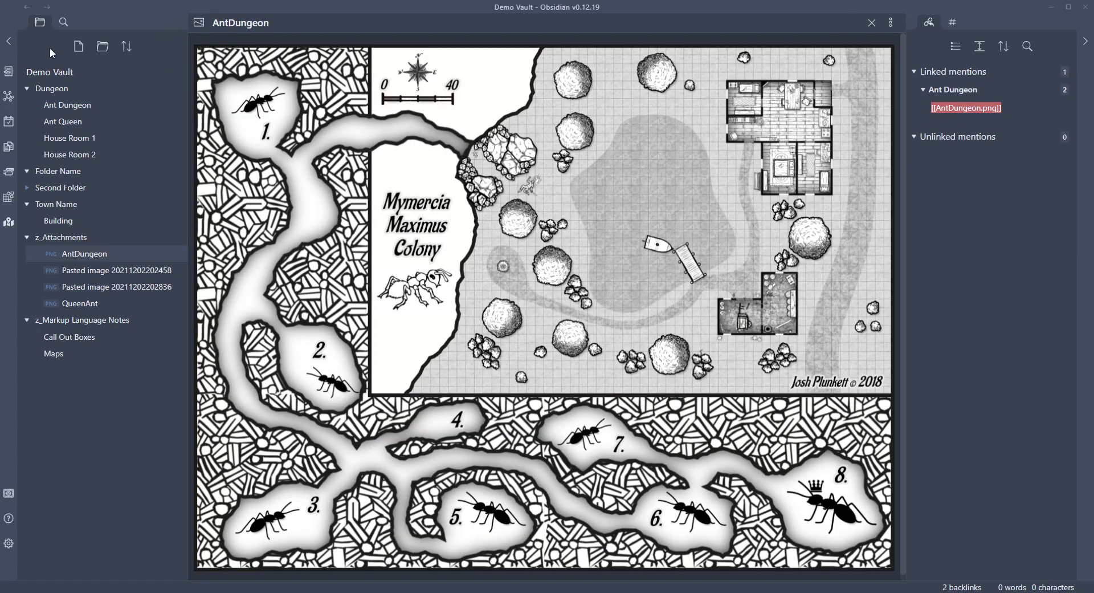
Step: Return to the Ant Dungeon note and look over its embedded map in reading view
{"action": "left_click", "coordinate": [67, 105]}
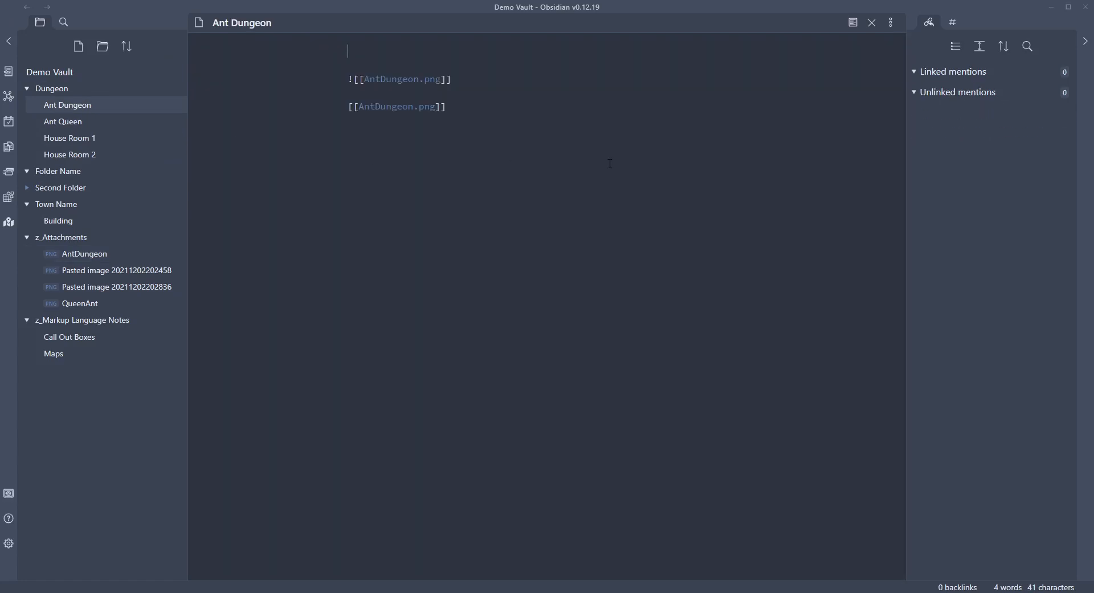
{"action": "left_click", "coordinate": [853, 22]}
{"action": "scroll", "coordinate": [565, 202], "scroll_direction": "down", "scroll_amount": 2}
{"action": "scroll", "coordinate": [530, 206], "scroll_direction": "up", "scroll_amount": 2}
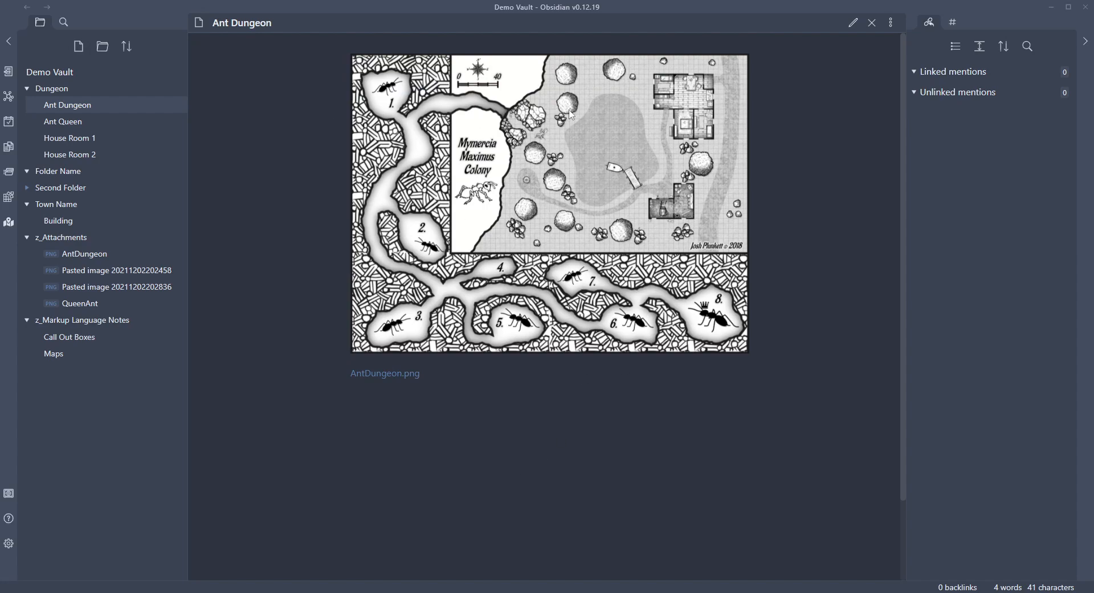
{"action": "scroll", "coordinate": [507, 205], "scroll_direction": "down", "scroll_amount": 2}
{"action": "scroll", "coordinate": [542, 208], "scroll_direction": "up", "scroll_amount": 2}
{"action": "scroll", "coordinate": [645, 222], "scroll_direction": "down", "scroll_amount": 2}
{"action": "scroll", "coordinate": [645, 222], "scroll_direction": "up", "scroll_amount": 2}
Step: Show the Obsidian Leaflet community plugin's documentation and select its example leaflet map code block
{"action": "left_click", "coordinate": [8, 543]}
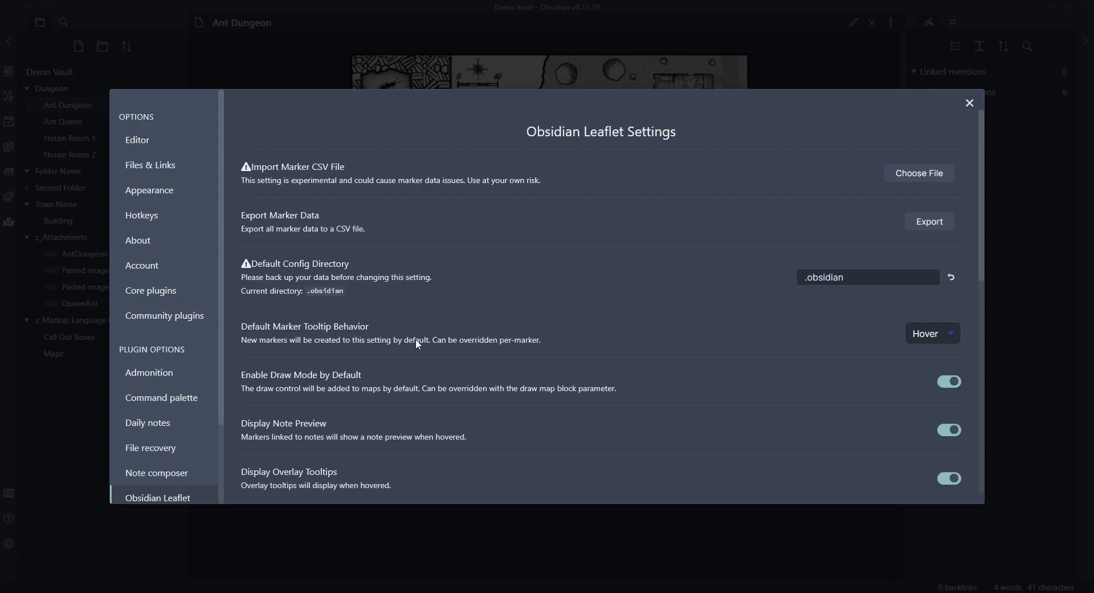
{"action": "scroll", "coordinate": [371, 399], "scroll_direction": "down", "scroll_amount": 3}
{"action": "scroll", "coordinate": [371, 395], "scroll_direction": "down", "scroll_amount": 1}
{"action": "left_click", "coordinate": [159, 315]}
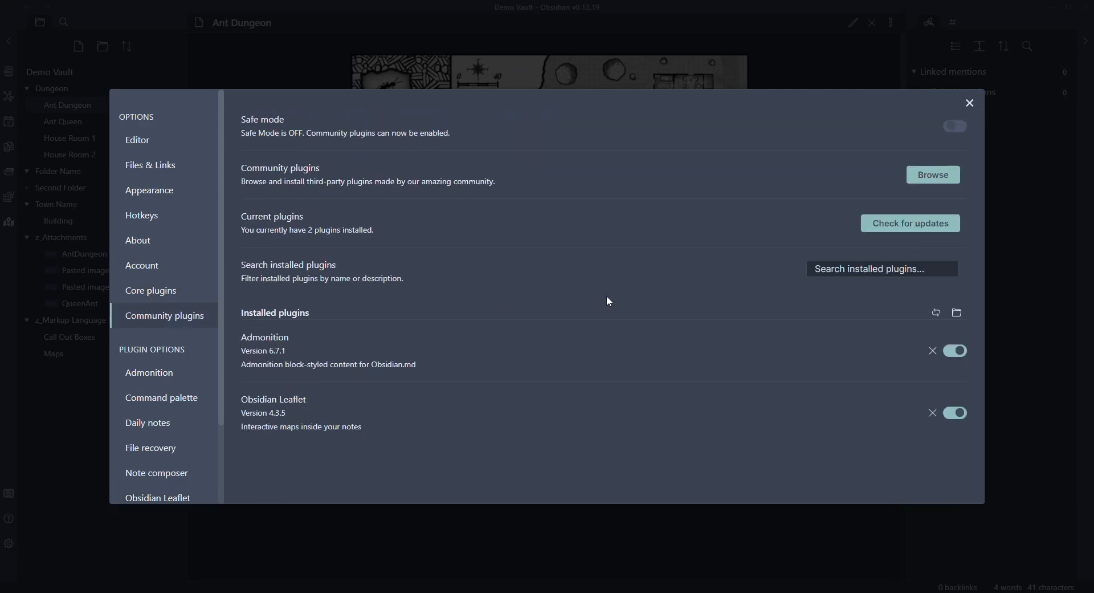
{"action": "left_click", "coordinate": [284, 412]}
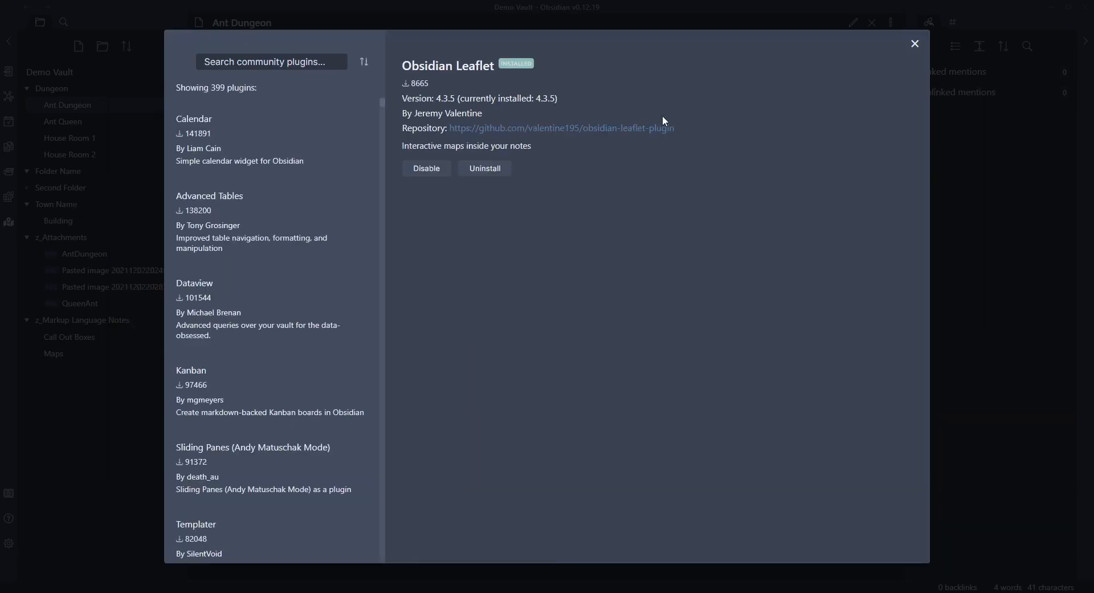
{"action": "scroll", "coordinate": [676, 296], "scroll_direction": "down", "scroll_amount": 10}
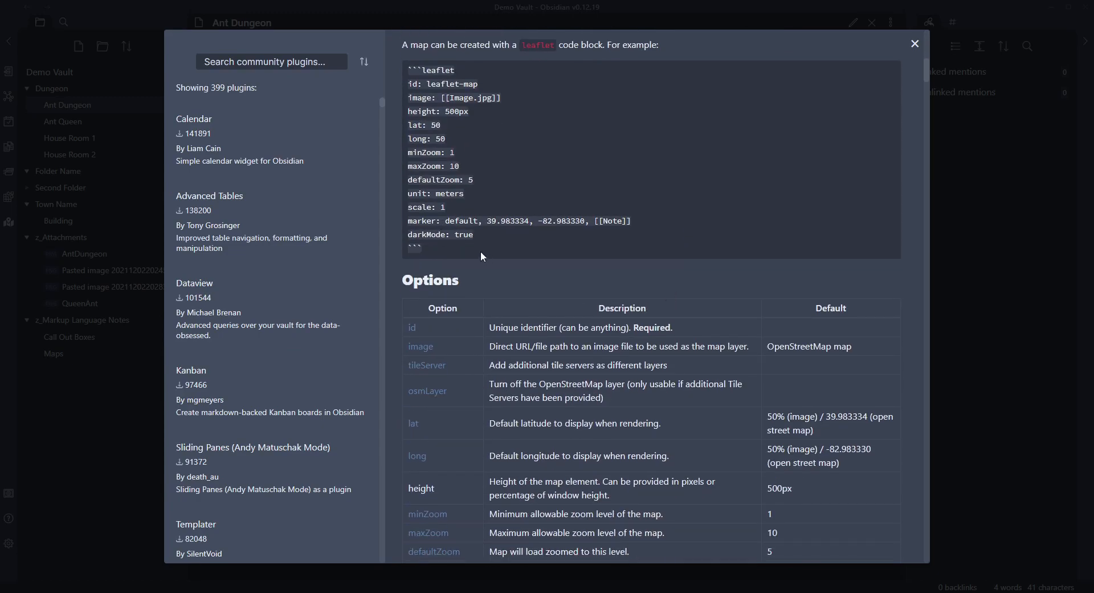
{"action": "left_click_drag", "start_coordinate": [427, 219], "coordinate": [406, 74]}
{"action": "scroll", "coordinate": [453, 180], "scroll_direction": "up", "scroll_amount": 2}
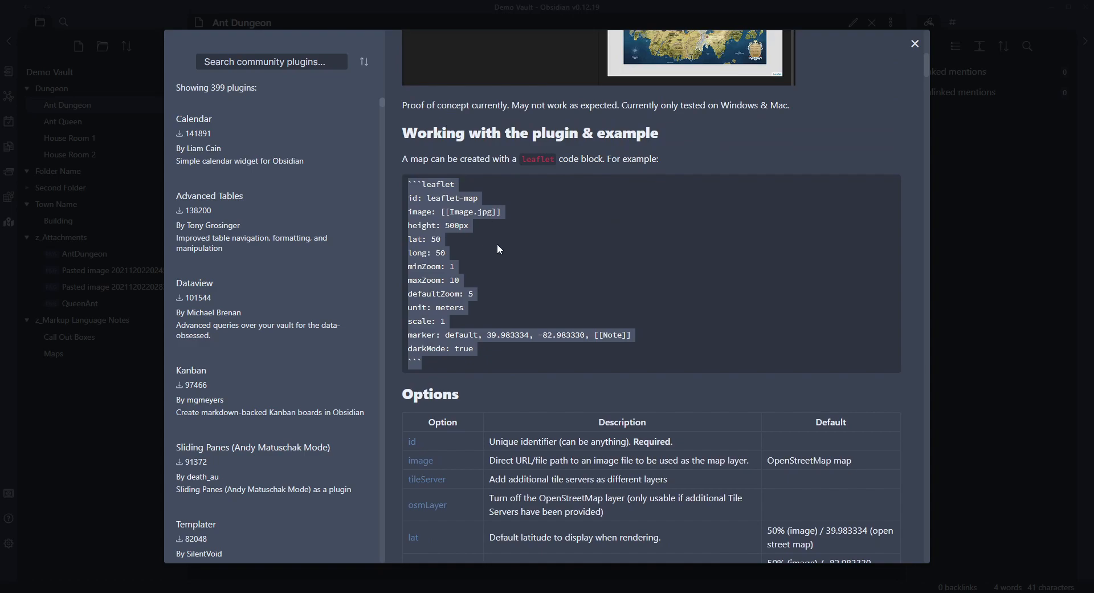
Step: Copy the full example leaflet code block from the Maps note and paste it below the links in the Ant Dungeon note
{"action": "left_click", "coordinate": [915, 45]}
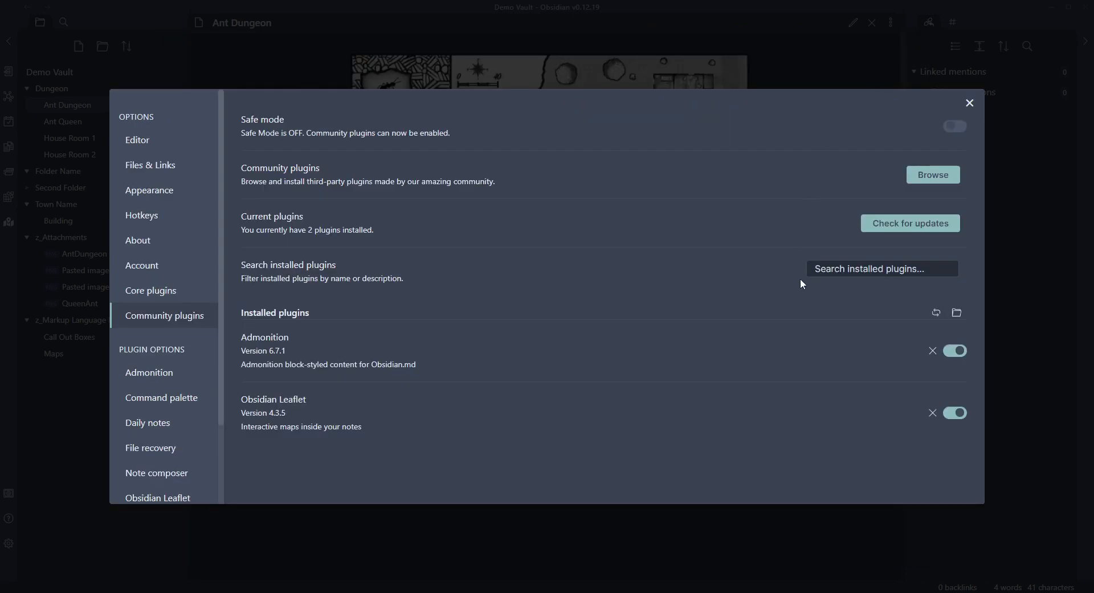
{"action": "left_click", "coordinate": [969, 104]}
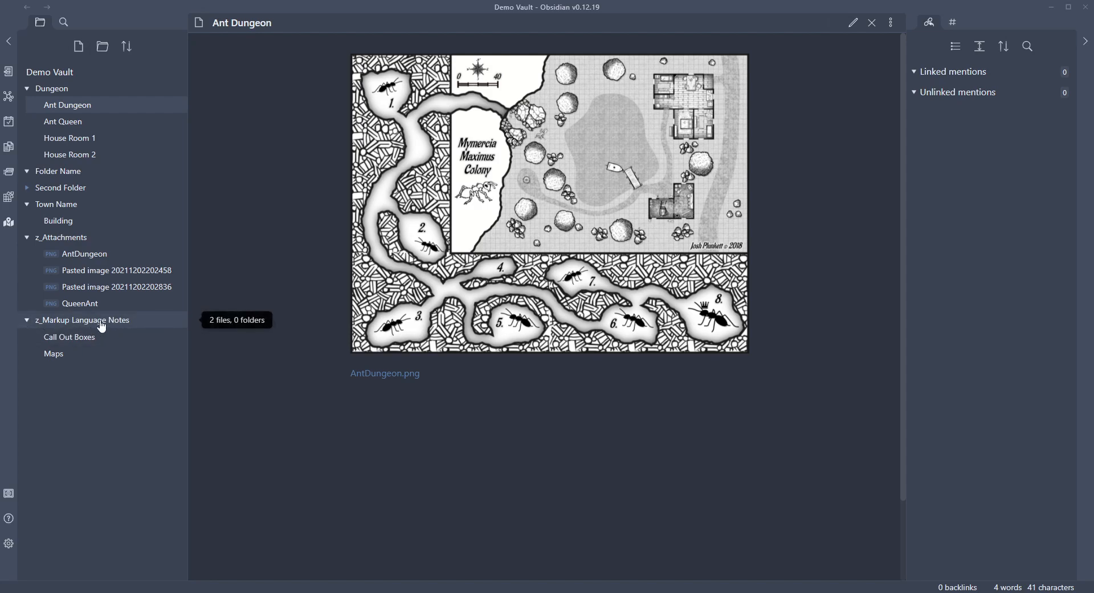
{"action": "left_click", "coordinate": [54, 355]}
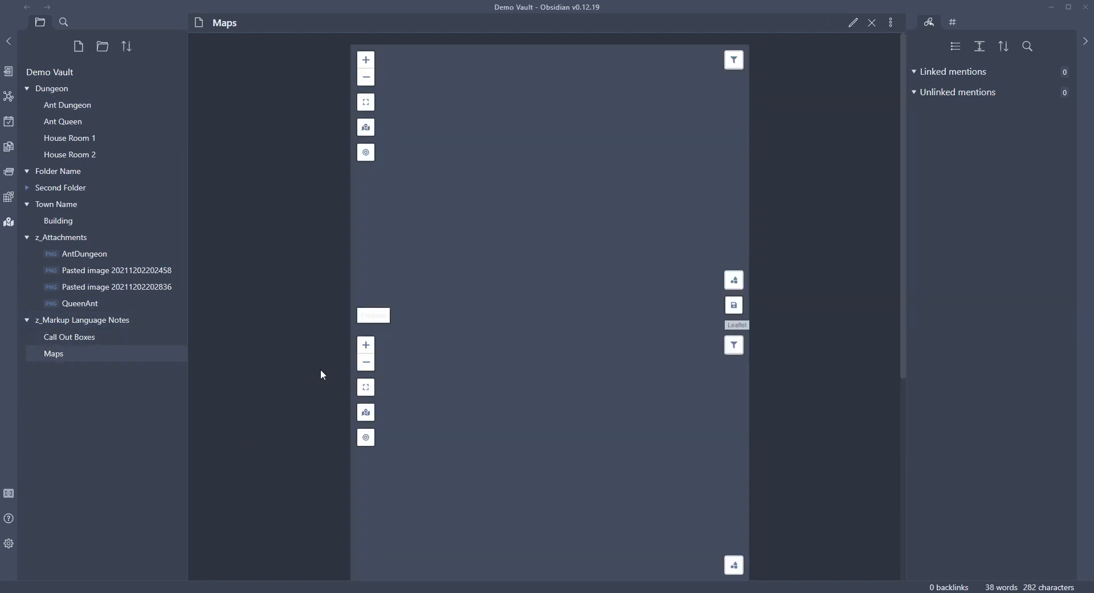
{"action": "left_click", "coordinate": [853, 23]}
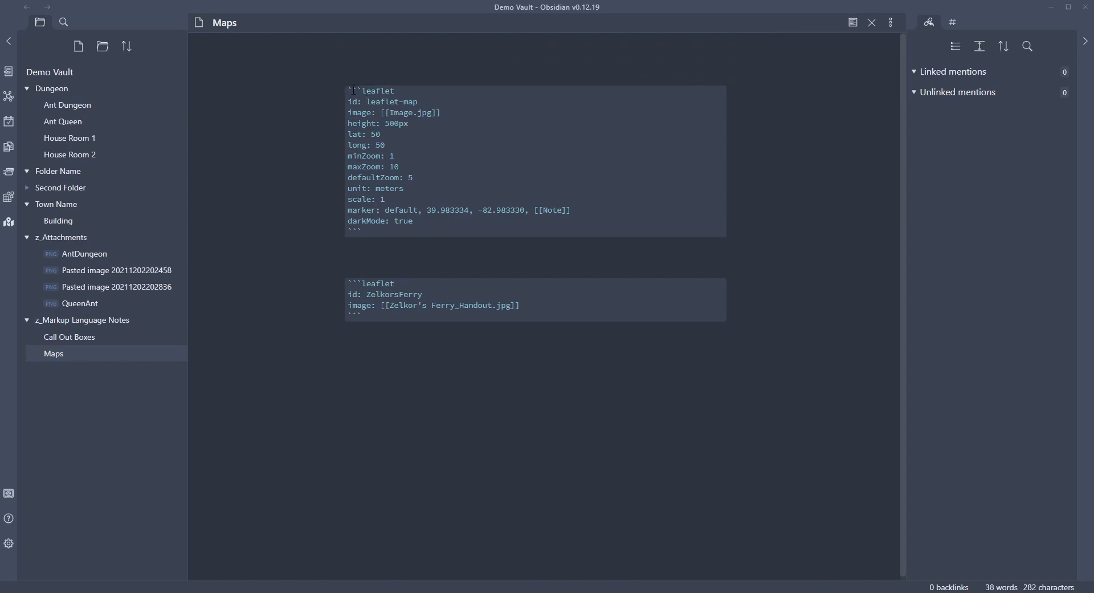
{"action": "left_click_drag", "start_coordinate": [350, 87], "coordinate": [399, 233]}
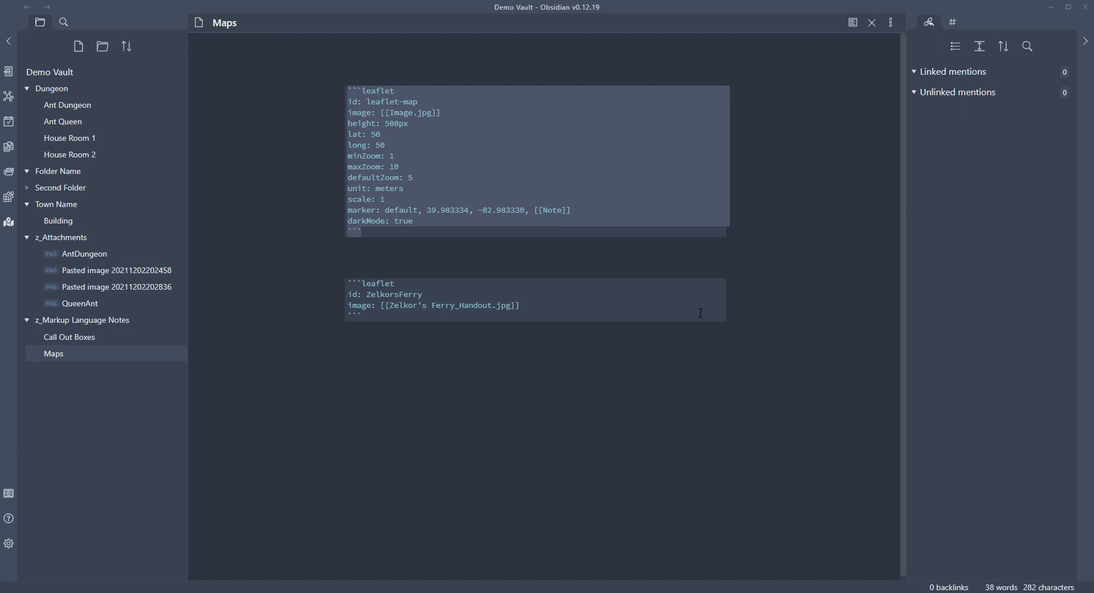
{"action": "left_click", "coordinate": [366, 113]}
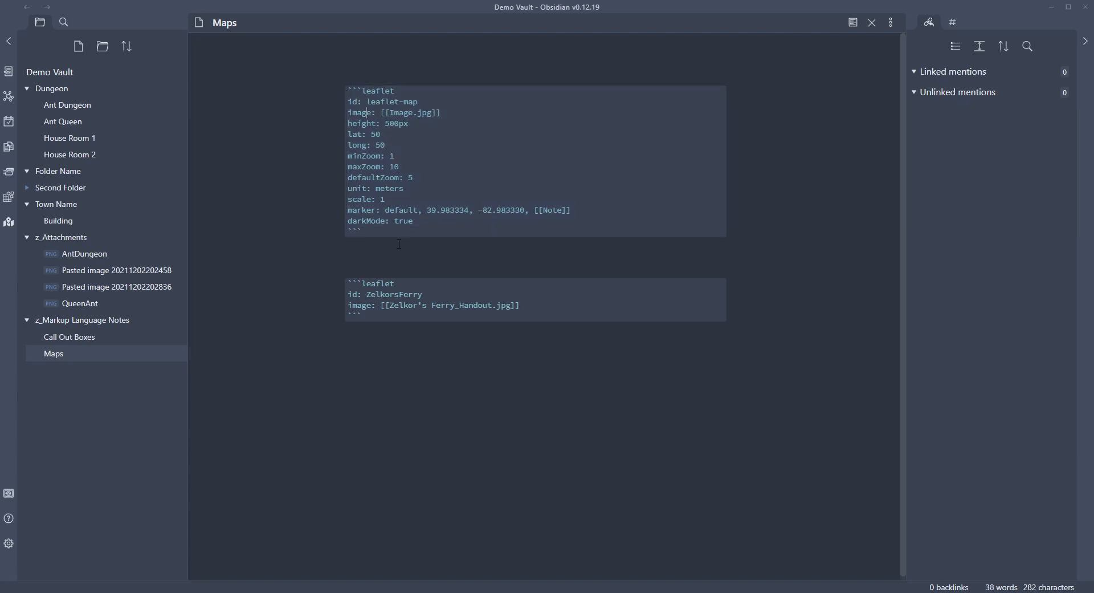
{"action": "left_click_drag", "start_coordinate": [365, 233], "coordinate": [338, 91]}
{"action": "key", "text": "ctrl+c"}
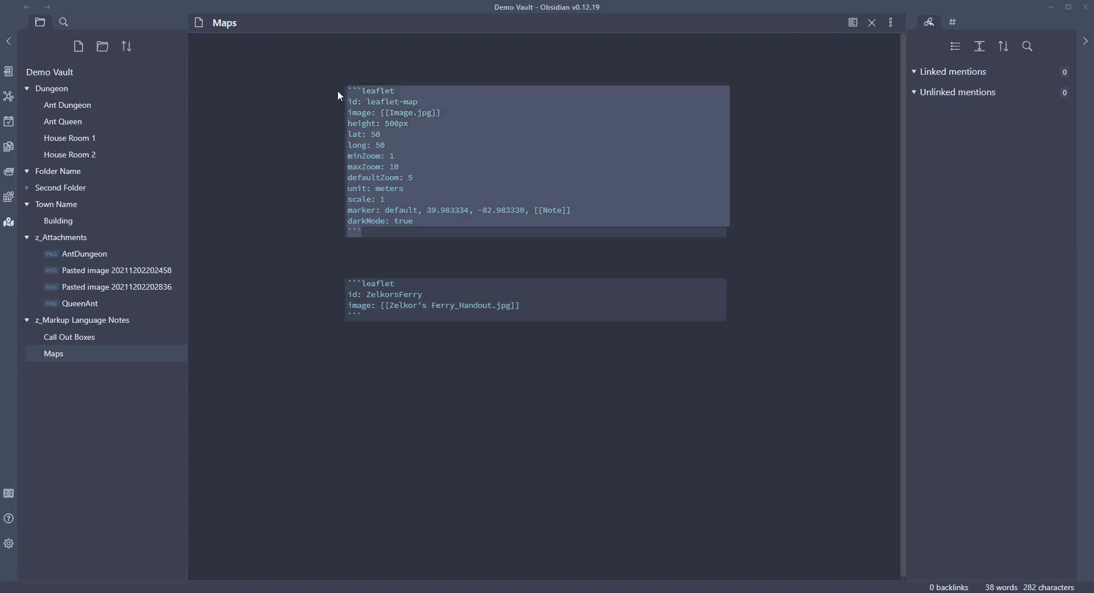
{"action": "left_click", "coordinate": [108, 108]}
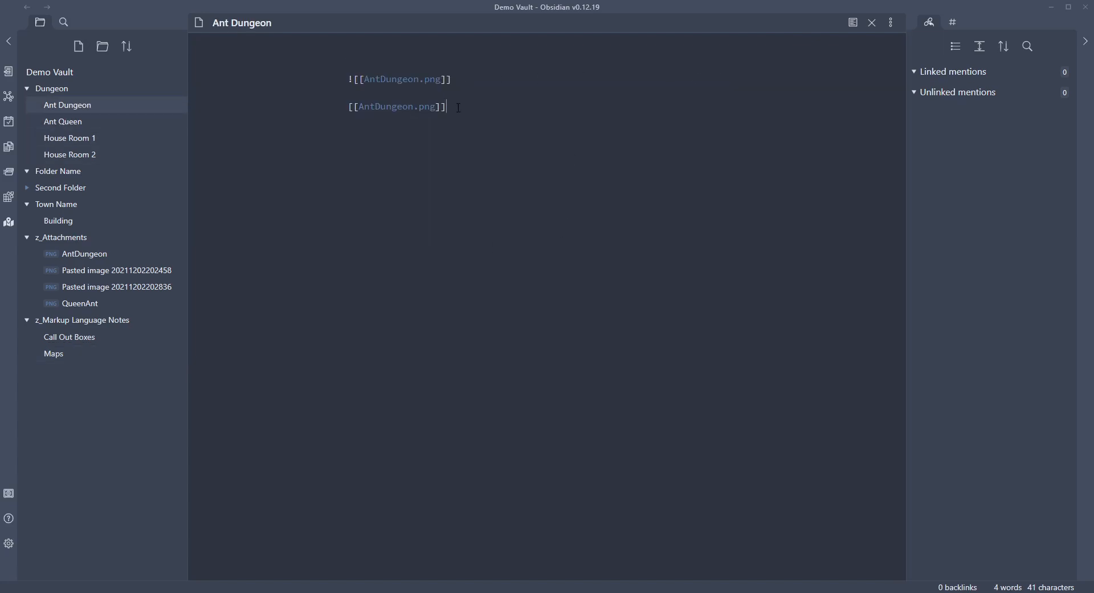
{"action": "key", "text": "ctrl+v"}
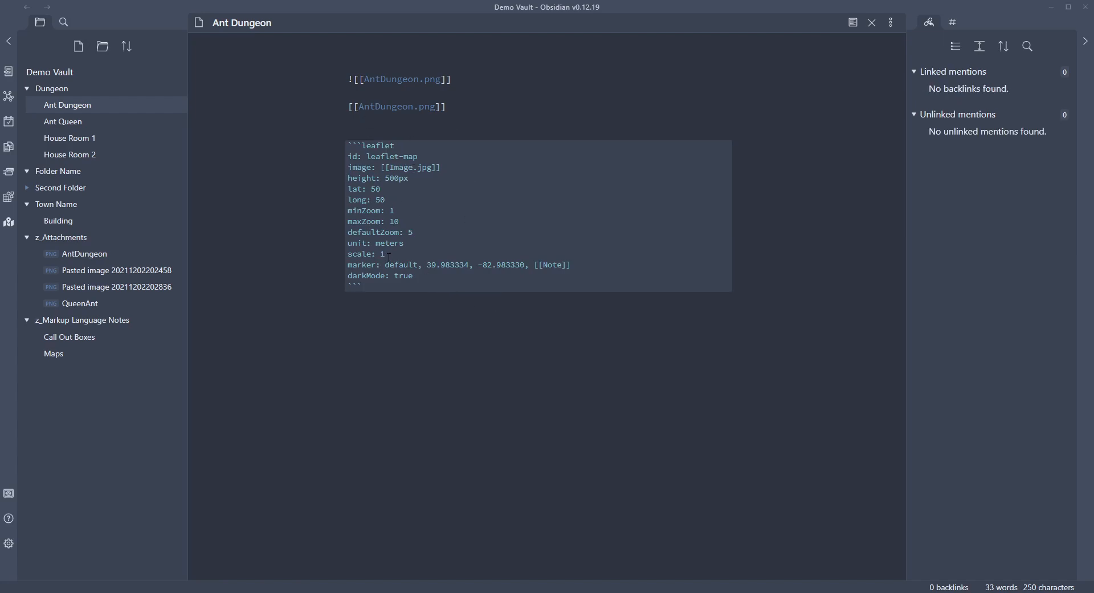
Step: Set the pasted leaflet block's image to [[AntDungeon.png]] and check the rendered interactive map
{"action": "left_click_drag", "start_coordinate": [454, 79], "coordinate": [349, 77]}
{"action": "key", "text": "ctrl+c"}
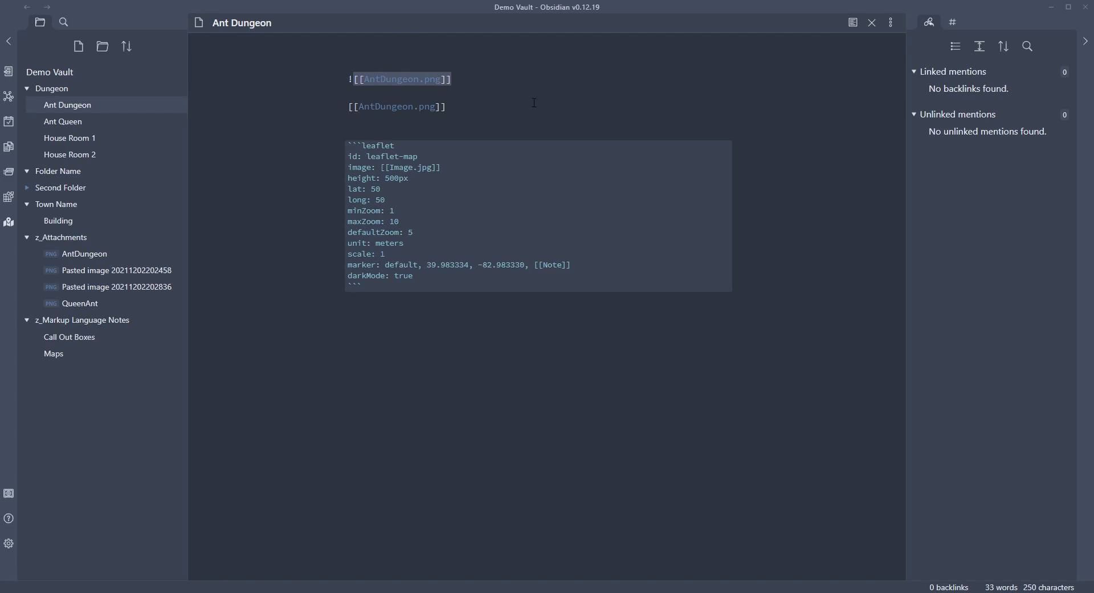
{"action": "left_click_drag", "start_coordinate": [442, 167], "coordinate": [385, 169]}
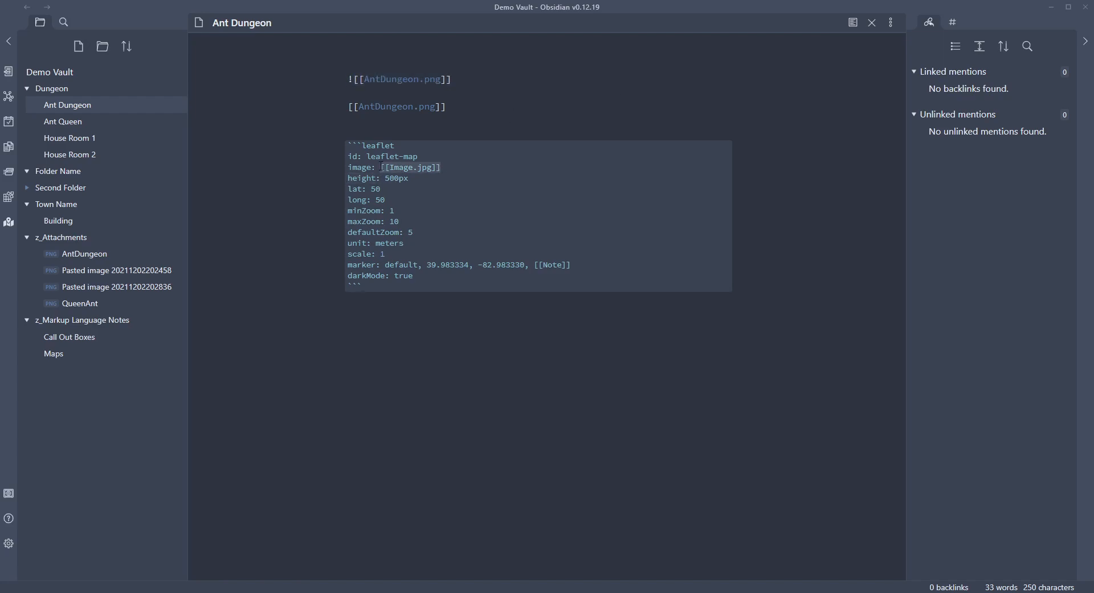
{"action": "key", "text": "ctrl+v"}
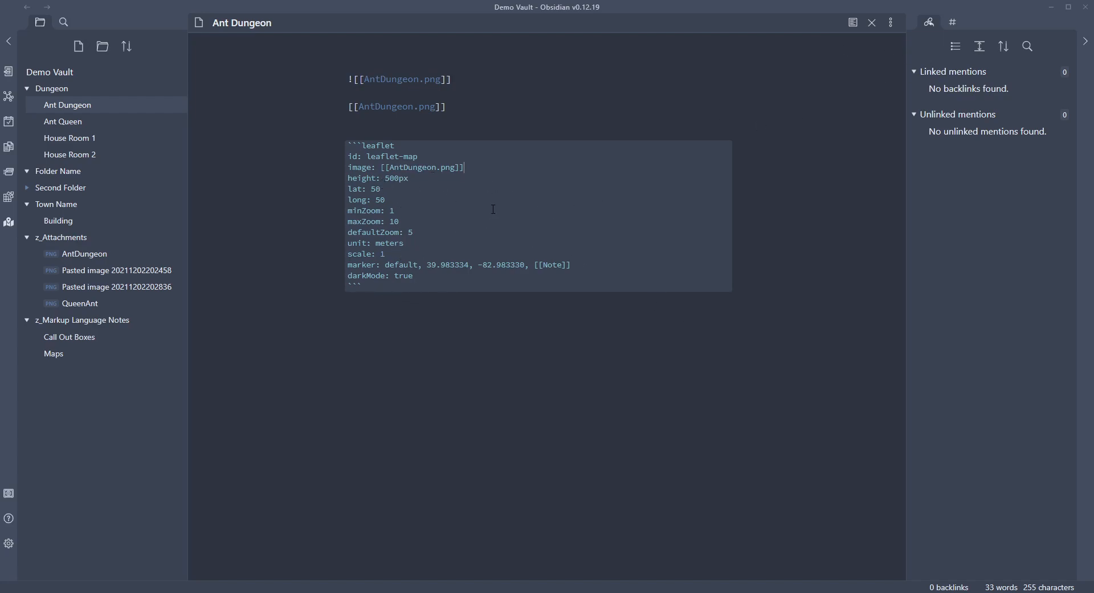
{"action": "left_click", "coordinate": [853, 22]}
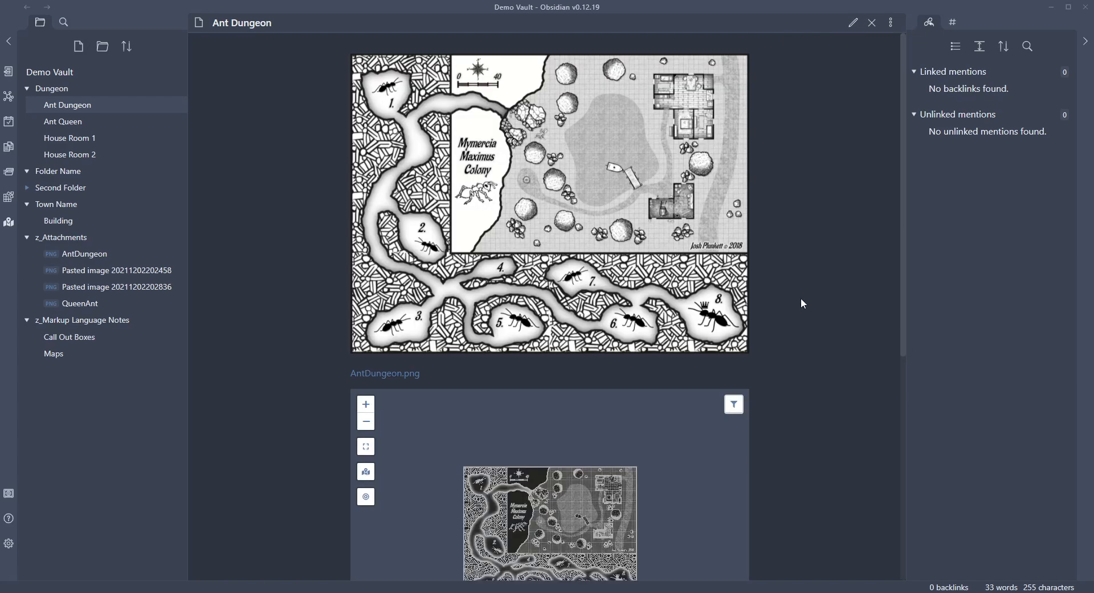
{"action": "scroll", "coordinate": [815, 293], "scroll_direction": "down", "scroll_amount": 4}
{"action": "scroll", "coordinate": [550, 285], "scroll_direction": "up", "scroll_amount": 3}
{"action": "scroll", "coordinate": [553, 274], "scroll_direction": "down", "scroll_amount": 1}
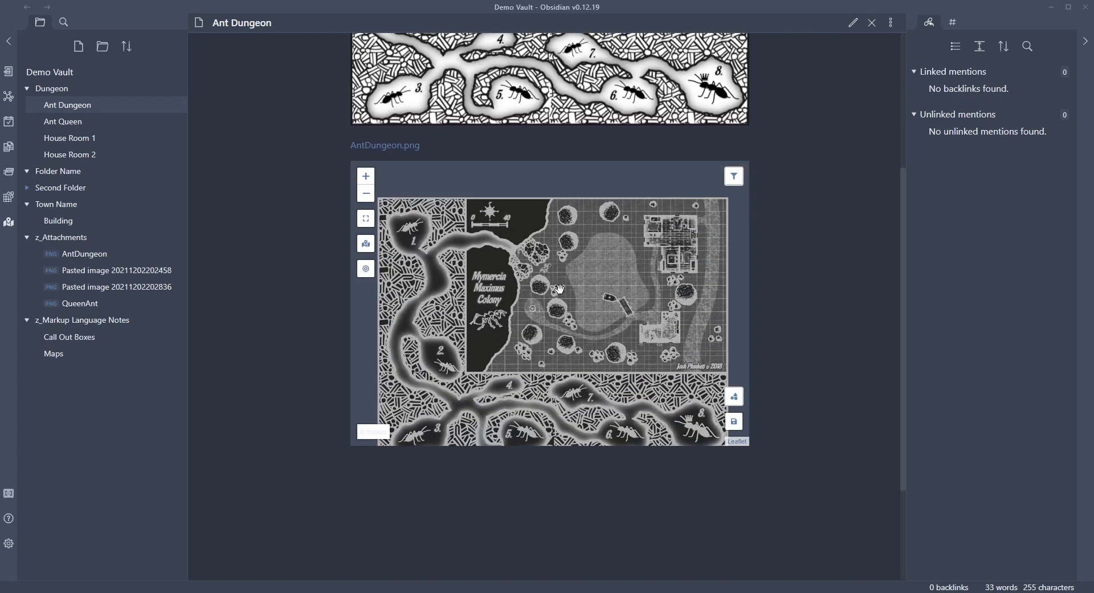
{"action": "left_click_drag", "start_coordinate": [559, 256], "coordinate": [551, 267]}
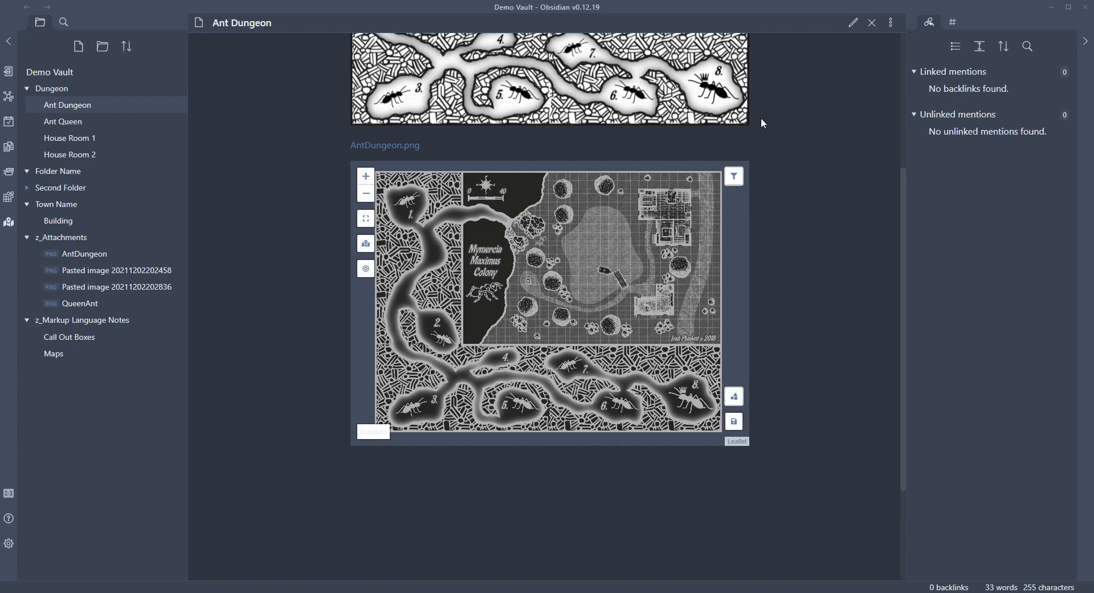
Step: Set darkMode to false in the Ant Dungeon note's leaflet block and check the map in reading view
{"action": "left_click", "coordinate": [853, 23]}
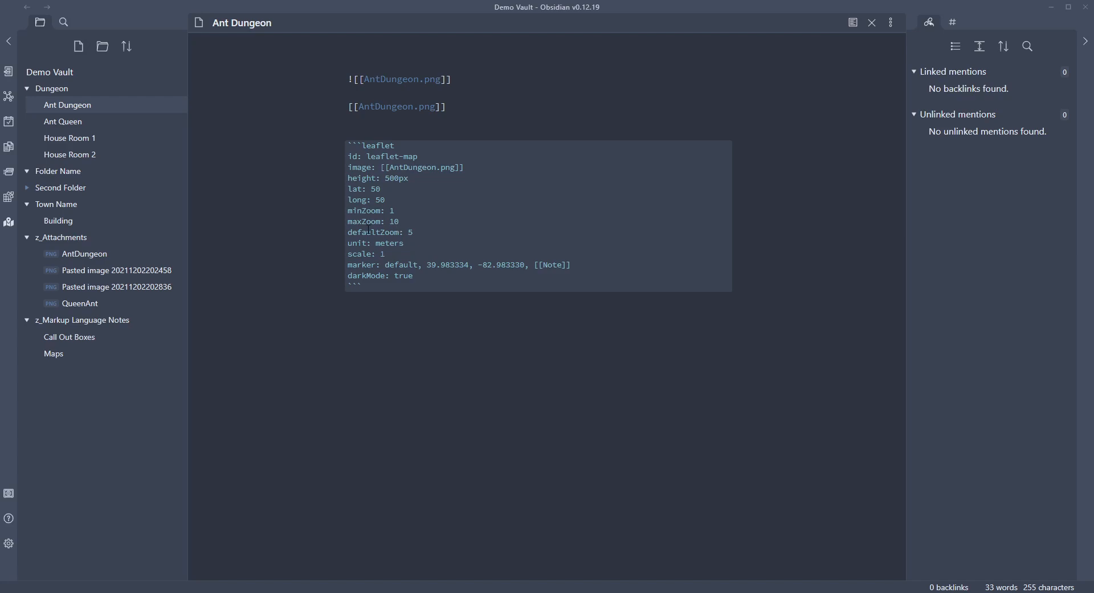
{"action": "double_click", "coordinate": [413, 276]}
{"action": "type", "text": "fals"}
{"action": "left_click", "coordinate": [854, 22]}
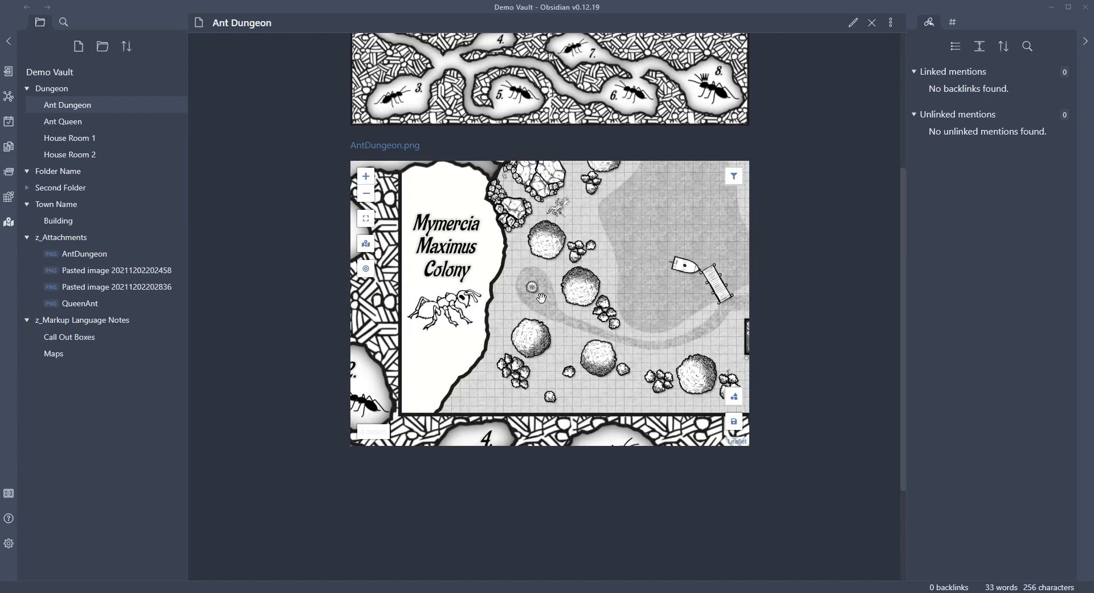
{"action": "left_click", "coordinate": [854, 22]}
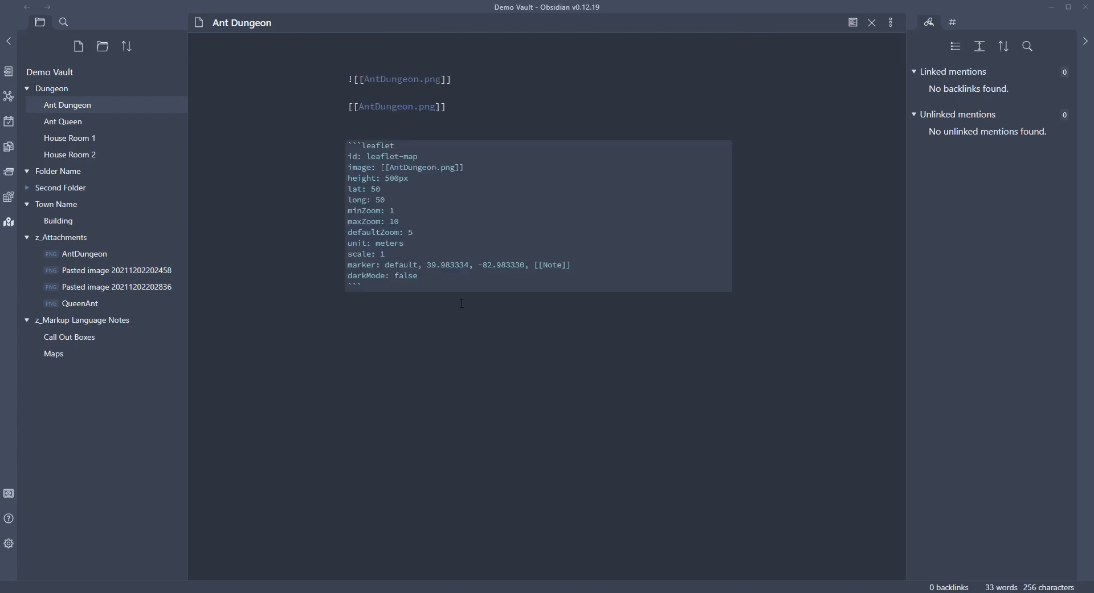
{"action": "left_click", "coordinate": [853, 22]}
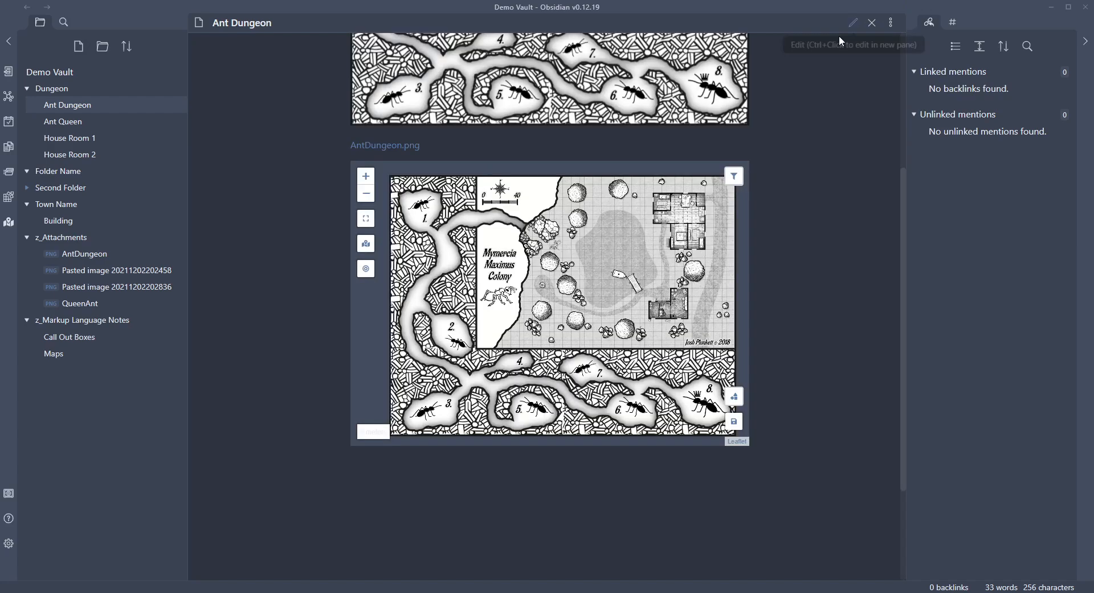
{"action": "scroll", "coordinate": [528, 296], "scroll_direction": "up", "scroll_amount": 1}
{"action": "left_click_drag", "start_coordinate": [650, 257], "coordinate": [624, 292]}
{"action": "scroll", "coordinate": [624, 292], "scroll_direction": "down", "scroll_amount": 1}
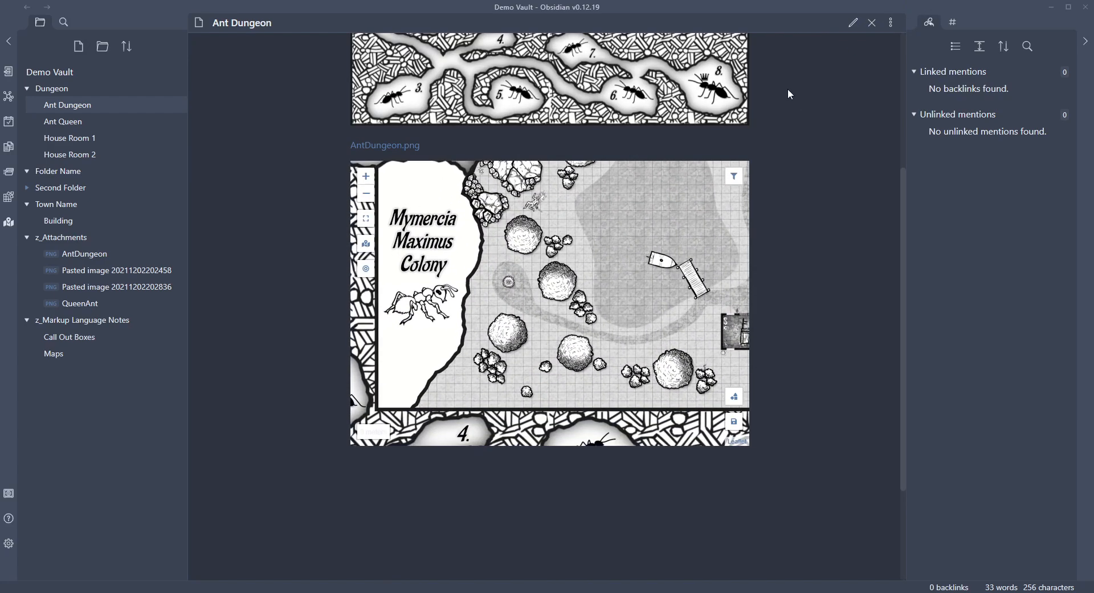
Step: Copy the short ZelkorsFerry leaflet block from the Maps note and paste it below the first block in the Ant Dungeon note
{"action": "left_click", "coordinate": [853, 22]}
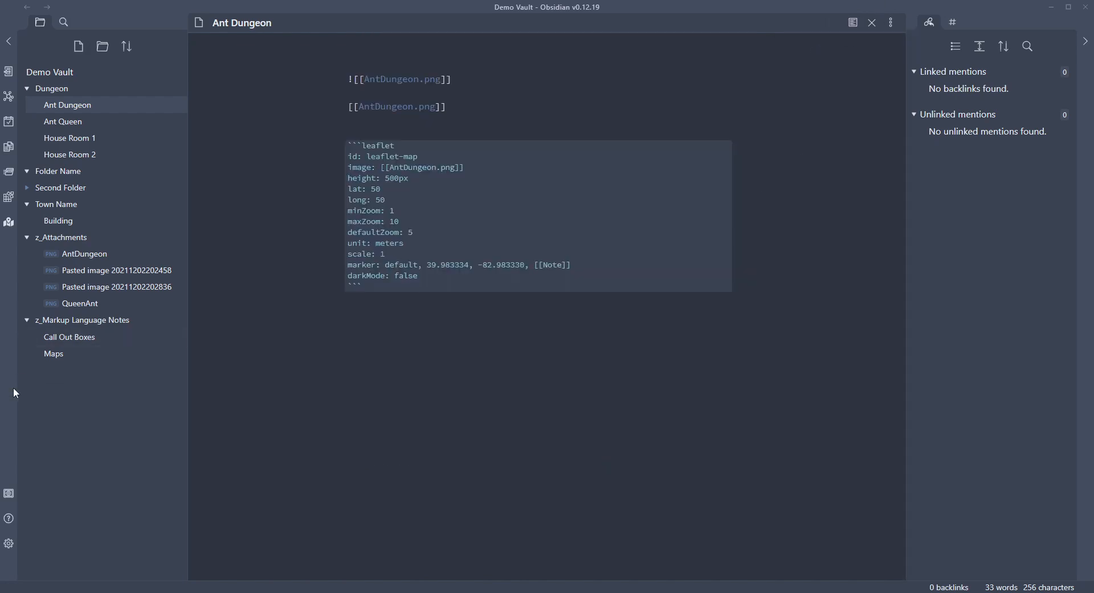
{"action": "left_click", "coordinate": [51, 354]}
{"action": "left_click_drag", "start_coordinate": [369, 317], "coordinate": [347, 283]}
{"action": "key", "text": "ctrl+c"}
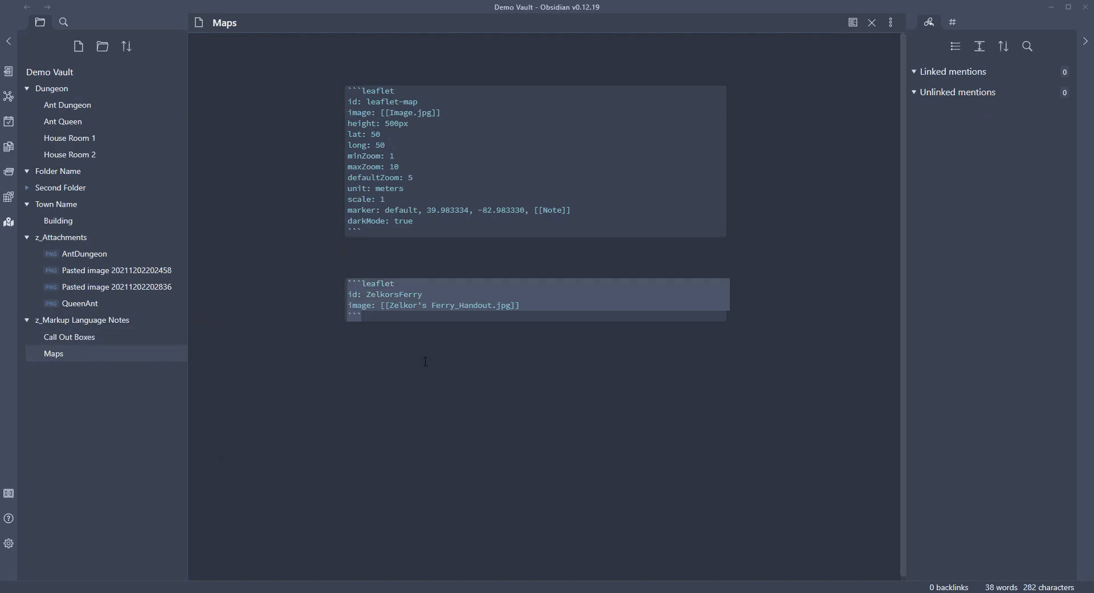
{"action": "left_click", "coordinate": [69, 106]}
{"action": "left_click", "coordinate": [429, 318]}
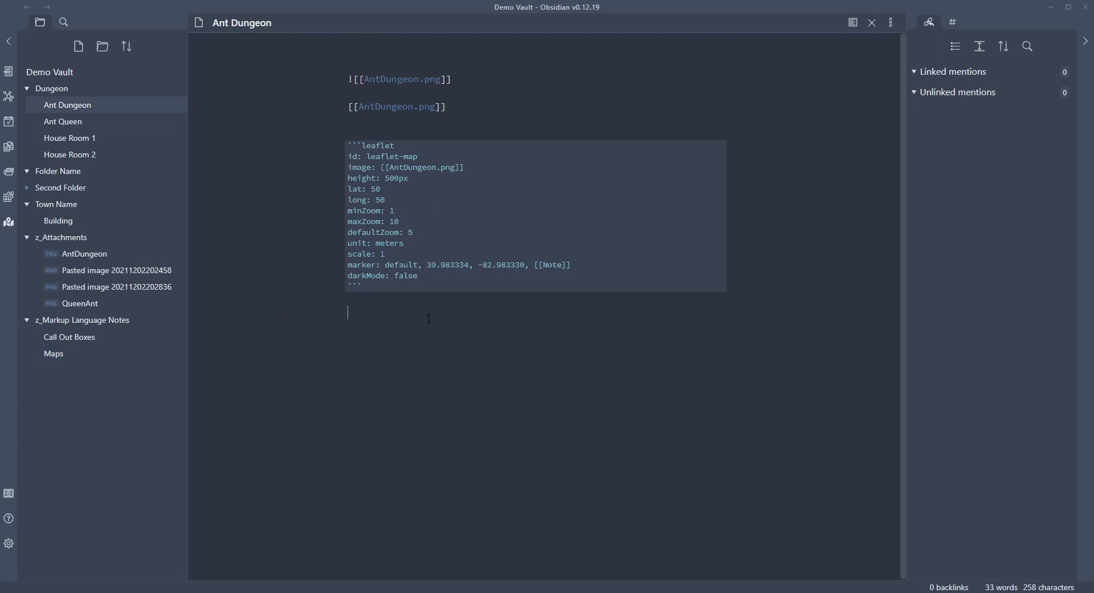
{"action": "key", "text": "ctrl+v"}
{"action": "left_click_drag", "start_coordinate": [464, 169], "coordinate": [390, 169]}
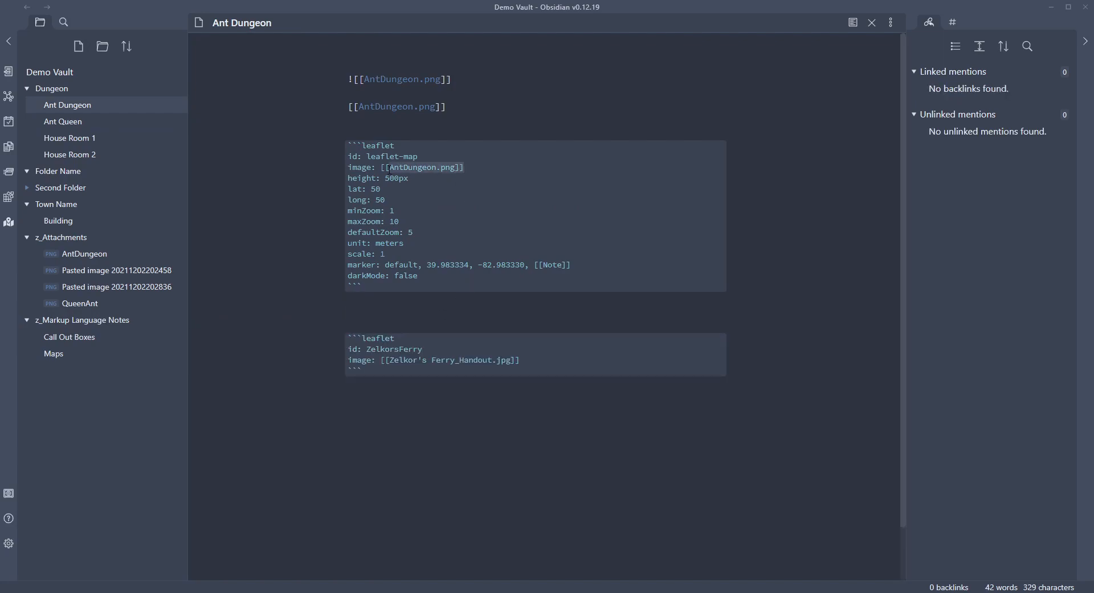
{"action": "left_click_drag", "start_coordinate": [520, 360], "coordinate": [382, 360]}
{"action": "type", "text": "[["}
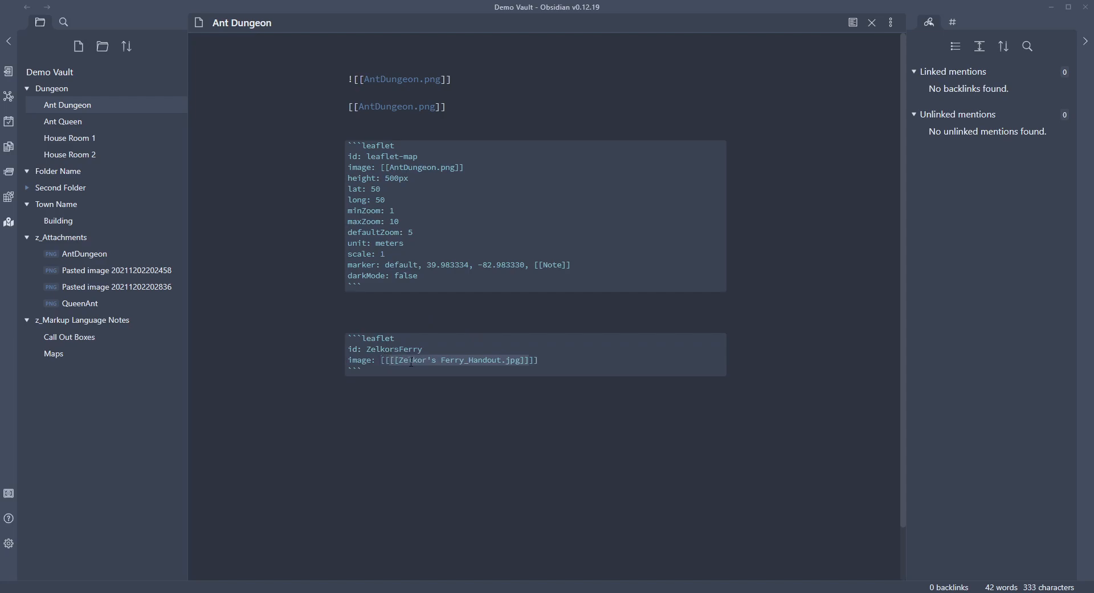
{"action": "key", "text": "ctrl+shift+Home"}
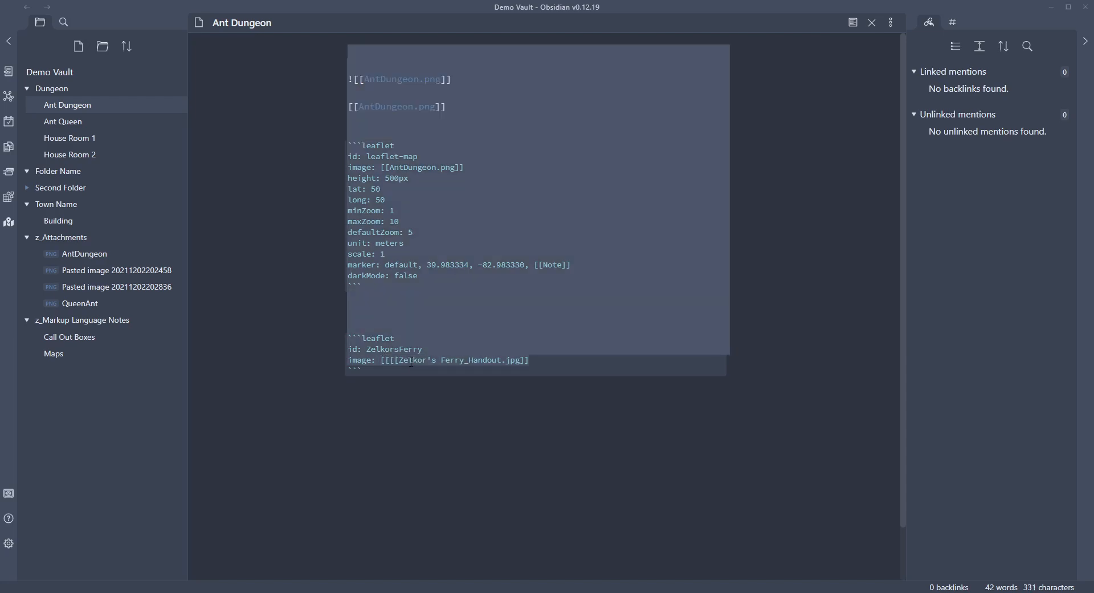
Step: Replace the short leaflet block's image with a link to [[AntDungeon.png]] and render the note
{"action": "left_click_drag", "start_coordinate": [564, 354], "coordinate": [380, 359]}
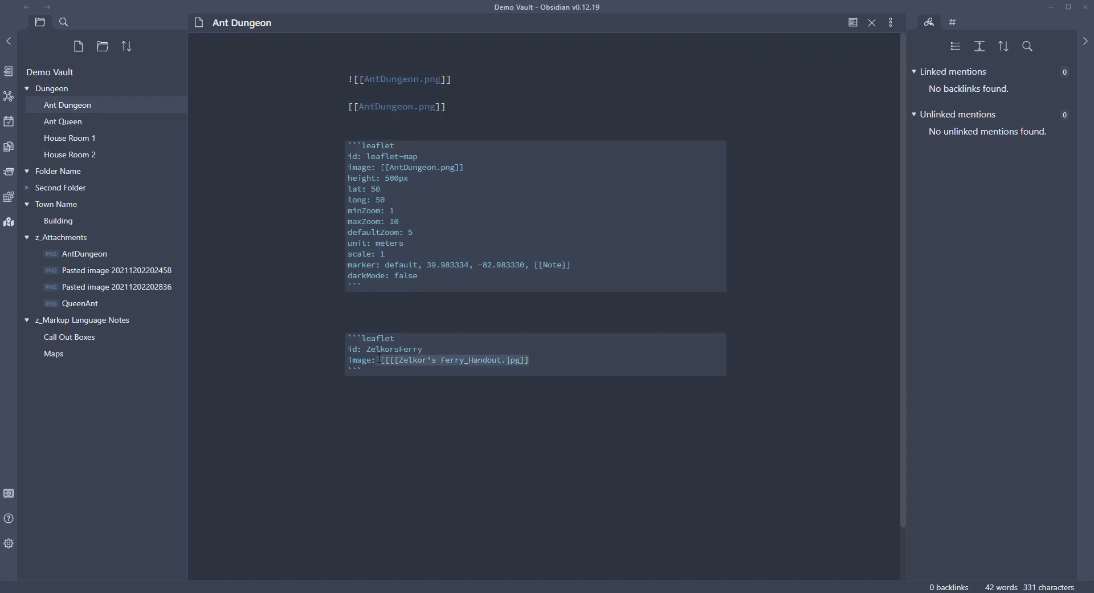
{"action": "key", "text": "BackSpace"}
{"action": "type", "text": "[["}
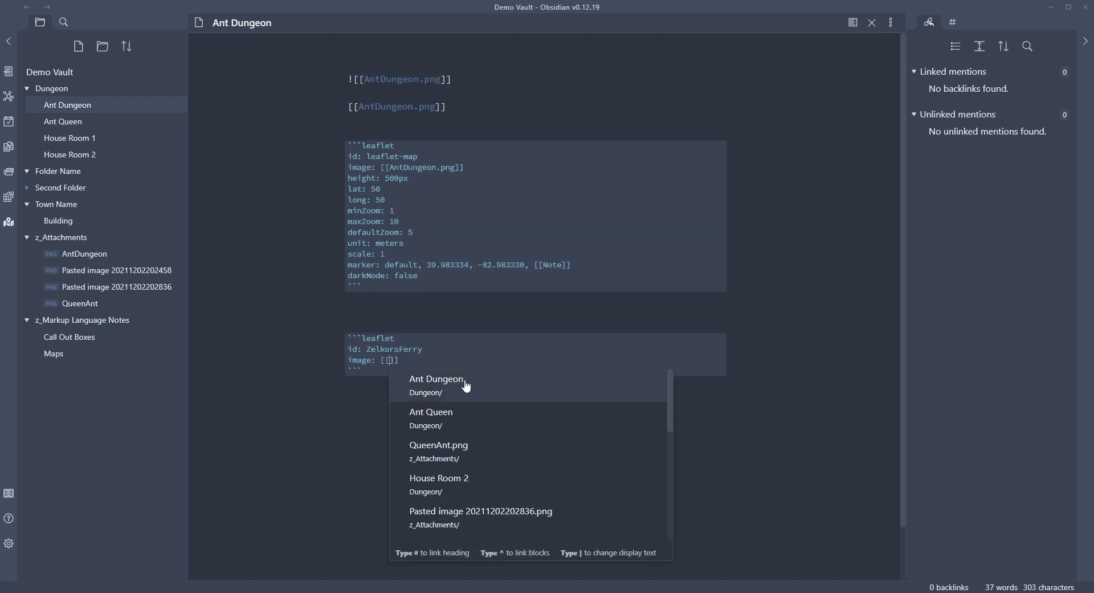
{"action": "type", "text": "Ant"}
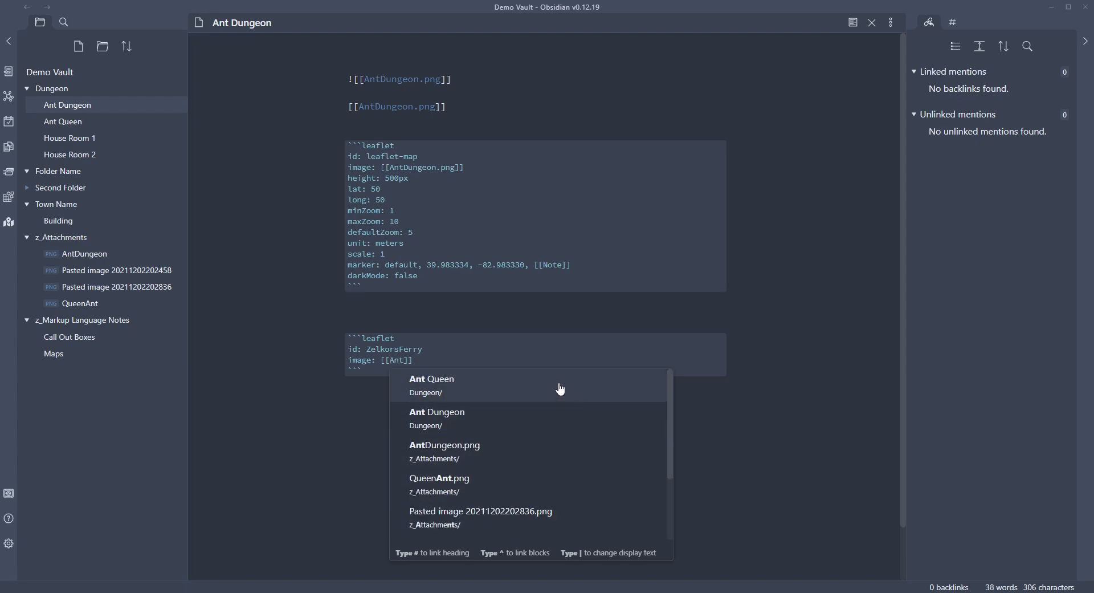
{"action": "left_click", "coordinate": [474, 460]}
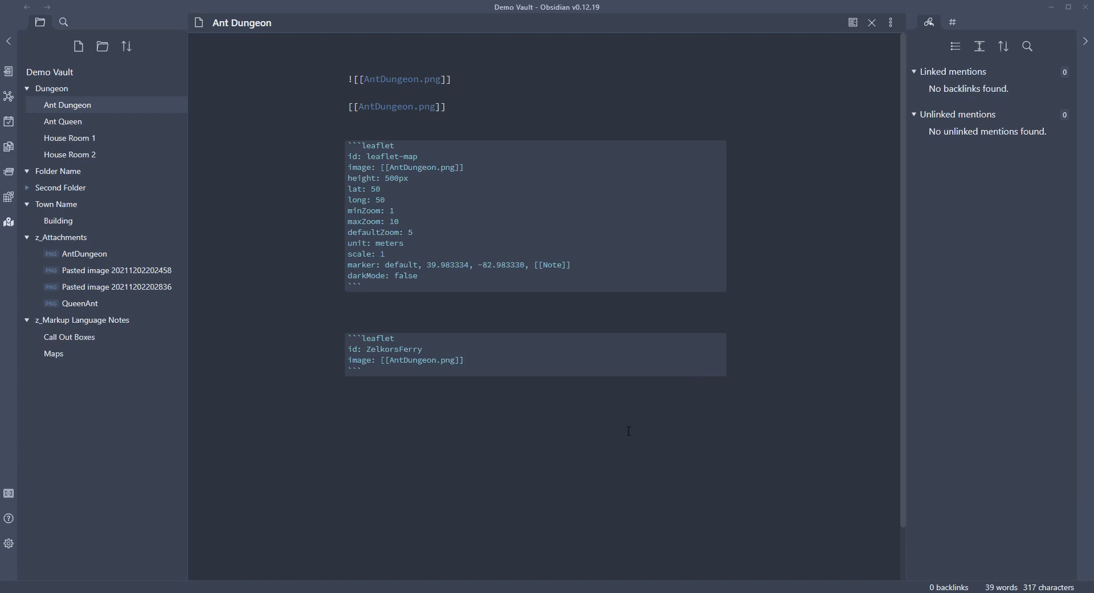
{"action": "left_click", "coordinate": [853, 22]}
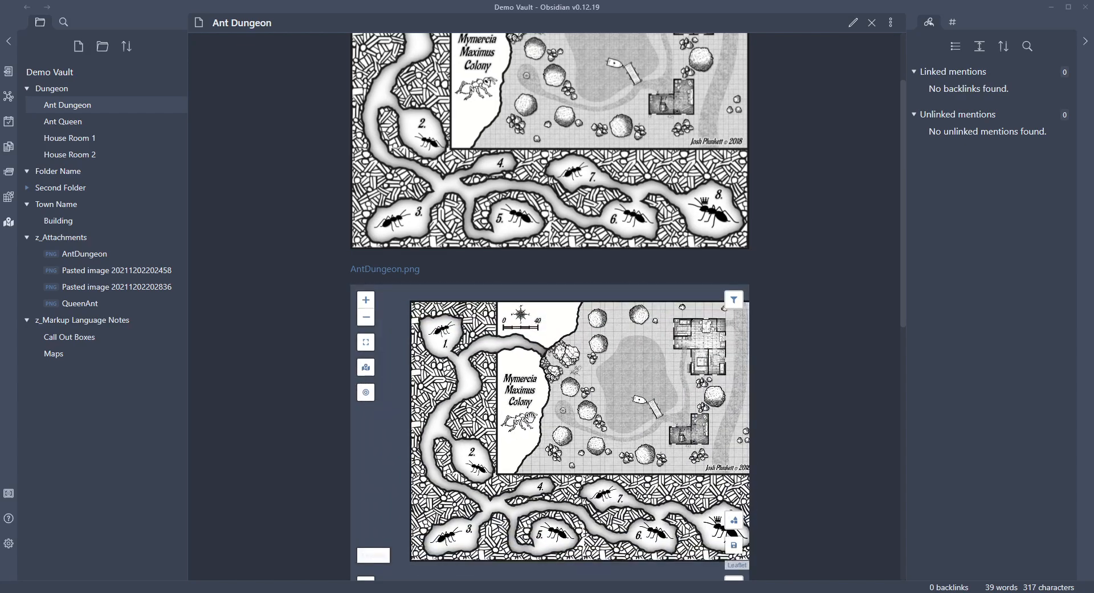
Step: Set the id of both leaflet blocks to Ant_Dungeon and compare the rendered maps in reading view
{"action": "left_click", "coordinate": [853, 23]}
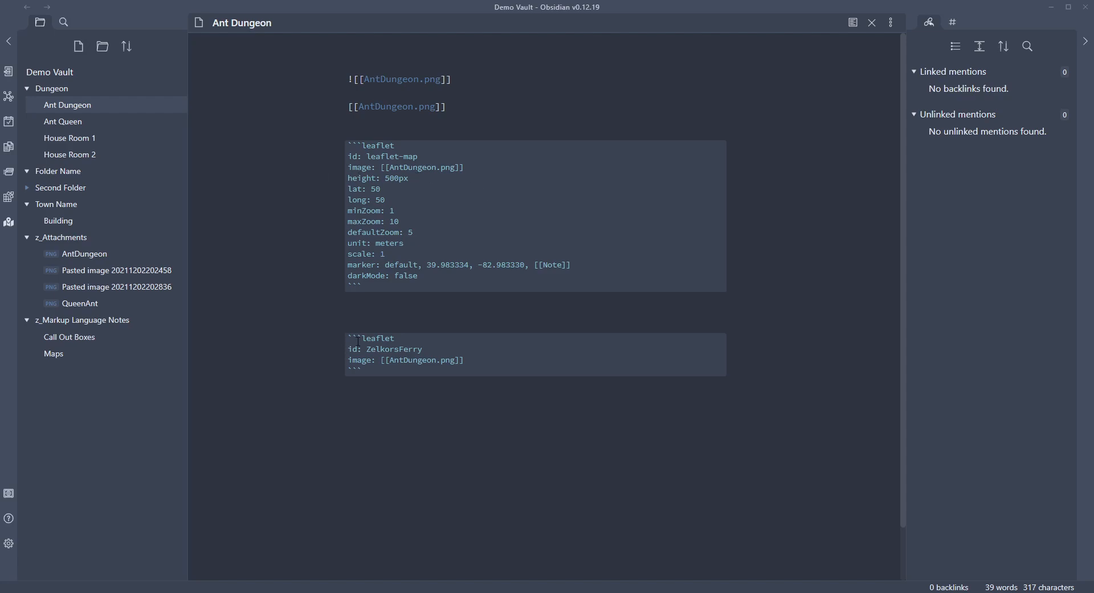
{"action": "left_click_drag", "start_coordinate": [418, 157], "coordinate": [381, 156]}
{"action": "type", "text": "Ant_Dungeon"}
{"action": "left_click_drag", "start_coordinate": [417, 155], "coordinate": [370, 155]}
{"action": "left_click_drag", "start_coordinate": [423, 348], "coordinate": [365, 349]}
{"action": "type", "text": "Ant_Dungeon"}
{"action": "left_click", "coordinate": [853, 23]}
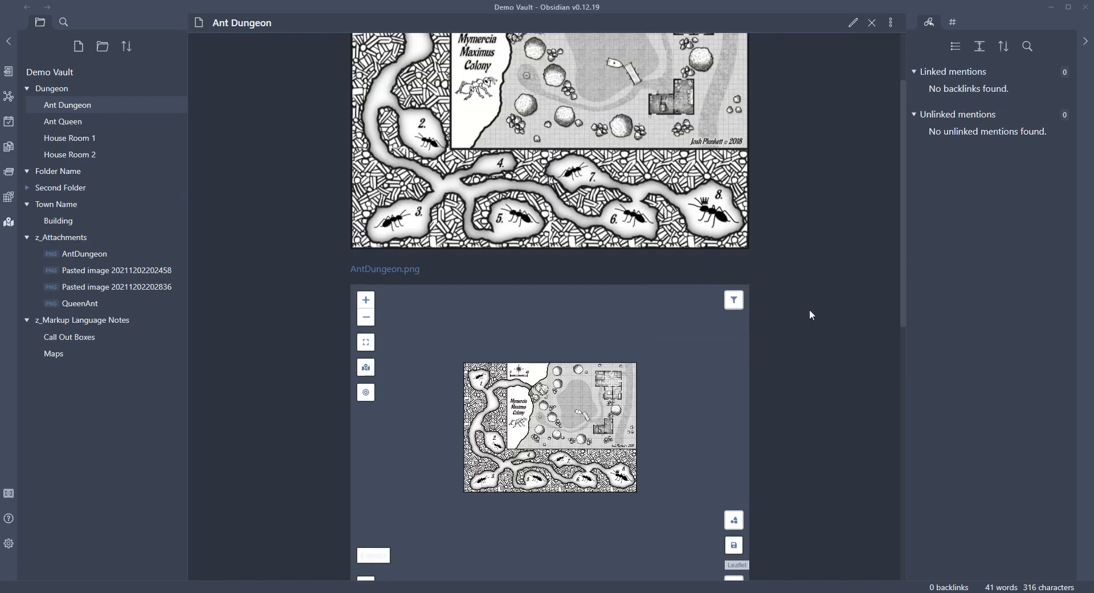
{"action": "scroll", "coordinate": [843, 211], "scroll_direction": "up", "scroll_amount": 2}
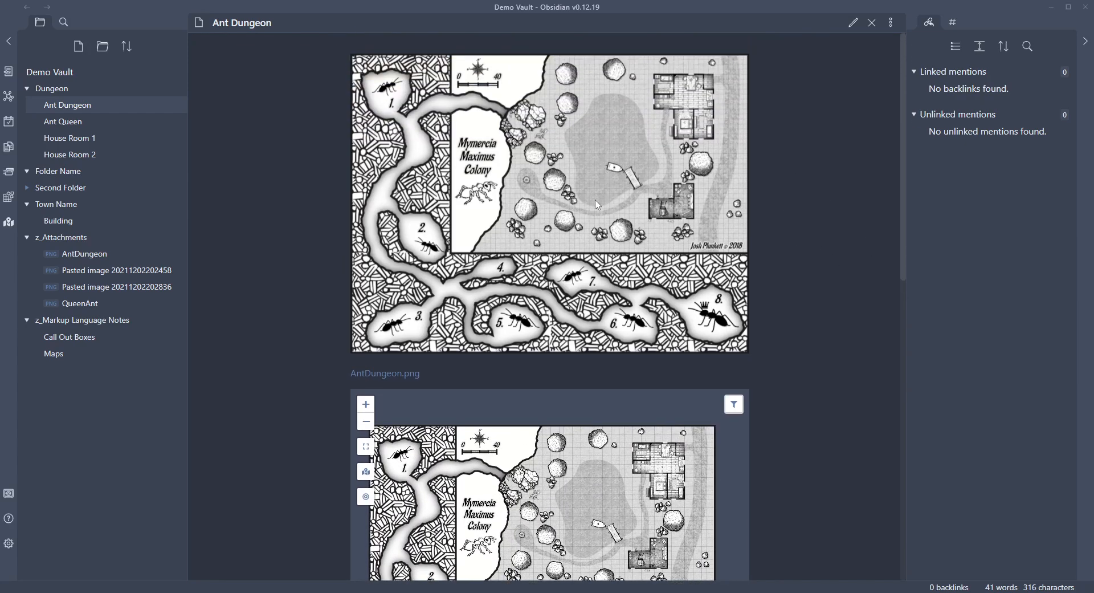
{"action": "scroll", "coordinate": [762, 249], "scroll_direction": "down", "scroll_amount": 9}
{"action": "scroll", "coordinate": [799, 250], "scroll_direction": "up", "scroll_amount": 2}
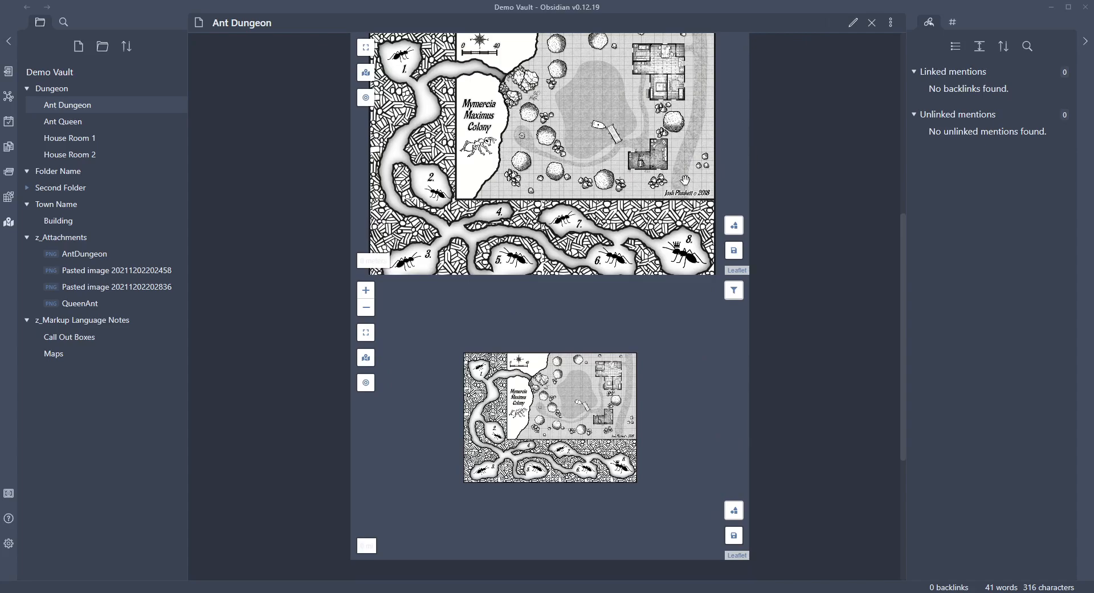
Step: Switch the Ant Dungeon note to editing view and examine the full and short leaflet code blocks
{"action": "scroll", "coordinate": [898, 262], "scroll_direction": "up", "scroll_amount": 3}
{"action": "scroll", "coordinate": [889, 245], "scroll_direction": "down", "scroll_amount": 3}
{"action": "scroll", "coordinate": [893, 272], "scroll_direction": "up", "scroll_amount": 1}
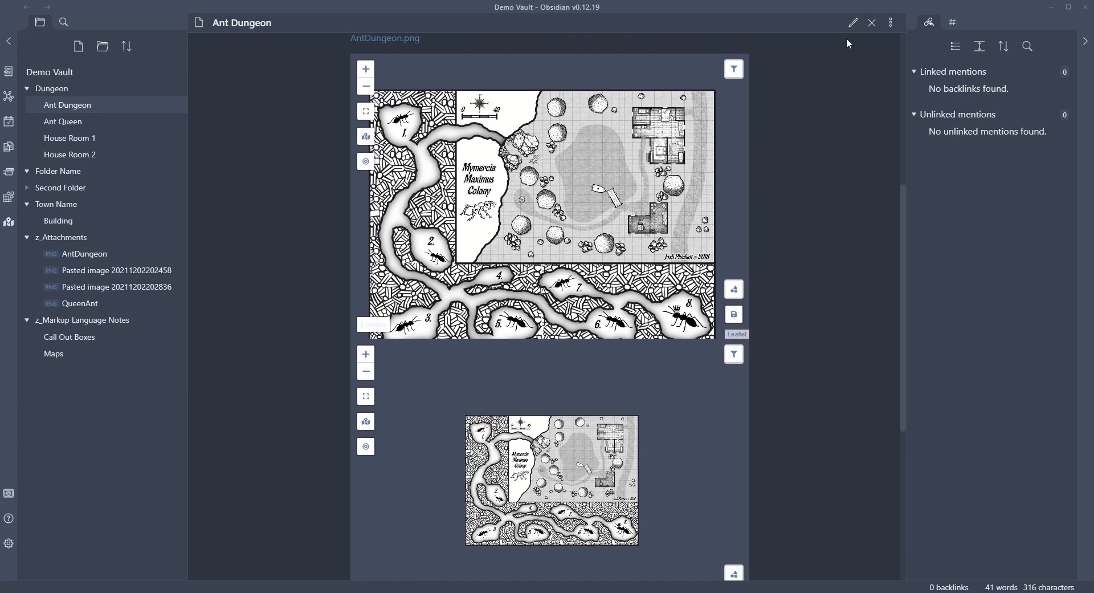
{"action": "left_click", "coordinate": [857, 29]}
{"action": "left_click", "coordinate": [856, 29]}
{"action": "scroll", "coordinate": [570, 206], "scroll_direction": "up", "scroll_amount": 2}
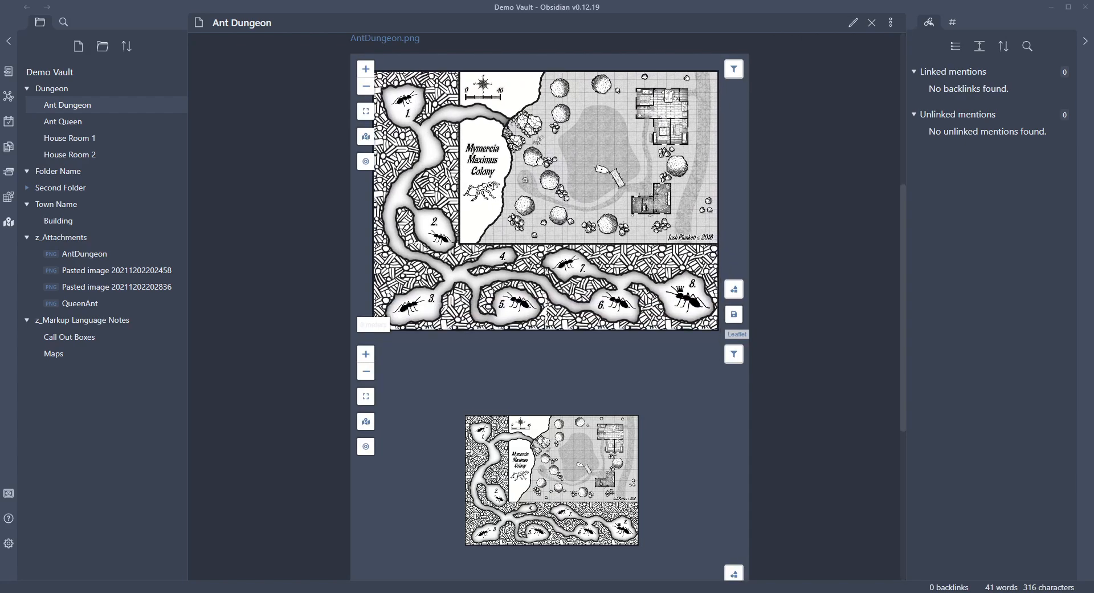
{"action": "left_click", "coordinate": [853, 22]}
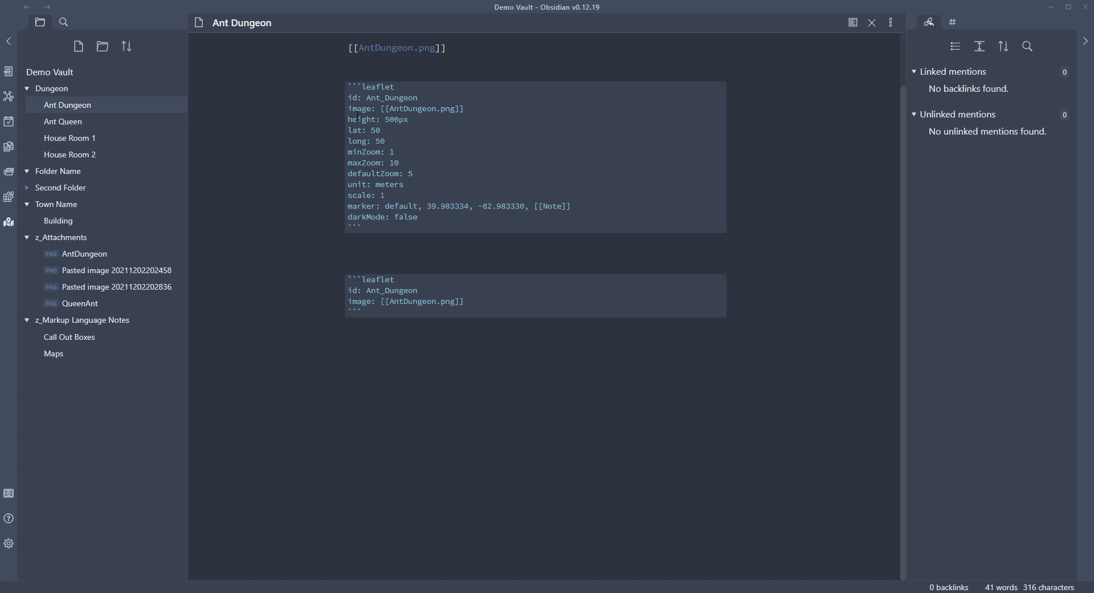
{"action": "left_click_drag", "start_coordinate": [352, 87], "coordinate": [406, 229]}
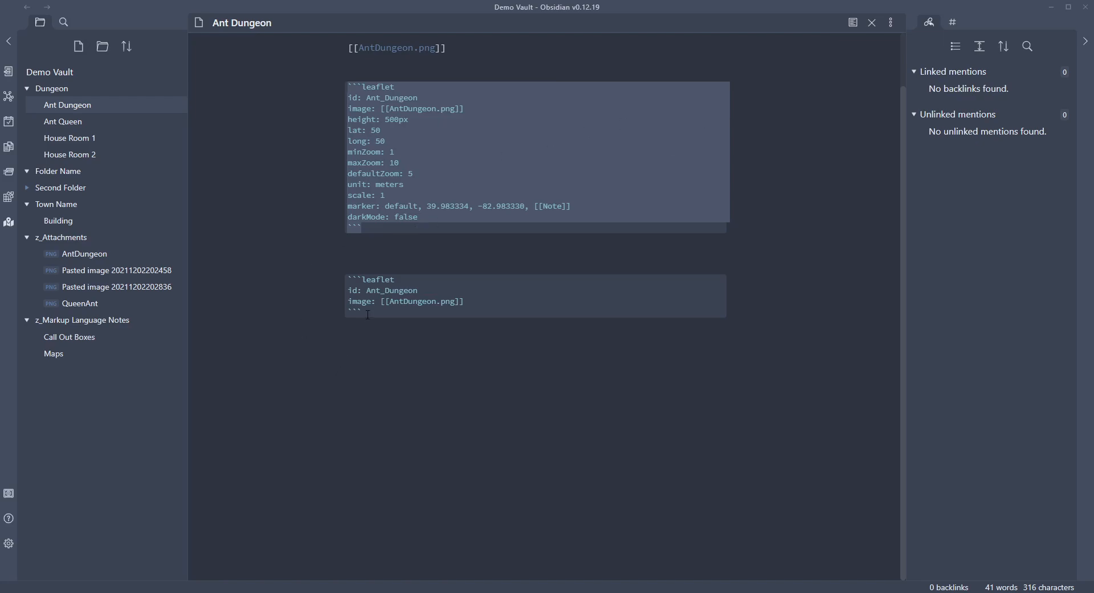
{"action": "left_click_drag", "start_coordinate": [372, 311], "coordinate": [324, 275]}
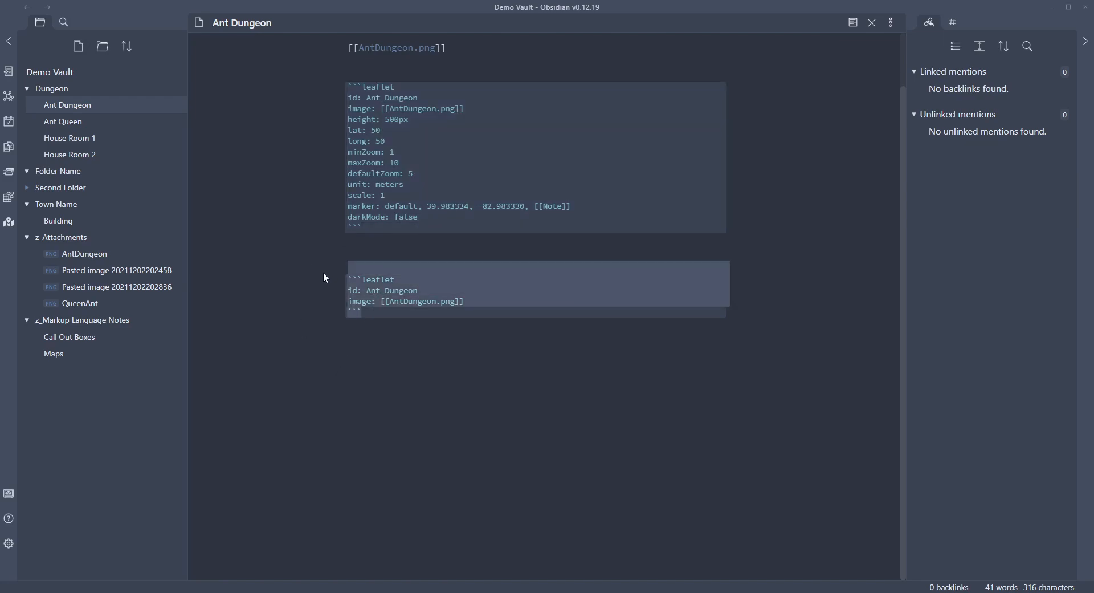
Step: Return the Ant Dungeon note to reading view and compare the two rendered maps
{"action": "left_click", "coordinate": [853, 23]}
{"action": "scroll", "coordinate": [645, 366], "scroll_direction": "down", "scroll_amount": 2}
{"action": "scroll", "coordinate": [563, 438], "scroll_direction": "up", "scroll_amount": 3}
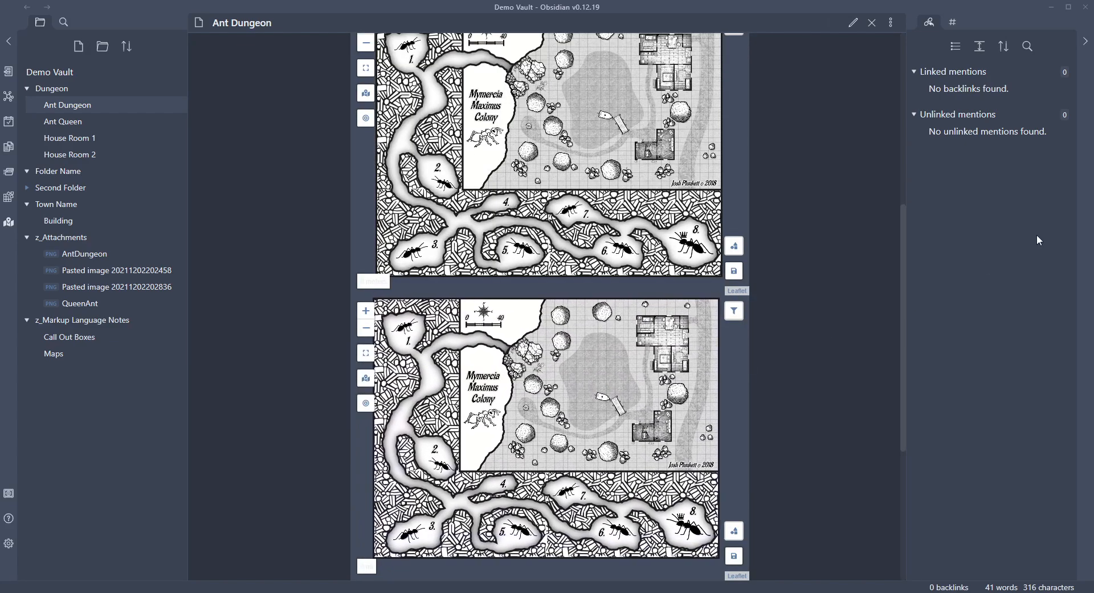
{"action": "scroll", "coordinate": [818, 240], "scroll_direction": "up", "scroll_amount": 2}
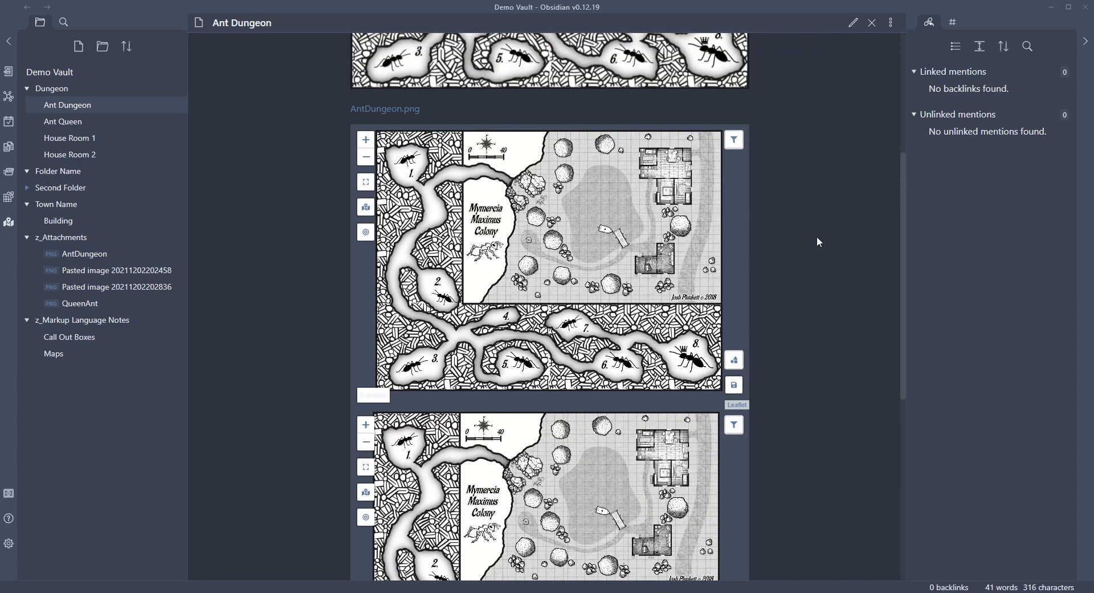
Step: View the first Ant Dungeon map in full screen, then exit back to the note
{"action": "left_click", "coordinate": [365, 182]}
{"action": "scroll", "coordinate": [494, 287], "scroll_direction": "up", "scroll_amount": 2}
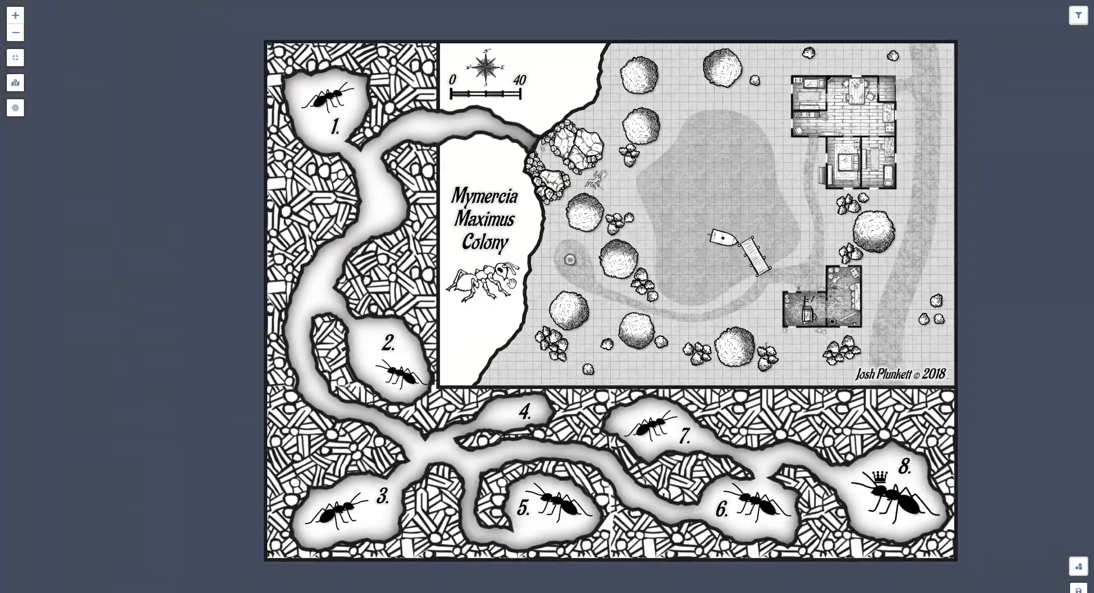
{"action": "left_click_drag", "start_coordinate": [512, 283], "coordinate": [422, 269]}
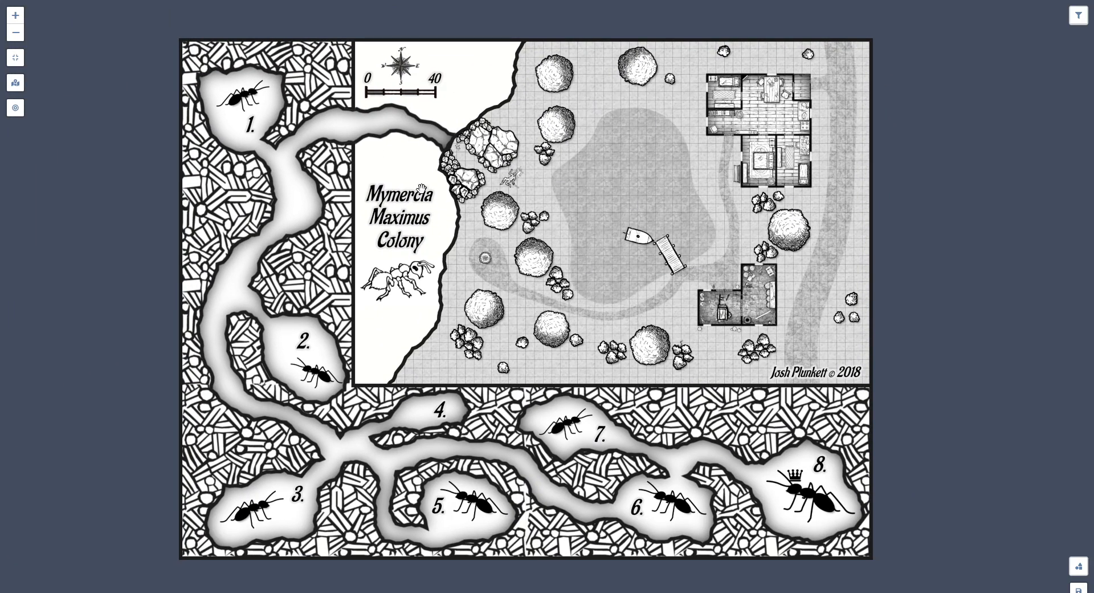
{"action": "left_click", "coordinate": [13, 55]}
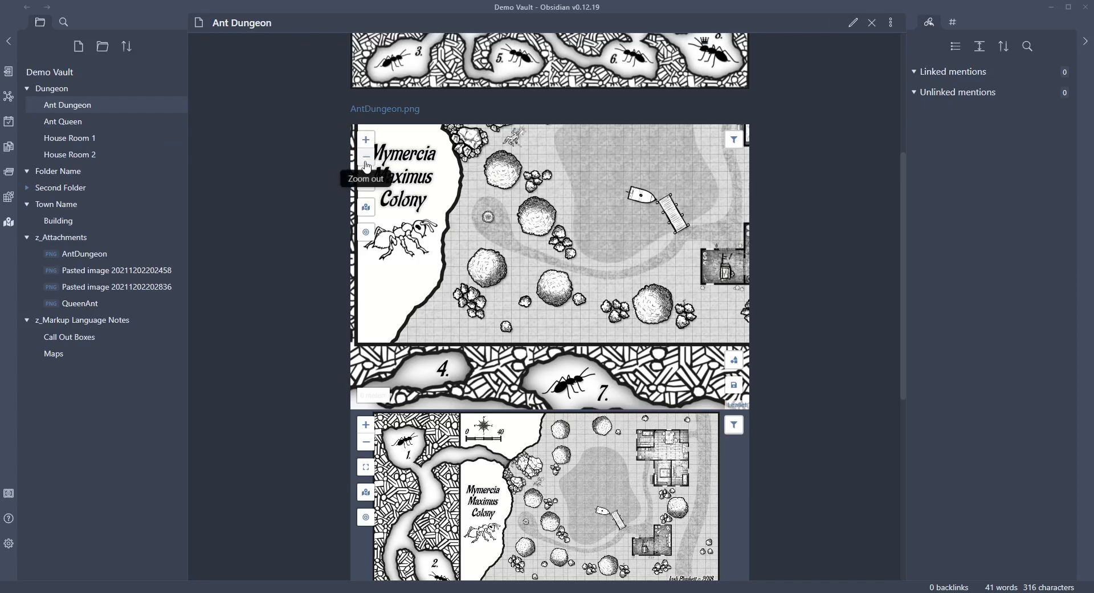
Step: Show all markers on the first map and reset its view to the initial coordinates
{"action": "left_click", "coordinate": [368, 206]}
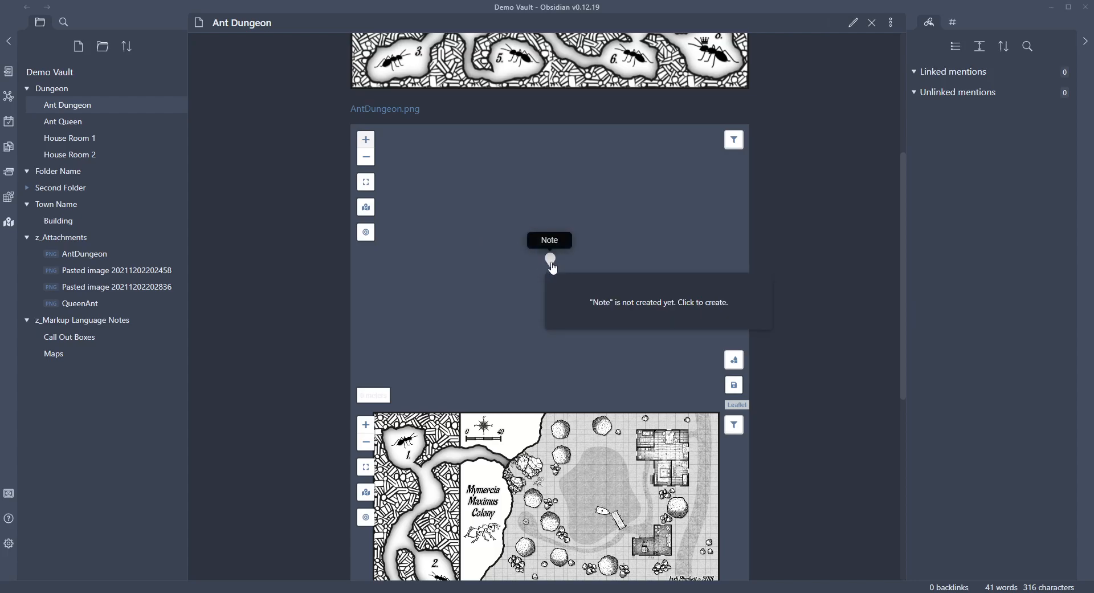
{"action": "left_click", "coordinate": [366, 232]}
{"action": "scroll", "coordinate": [573, 262], "scroll_direction": "up", "scroll_amount": 3}
{"action": "scroll", "coordinate": [573, 262], "scroll_direction": "down", "scroll_amount": 3}
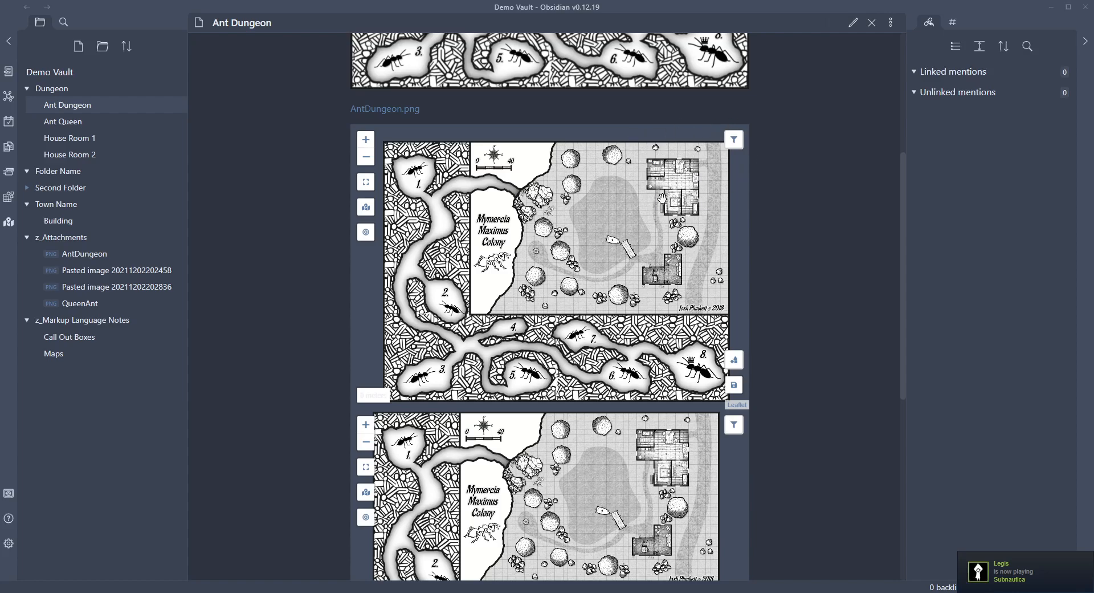
Step: Reveal the drawing tools on the first Ant Dungeon map and examine the house up close
{"action": "left_click", "coordinate": [734, 361]}
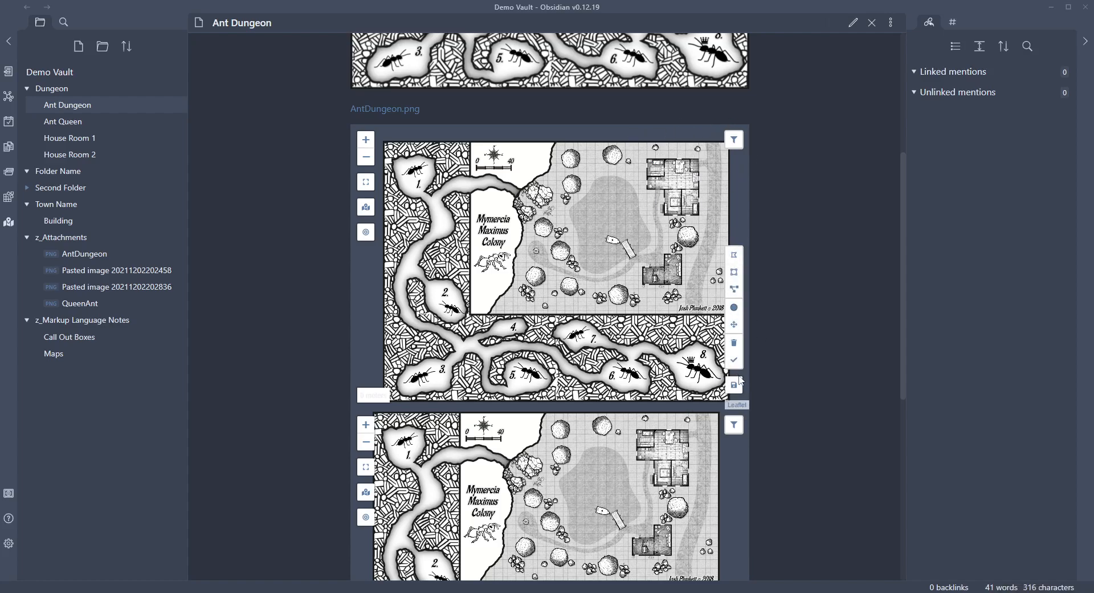
{"action": "left_click_drag", "start_coordinate": [639, 279], "coordinate": [621, 292]}
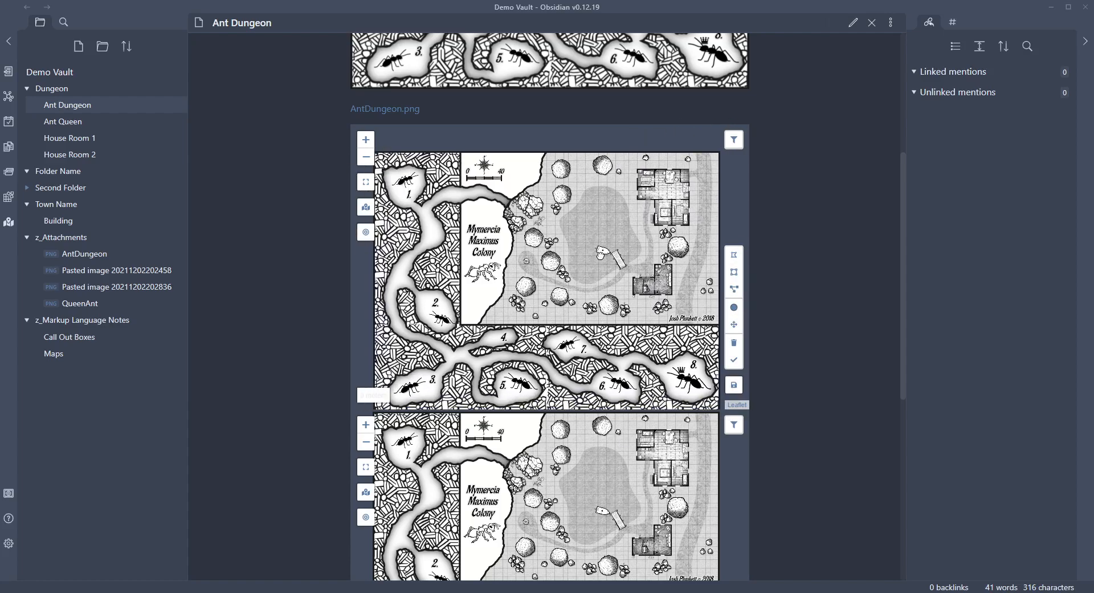
{"action": "scroll", "coordinate": [578, 247], "scroll_direction": "up", "scroll_amount": 1}
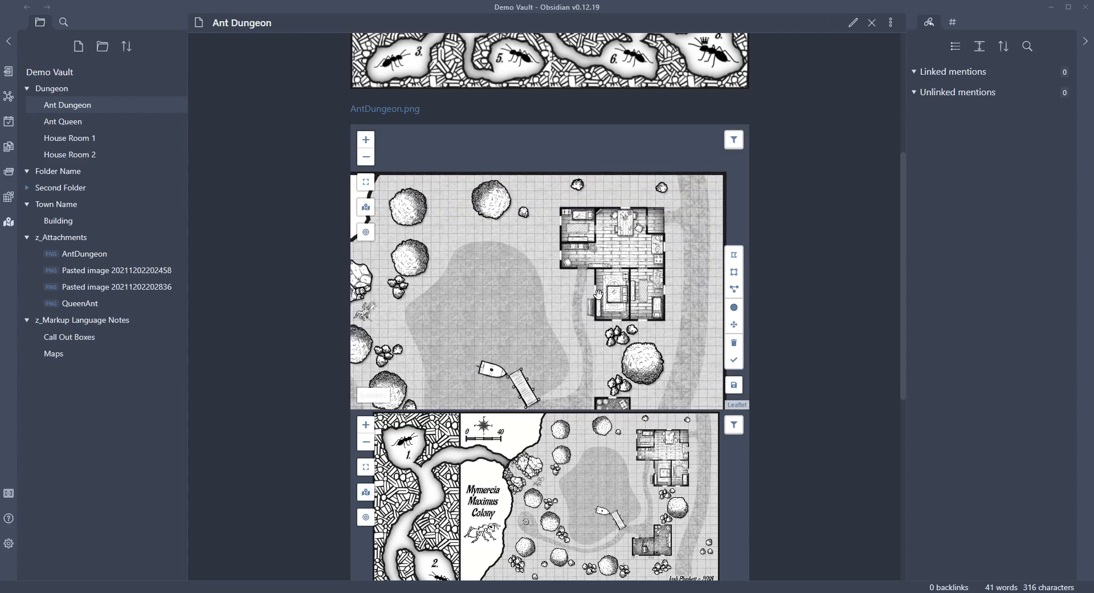
{"action": "scroll", "coordinate": [599, 297], "scroll_direction": "up", "scroll_amount": 1}
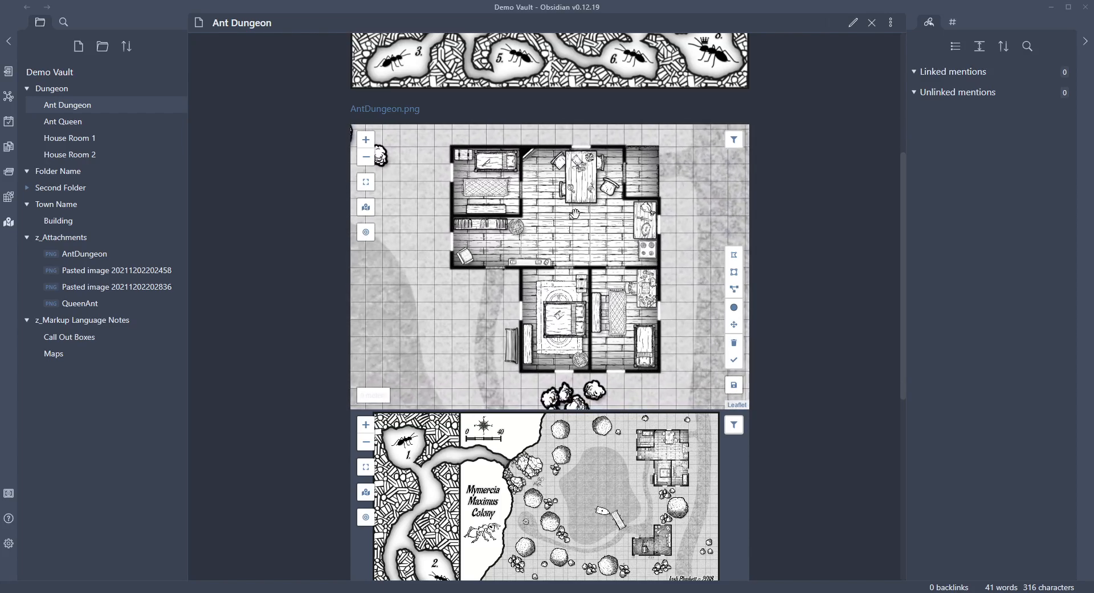
Step: Place a Default marker in the main room of the house on the first map and delete it
{"action": "right_click", "coordinate": [577, 217]}
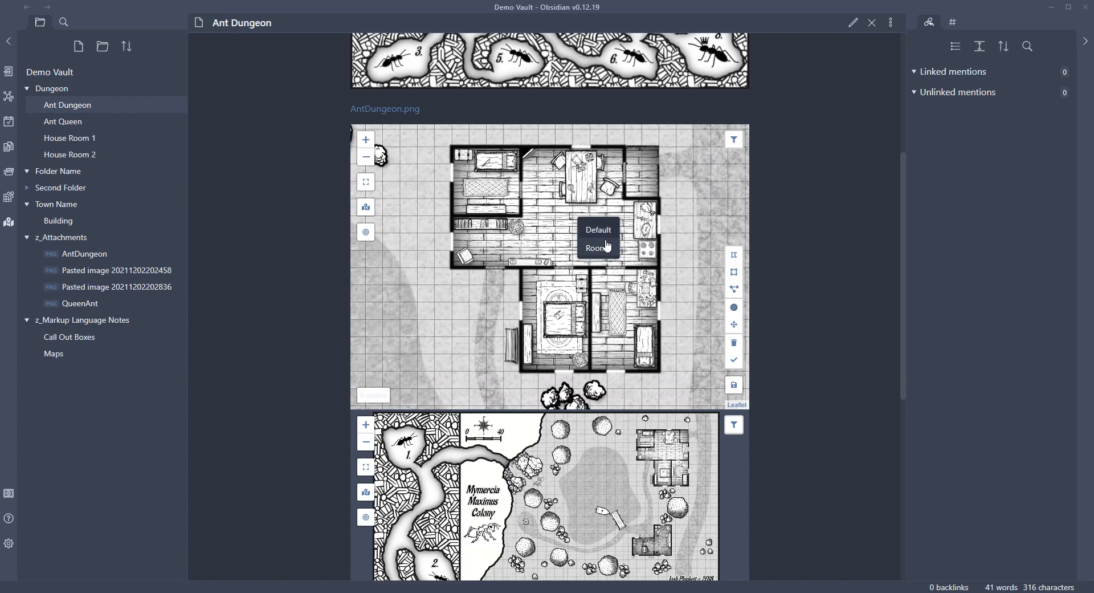
{"action": "left_click", "coordinate": [597, 229]}
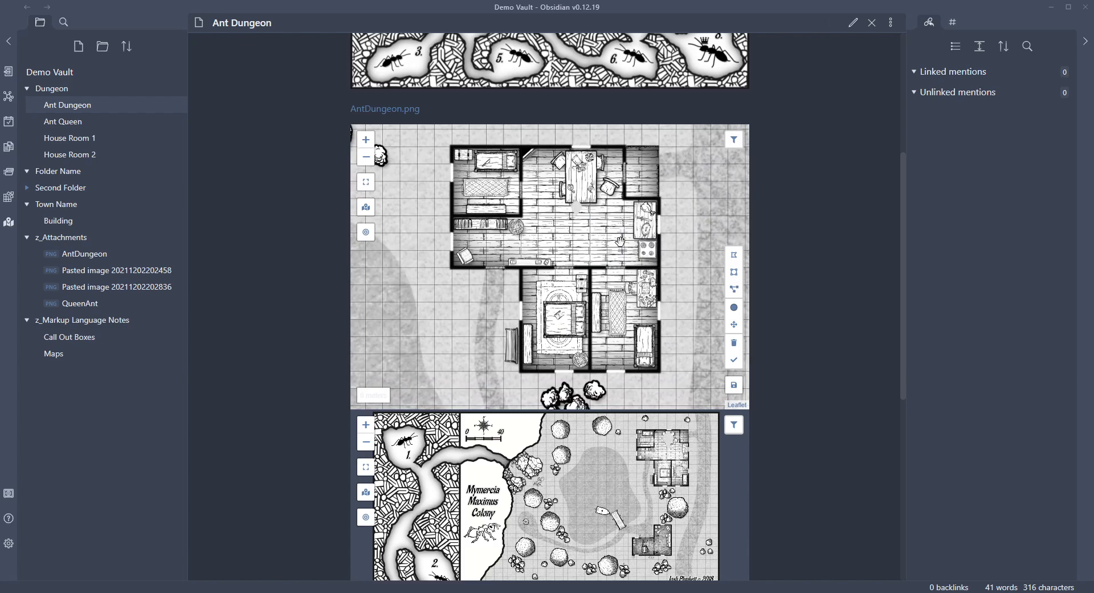
{"action": "scroll", "coordinate": [590, 231], "scroll_direction": "down", "scroll_amount": 3}
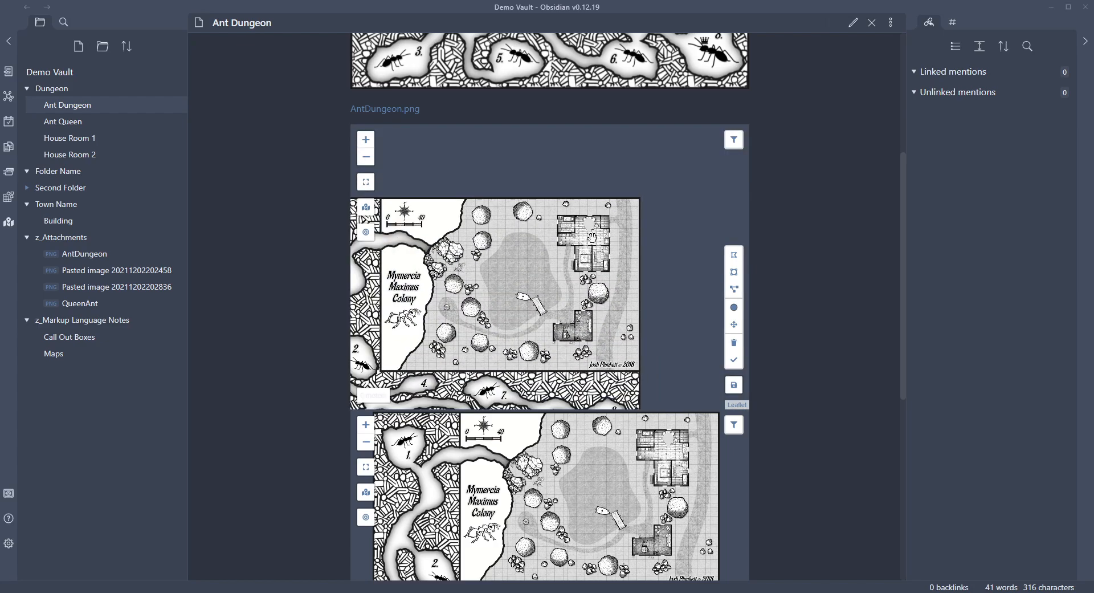
{"action": "scroll", "coordinate": [591, 230], "scroll_direction": "up", "scroll_amount": 3}
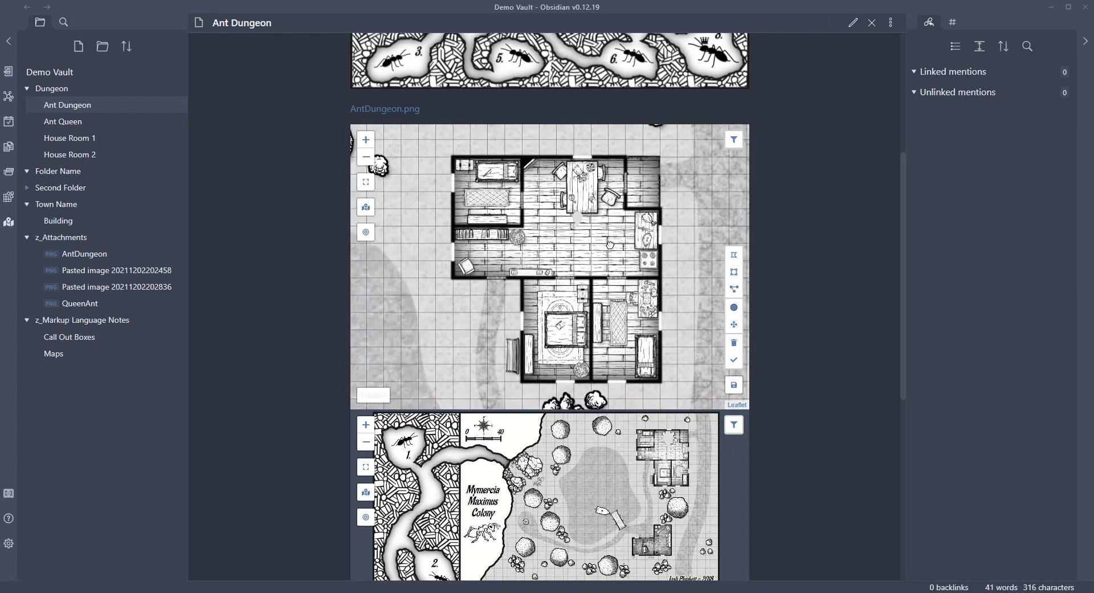
{"action": "right_click", "coordinate": [598, 224]}
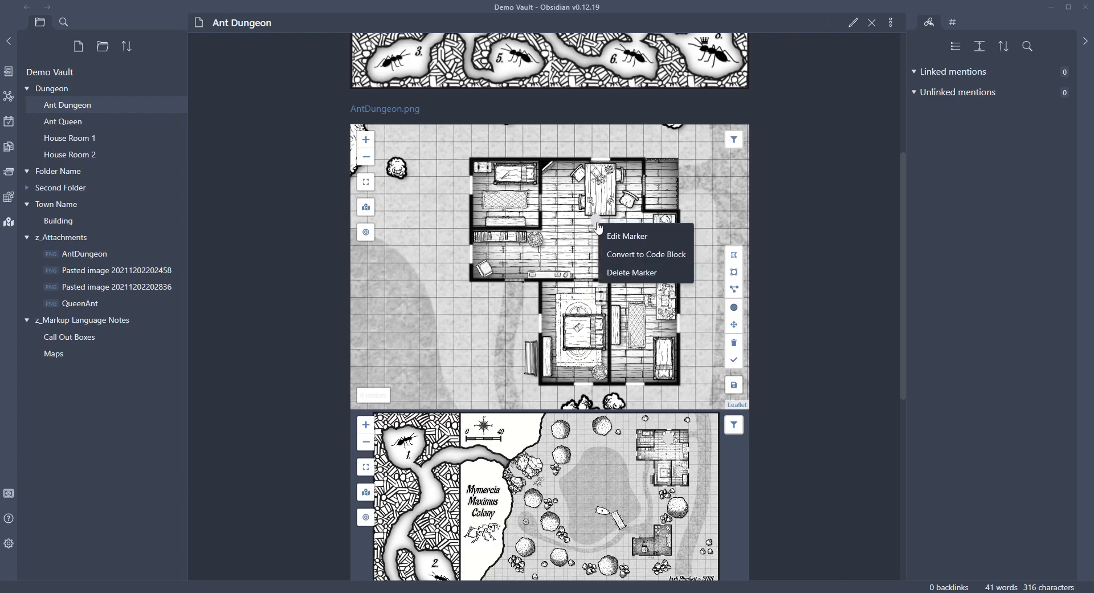
{"action": "left_click", "coordinate": [617, 272]}
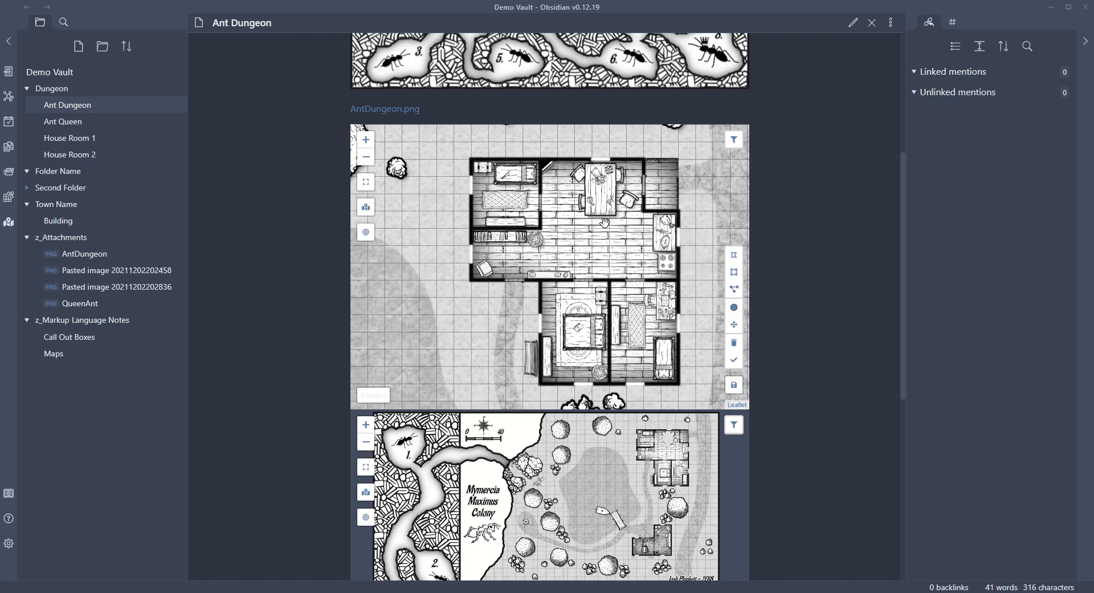
Step: Place a Room marker in the main room of the house and check it at different map scales
{"action": "right_click", "coordinate": [606, 234]}
{"action": "left_click", "coordinate": [624, 264]}
{"action": "scroll", "coordinate": [635, 215], "scroll_direction": "down", "scroll_amount": 5}
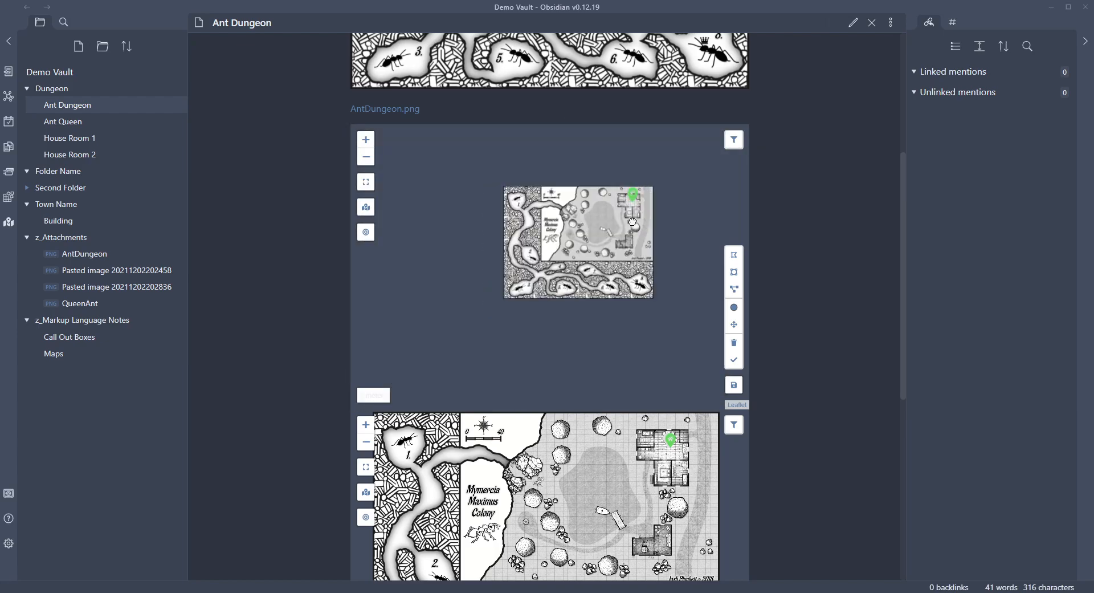
{"action": "scroll", "coordinate": [608, 245], "scroll_direction": "down", "scroll_amount": 3}
{"action": "scroll", "coordinate": [608, 245], "scroll_direction": "up", "scroll_amount": 4}
{"action": "scroll", "coordinate": [608, 245], "scroll_direction": "down", "scroll_amount": 1}
{"action": "scroll", "coordinate": [607, 245], "scroll_direction": "up", "scroll_amount": 5}
{"action": "left_click_drag", "start_coordinate": [609, 351], "coordinate": [621, 326]}
{"action": "left_click_drag", "start_coordinate": [655, 159], "coordinate": [617, 376]}
{"action": "left_click_drag", "start_coordinate": [663, 134], "coordinate": [639, 343]}
{"action": "left_click_drag", "start_coordinate": [653, 270], "coordinate": [668, 281]}
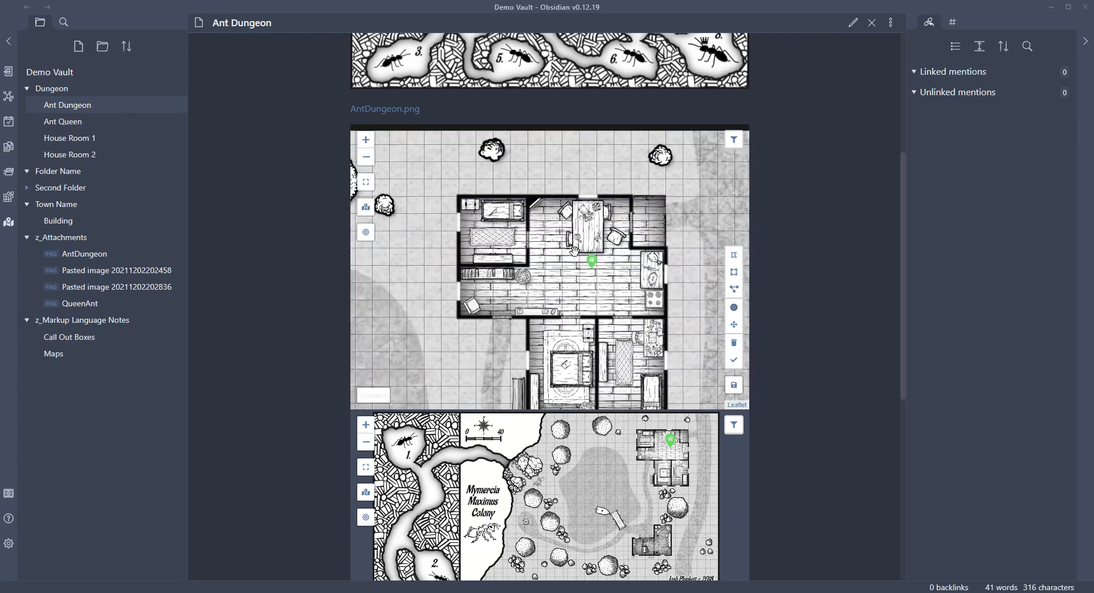
Step: Edit the Room marker to open the House Room 1 note, keeping its type as Room and its tooltip on Hover
{"action": "right_click", "coordinate": [595, 265]}
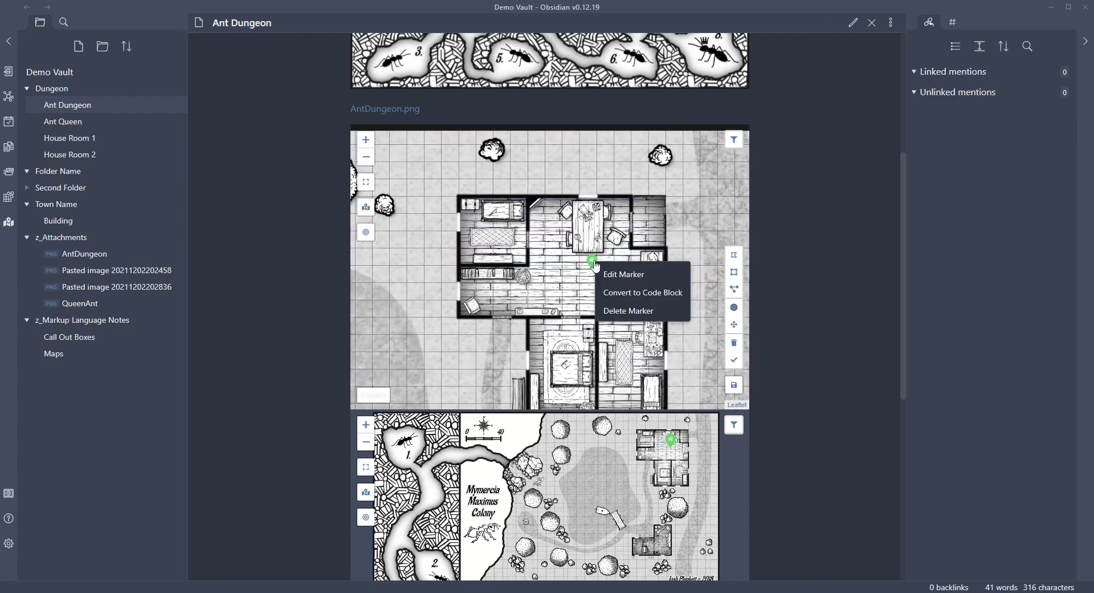
{"action": "left_click", "coordinate": [614, 274]}
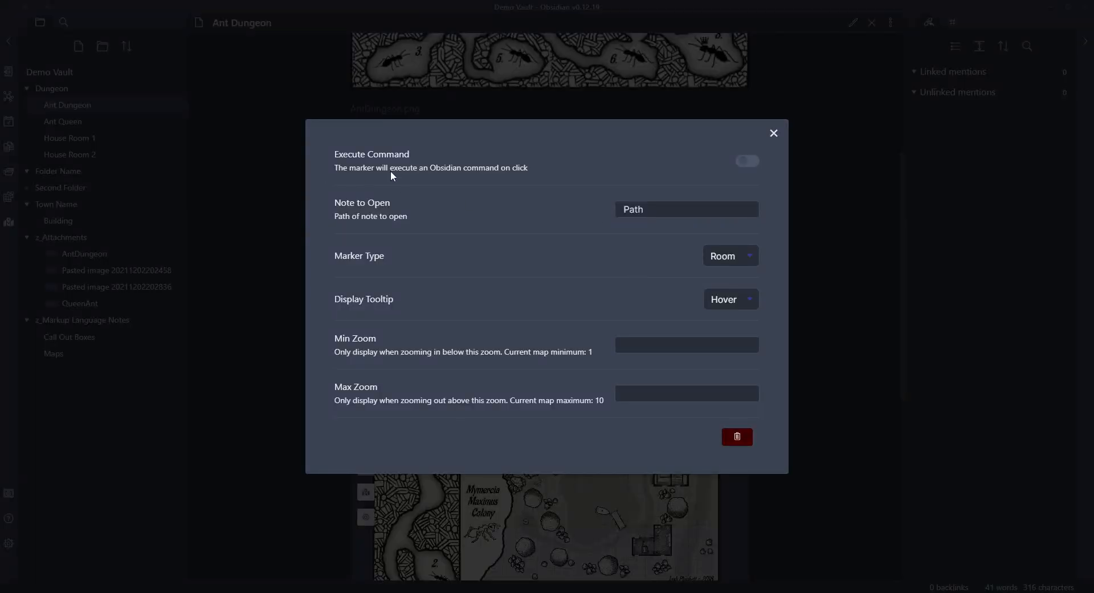
{"action": "left_click", "coordinate": [669, 209]}
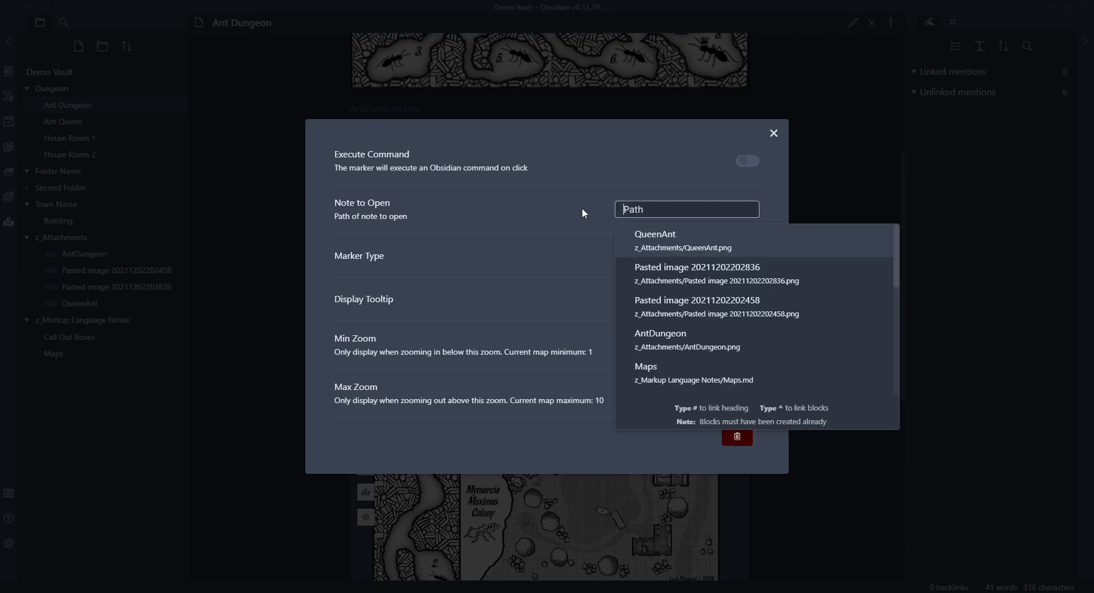
{"action": "type", "text": "House"}
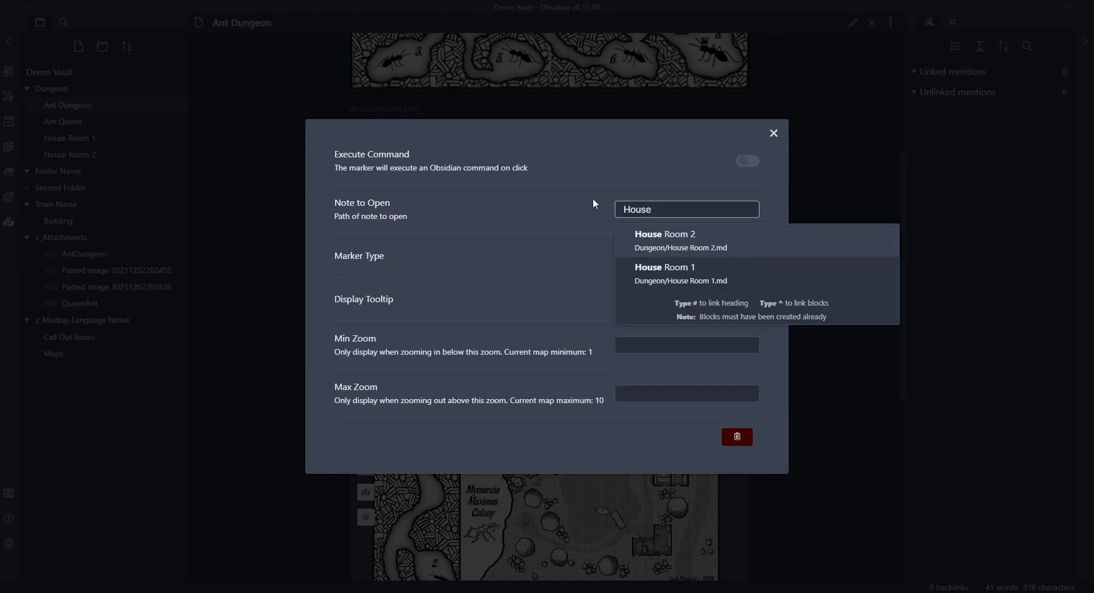
{"action": "left_click", "coordinate": [720, 285]}
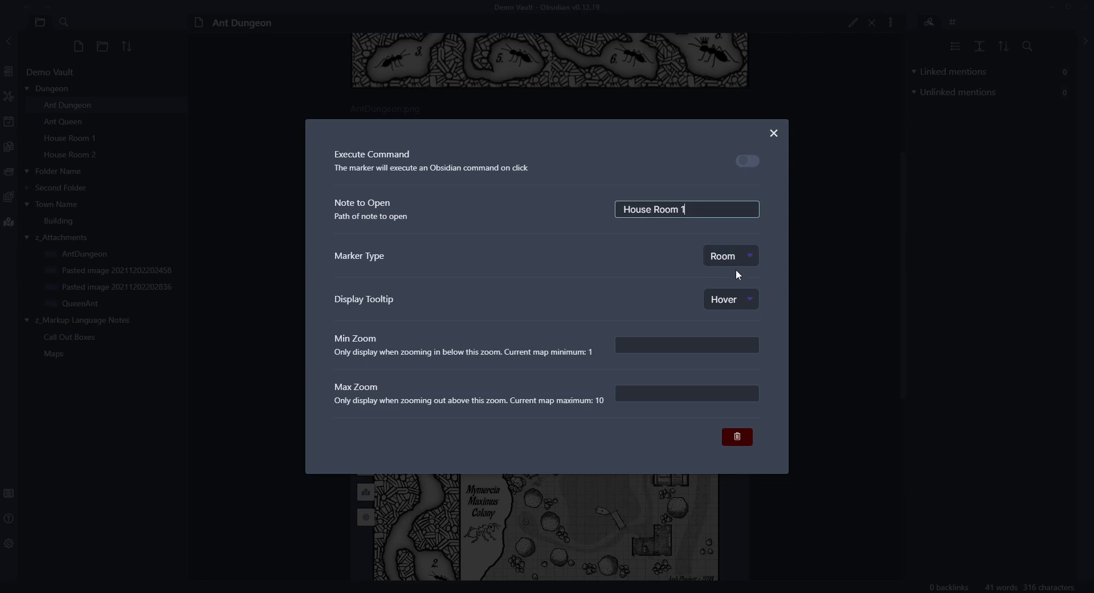
{"action": "left_click", "coordinate": [743, 256]}
{"action": "left_click", "coordinate": [732, 296]}
{"action": "left_click", "coordinate": [753, 302]}
{"action": "left_click", "coordinate": [752, 305]}
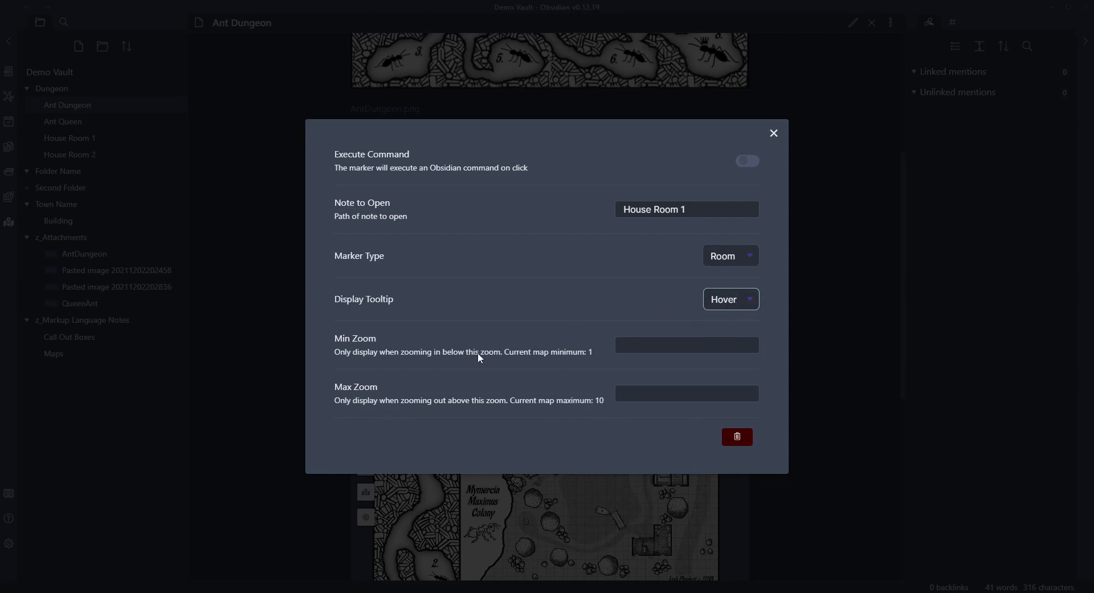
{"action": "left_click", "coordinate": [774, 134]}
Step: Preview and open the House Room 1 note from its map marker, and go back to the Ant Dungeon note
{"action": "mouse_move", "coordinate": [592, 262]}
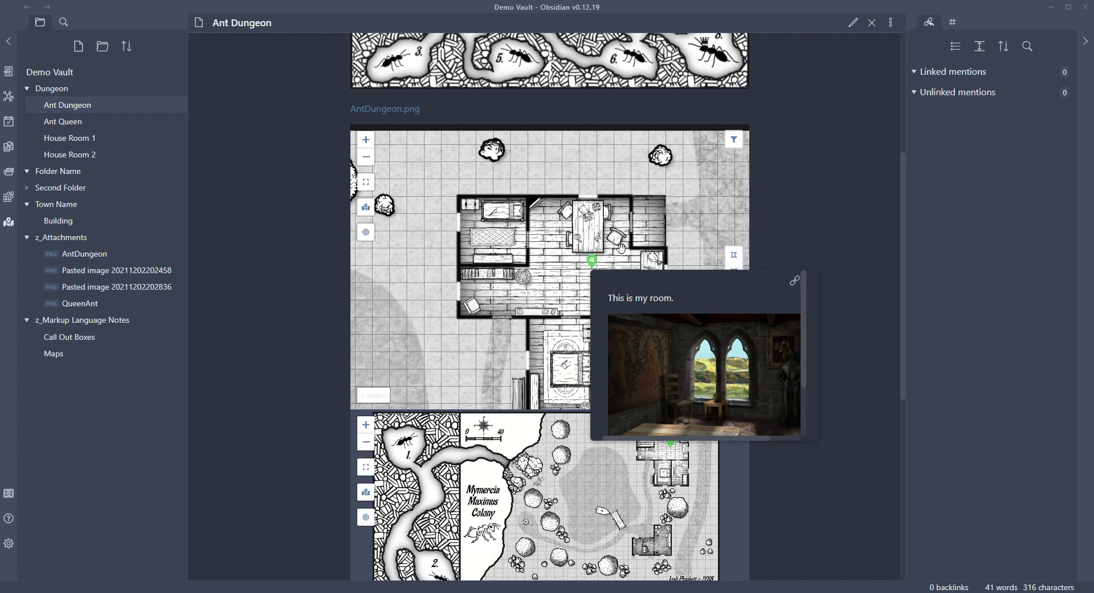
{"action": "left_click", "coordinate": [591, 262]}
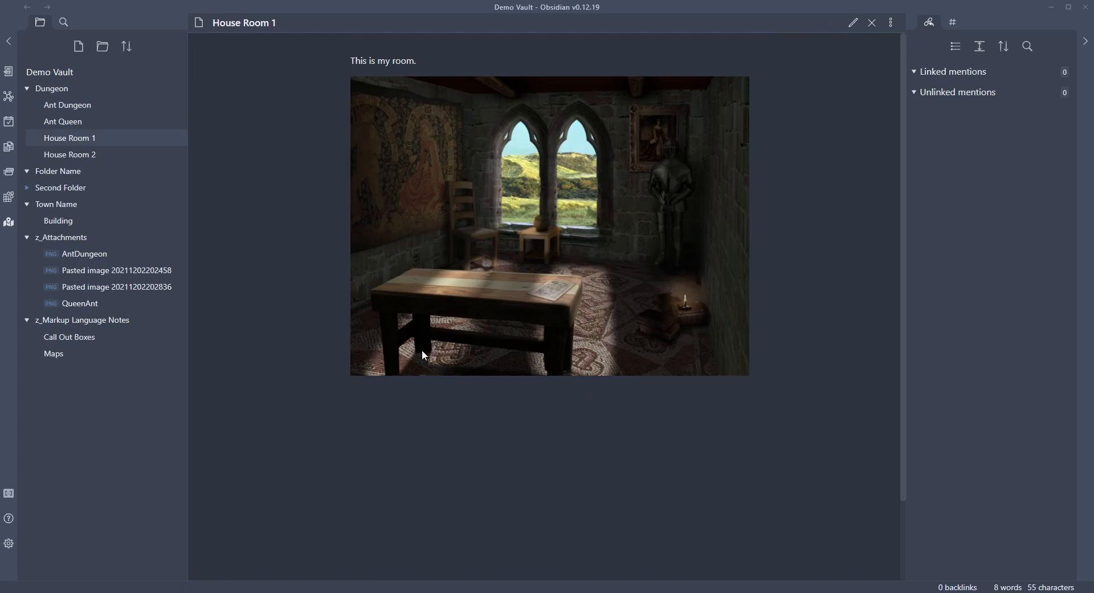
{"action": "left_click", "coordinate": [26, 8]}
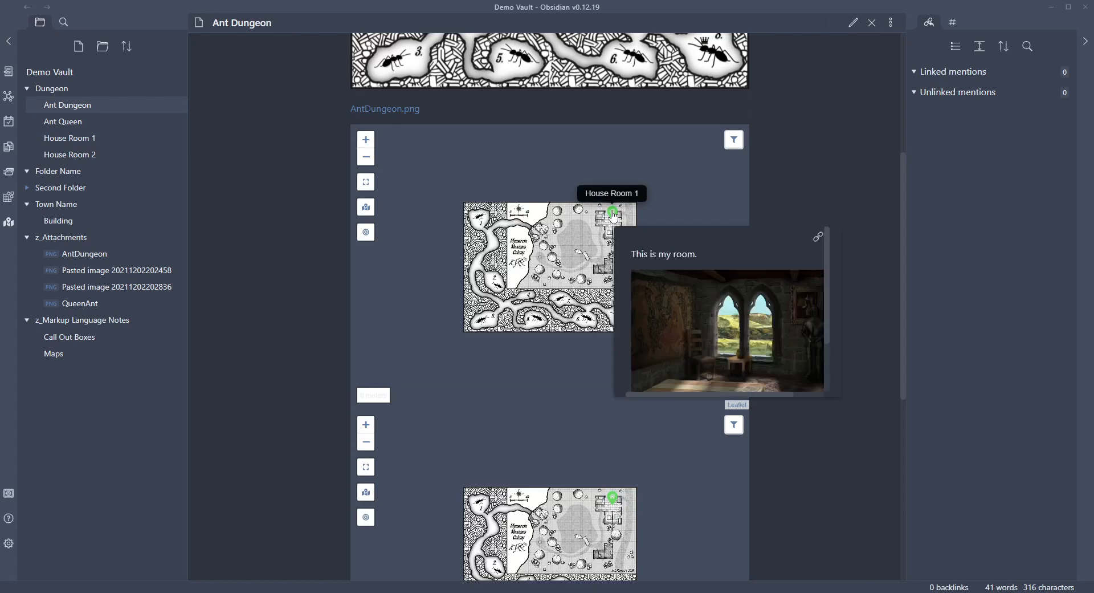
Step: Open House Room 1 from its marker in a split pane beside the map and show it in reading view
{"action": "left_click", "coordinate": [613, 215], "text": "ctrl"}
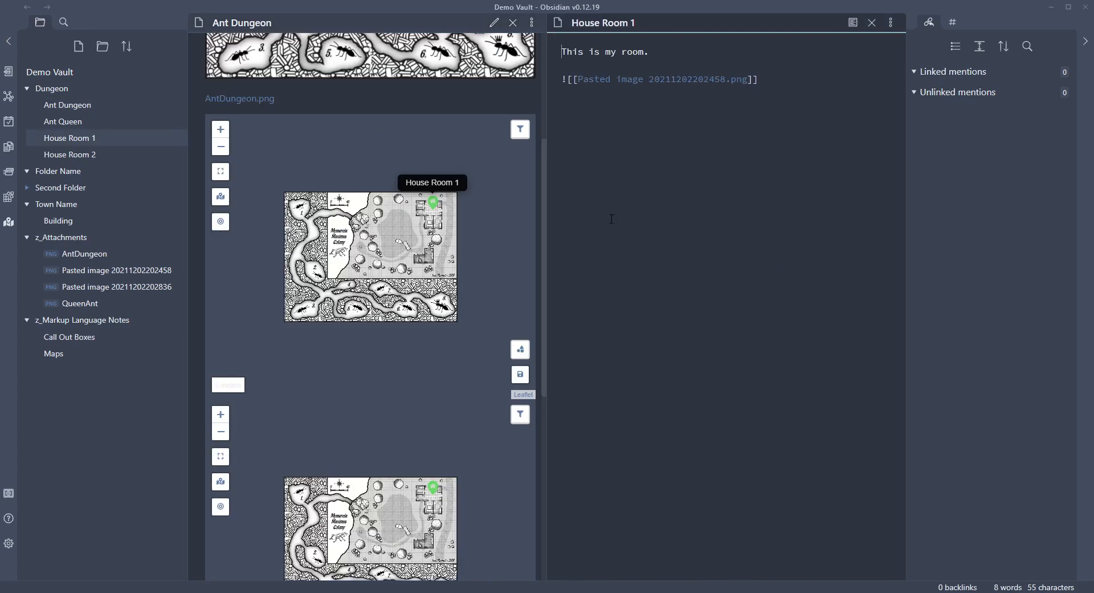
{"action": "left_click", "coordinate": [854, 23]}
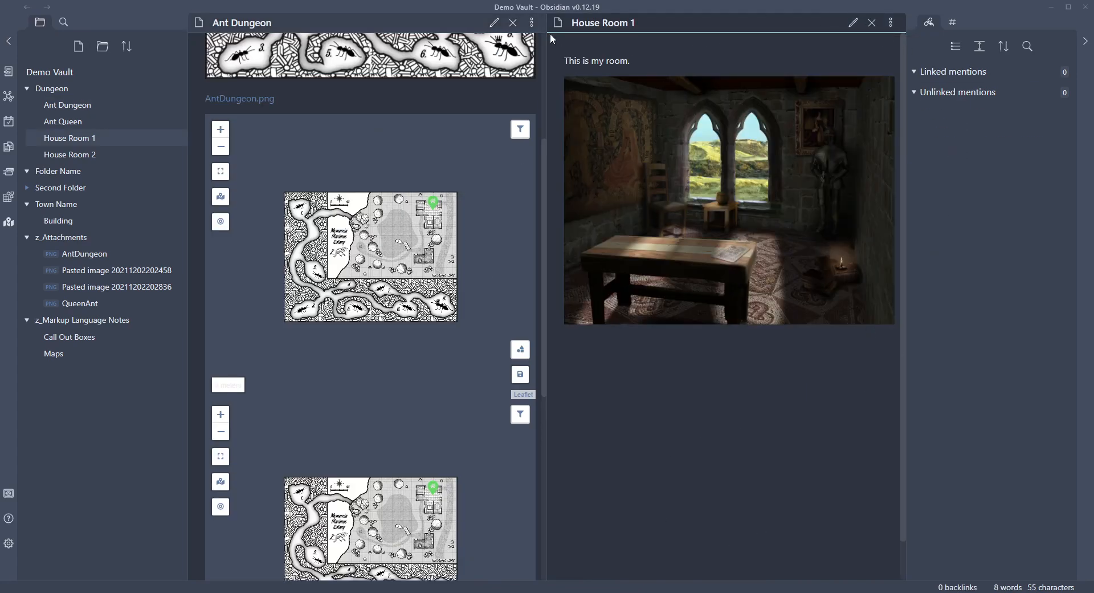
Step: Reopen House Room 1 from its map marker in a split pane, and set the editor's default new pane mode to Preview
{"action": "left_click", "coordinate": [872, 23]}
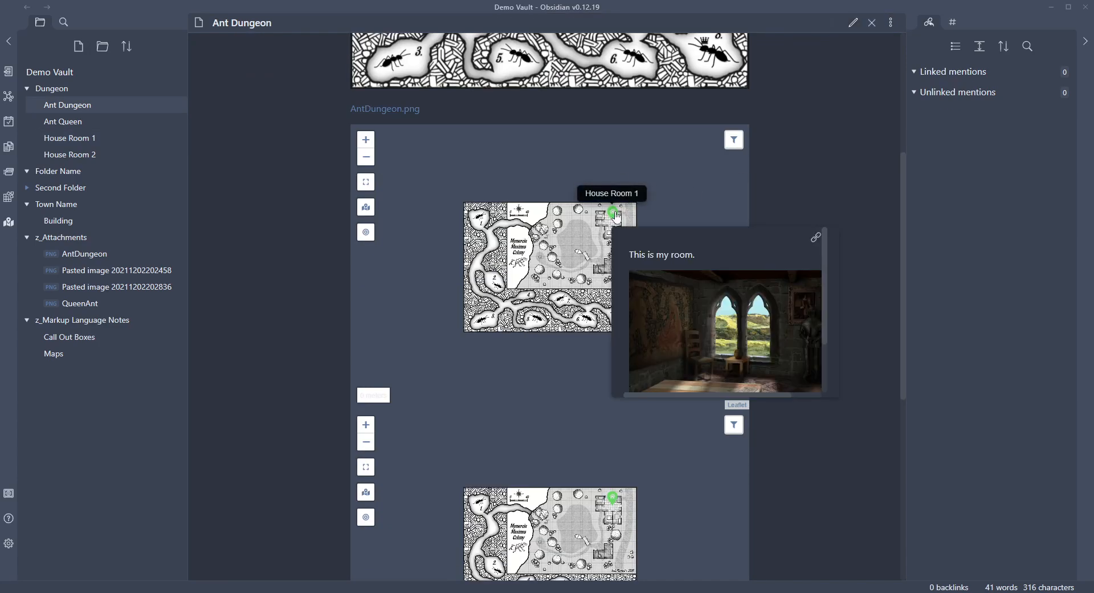
{"action": "left_click", "coordinate": [616, 215], "text": "ctrl"}
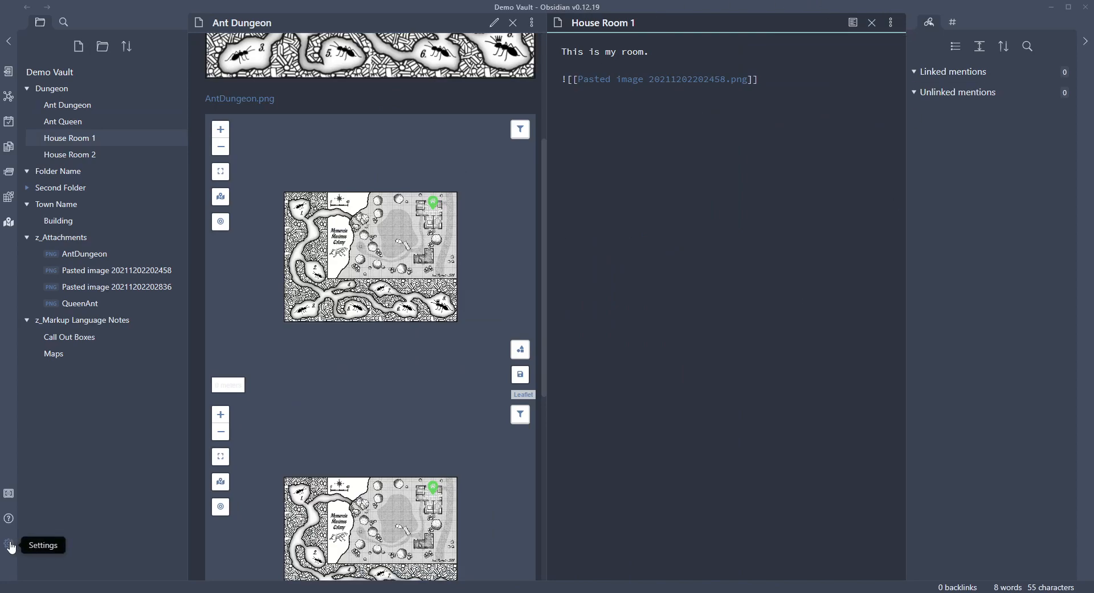
{"action": "left_click", "coordinate": [11, 546]}
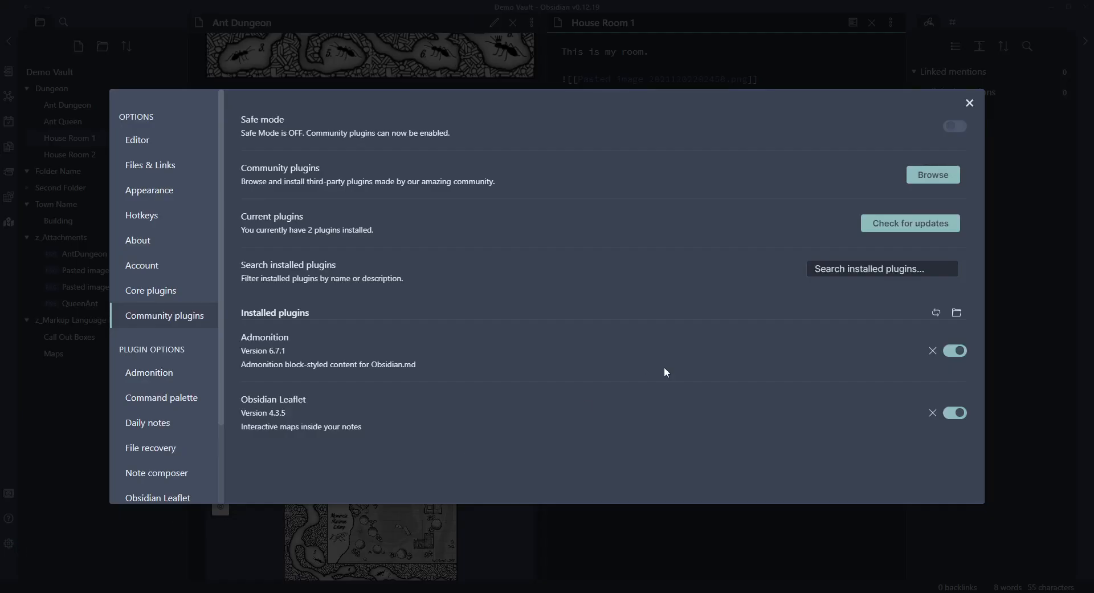
{"action": "left_click", "coordinate": [140, 143]}
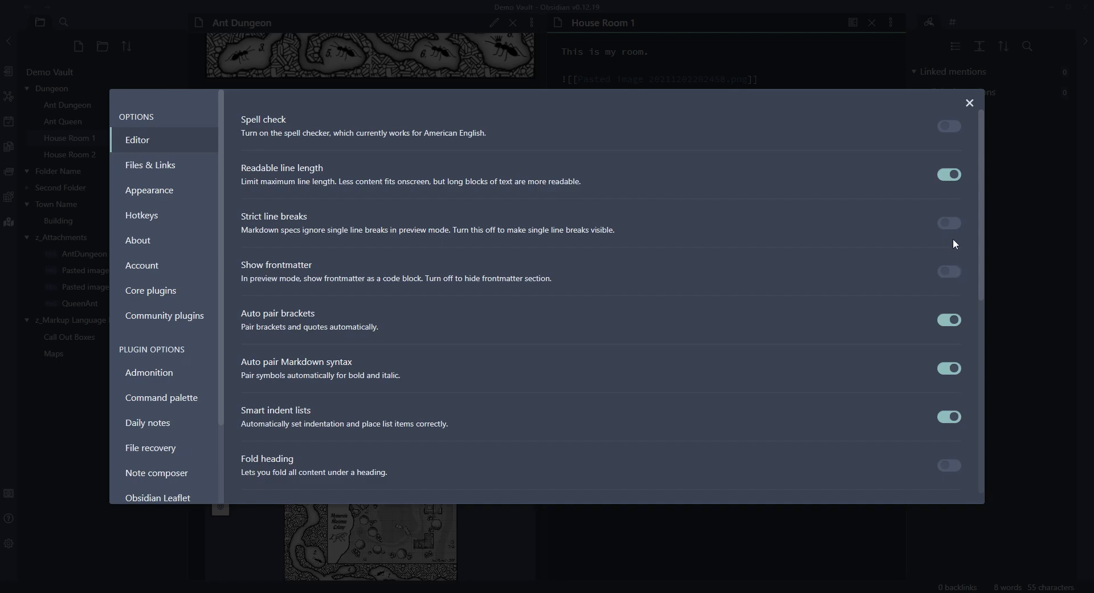
{"action": "scroll", "coordinate": [974, 265], "scroll_direction": "down", "scroll_amount": 3}
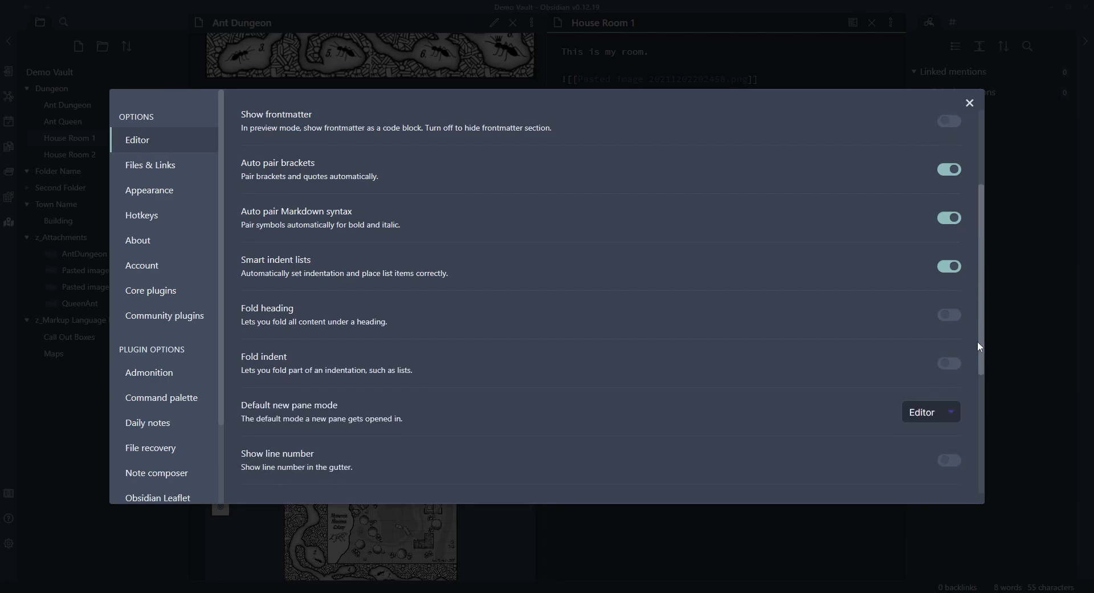
{"action": "left_click_drag", "start_coordinate": [980, 344], "coordinate": [984, 373]}
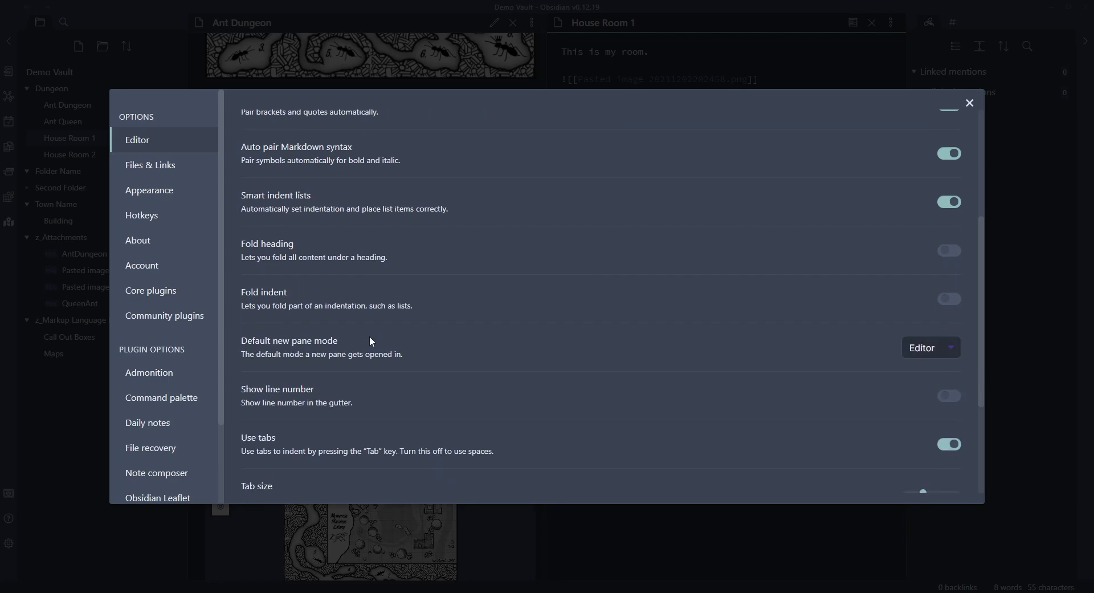
{"action": "left_click", "coordinate": [927, 349]}
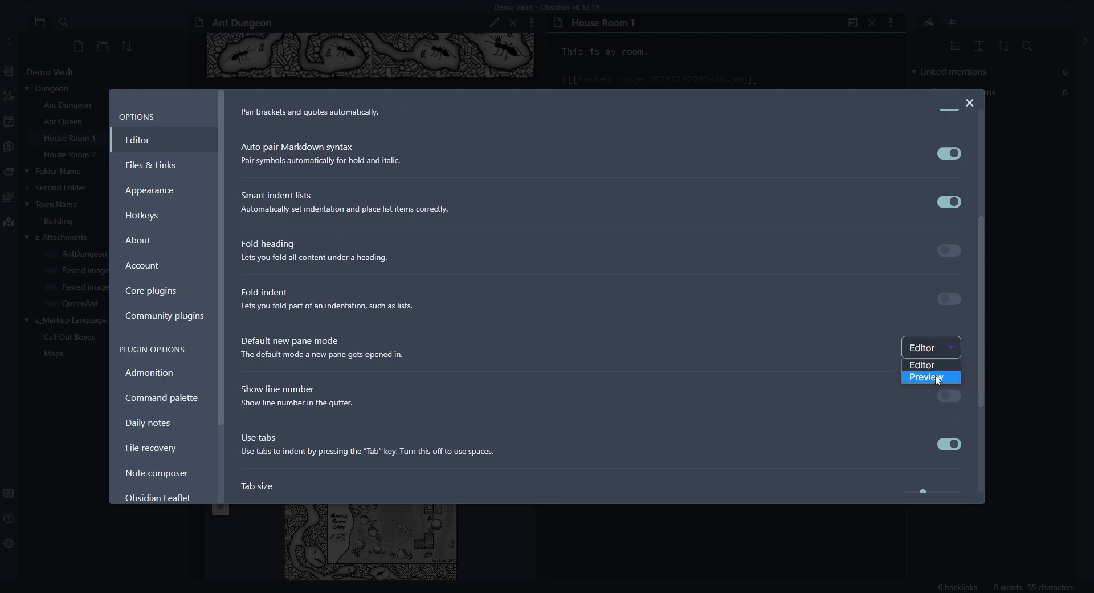
{"action": "left_click", "coordinate": [928, 378]}
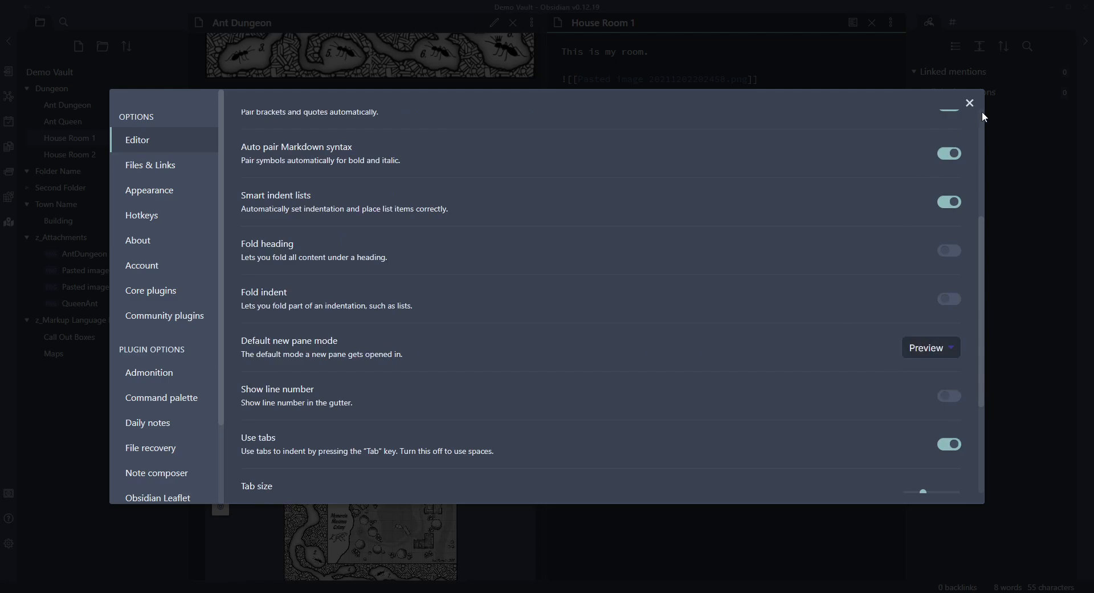
{"action": "left_click", "coordinate": [970, 103]}
Step: Close the House Room 1 pane and reopen the note from its marker to check the new default pane mode
{"action": "left_click", "coordinate": [872, 22]}
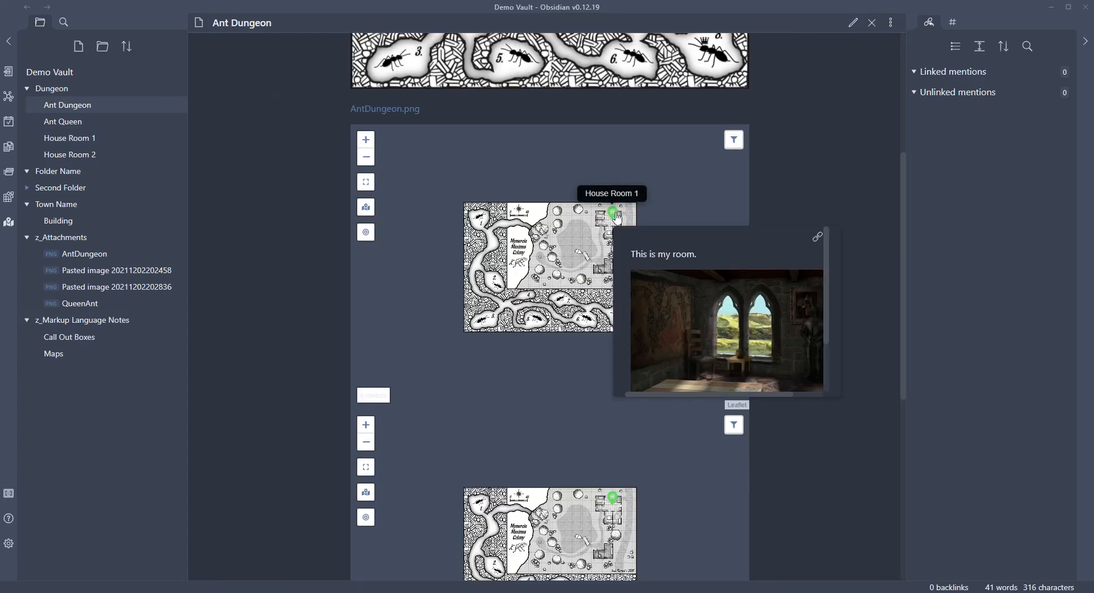
{"action": "left_click", "coordinate": [614, 216]}
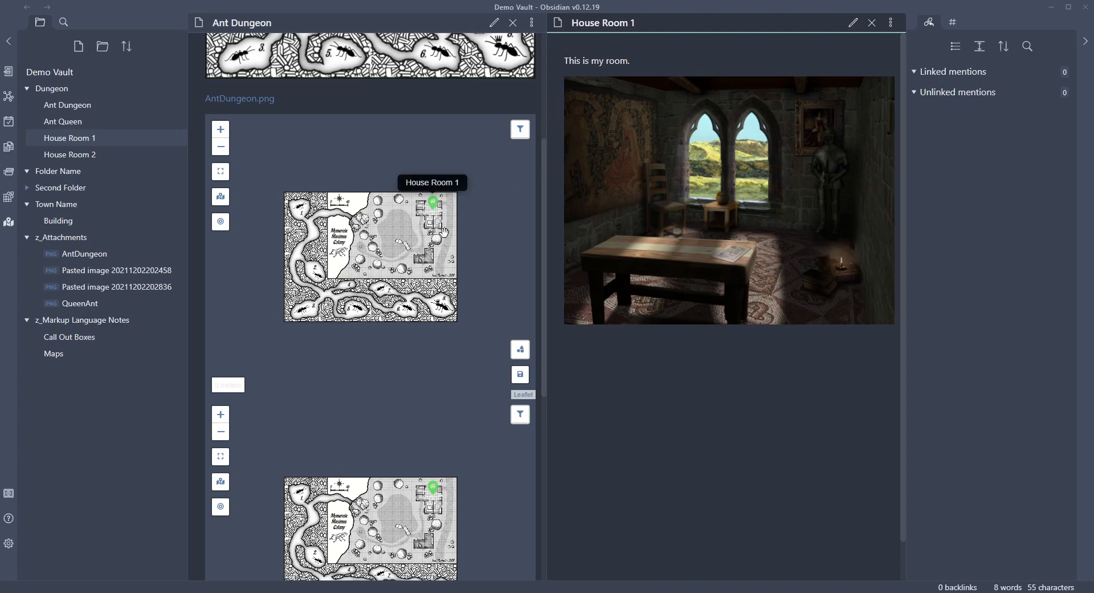
Step: Place a second Room marker in the lower-right room of the house on the upper leaflet map
{"action": "scroll", "coordinate": [447, 229], "scroll_direction": "up", "scroll_amount": 1}
{"action": "scroll", "coordinate": [420, 220], "scroll_direction": "up", "scroll_amount": 1}
{"action": "right_click", "coordinate": [458, 260]}
{"action": "scroll", "coordinate": [491, 233], "scroll_direction": "up", "scroll_amount": 1}
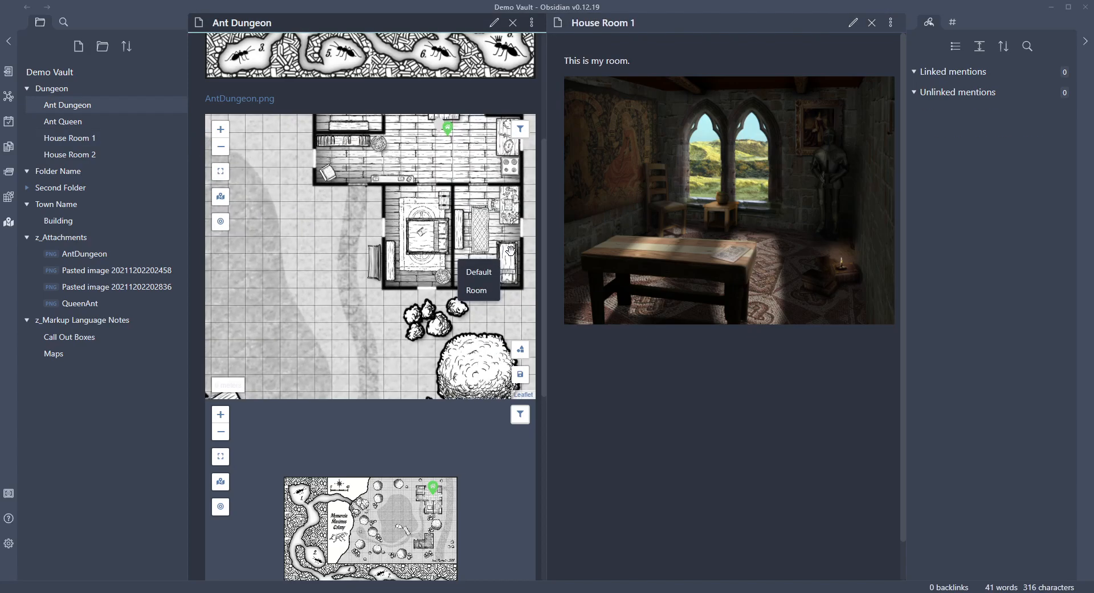
{"action": "left_click", "coordinate": [511, 273]}
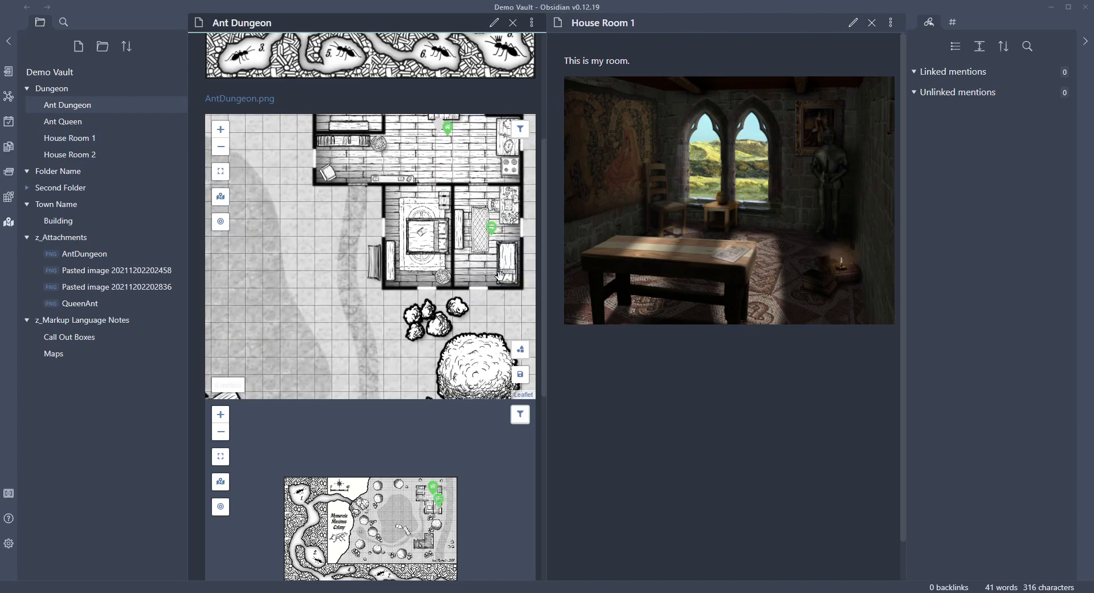
Step: Edit the new marker to open the House Room 2 note, keeping its type as Room and its tooltip on Hover
{"action": "right_click", "coordinate": [492, 237]}
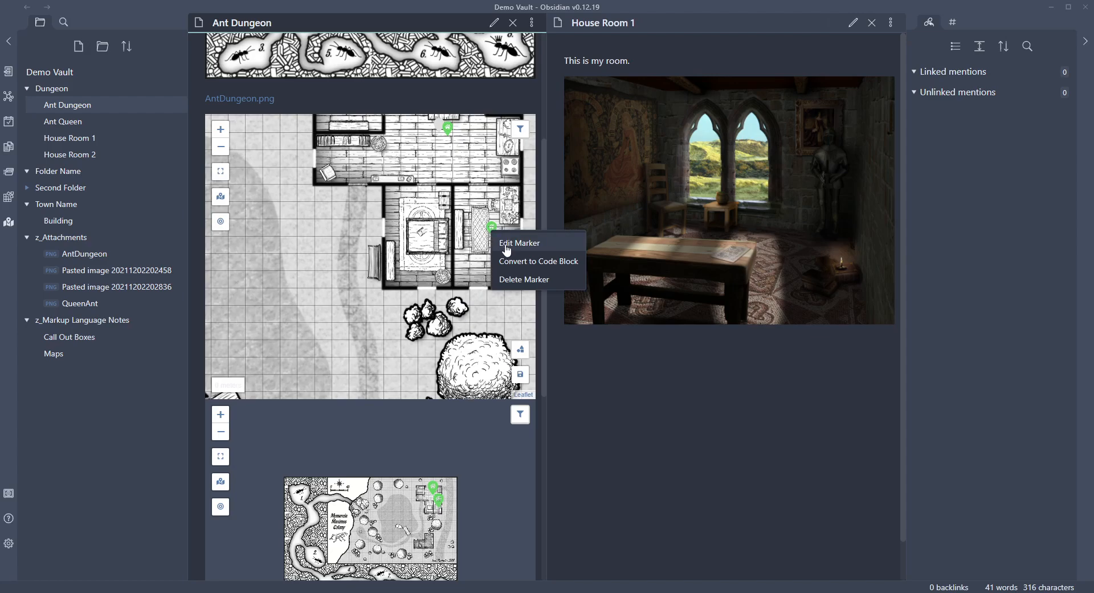
{"action": "left_click", "coordinate": [506, 245]}
{"action": "left_click", "coordinate": [653, 209]}
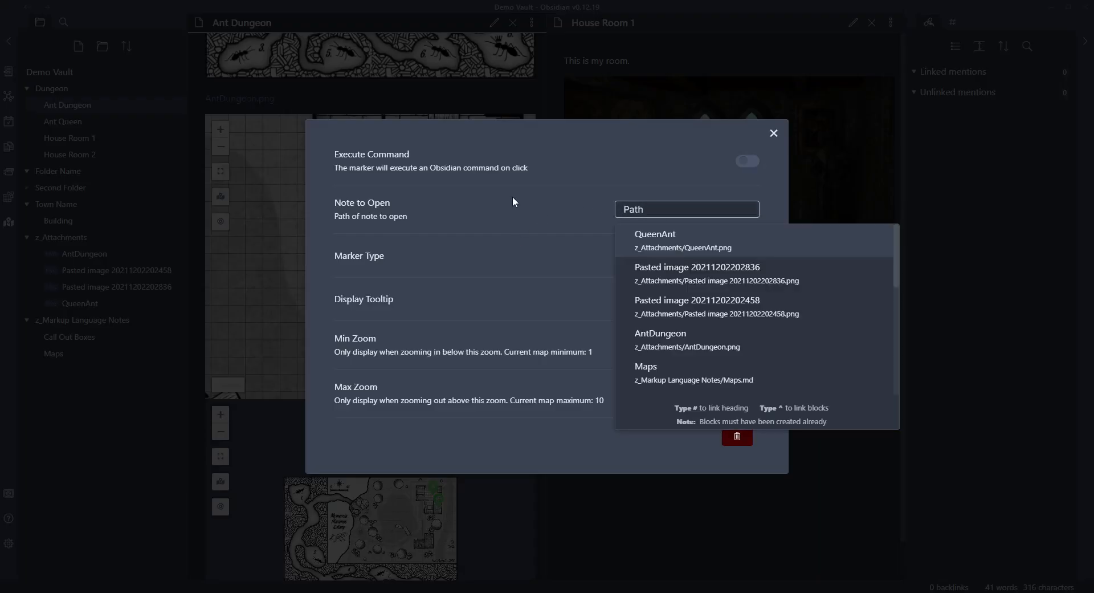
{"action": "type", "text": "House"}
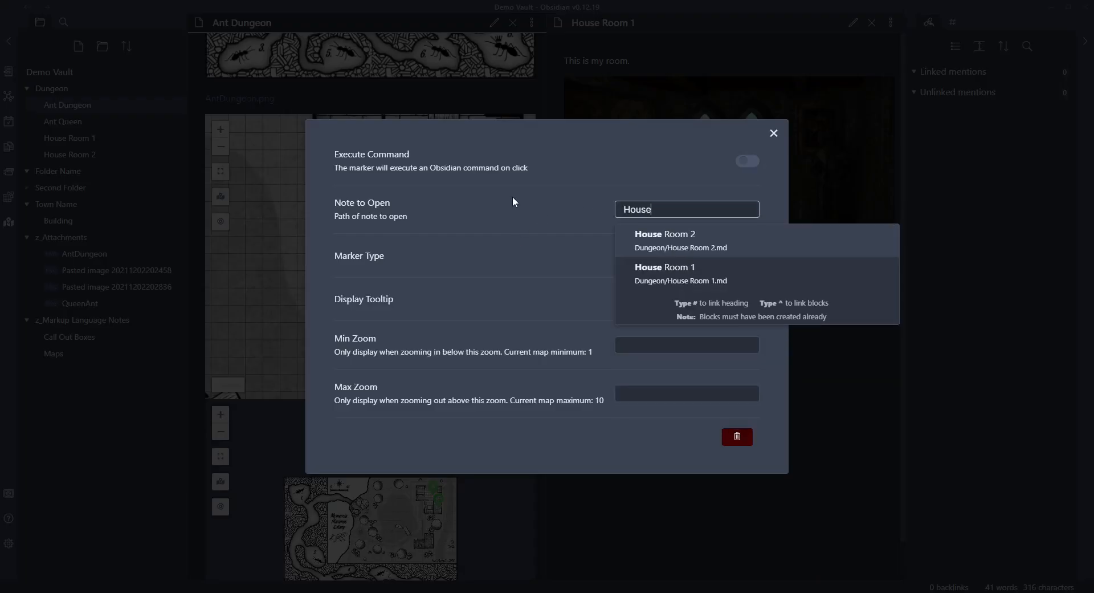
{"action": "left_click", "coordinate": [688, 239]}
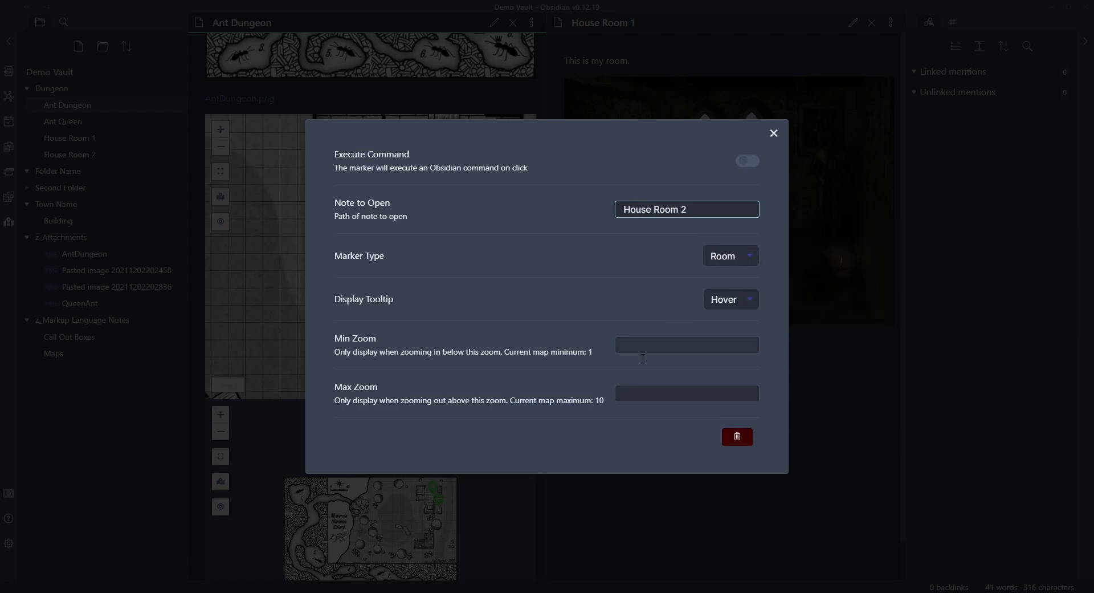
{"action": "left_click", "coordinate": [773, 134]}
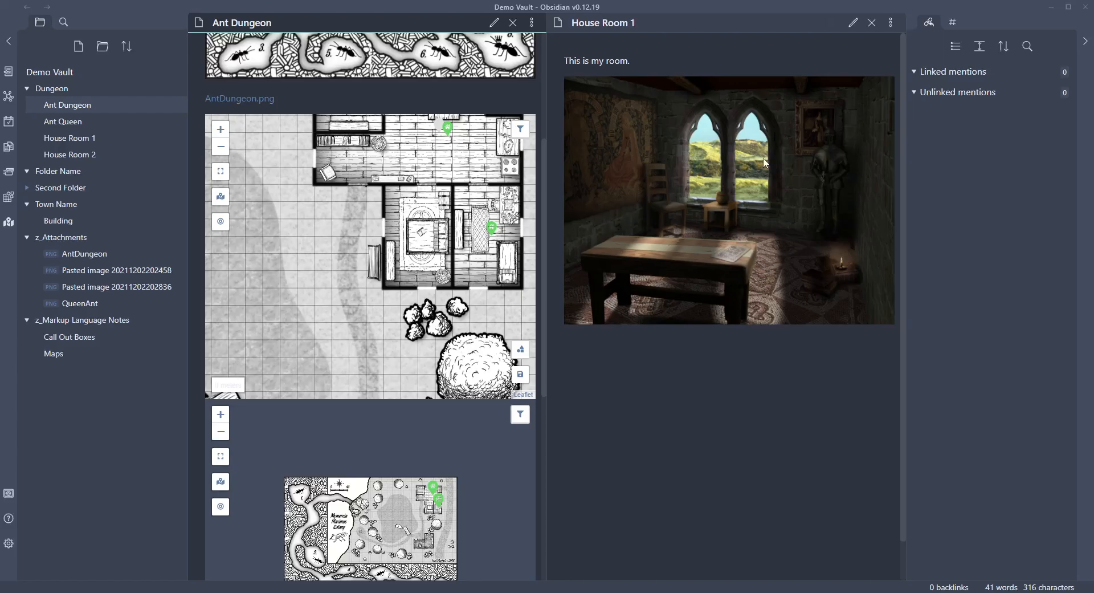
Step: Preview House Room 2 from its map marker, open it in the map's pane, and go back to the Ant Dungeon note
{"action": "scroll", "coordinate": [382, 259], "scroll_direction": "down", "scroll_amount": 1}
{"action": "mouse_move", "coordinate": [443, 244]}
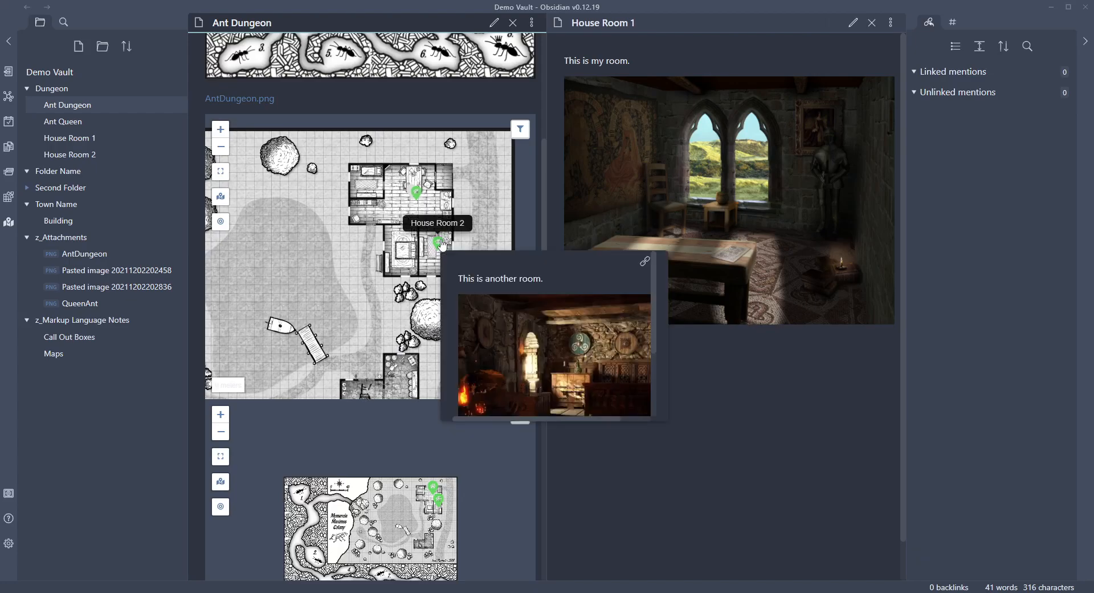
{"action": "mouse_move", "coordinate": [417, 194]}
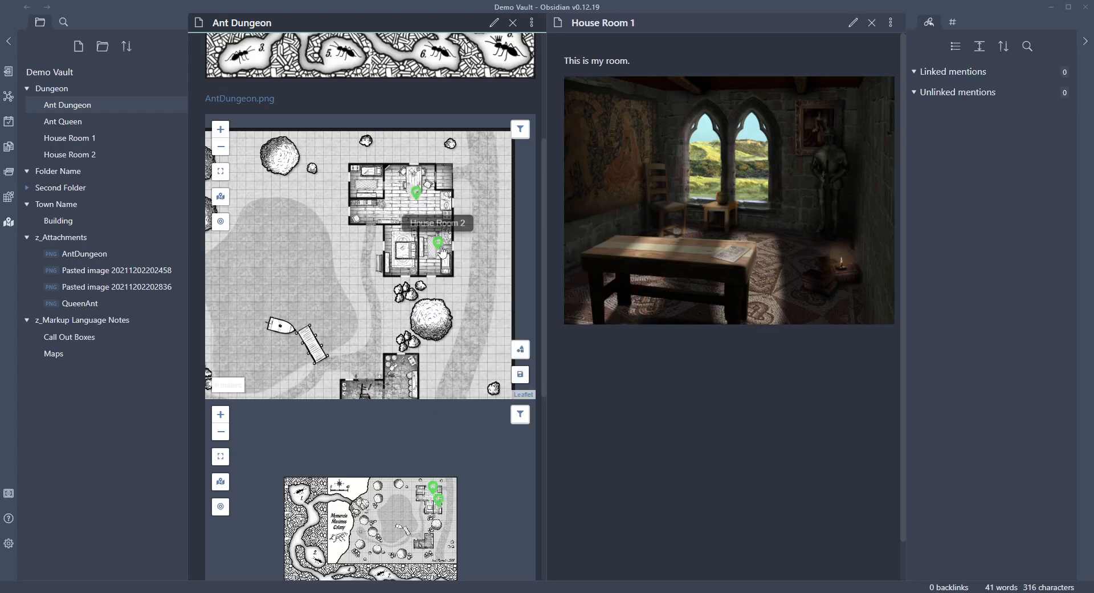
{"action": "left_click", "coordinate": [448, 246]}
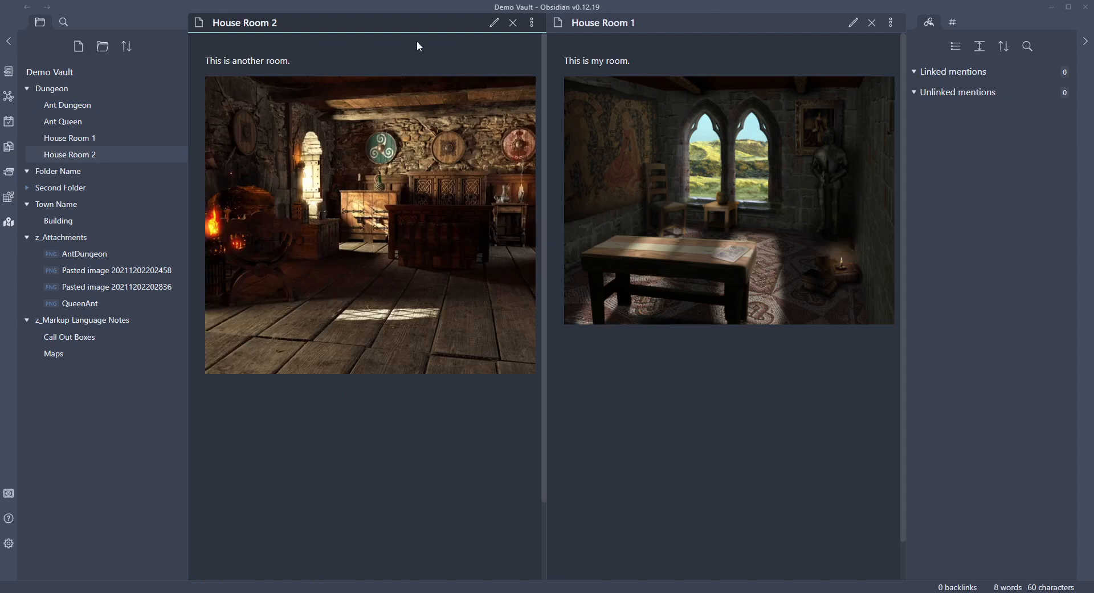
{"action": "left_click", "coordinate": [27, 7]}
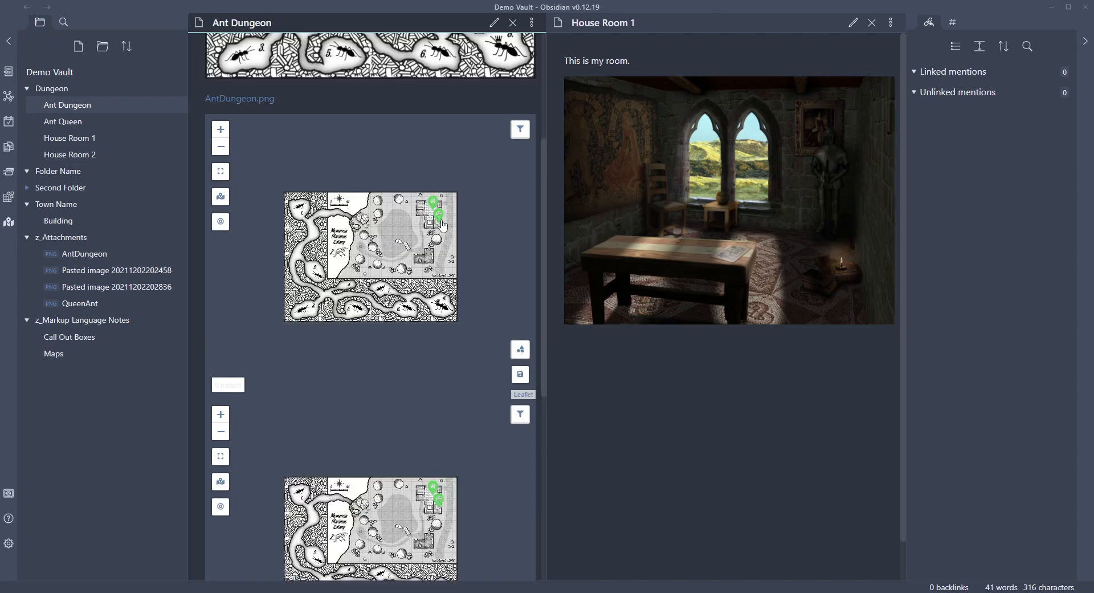
Step: Open House Room 2 from its marker in a split pane, and close both room note panes
{"action": "left_click", "coordinate": [434, 220], "text": "ctrl"}
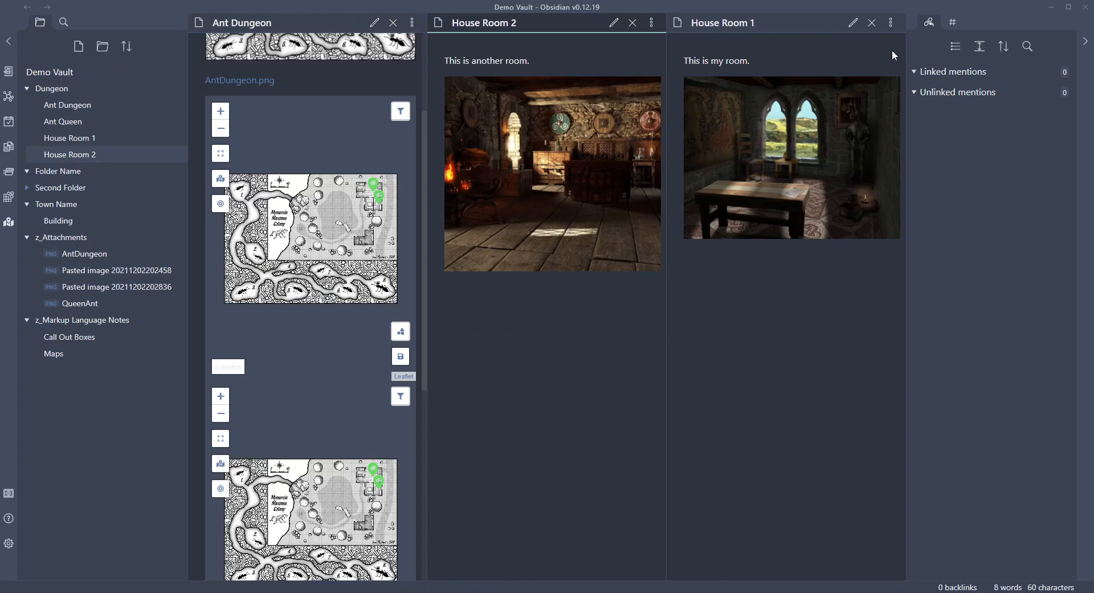
{"action": "left_click", "coordinate": [873, 23]}
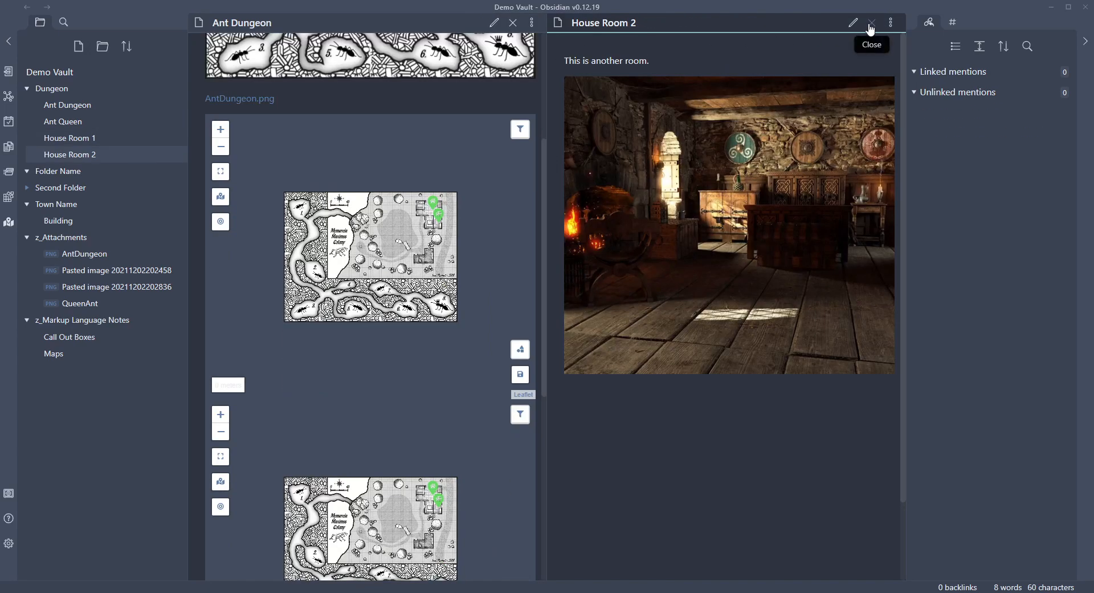
{"action": "left_click", "coordinate": [872, 23]}
Step: Compare the two leaflet maps in the Ant Dungeon note and preview the room notes from their markers
{"action": "scroll", "coordinate": [860, 245], "scroll_direction": "down", "scroll_amount": 2}
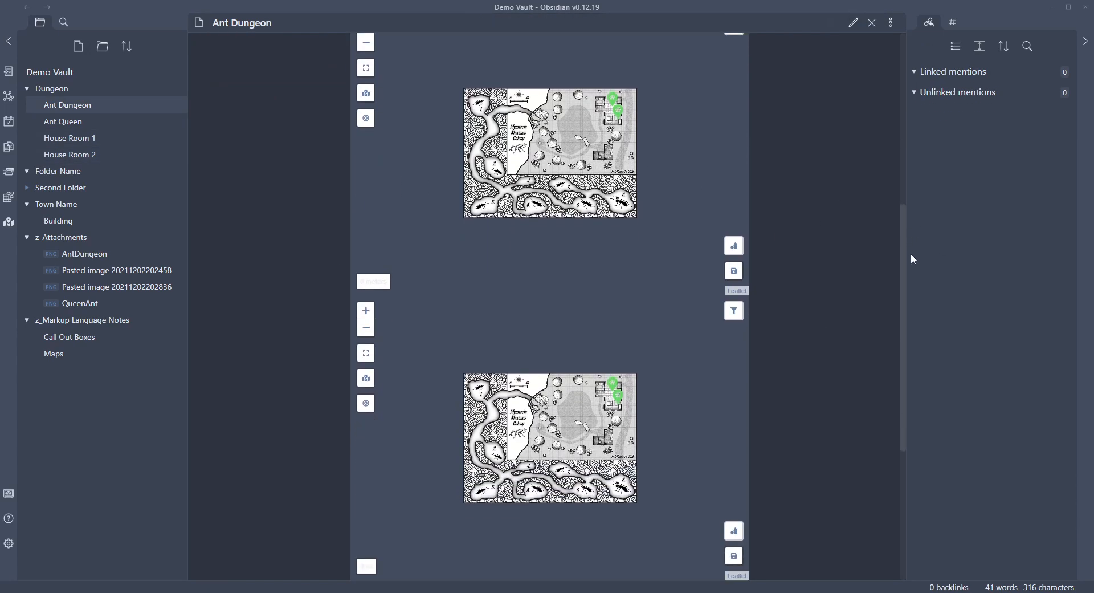
{"action": "mouse_move", "coordinate": [904, 290]}
{"action": "left_mouse_down"}
{"action": "mouse_move", "coordinate": [904, 266]}
{"action": "mouse_move", "coordinate": [908, 276]}
{"action": "left_mouse_up"}
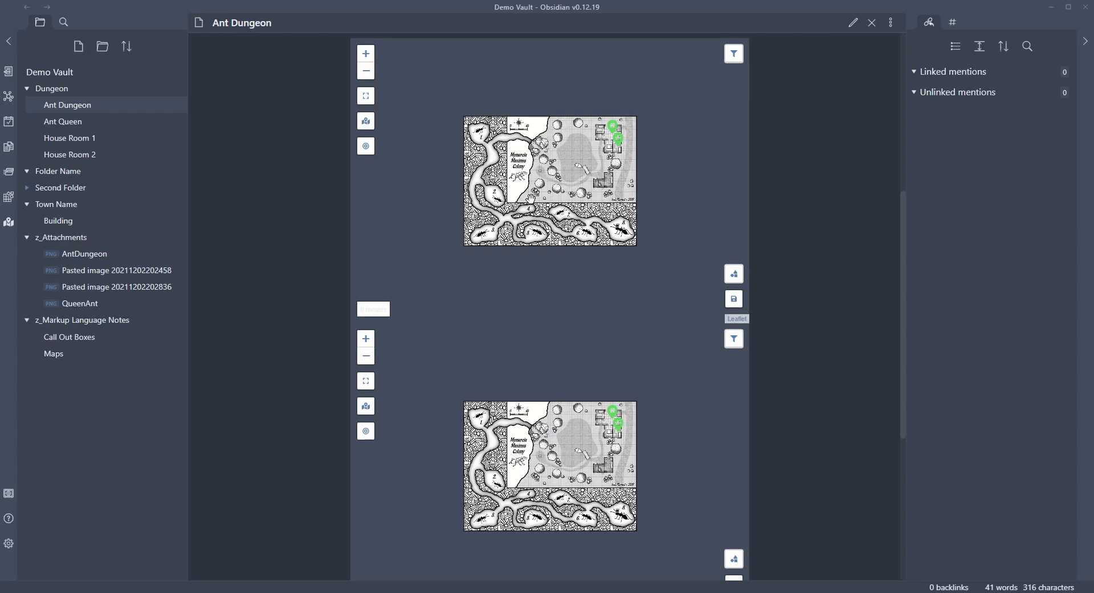
{"action": "mouse_move", "coordinate": [617, 138]}
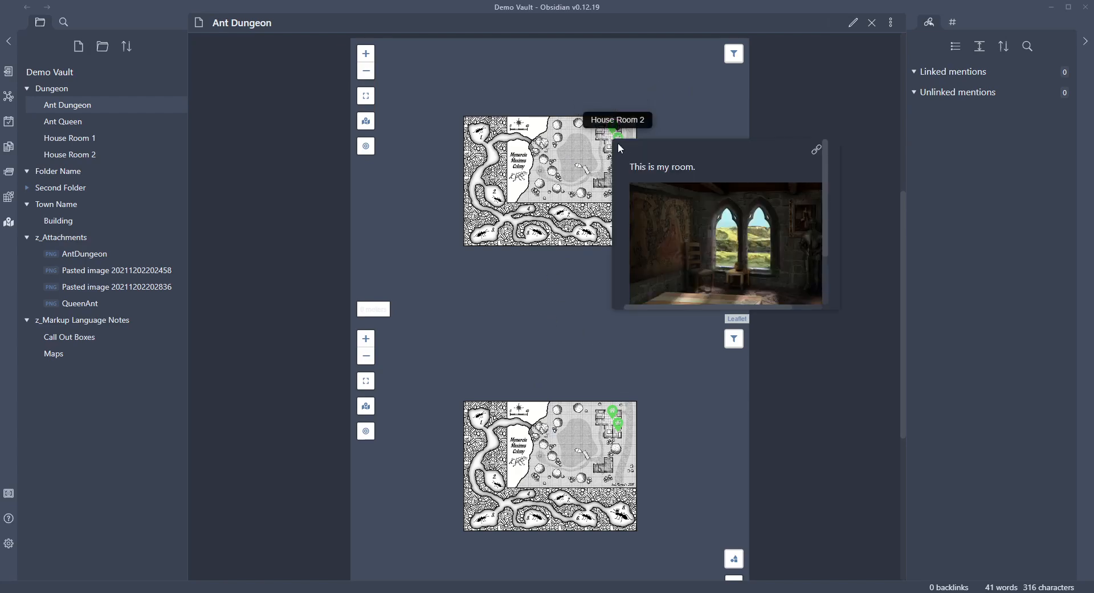
{"action": "mouse_move", "coordinate": [611, 413]}
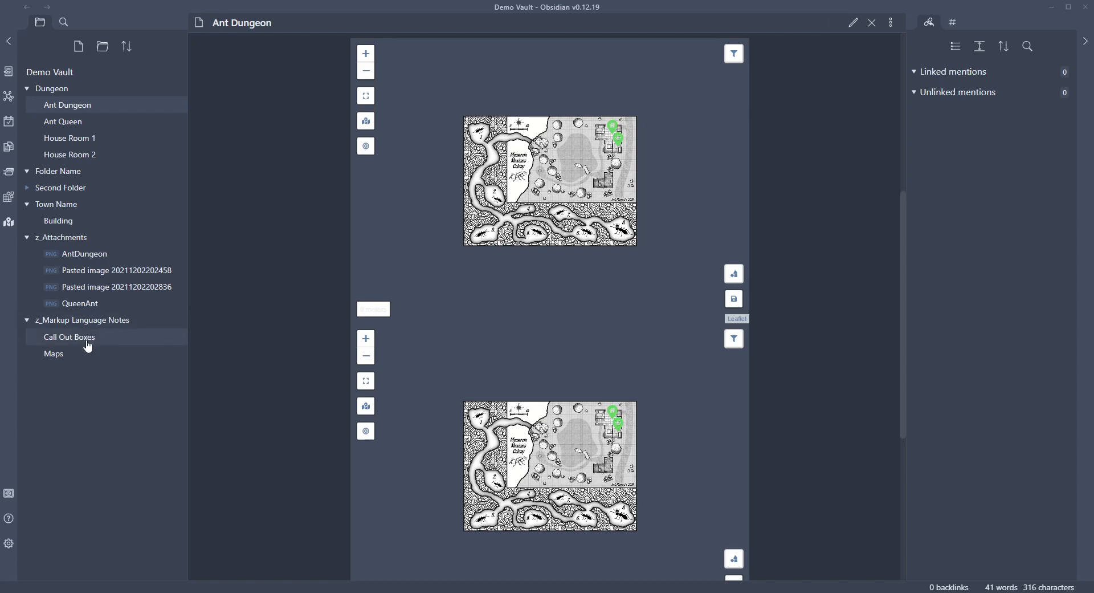
Step: Open the Maps note in editing view and examine the short ZelkorsFerry leaflet block and its image link
{"action": "left_click", "coordinate": [153, 351]}
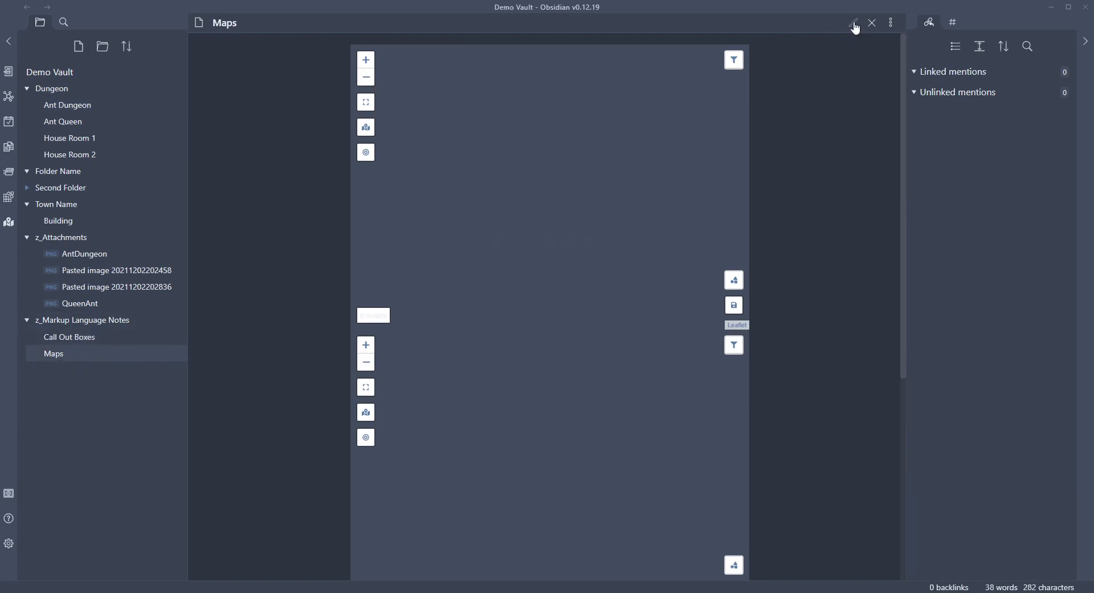
{"action": "left_click", "coordinate": [853, 24]}
{"action": "left_click_drag", "start_coordinate": [374, 317], "coordinate": [327, 283]}
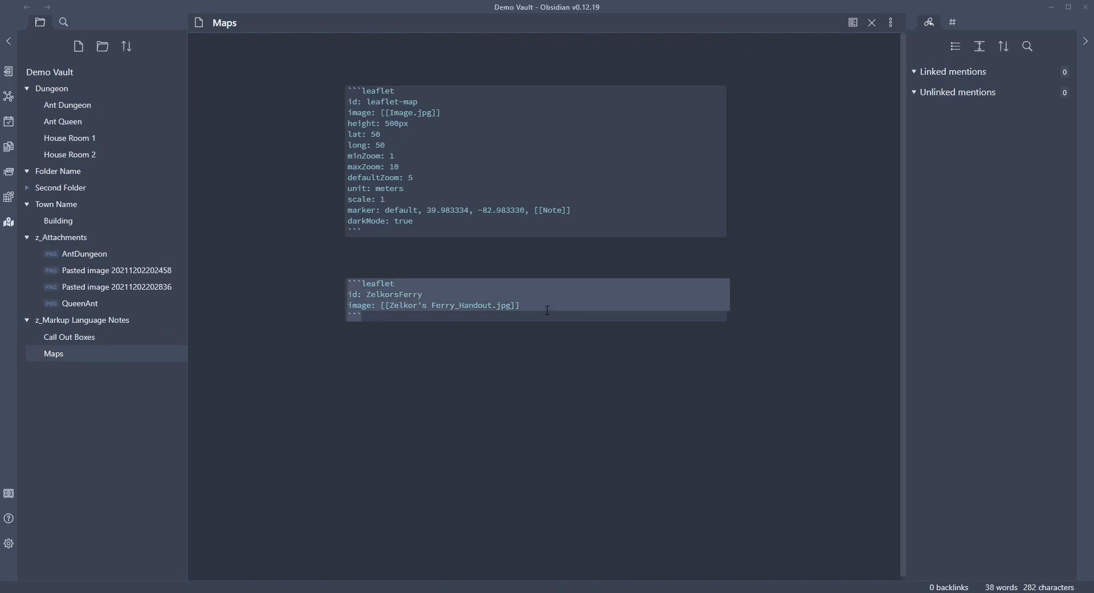
{"action": "left_click_drag", "start_coordinate": [529, 305], "coordinate": [381, 305]}
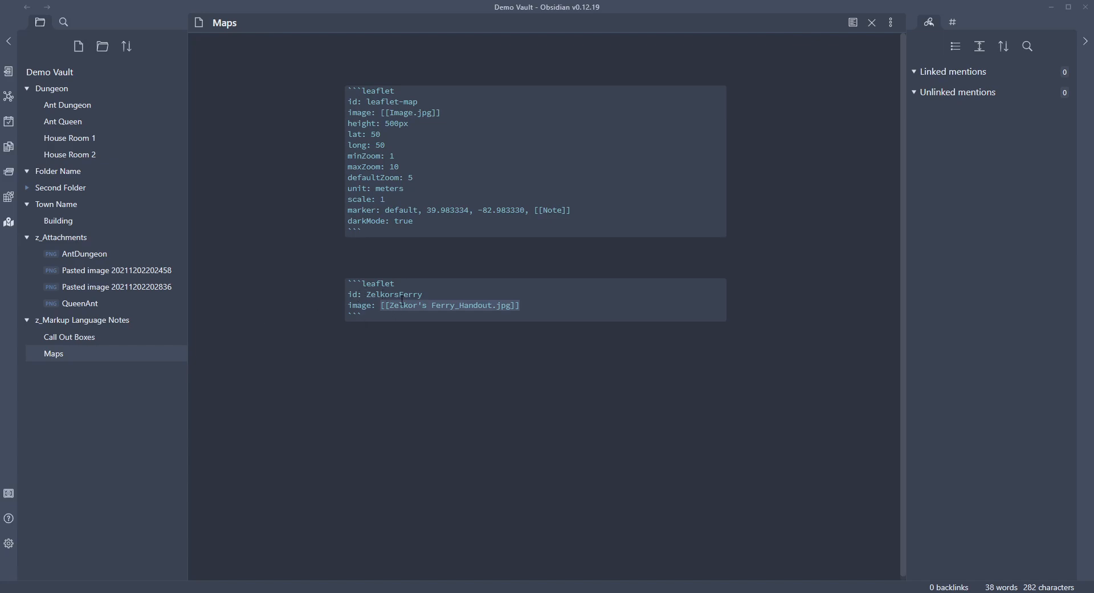
Step: Return to the Ant Dungeon note in reading view and examine the markers on its two leaflet maps
{"action": "left_click", "coordinate": [71, 105]}
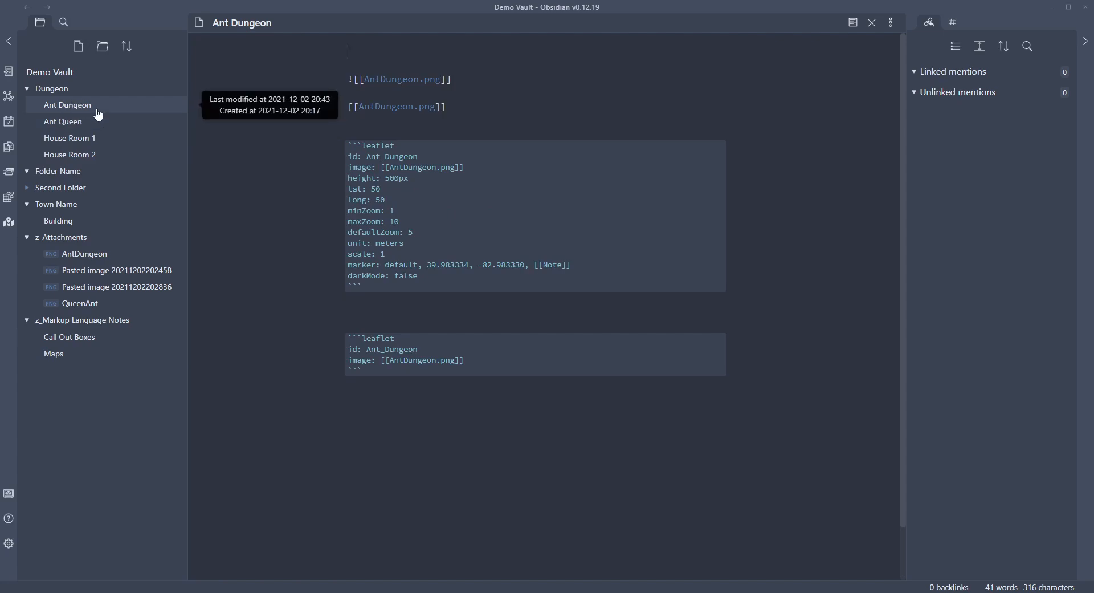
{"action": "left_click", "coordinate": [853, 22]}
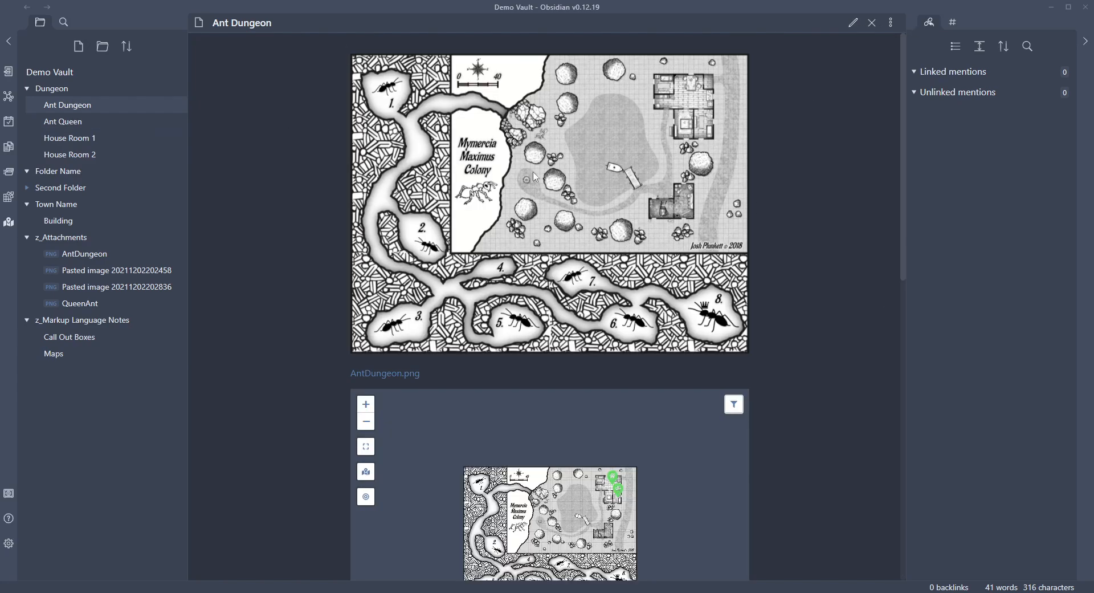
{"action": "scroll", "coordinate": [784, 285], "scroll_direction": "down", "scroll_amount": 6}
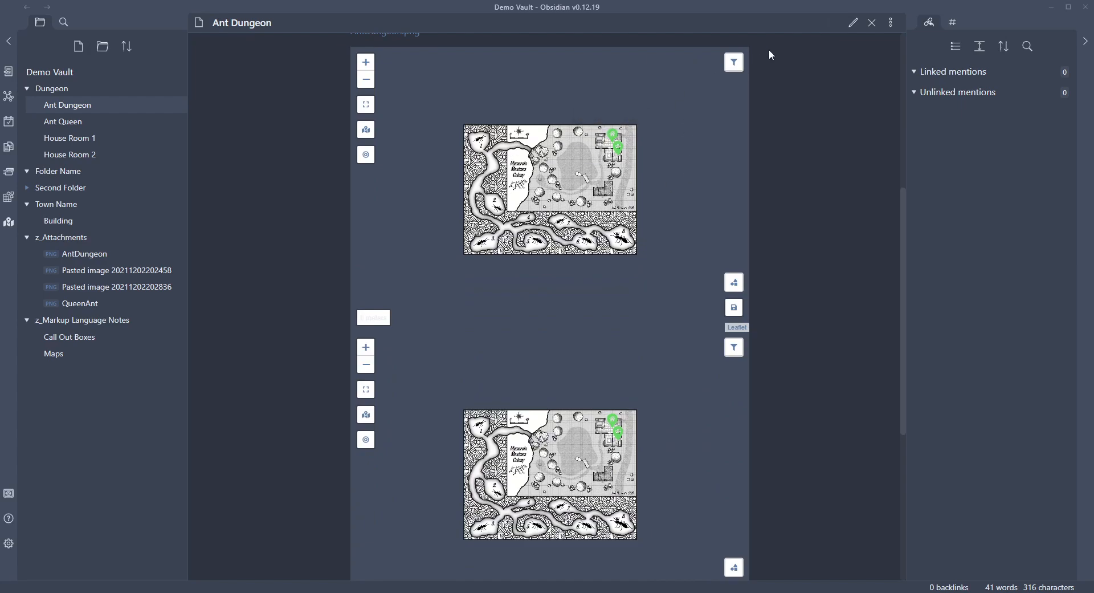
Step: Change the ids of the two leaflet code blocks to Ant_Dungeon1 and Ant_Dungeon2
{"action": "left_click", "coordinate": [853, 22]}
{"action": "left_click_drag", "start_coordinate": [418, 97], "coordinate": [369, 97]}
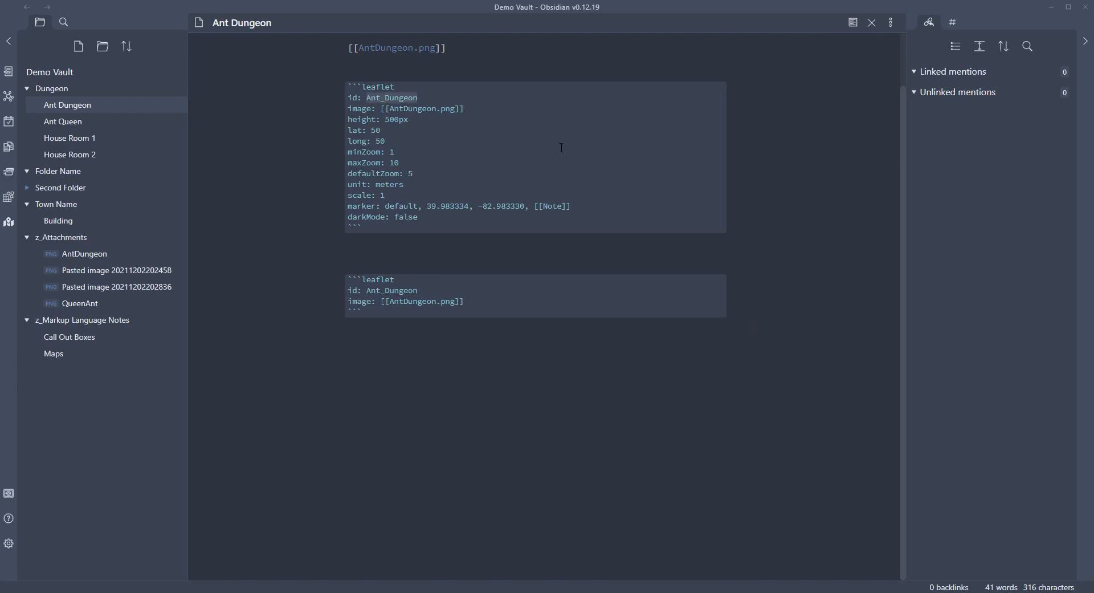
{"action": "left_click", "coordinate": [419, 98]}
{"action": "type", "text": "2"}
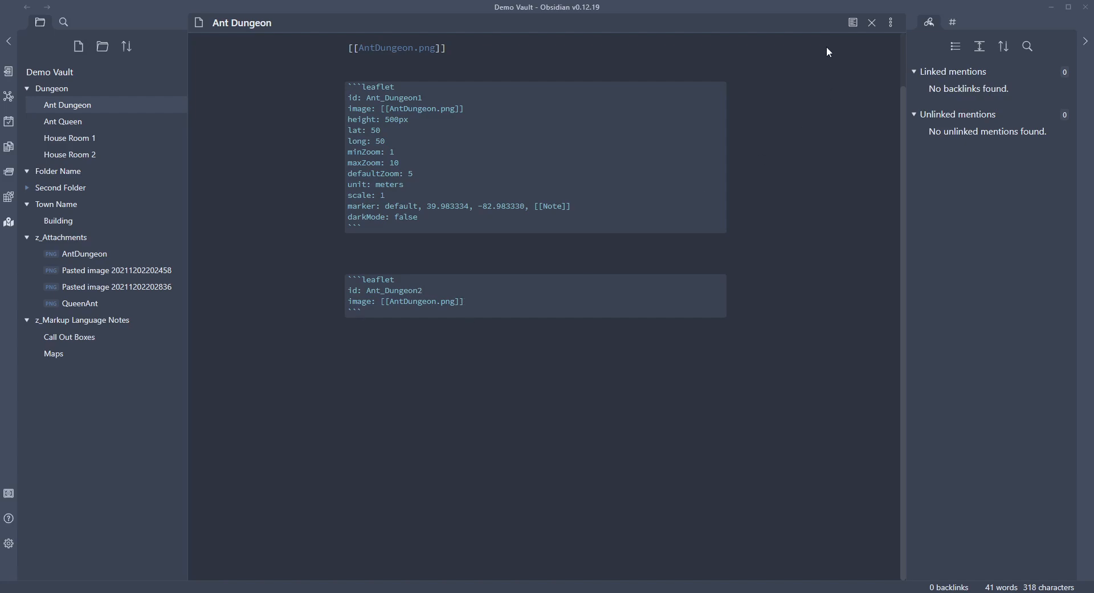
Step: Change the first leaflet block's id to Ant_Dungeon and view the two maps in reading view
{"action": "left_click", "coordinate": [853, 22]}
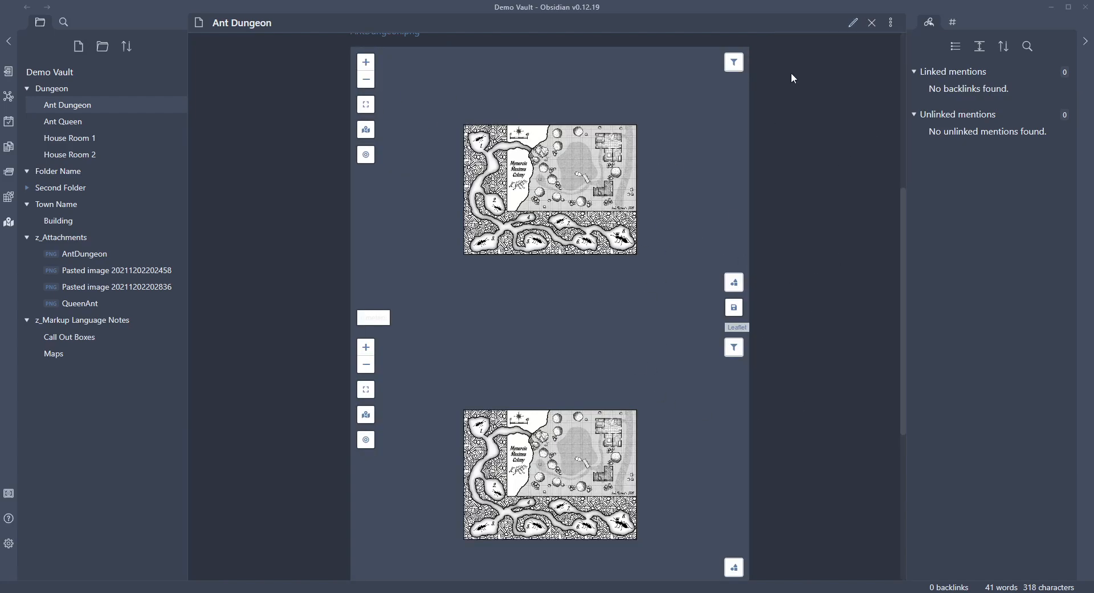
{"action": "left_click", "coordinate": [853, 22]}
{"action": "left_click", "coordinate": [427, 97]}
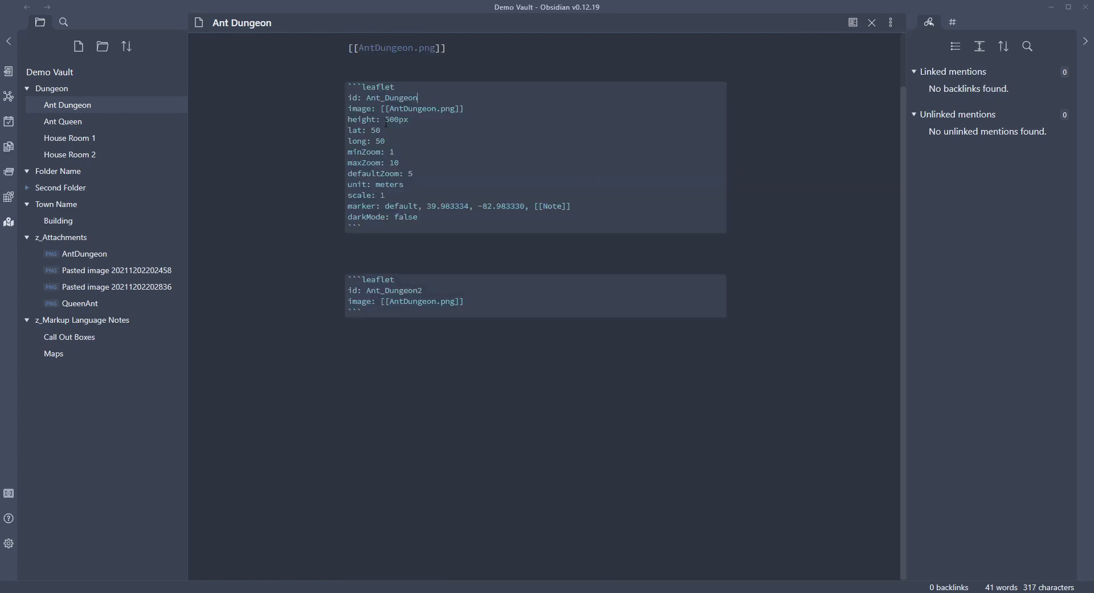
{"action": "left_click", "coordinate": [853, 22]}
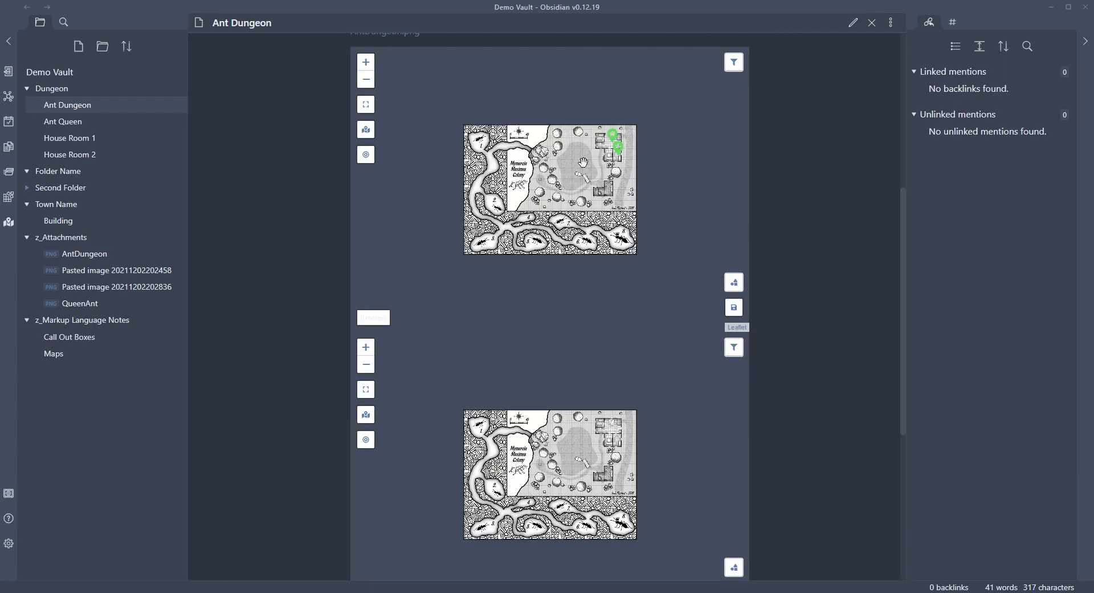
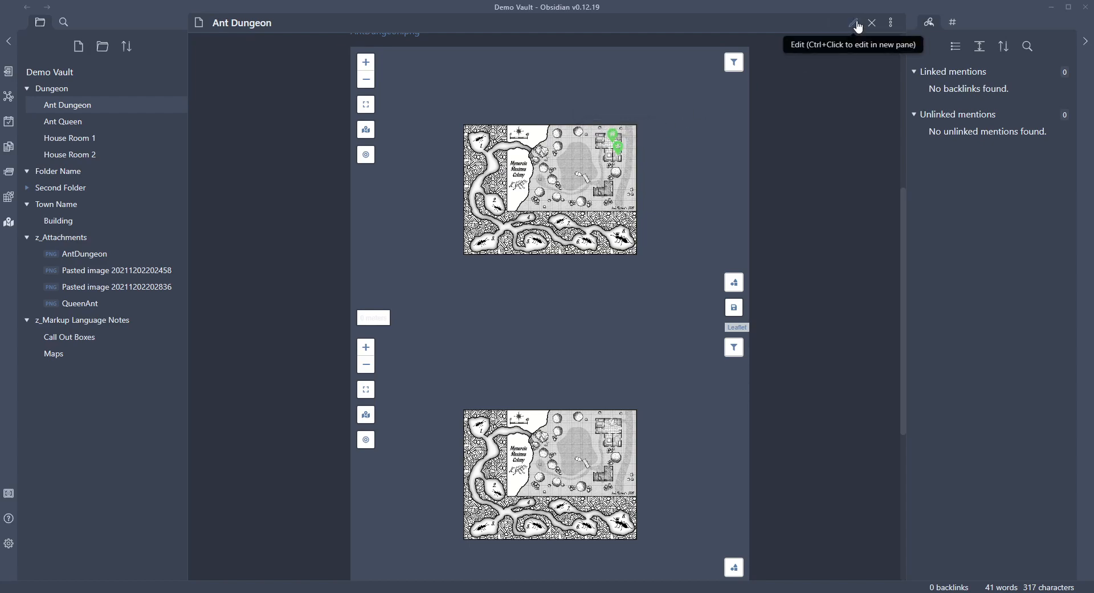
Step: Check the second leaflet block's id, then place a Room marker on the lake area of the second map in reading view
{"action": "left_click", "coordinate": [853, 23]}
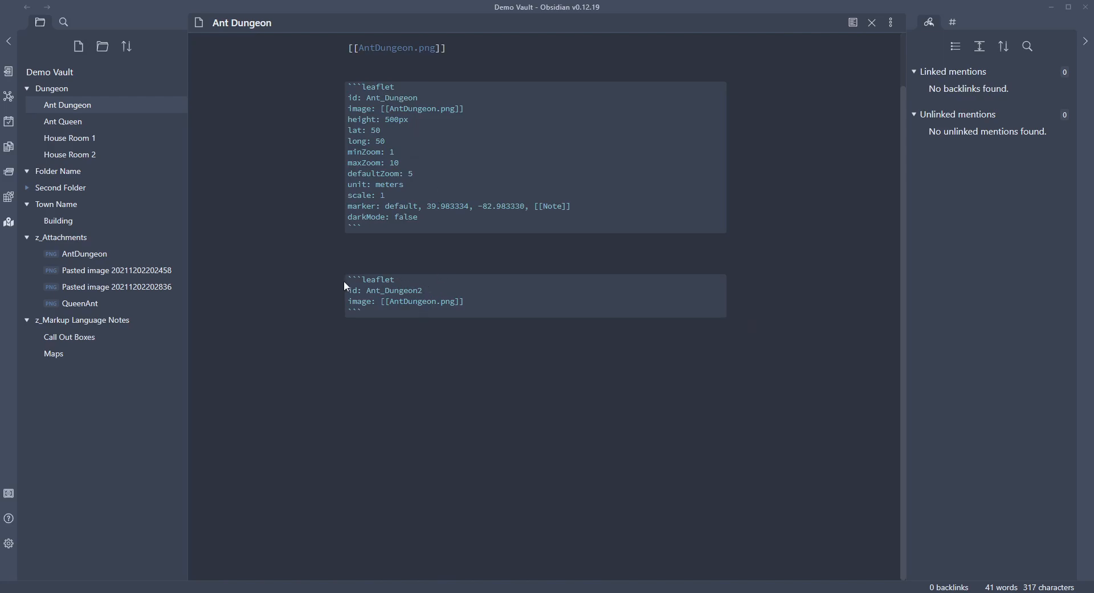
{"action": "left_click_drag", "start_coordinate": [367, 290], "coordinate": [424, 290]}
{"action": "left_click", "coordinate": [846, 22]}
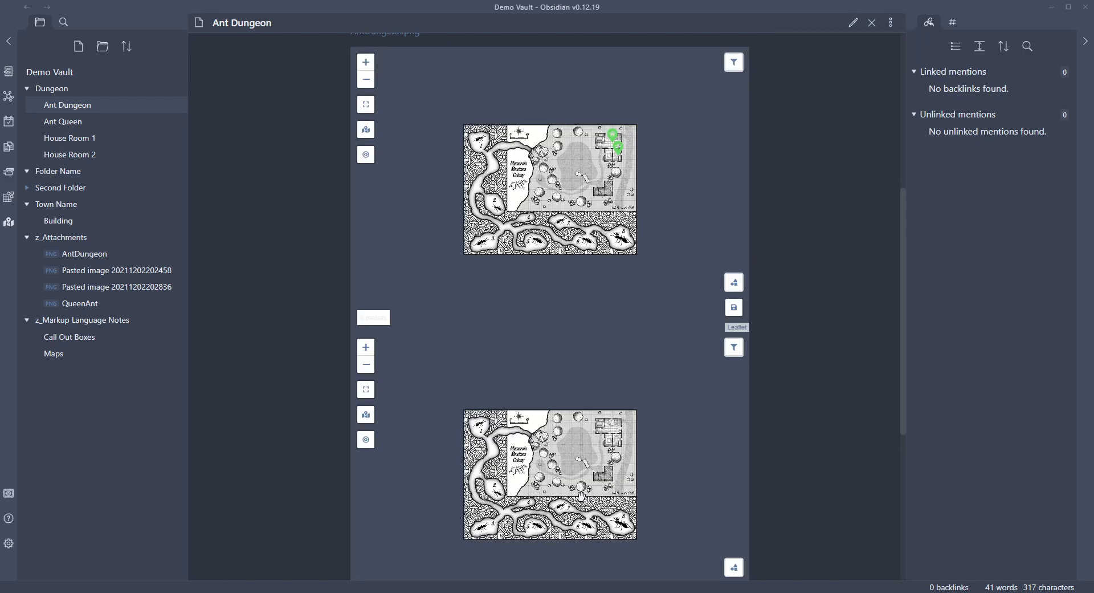
{"action": "scroll", "coordinate": [585, 495], "scroll_direction": "down", "scroll_amount": 1}
{"action": "right_click", "coordinate": [566, 392]}
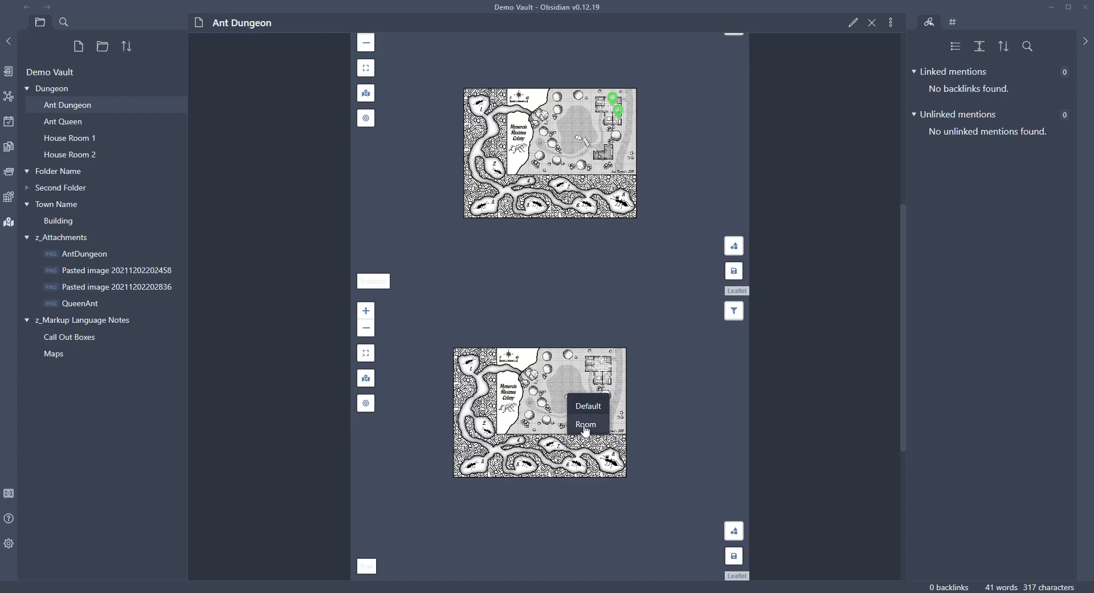
{"action": "left_click", "coordinate": [586, 425]}
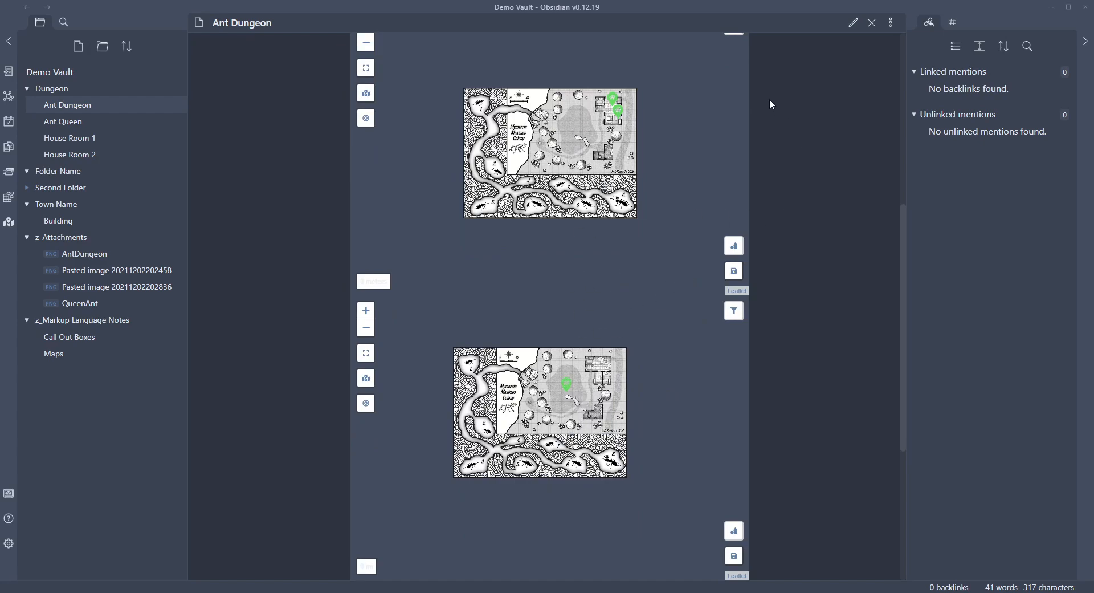
Step: Try giving the first leaflet block the same id as the second, Ant_Dungeon2, and compare both maps in reading view
{"action": "scroll", "coordinate": [774, 163], "scroll_direction": "up", "scroll_amount": 2}
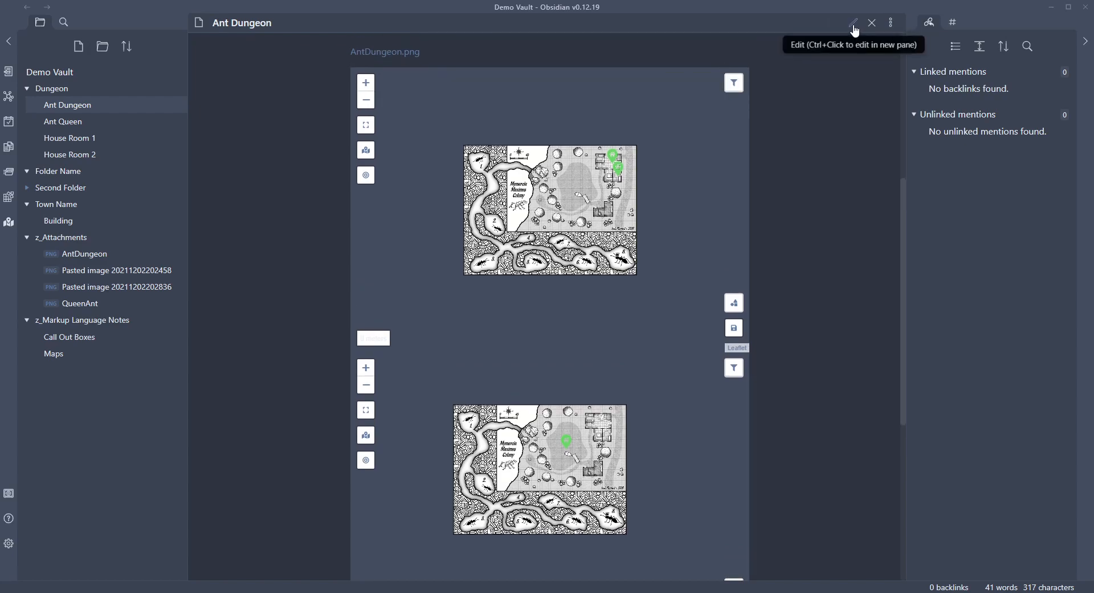
{"action": "left_click", "coordinate": [853, 22]}
{"action": "left_click", "coordinate": [433, 98]}
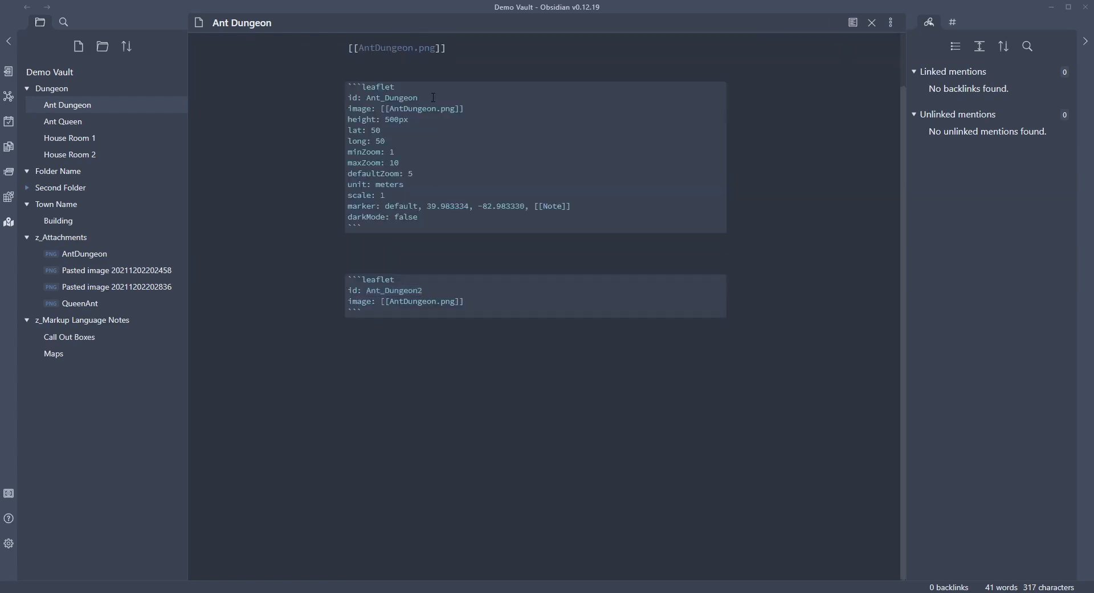
{"action": "left_click", "coordinate": [853, 23]}
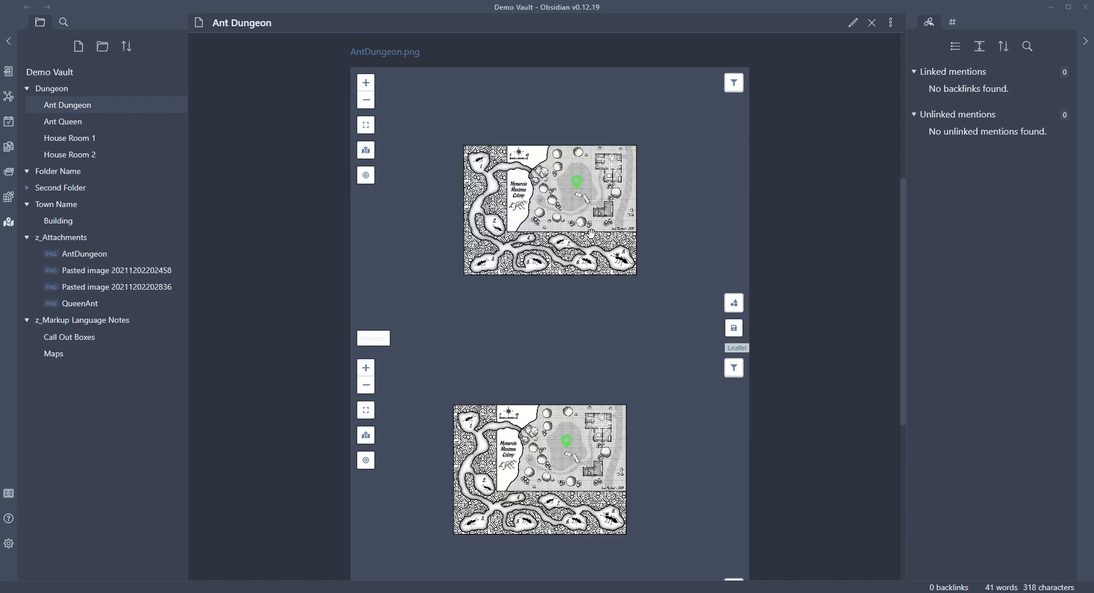
Step: Restore the first leaflet block's id to Ant_Dungeon and examine the room markers on its map up close
{"action": "left_click", "coordinate": [853, 22]}
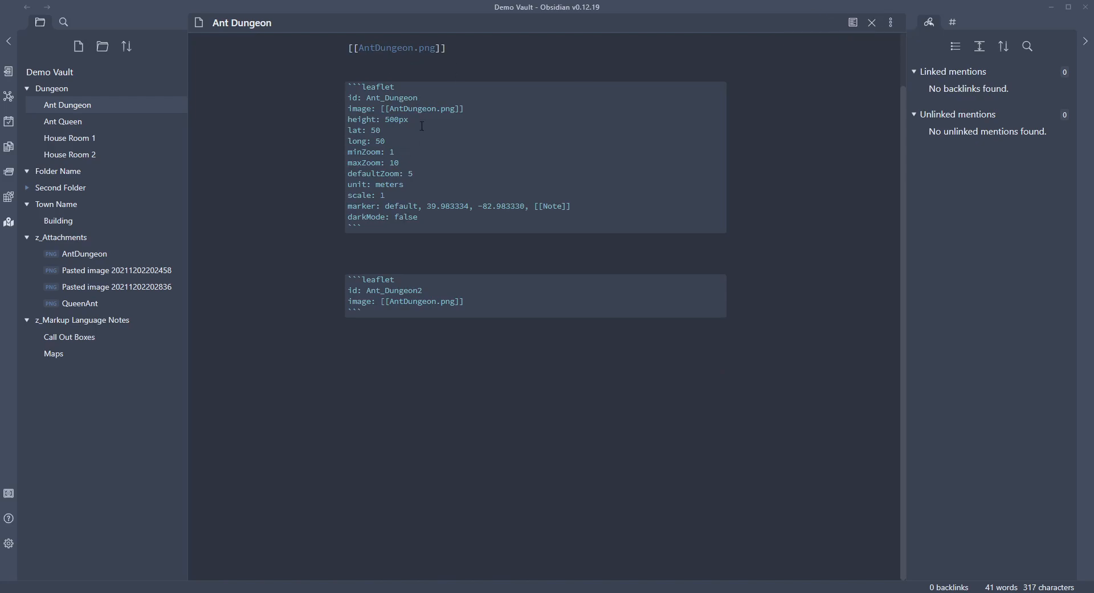
{"action": "left_click", "coordinate": [853, 22]}
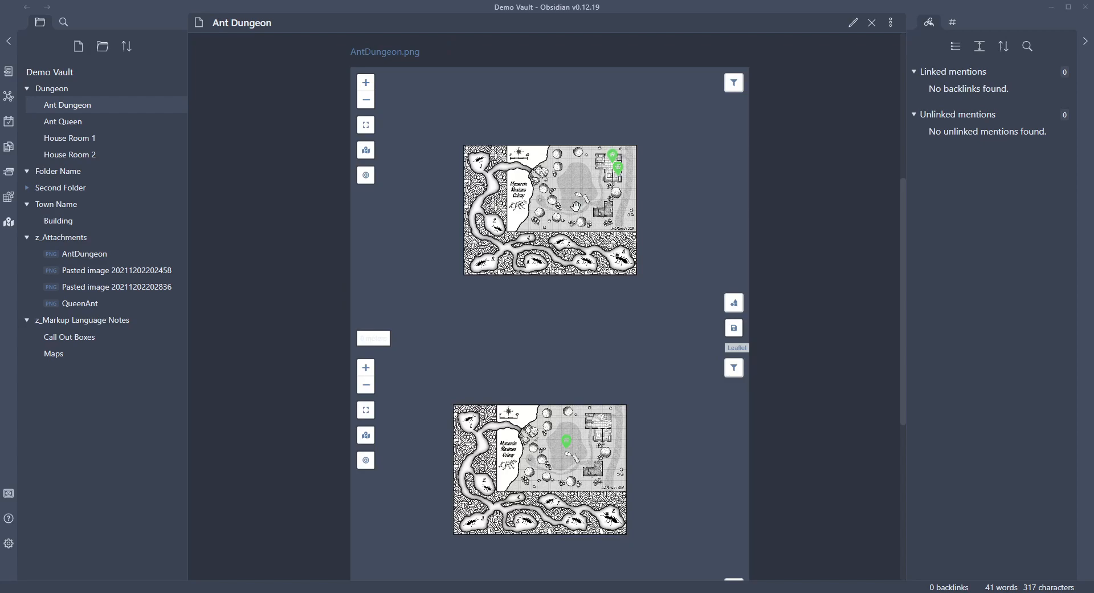
{"action": "scroll", "coordinate": [592, 192], "scroll_direction": "up", "scroll_amount": 1}
{"action": "left_click_drag", "start_coordinate": [581, 199], "coordinate": [623, 180]}
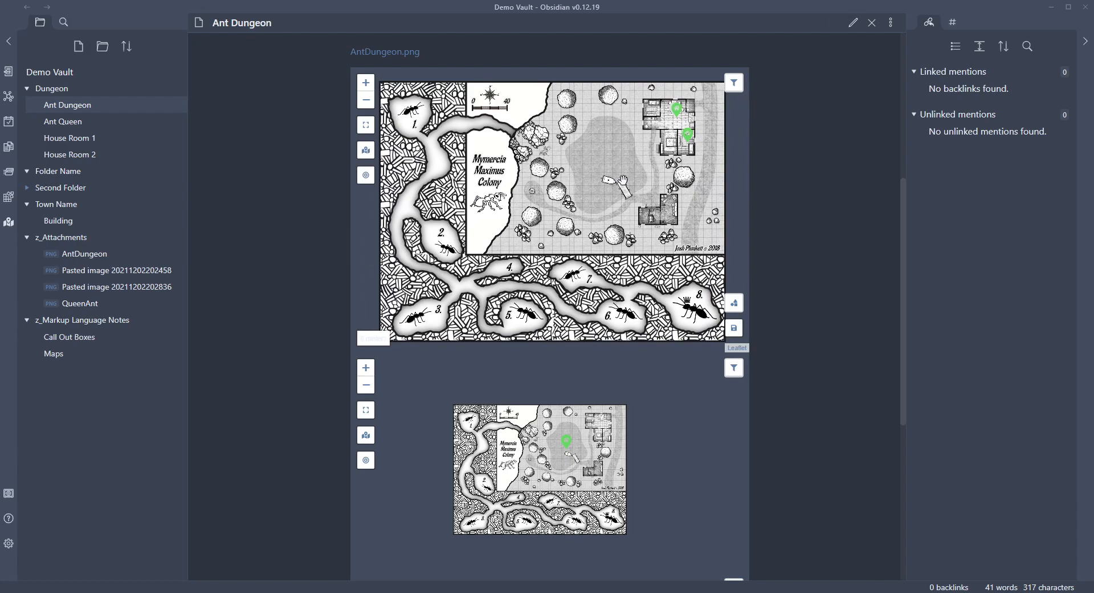
Step: Open the Obsidian Leaflet plugin settings at the additional map markers section
{"action": "left_click", "coordinate": [8, 548]}
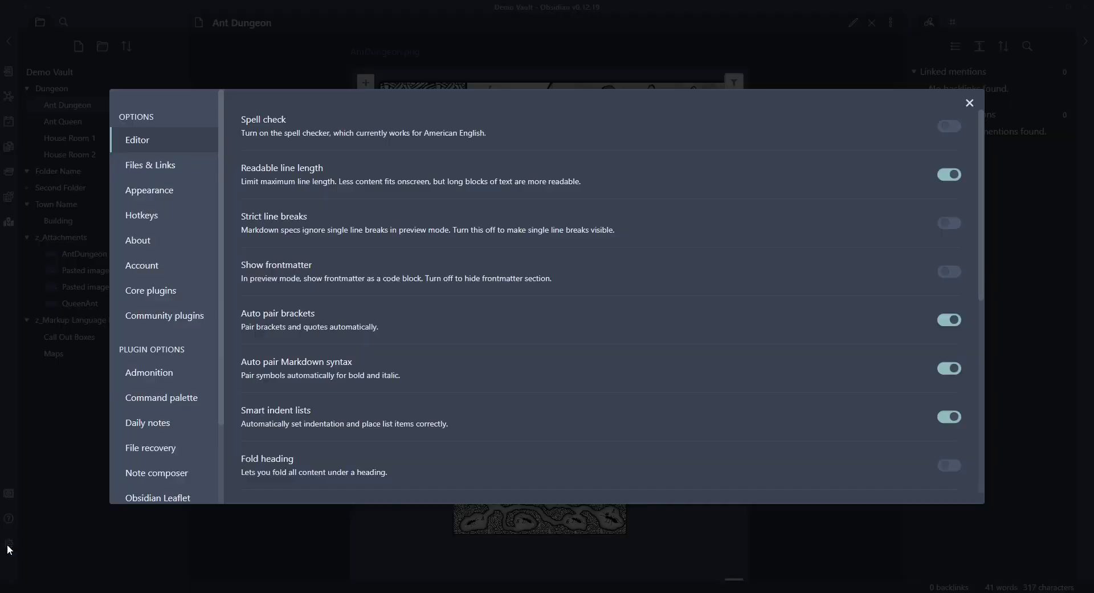
{"action": "scroll", "coordinate": [595, 390], "scroll_direction": "down", "scroll_amount": 1}
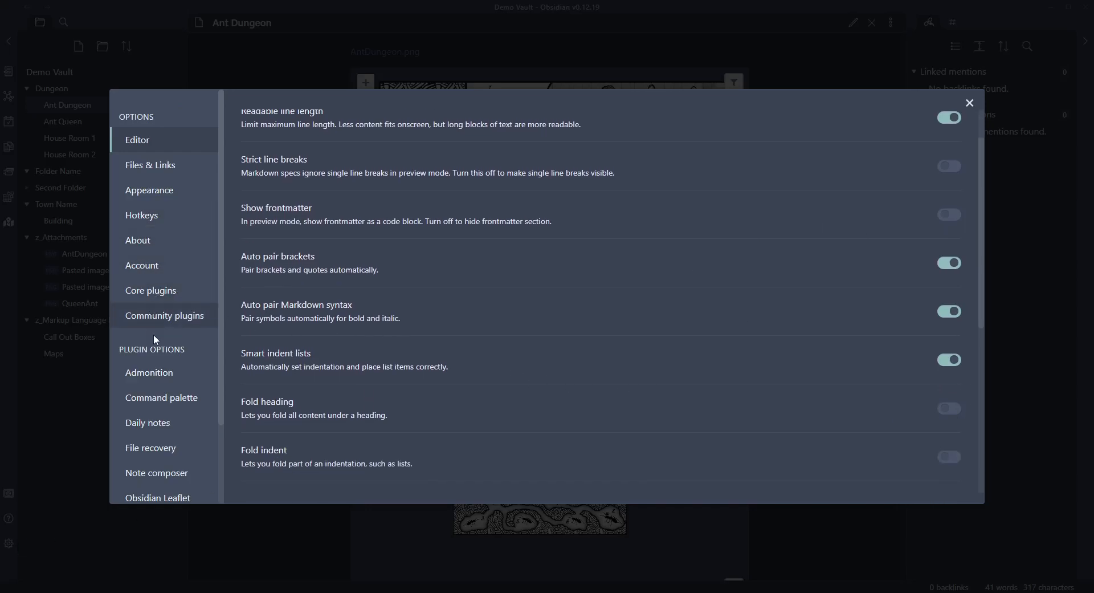
{"action": "scroll", "coordinate": [155, 334], "scroll_direction": "down", "scroll_amount": 2}
{"action": "left_click", "coordinate": [152, 400]}
{"action": "scroll", "coordinate": [727, 305], "scroll_direction": "down", "scroll_amount": 8}
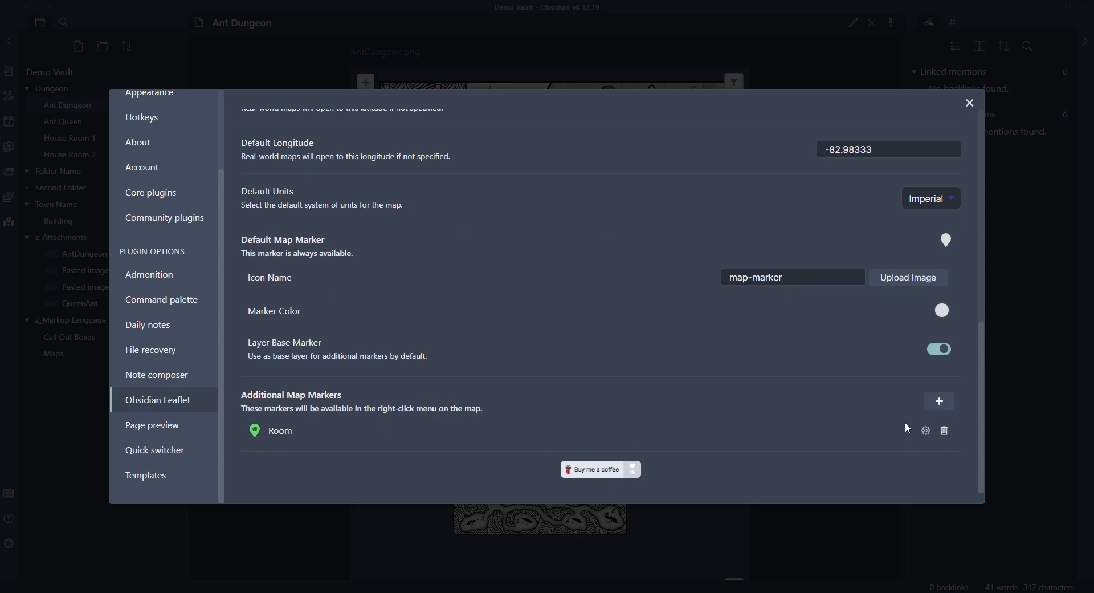
Step: Start a new additional map marker and name it Encounter
{"action": "left_click", "coordinate": [939, 400]}
{"action": "left_click", "coordinate": [610, 124]}
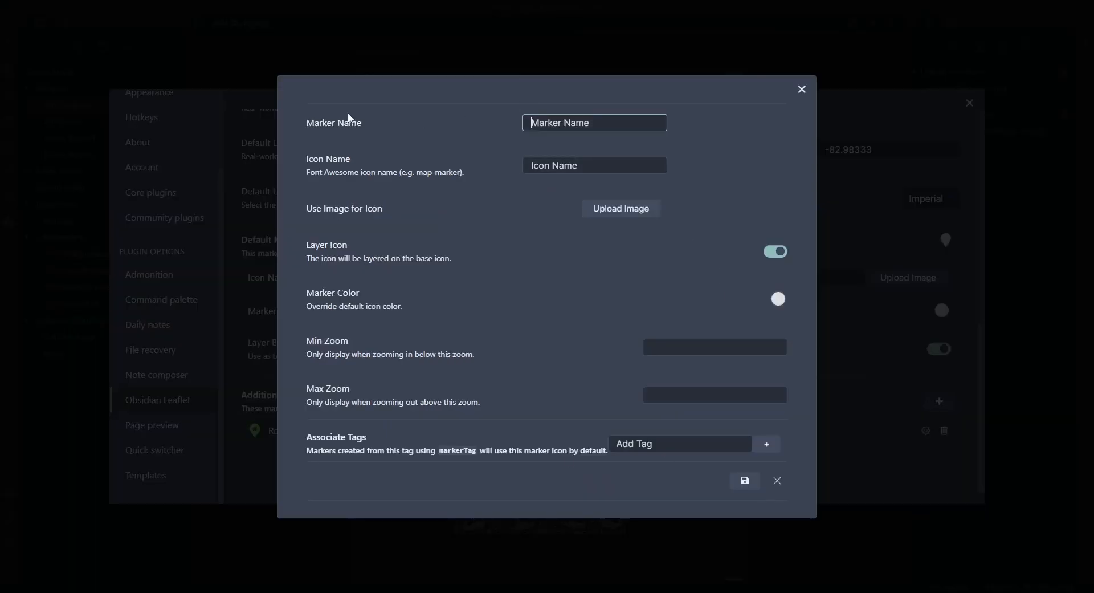
{"action": "type", "text": "Dungeon"}
{"action": "key", "text": "ctrl+a"}
{"action": "type", "text": "Encou"}
Step: Examine the icon names available for the Encounter marker, then close the marker form without saving
{"action": "left_click", "coordinate": [575, 167]}
{"action": "scroll", "coordinate": [627, 229], "scroll_direction": "down", "scroll_amount": 2}
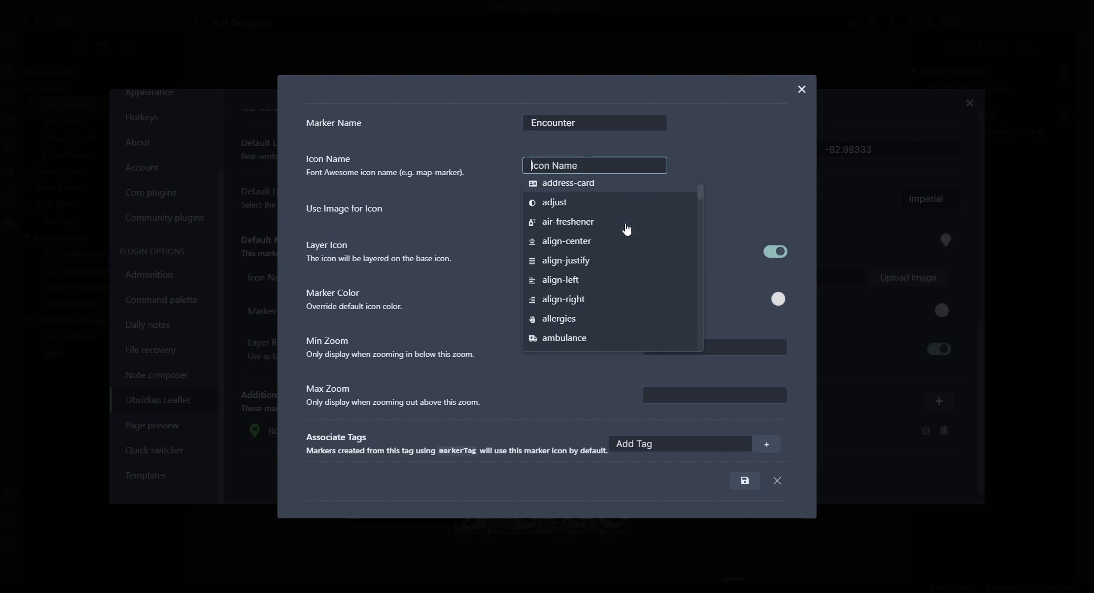
{"action": "scroll", "coordinate": [627, 230], "scroll_direction": "down", "scroll_amount": 3}
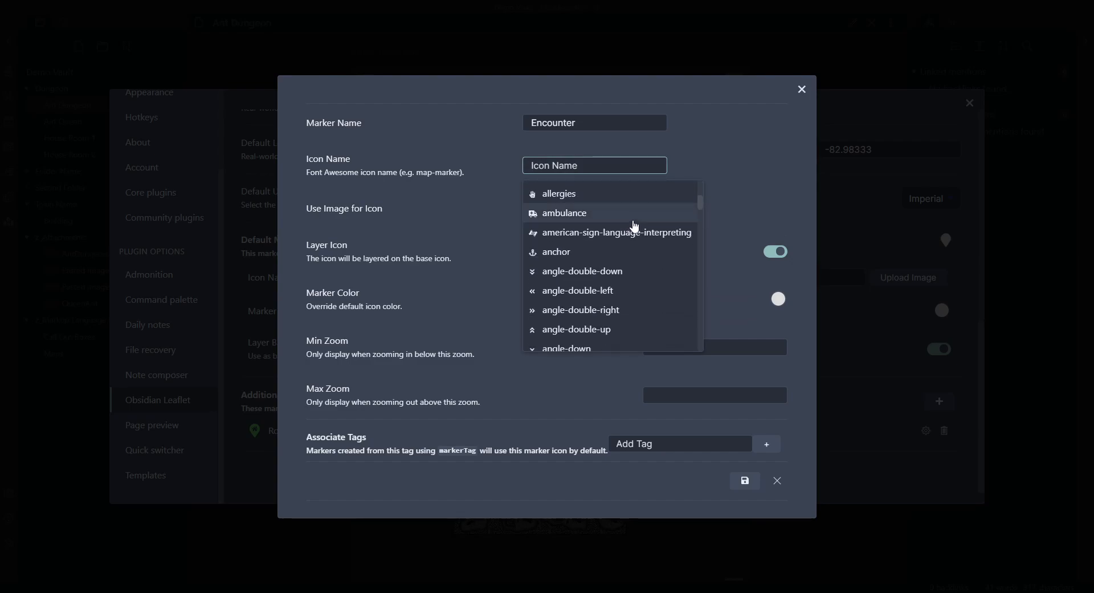
{"action": "scroll", "coordinate": [638, 228], "scroll_direction": "down", "scroll_amount": 4}
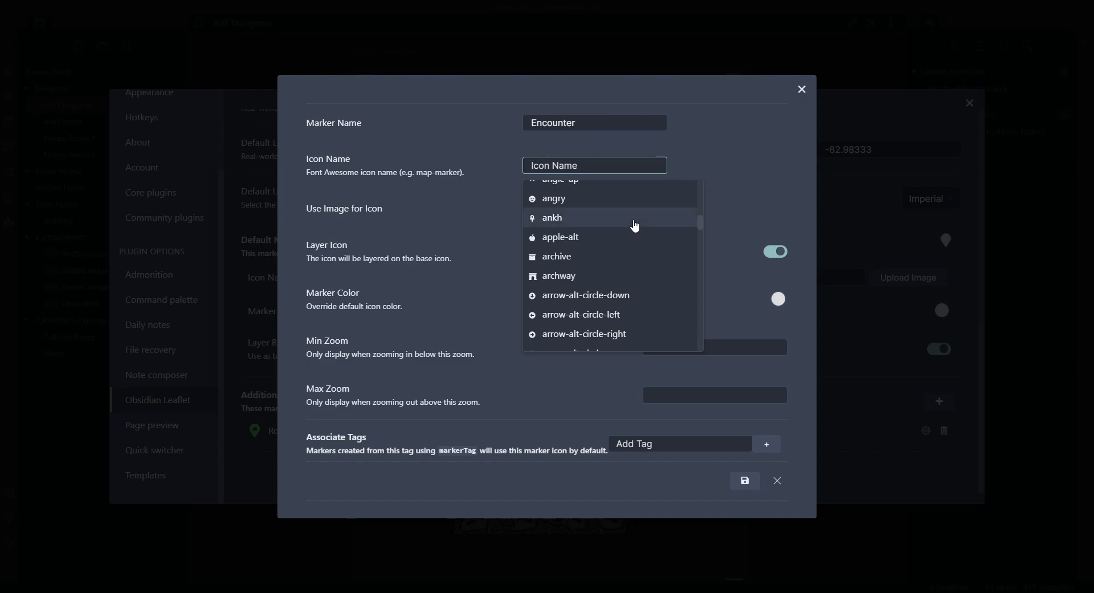
{"action": "scroll", "coordinate": [635, 226], "scroll_direction": "down", "scroll_amount": 5}
{"action": "scroll", "coordinate": [636, 228], "scroll_direction": "down", "scroll_amount": 4}
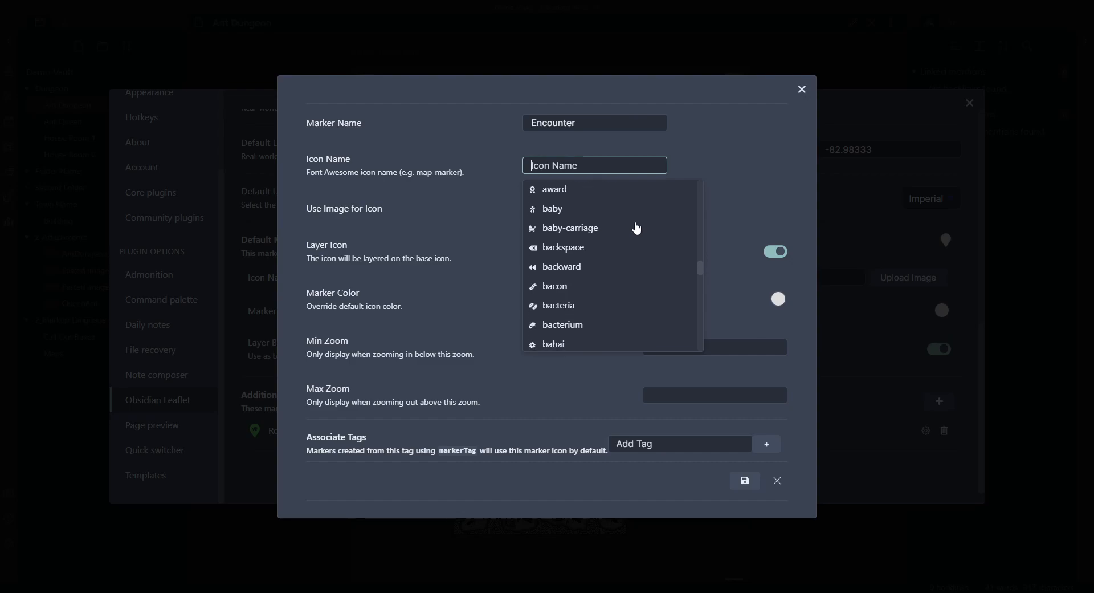
{"action": "scroll", "coordinate": [636, 228], "scroll_direction": "down", "scroll_amount": 2}
{"action": "scroll", "coordinate": [636, 231], "scroll_direction": "down", "scroll_amount": 3}
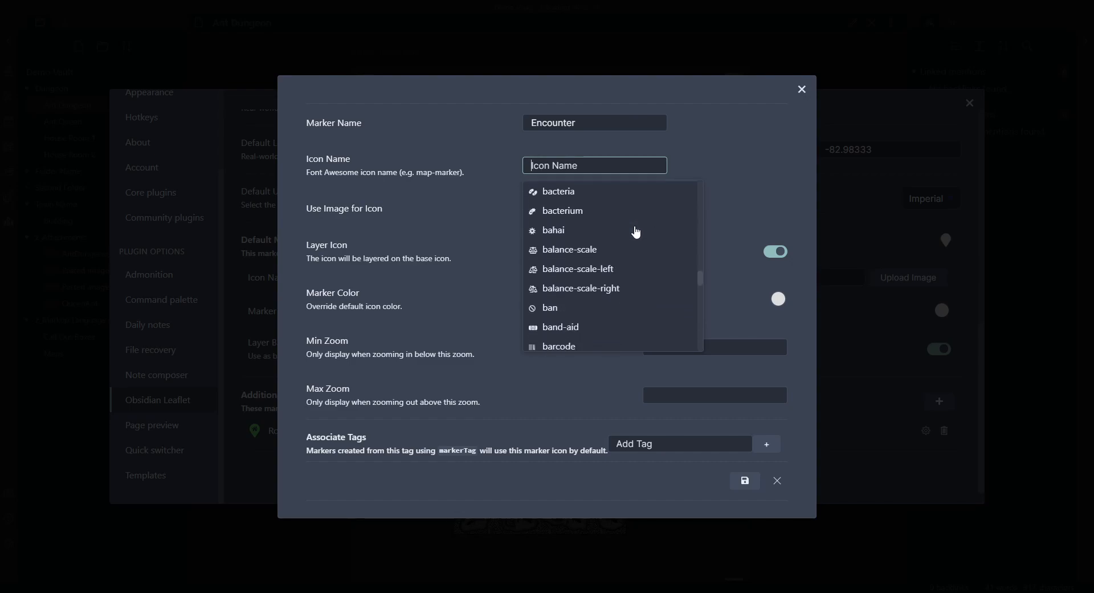
{"action": "scroll", "coordinate": [637, 234], "scroll_direction": "down", "scroll_amount": 7}
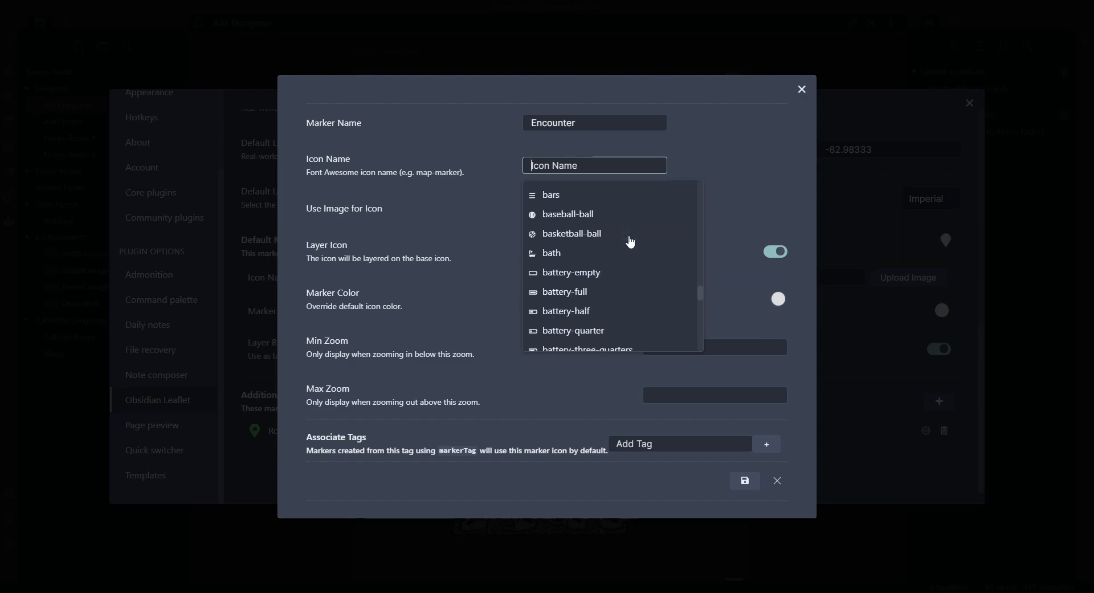
{"action": "scroll", "coordinate": [630, 243], "scroll_direction": "down", "scroll_amount": 3}
{"action": "left_click", "coordinate": [754, 254]}
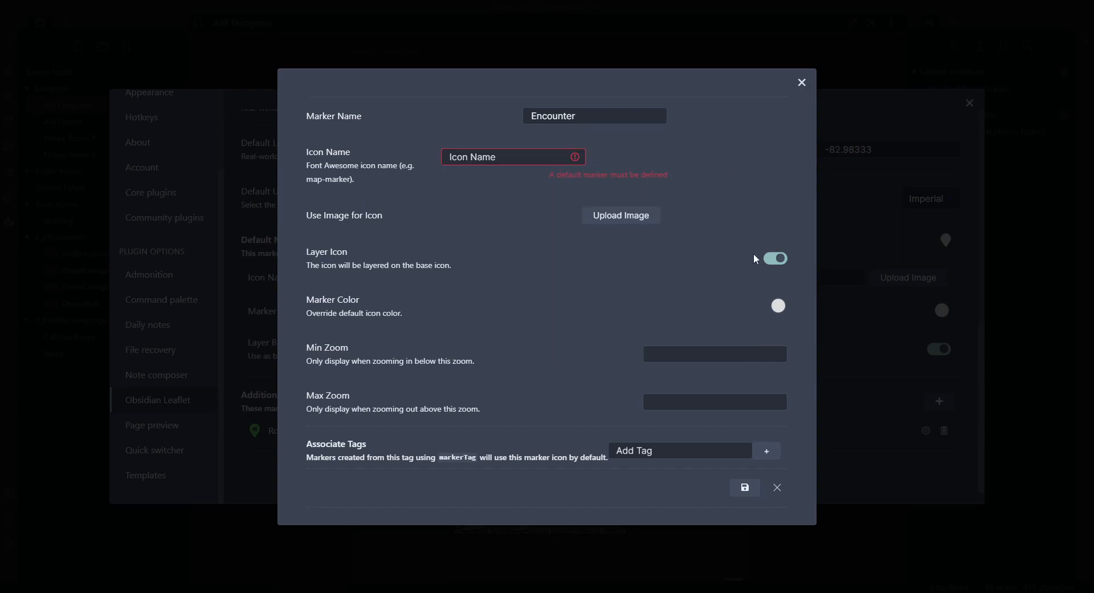
{"action": "left_click", "coordinate": [802, 84]}
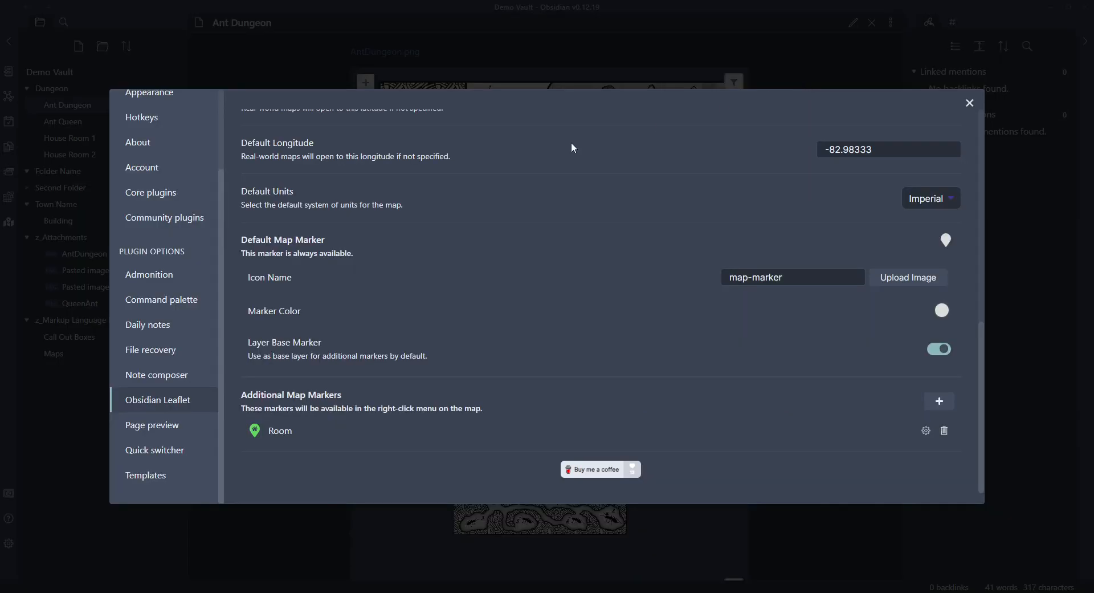
Step: Browse the community plugins and search them for icons
{"action": "left_click", "coordinate": [147, 219]}
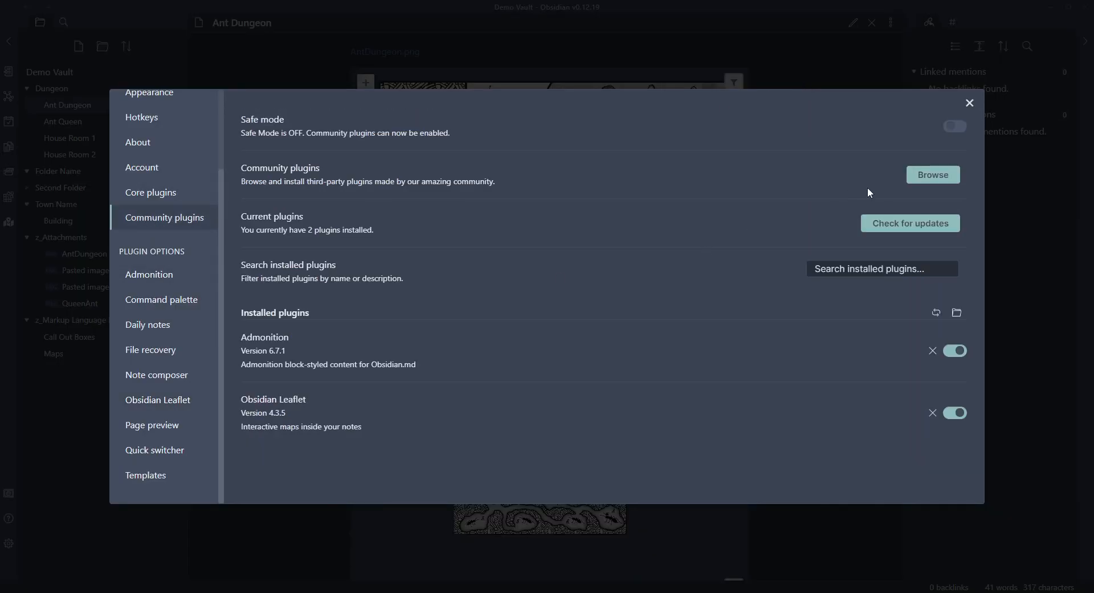
{"action": "left_click", "coordinate": [925, 177]}
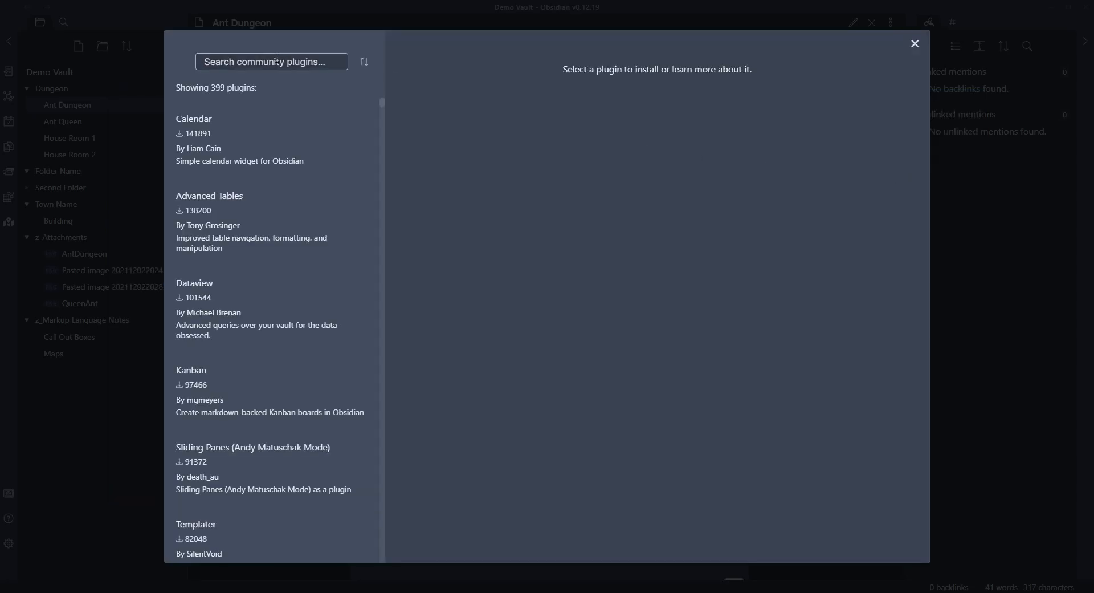
{"action": "type", "text": "icons"}
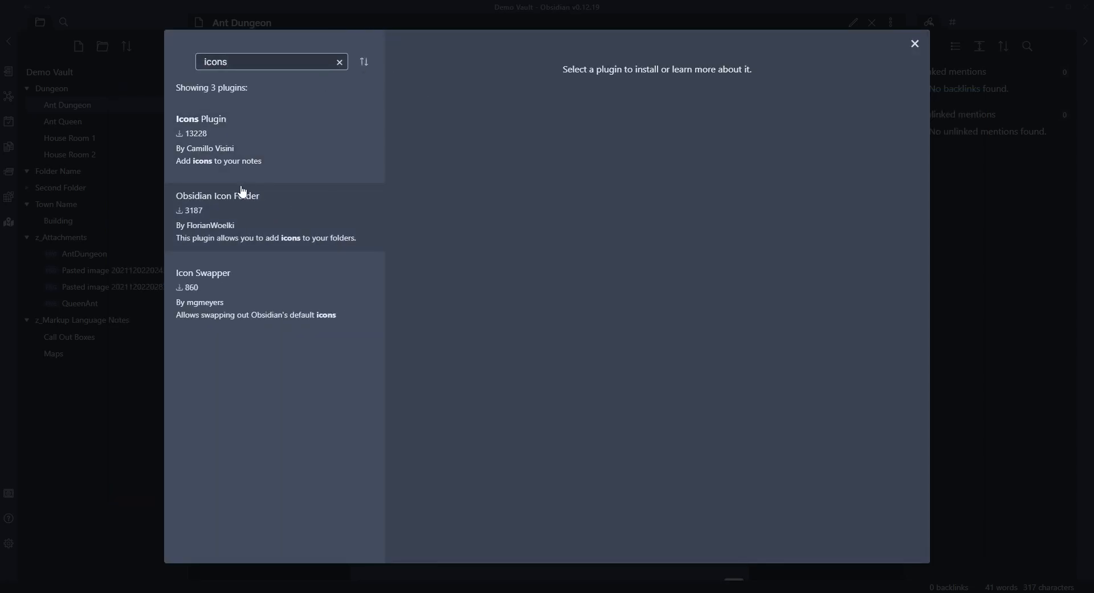
Step: Examine the descriptions of the Icons Plugin, Obsidian Icon Folder and Icon Swapper plugins
{"action": "left_click", "coordinate": [235, 142]}
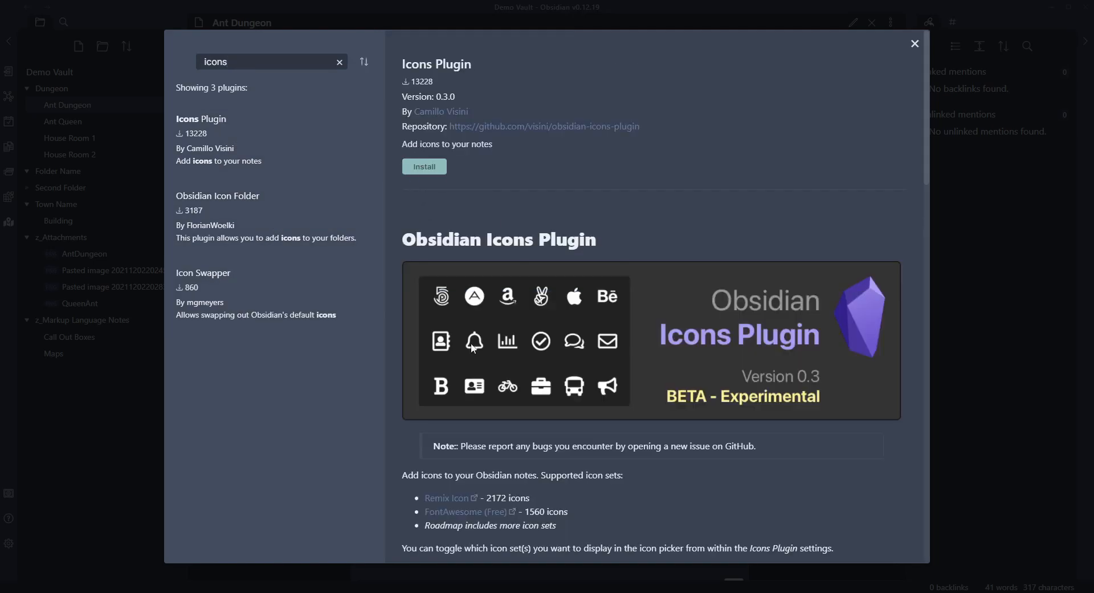
{"action": "scroll", "coordinate": [415, 321], "scroll_direction": "down", "scroll_amount": 3}
{"action": "scroll", "coordinate": [623, 314], "scroll_direction": "down", "scroll_amount": 1}
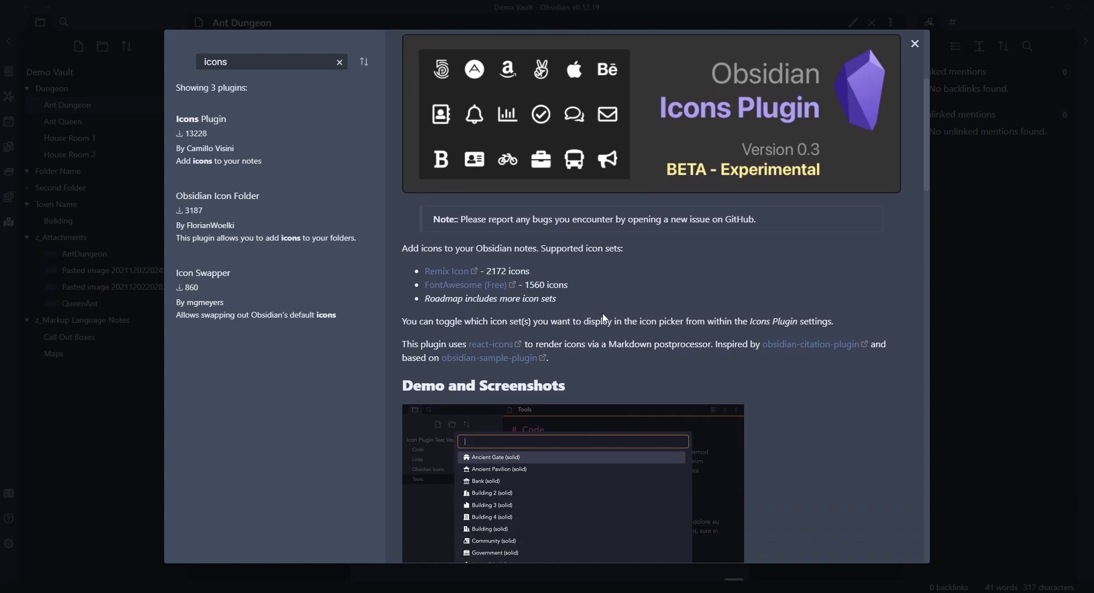
{"action": "left_click", "coordinate": [283, 201]}
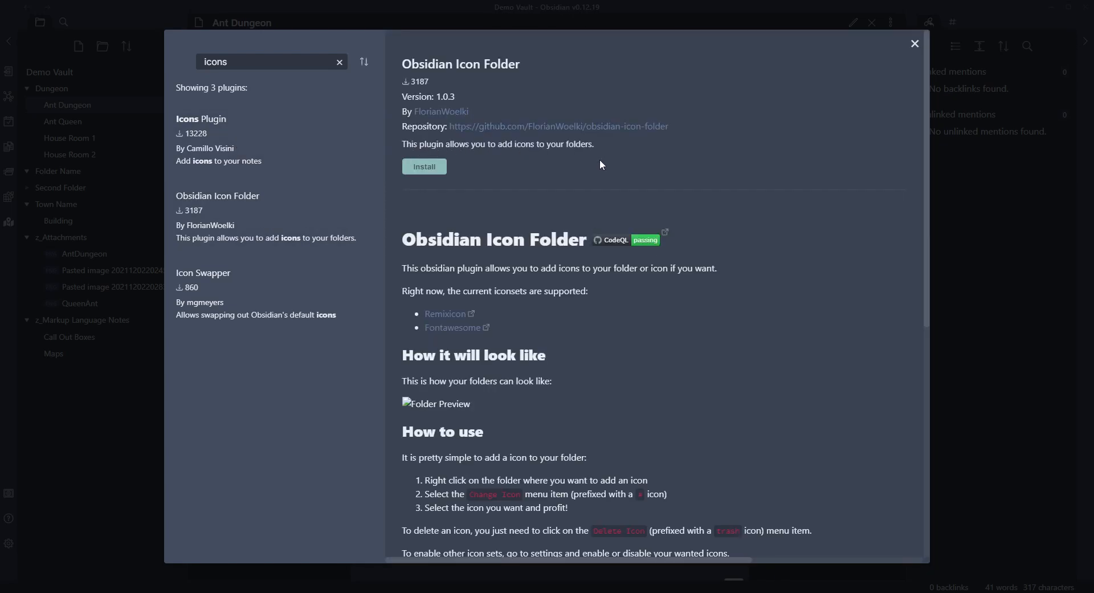
{"action": "left_click", "coordinate": [263, 305]}
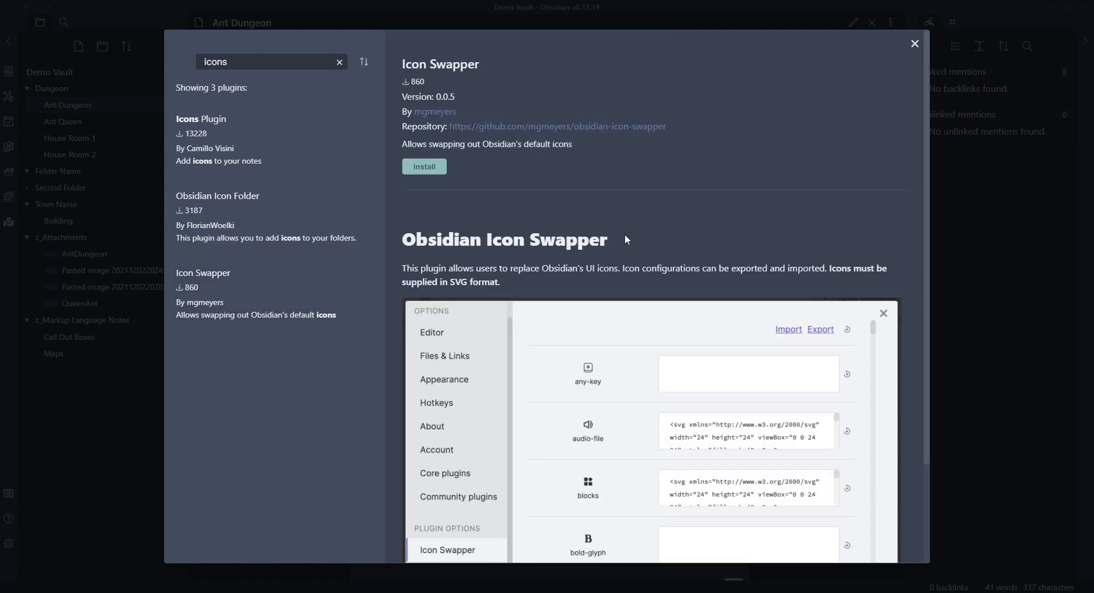
{"action": "scroll", "coordinate": [588, 284], "scroll_direction": "down", "scroll_amount": 1}
{"action": "scroll", "coordinate": [593, 287], "scroll_direction": "up", "scroll_amount": 1}
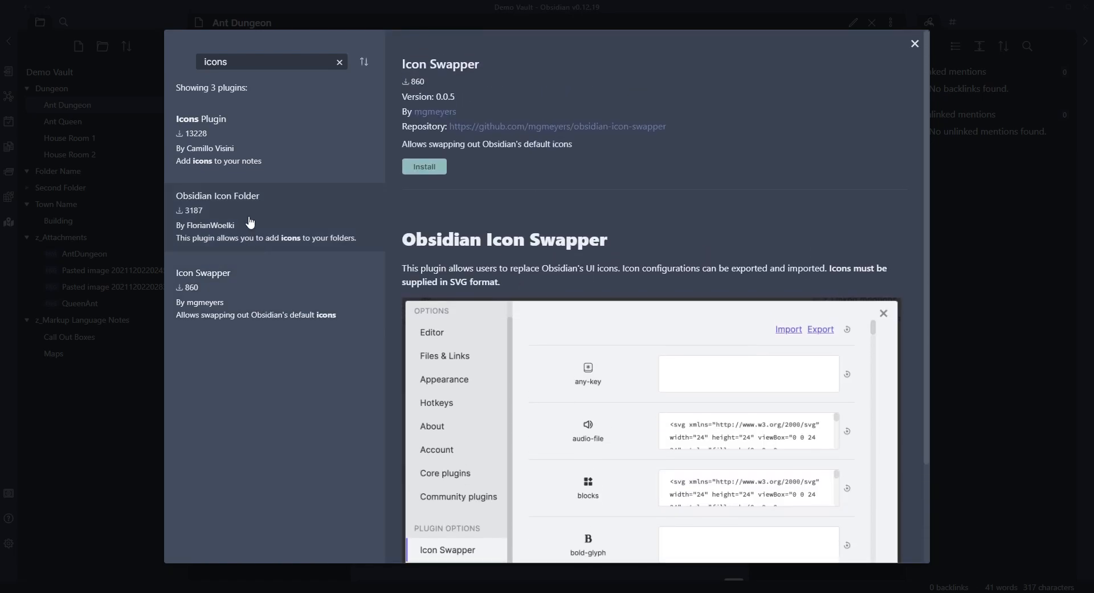
Step: Broaden the community plugin search to the singular term icon
{"action": "left_click", "coordinate": [238, 64]}
{"action": "key", "text": "BackSpace"}
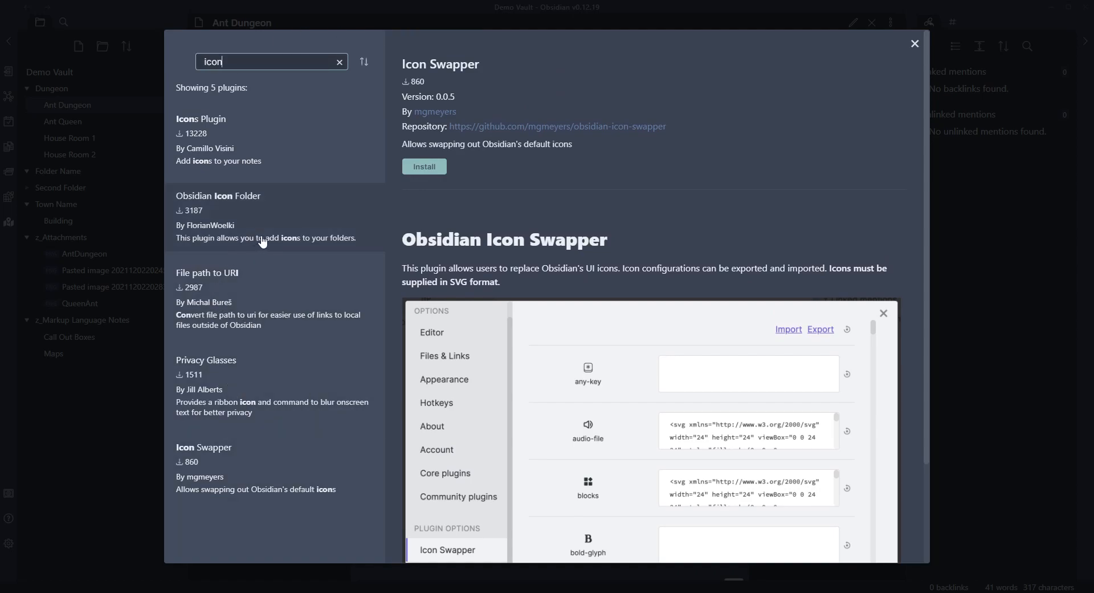
Step: Leave the community plugin browser and start a new additional map marker named Encounter in the Obsidian Leaflet settings
{"action": "left_click", "coordinate": [915, 44]}
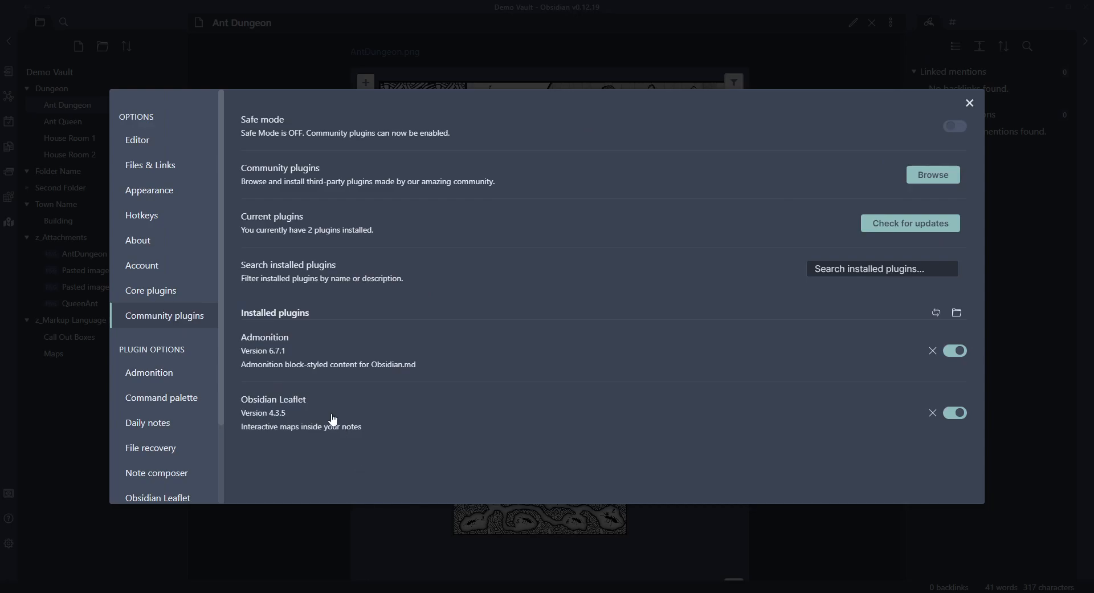
{"action": "scroll", "coordinate": [176, 446], "scroll_direction": "down", "scroll_amount": 3}
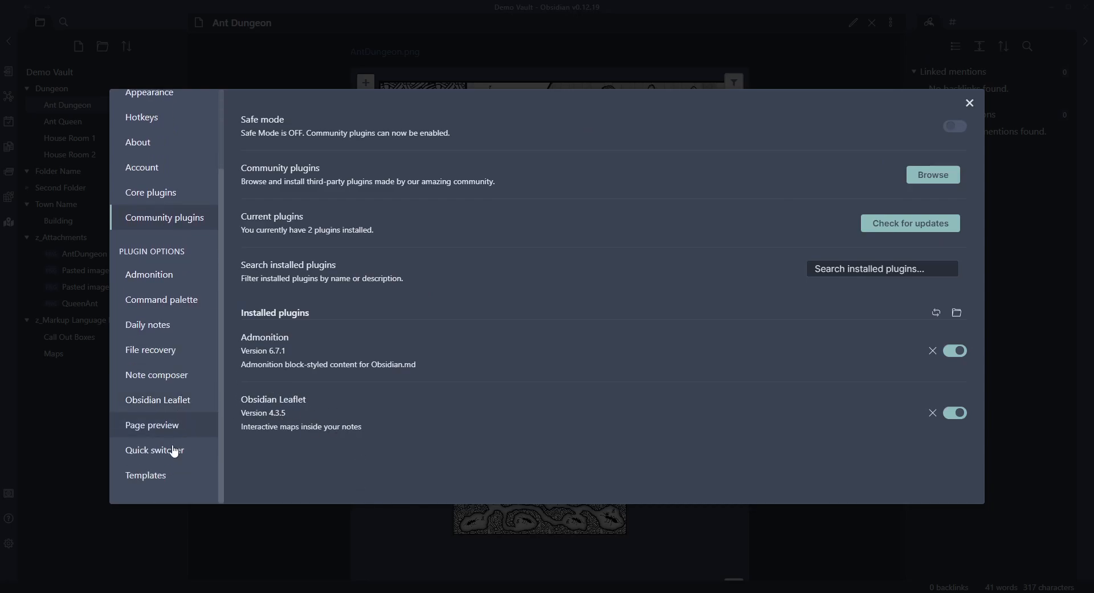
{"action": "left_click", "coordinate": [164, 403]}
{"action": "scroll", "coordinate": [847, 254], "scroll_direction": "down", "scroll_amount": 10}
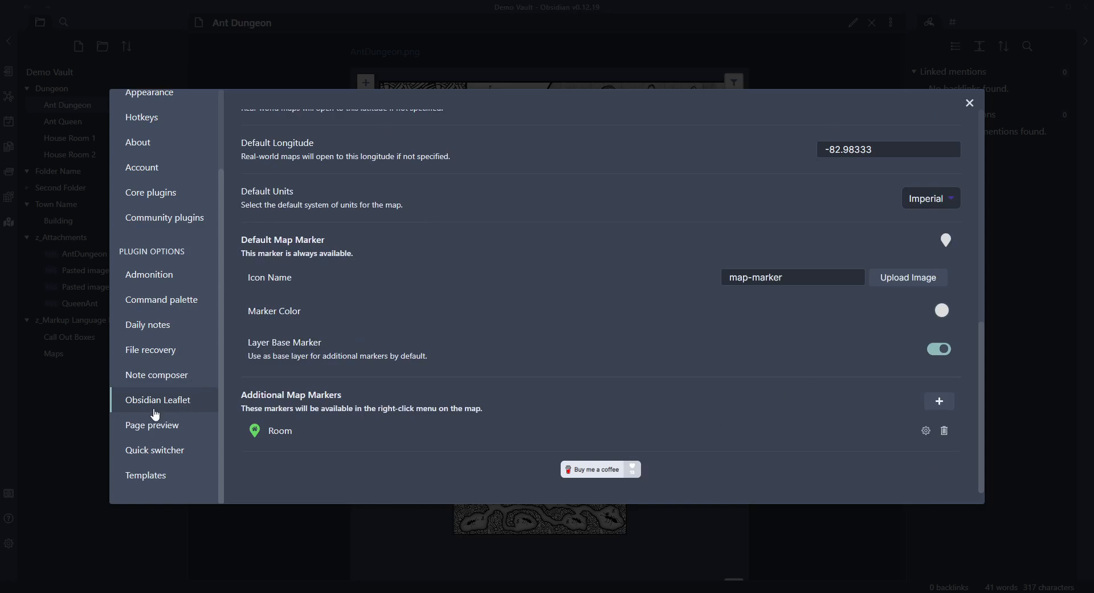
{"action": "left_click", "coordinate": [939, 401]}
{"action": "left_click", "coordinate": [575, 117]}
{"action": "type", "text": "Encounter"}
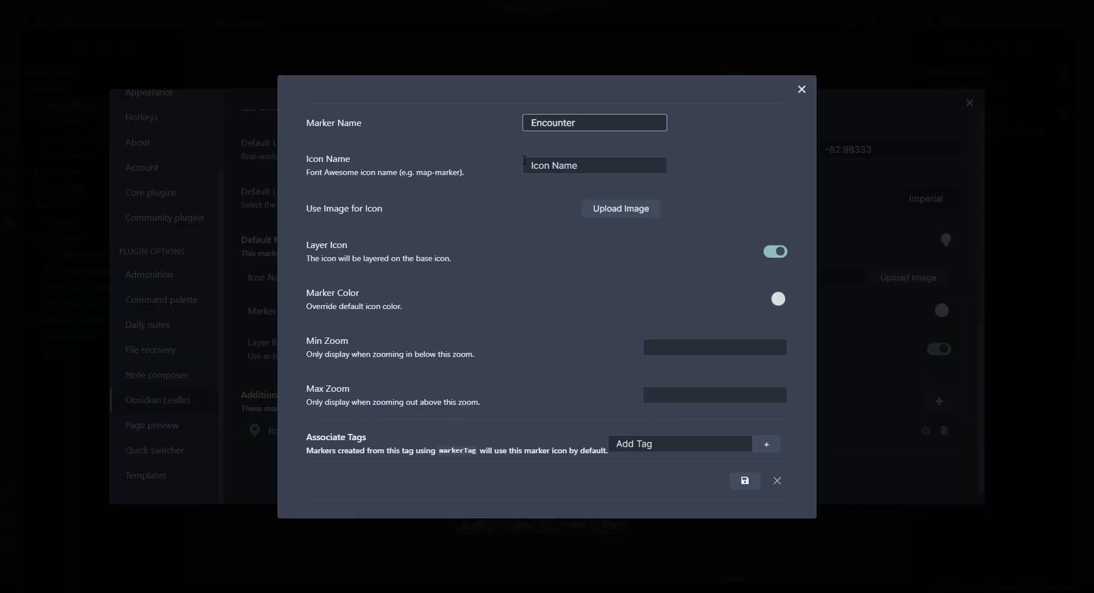
Step: Choose biohazard as the icon for the Encounter marker
{"action": "left_click", "coordinate": [535, 171]}
{"action": "left_click_drag", "start_coordinate": [700, 188], "coordinate": [690, 315]}
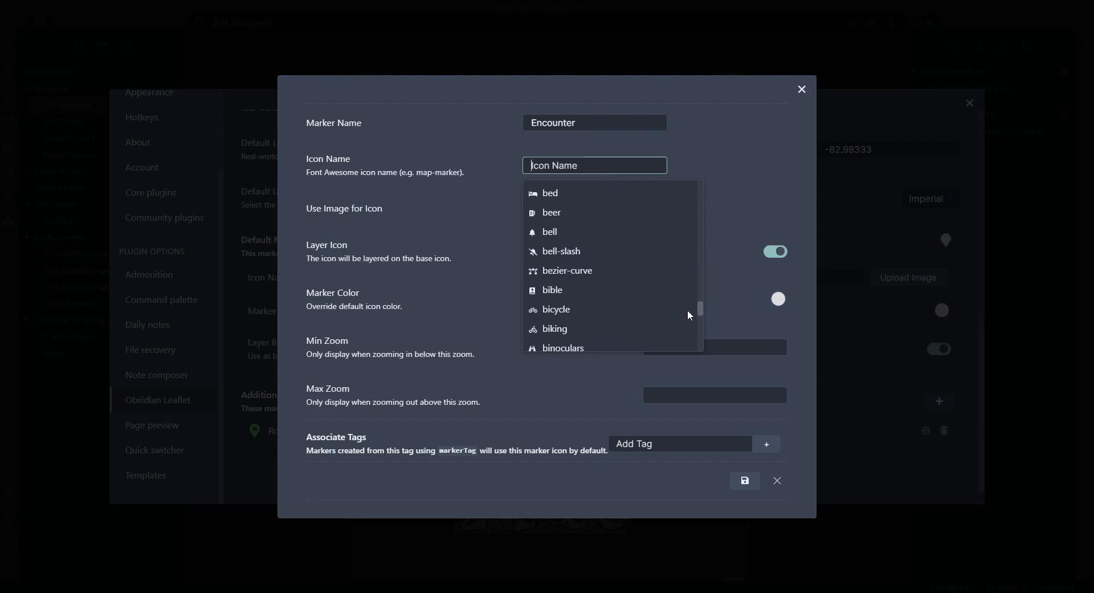
{"action": "scroll", "coordinate": [691, 315], "scroll_direction": "down", "scroll_amount": 3}
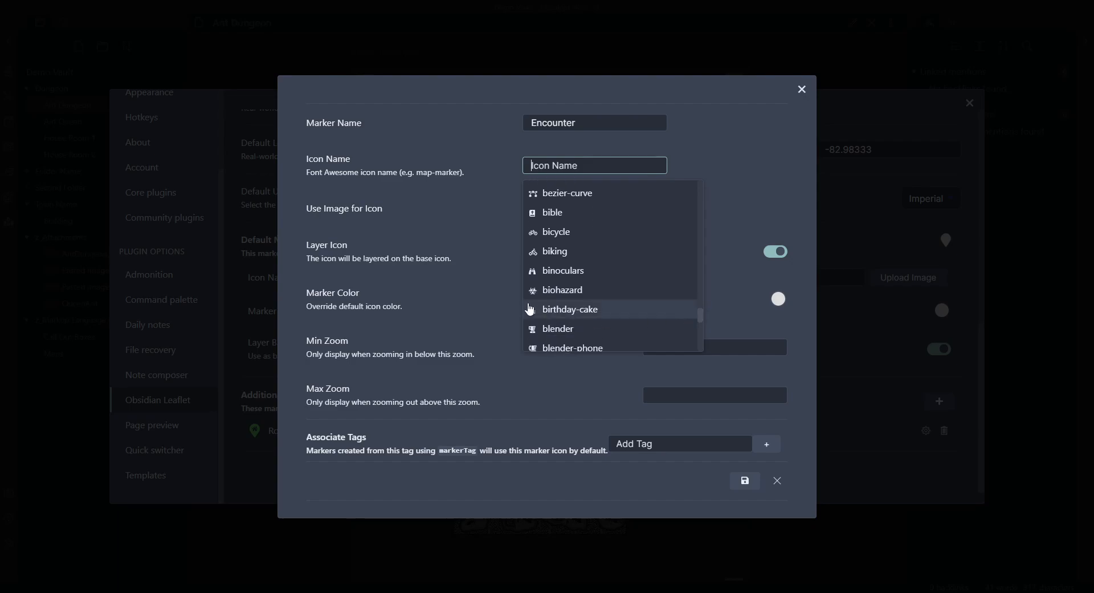
{"action": "key", "text": "Up"}
{"action": "key", "text": "Return"}
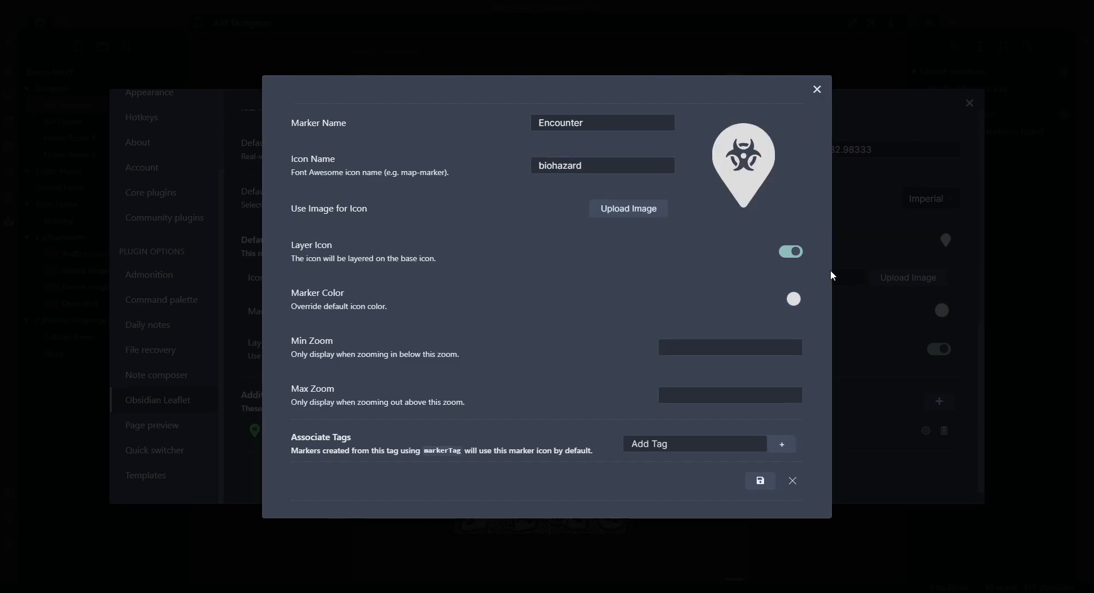
Step: Set the Encounter marker's color to red, RGB 234, 42, 42
{"action": "left_click", "coordinate": [794, 299]}
{"action": "left_click", "coordinate": [894, 342]}
{"action": "left_click_drag", "start_coordinate": [894, 342], "coordinate": [891, 316]}
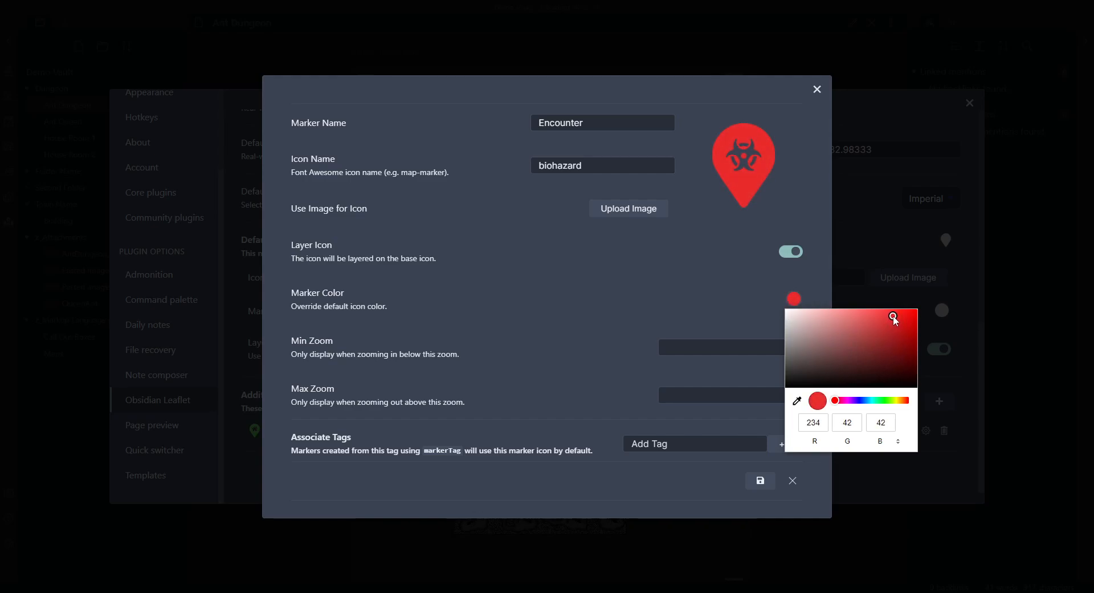
{"action": "left_click", "coordinate": [690, 216]}
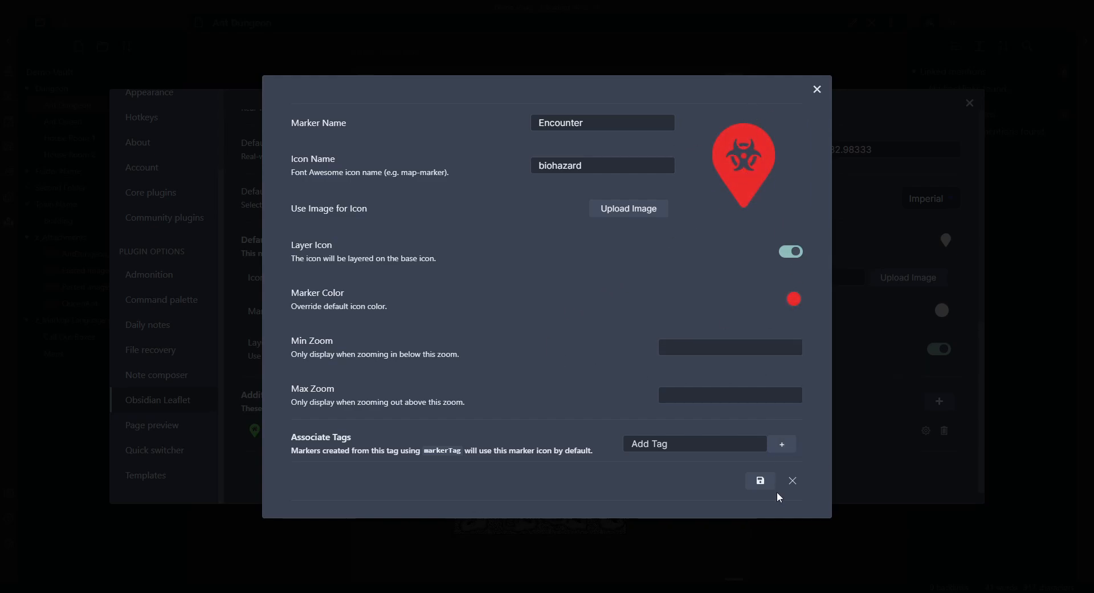
Step: Enter Encounter as the marker's associated tag, save the marker and close the settings
{"action": "left_click", "coordinate": [687, 441]}
{"action": "type", "text": "Envcounter"}
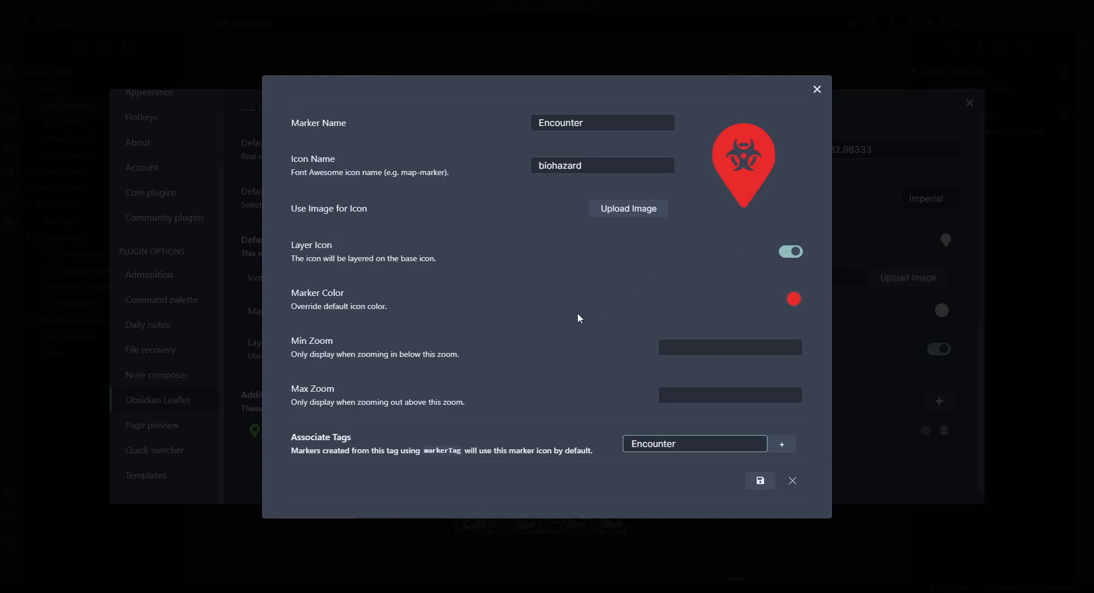
{"action": "left_click", "coordinate": [767, 487]}
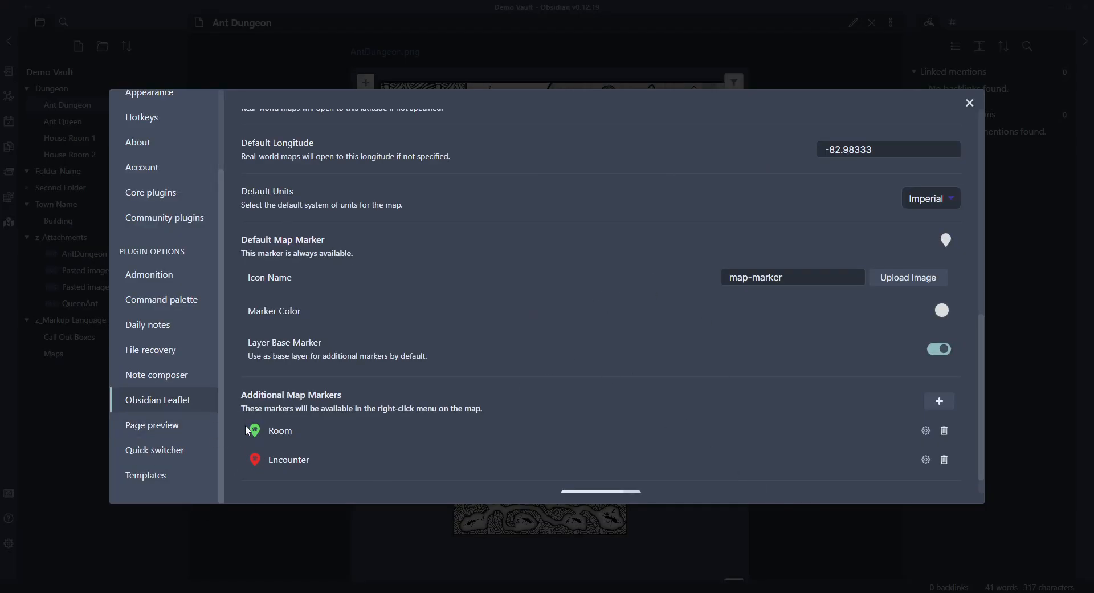
{"action": "left_click", "coordinate": [970, 103]}
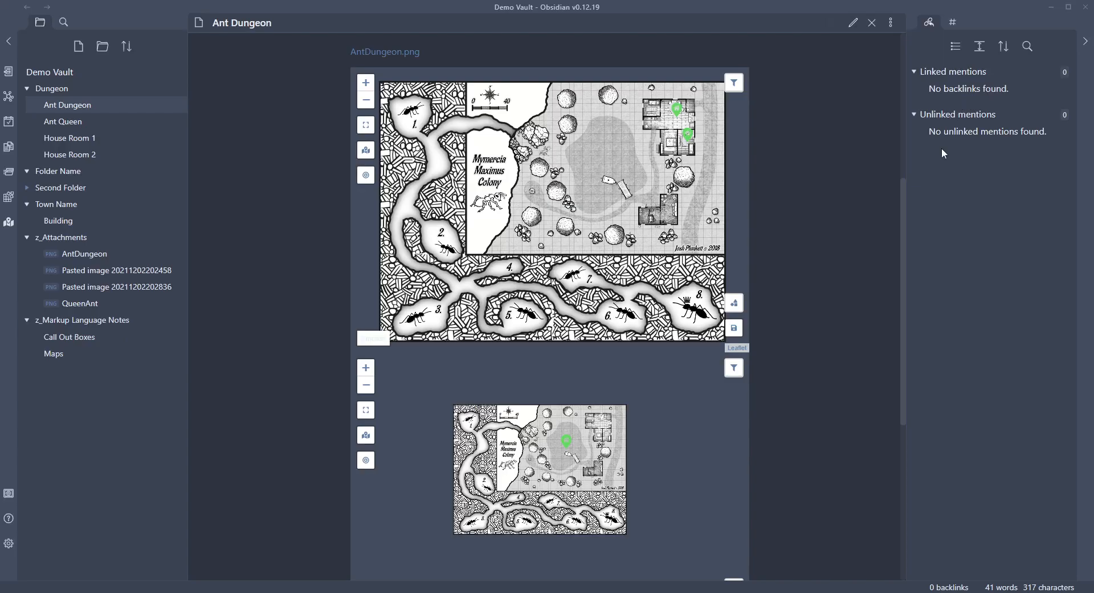
Step: Place an Encounter marker on chamber 8 of the first interactive Ant Dungeon map
{"action": "left_click_drag", "start_coordinate": [712, 287], "coordinate": [646, 283]}
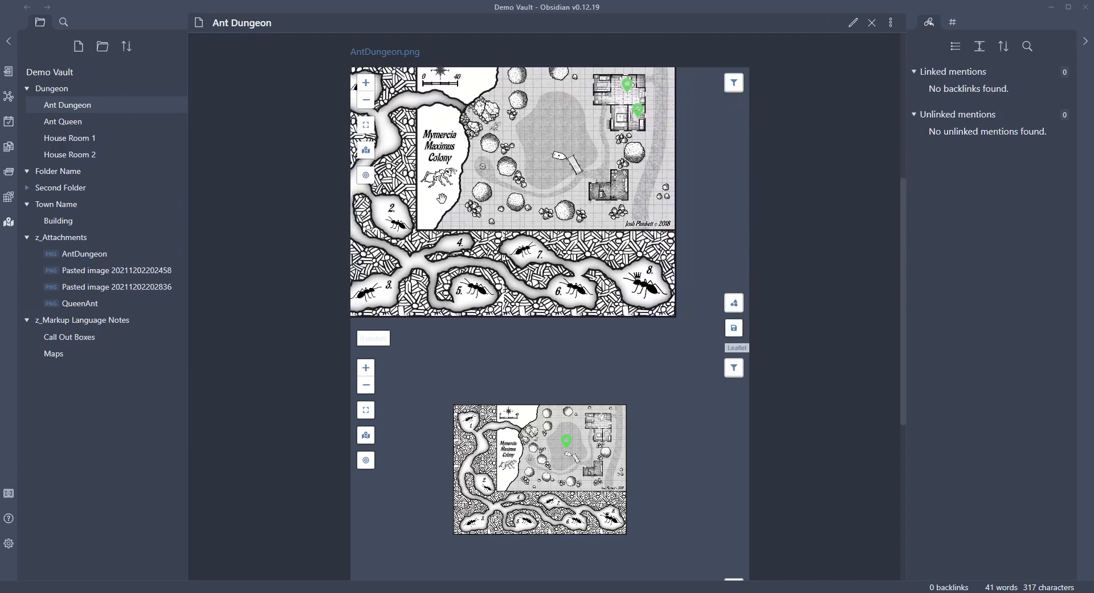
{"action": "right_click", "coordinate": [644, 267]}
{"action": "left_click", "coordinate": [678, 323]}
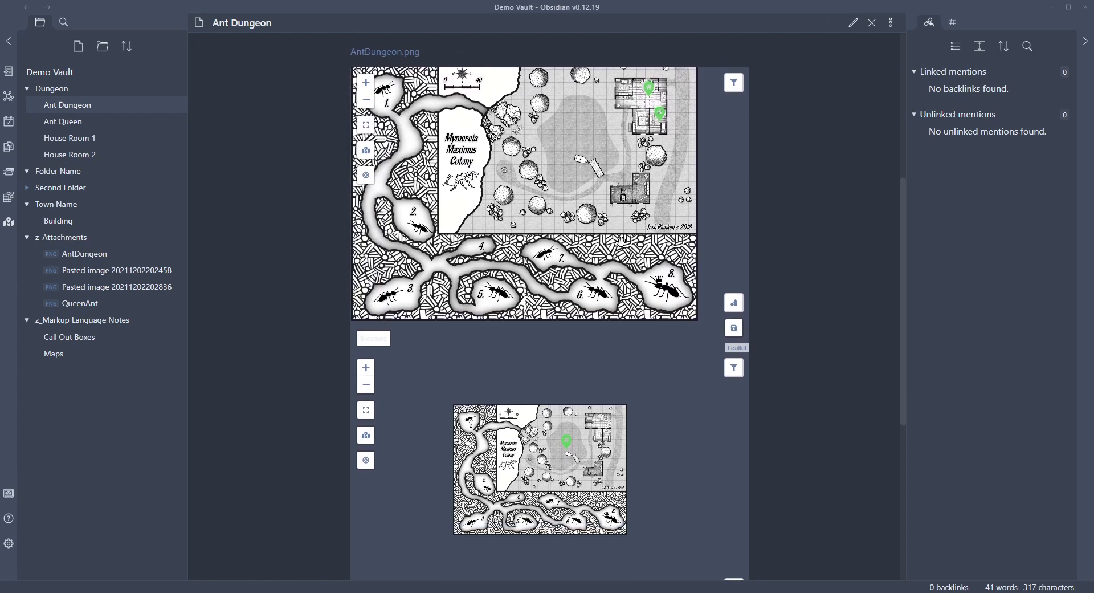
Step: Review the Obsidian Leaflet settings from the tooltip and display options through the additional map markers
{"action": "left_click", "coordinate": [7, 544]}
{"action": "scroll", "coordinate": [928, 302], "scroll_direction": "down", "scroll_amount": 3}
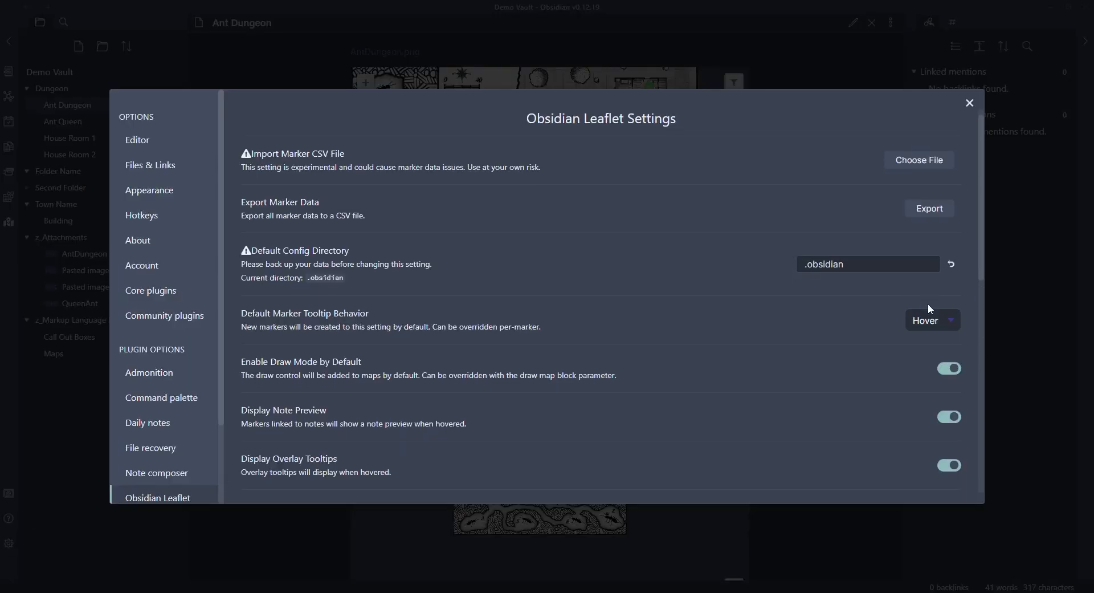
{"action": "scroll", "coordinate": [154, 445], "scroll_direction": "down", "scroll_amount": 1}
{"action": "scroll", "coordinate": [161, 442], "scroll_direction": "down", "scroll_amount": 1}
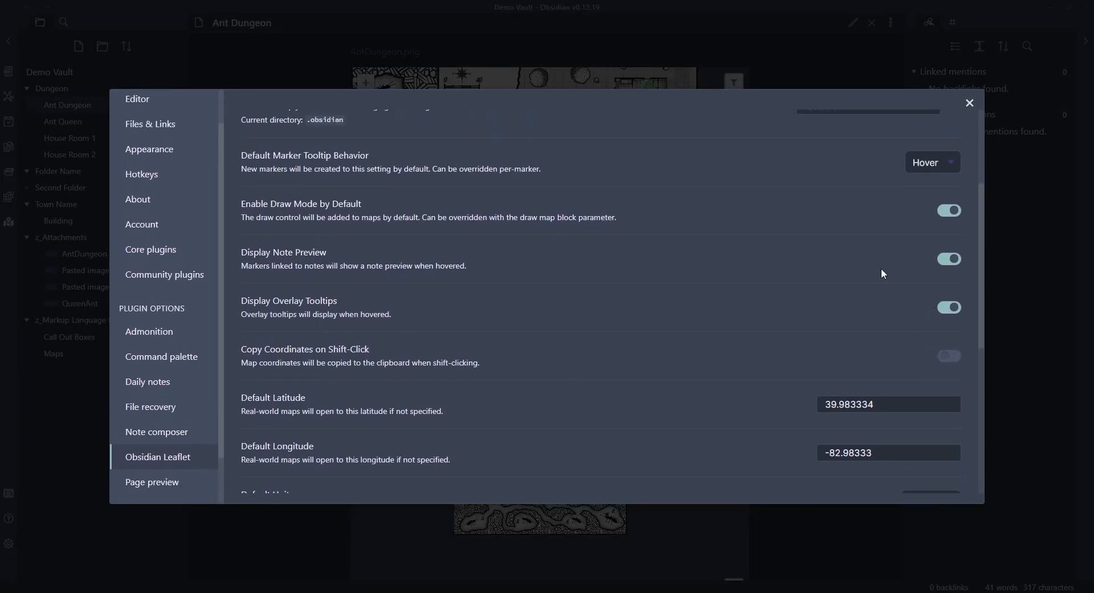
{"action": "scroll", "coordinate": [886, 273], "scroll_direction": "down", "scroll_amount": 6}
{"action": "scroll", "coordinate": [867, 286], "scroll_direction": "up", "scroll_amount": 8}
{"action": "scroll", "coordinate": [881, 276], "scroll_direction": "down", "scroll_amount": 4}
{"action": "scroll", "coordinate": [934, 211], "scroll_direction": "down", "scroll_amount": 4}
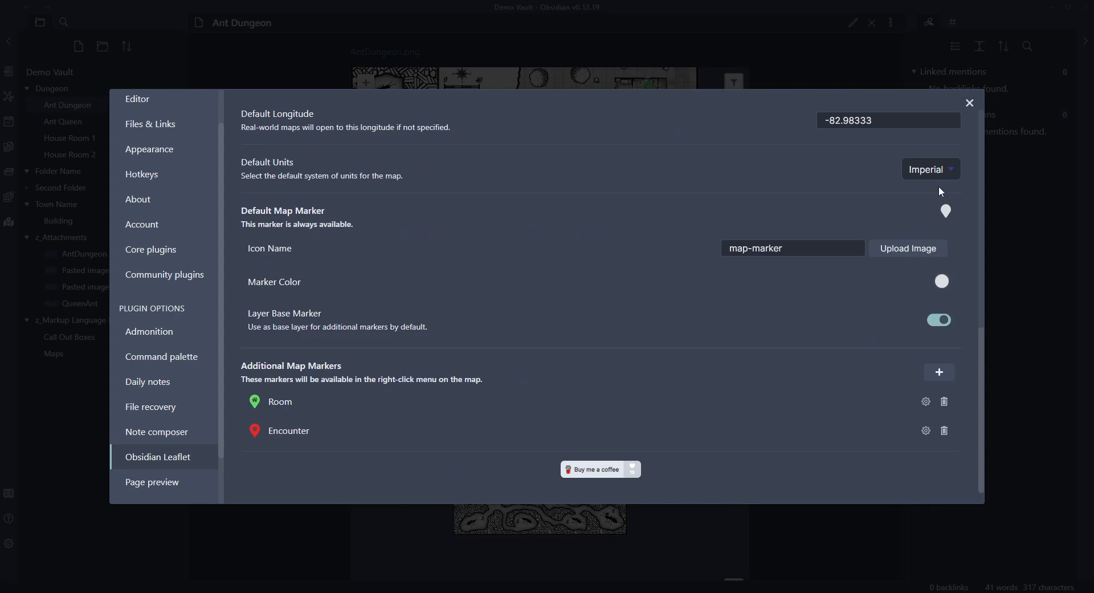
{"action": "left_click", "coordinate": [969, 103]}
Step: Close and reopen the Ant Dungeon note to reload its maps, and bring the first interactive map's markers into view
{"action": "left_click", "coordinate": [872, 23]}
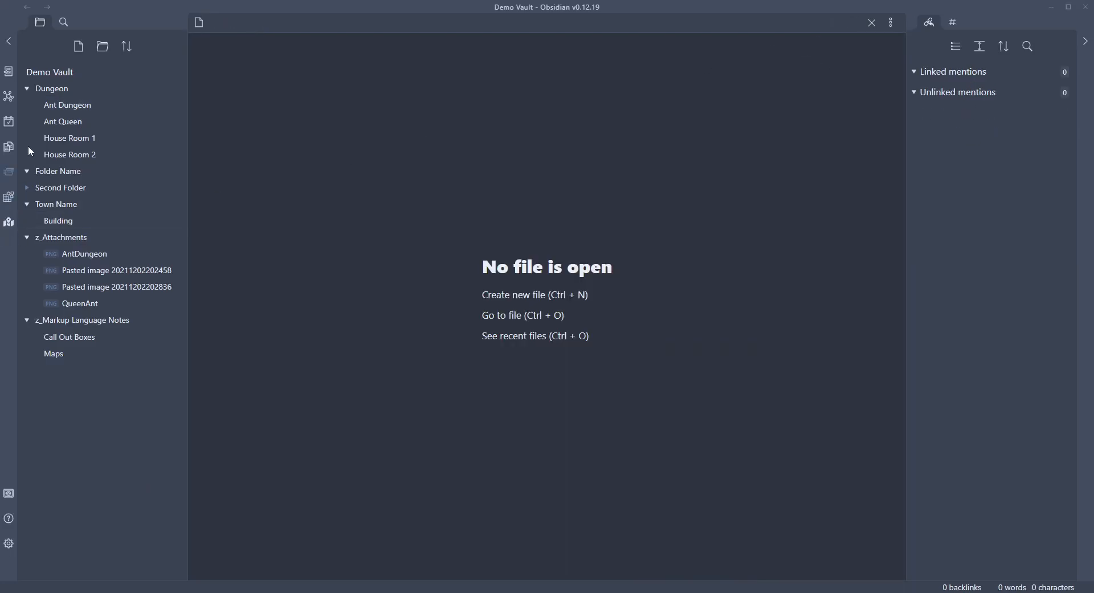
{"action": "left_click", "coordinate": [67, 105]}
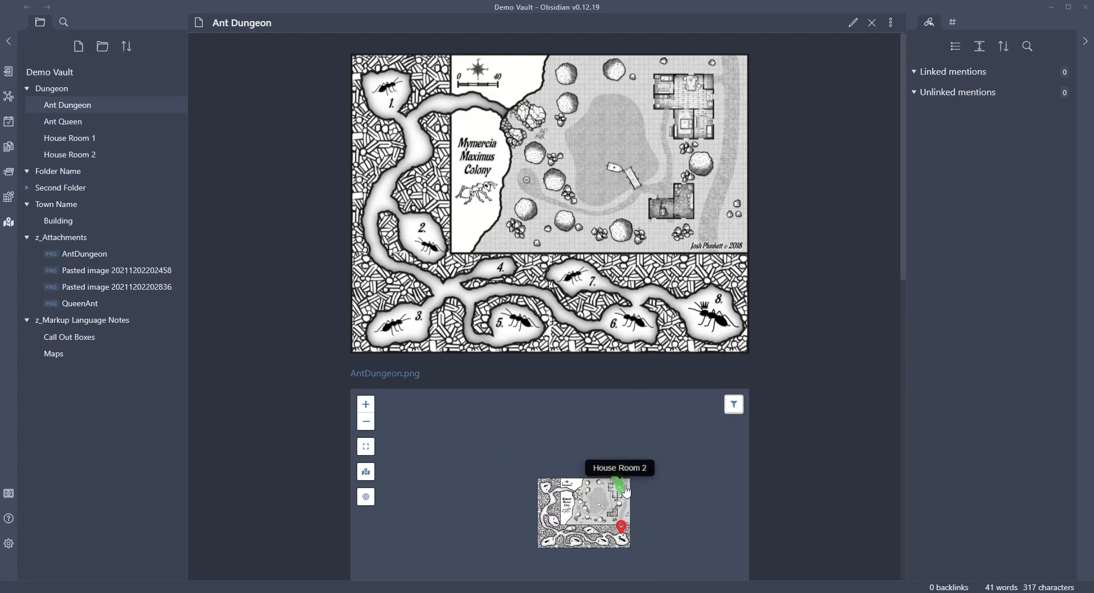
{"action": "scroll", "coordinate": [826, 269], "scroll_direction": "down", "scroll_amount": 7}
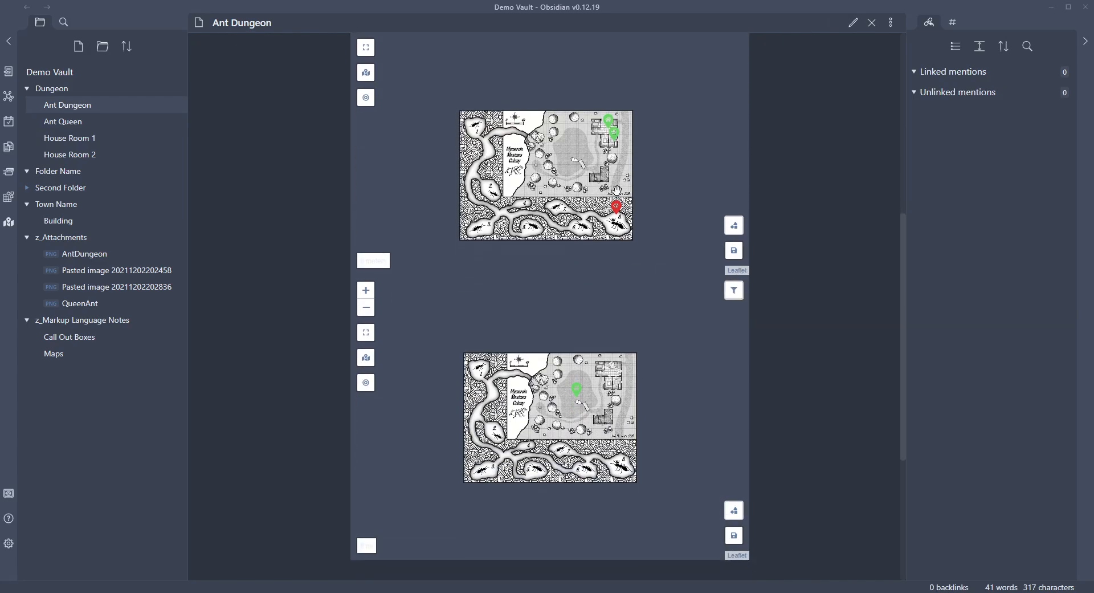
{"action": "scroll", "coordinate": [867, 159], "scroll_direction": "up", "scroll_amount": 3}
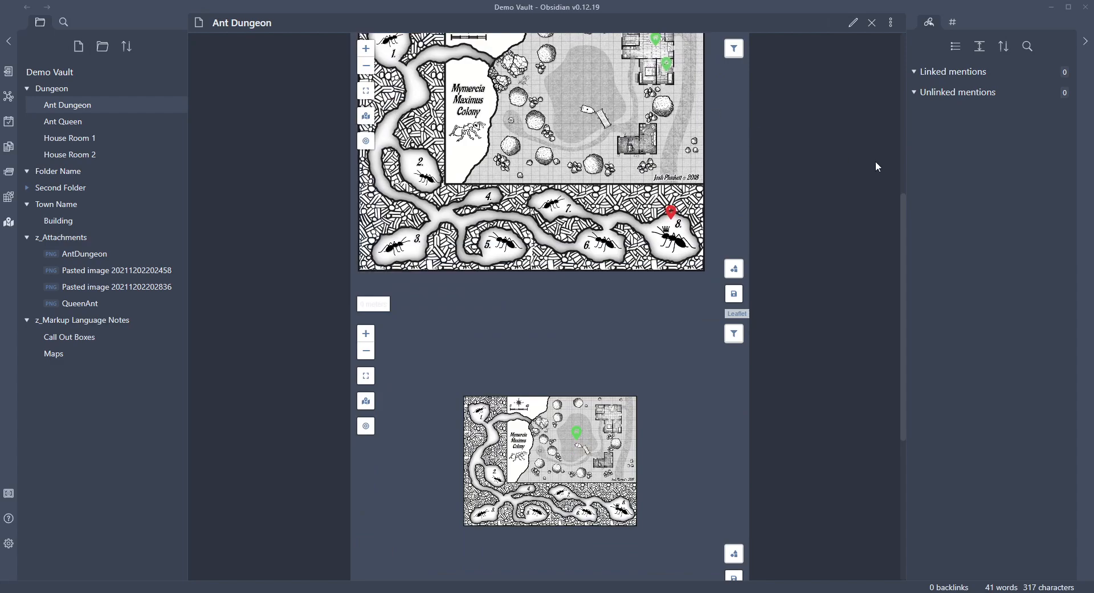
{"action": "scroll", "coordinate": [812, 213], "scroll_direction": "up", "scroll_amount": 1}
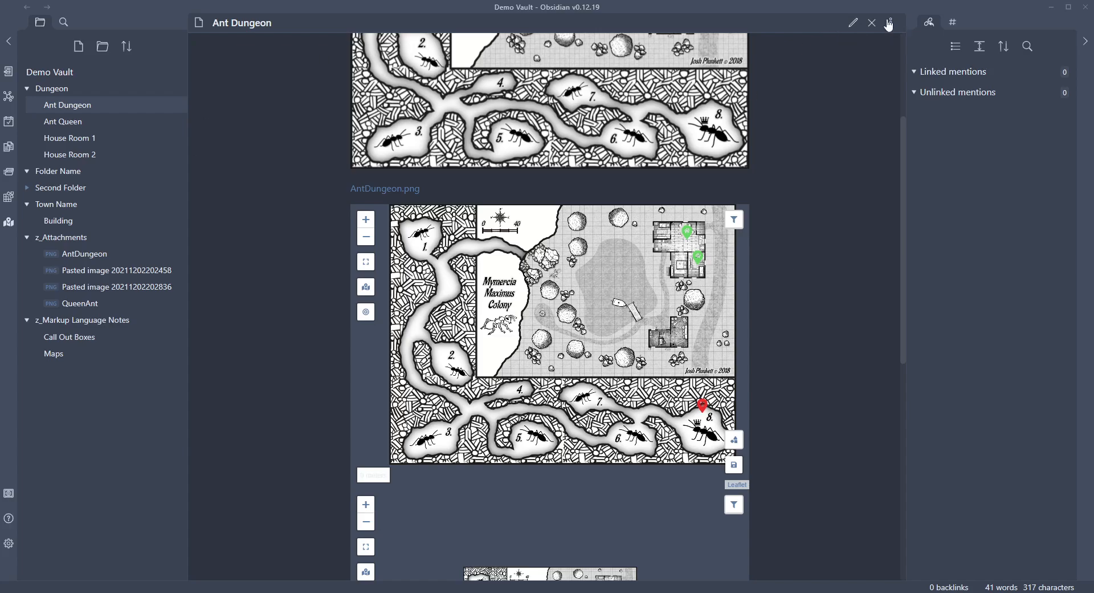
{"action": "left_click_drag", "start_coordinate": [679, 383], "coordinate": [655, 394]}
{"action": "scroll", "coordinate": [655, 392], "scroll_direction": "up", "scroll_amount": 1}
{"action": "scroll", "coordinate": [660, 397], "scroll_direction": "down", "scroll_amount": 1}
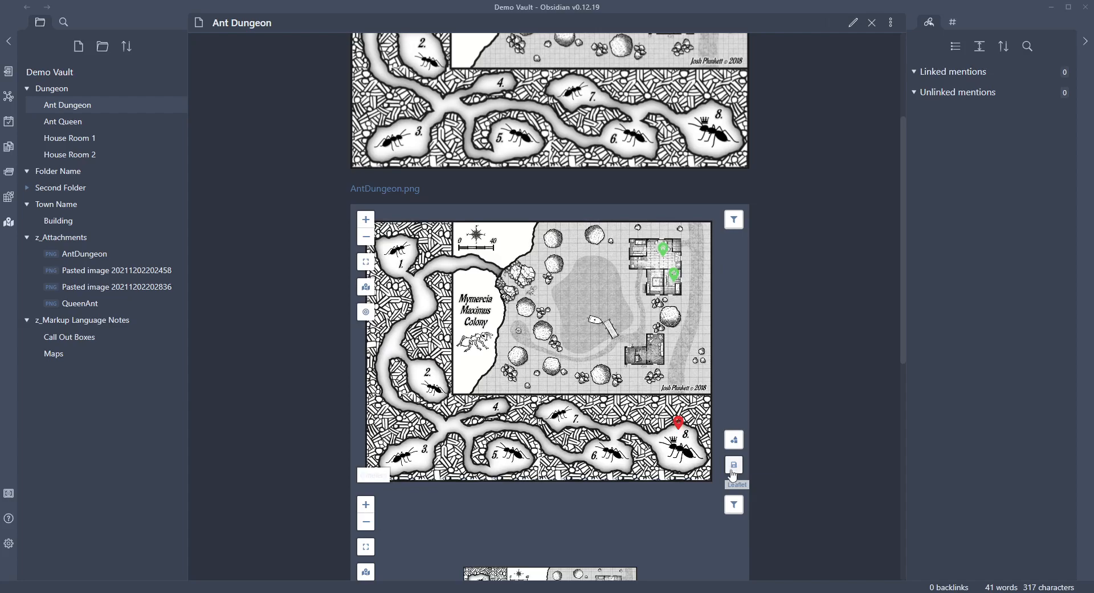
Step: Link the Encounter marker at chamber 8 to the Ant Queen note and check its tooltip
{"action": "right_click", "coordinate": [679, 425]}
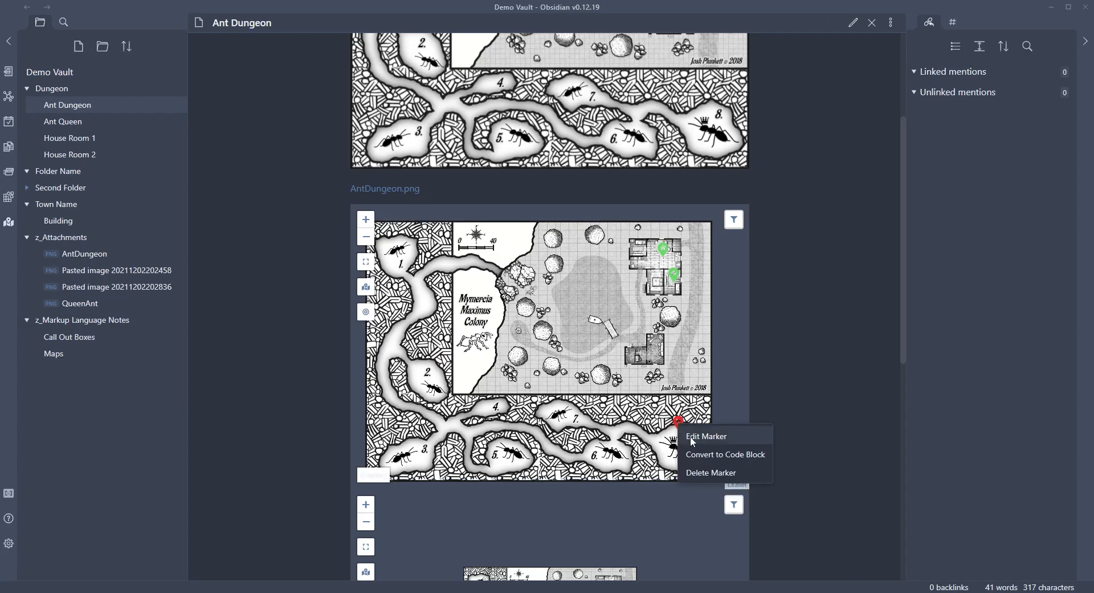
{"action": "left_click", "coordinate": [691, 439]}
{"action": "left_click", "coordinate": [679, 211]}
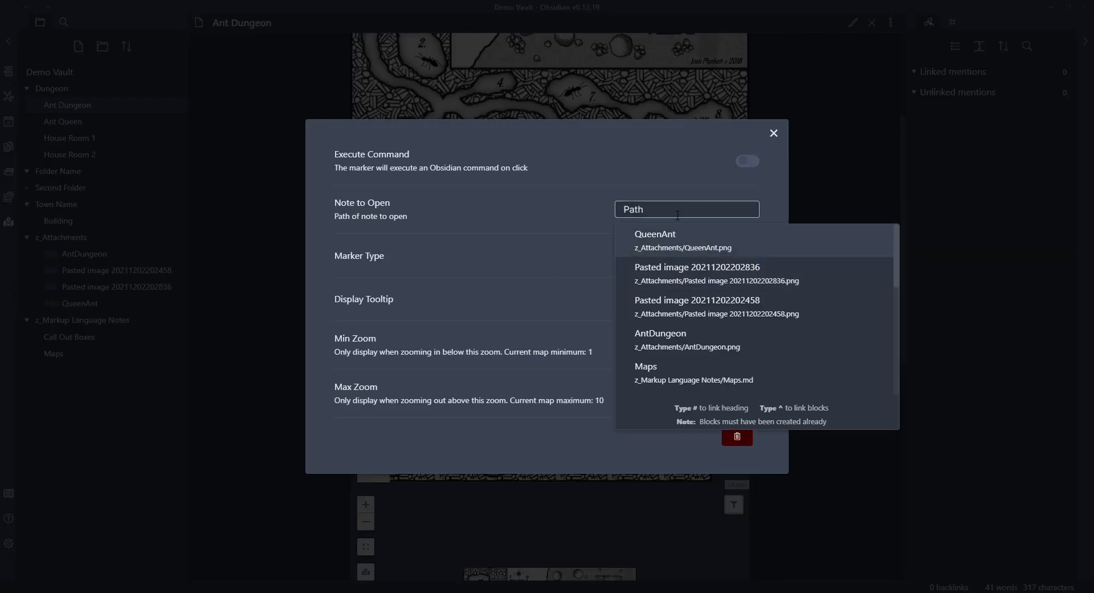
{"action": "type", "text": "Ant"}
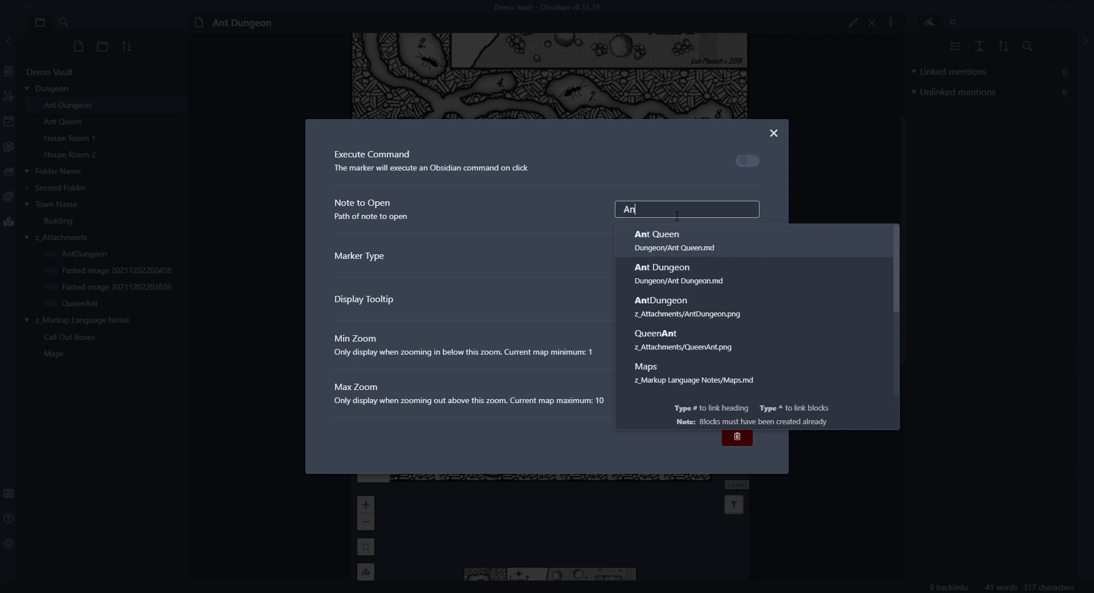
{"action": "left_click", "coordinate": [679, 242]}
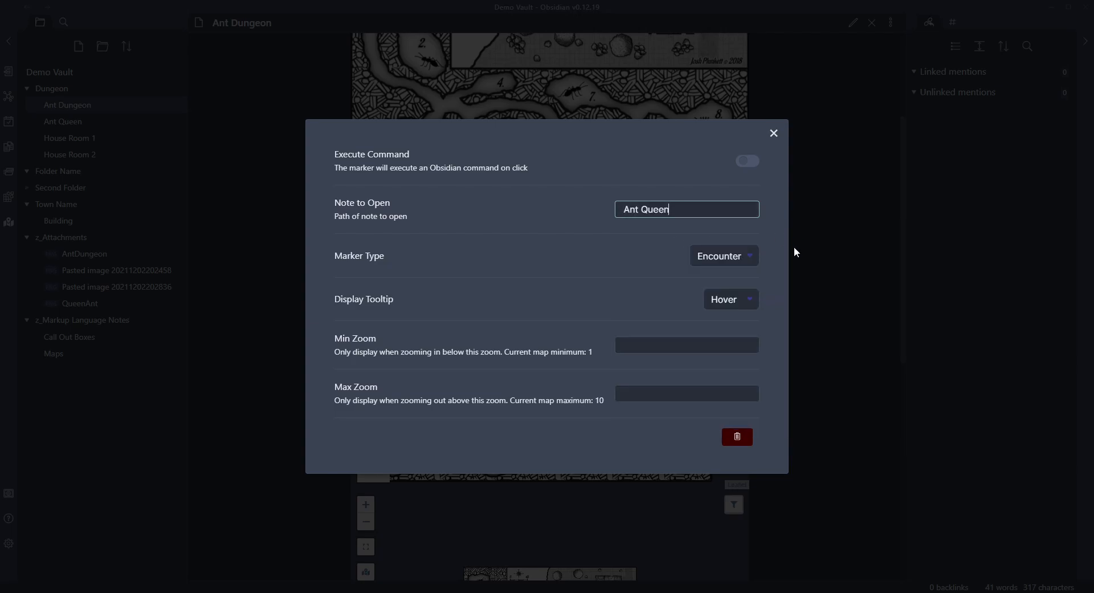
{"action": "left_click", "coordinate": [774, 133]}
{"action": "mouse_move", "coordinate": [679, 425]}
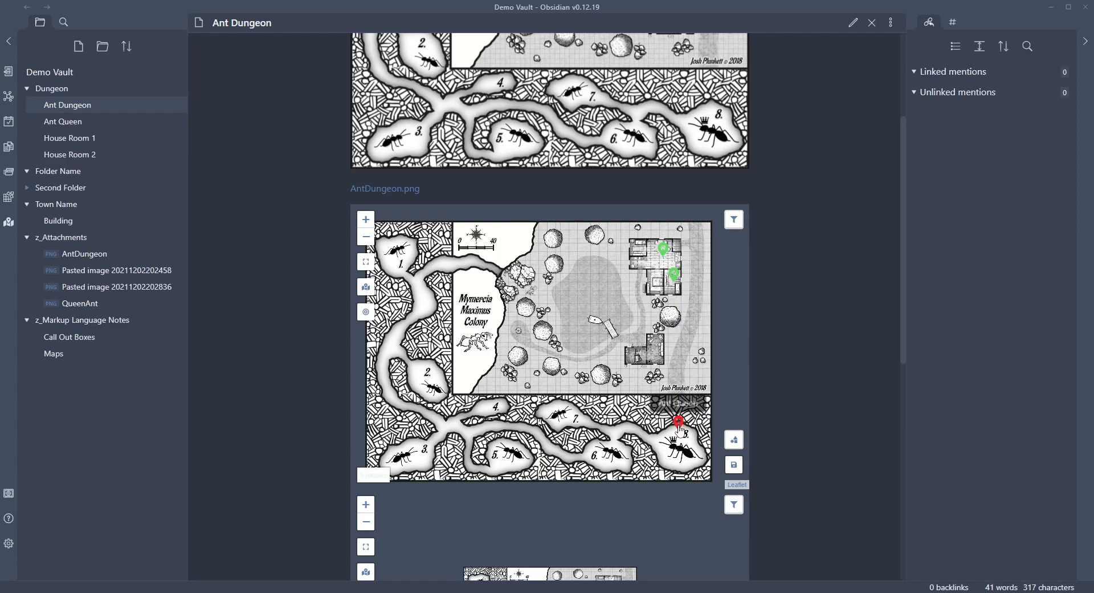
Step: Open the first interactive map's drawing tools, activate the polyline tool and set the drawing color to yellow, RGB 243, 233, 88
{"action": "scroll", "coordinate": [766, 277], "scroll_direction": "down", "scroll_amount": 1}
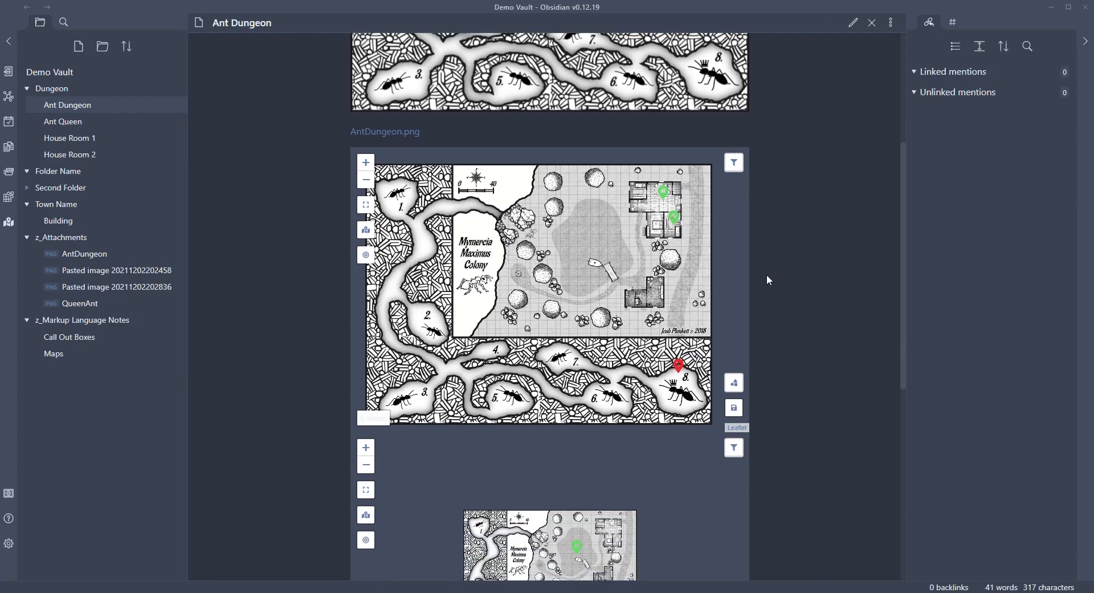
{"action": "left_click_drag", "start_coordinate": [517, 242], "coordinate": [523, 234]}
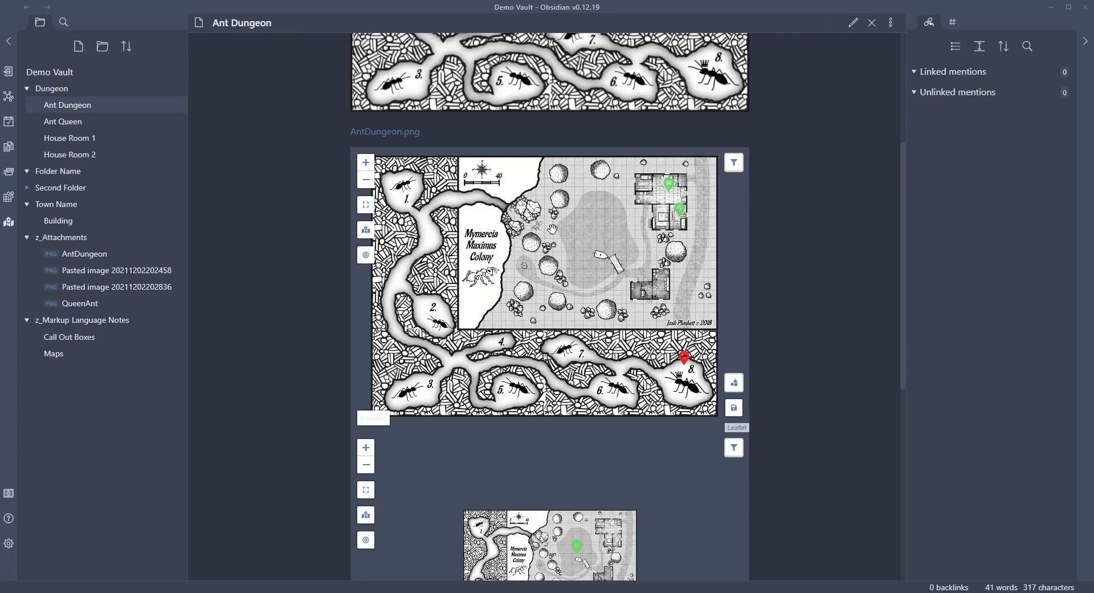
{"action": "left_click", "coordinate": [735, 382]}
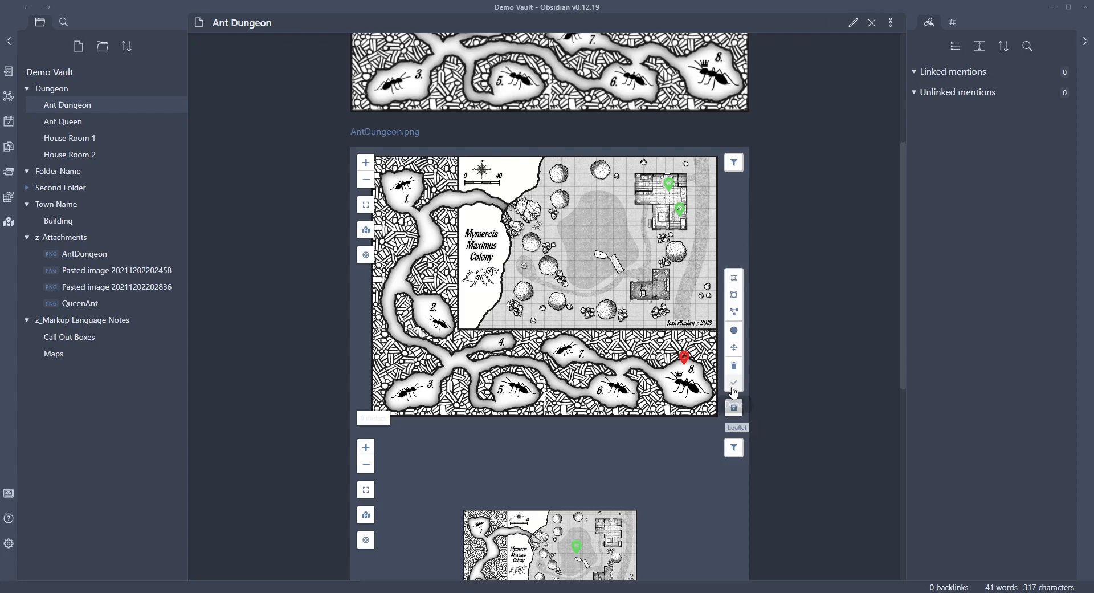
{"action": "left_click", "coordinate": [733, 312]}
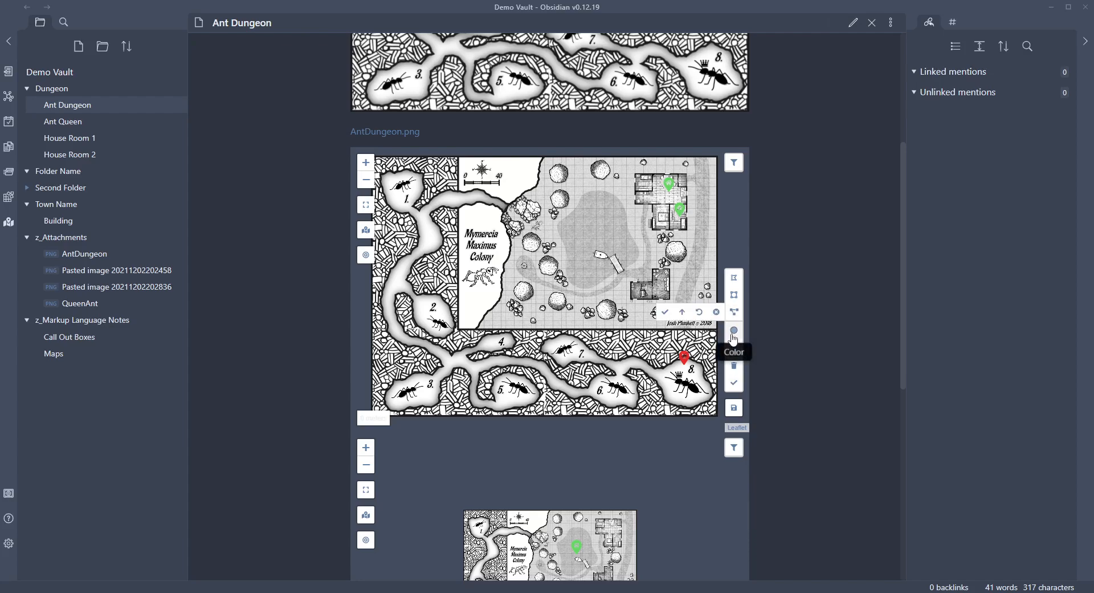
{"action": "left_click", "coordinate": [733, 330]}
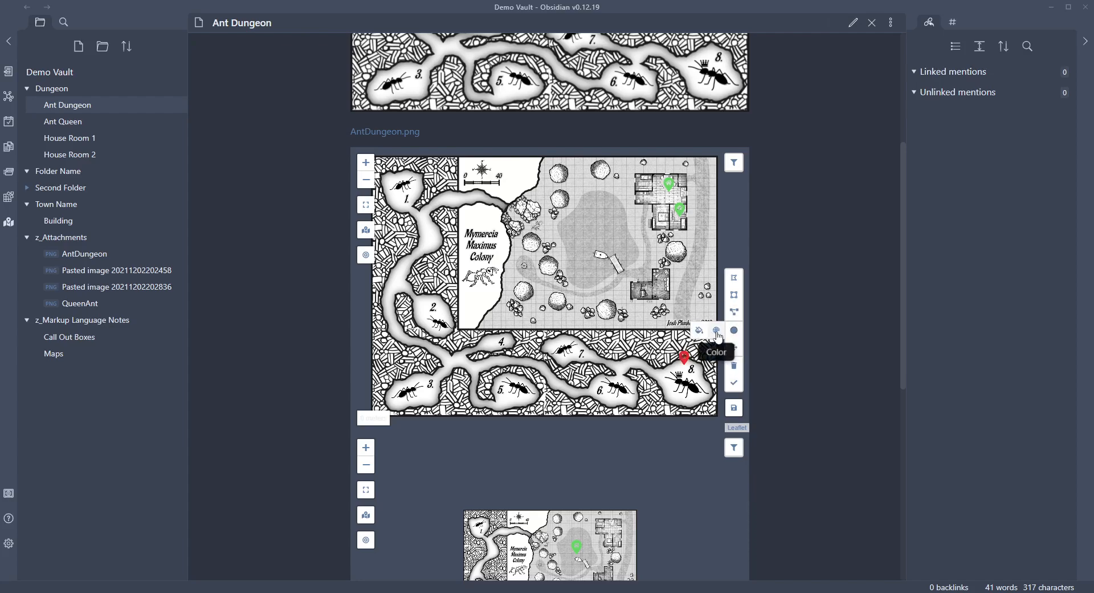
{"action": "left_click", "coordinate": [717, 330]}
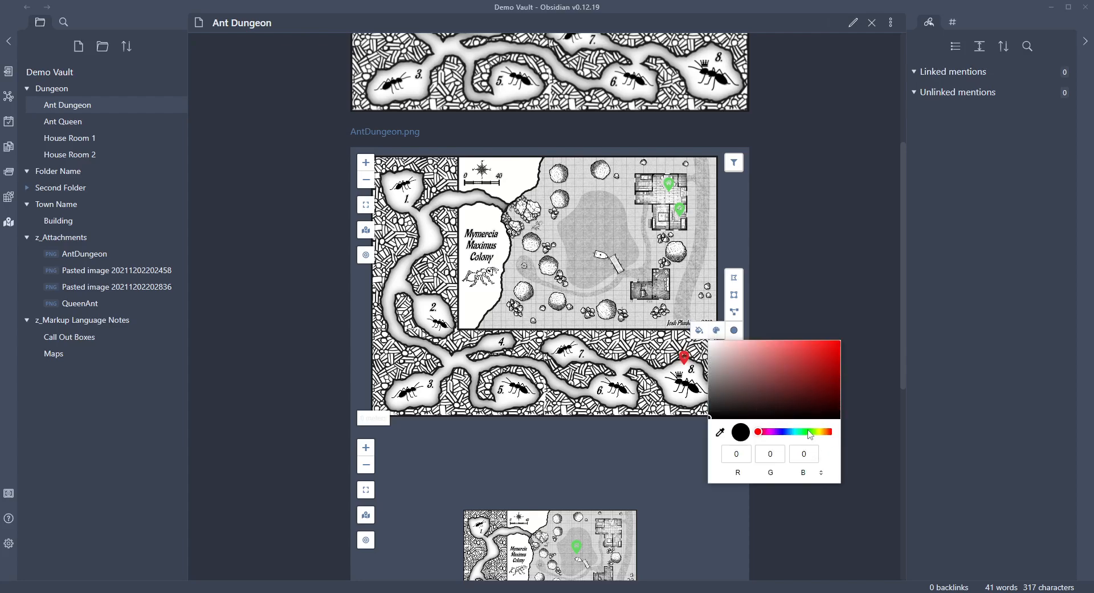
{"action": "left_click", "coordinate": [821, 432]}
{"action": "mouse_move", "coordinate": [808, 362]}
{"action": "left_mouse_down"}
{"action": "mouse_move", "coordinate": [831, 371]}
{"action": "mouse_move", "coordinate": [793, 345]}
{"action": "left_mouse_up"}
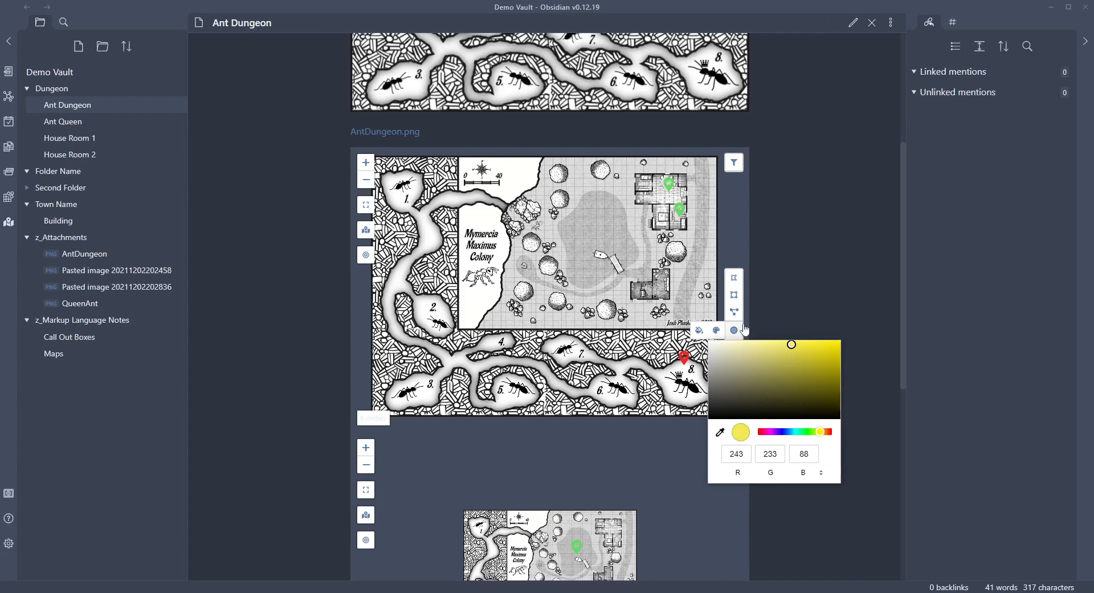
Step: Start a yellow polyline on the road at the map's upper edge and trace it down and around the south side of the house
{"action": "left_click", "coordinate": [696, 147]}
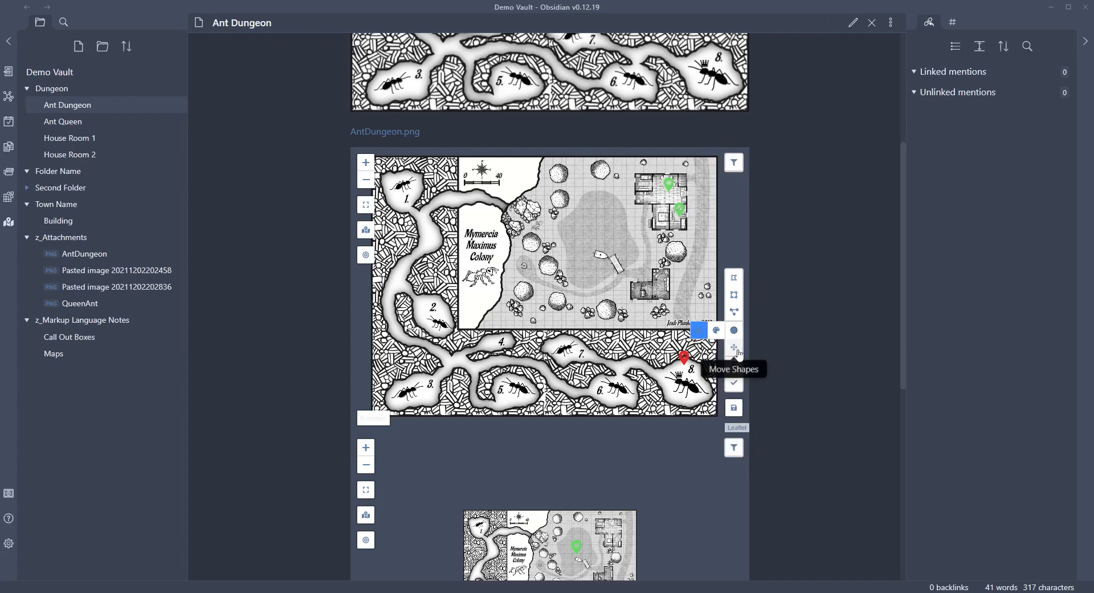
{"action": "left_click", "coordinate": [735, 312]}
{"action": "left_click", "coordinate": [704, 158]}
{"action": "left_click", "coordinate": [703, 208]}
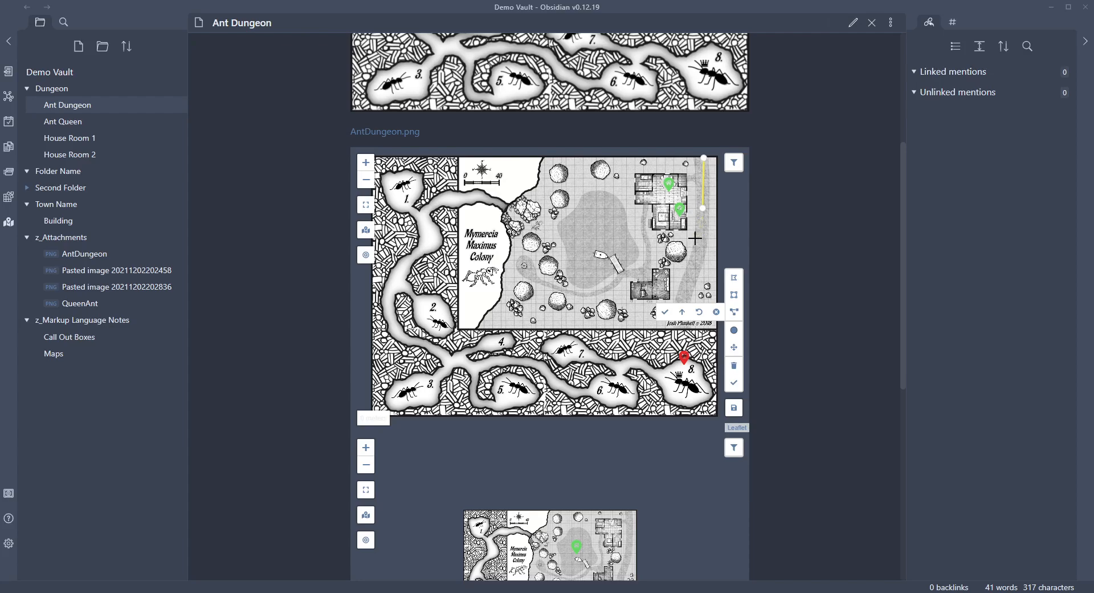
{"action": "left_click_drag", "start_coordinate": [698, 238], "coordinate": [694, 238]}
{"action": "left_click", "coordinate": [687, 239]}
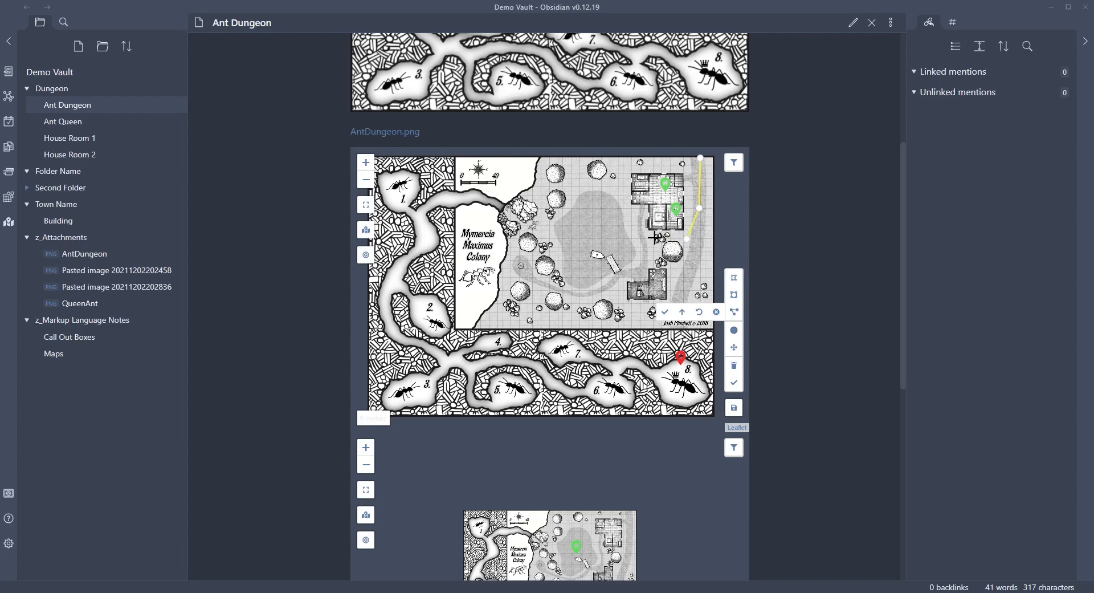
{"action": "left_click", "coordinate": [644, 239]}
{"action": "left_click", "coordinate": [639, 223]}
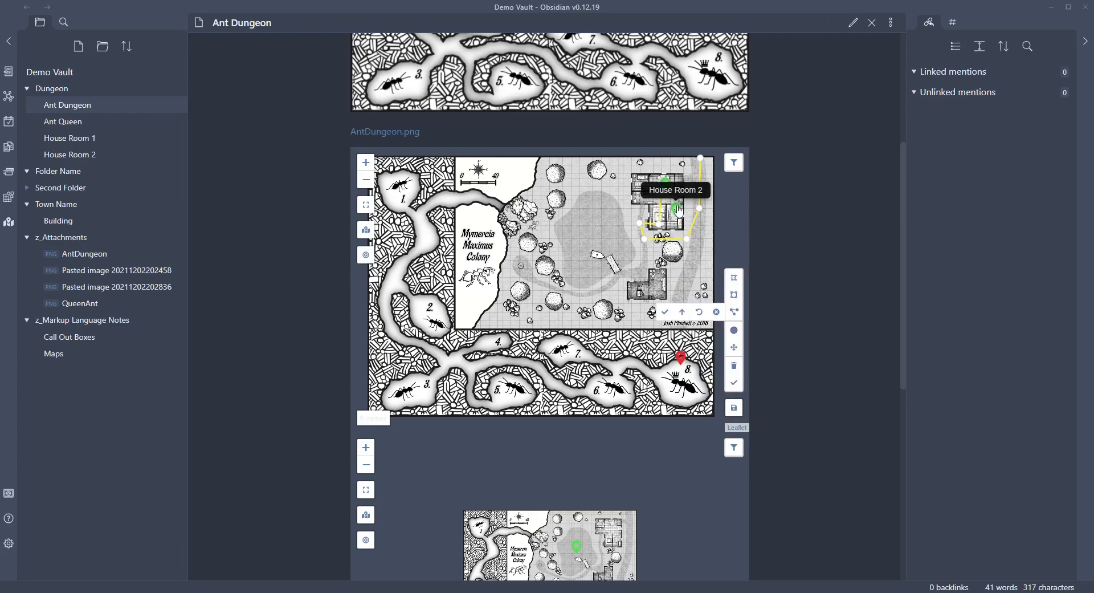
Step: Continue the polyline inside the house, passing through the rooms around the House Room 1 and House Room 2 markers
{"action": "scroll", "coordinate": [678, 201], "scroll_direction": "up", "scroll_amount": 5}
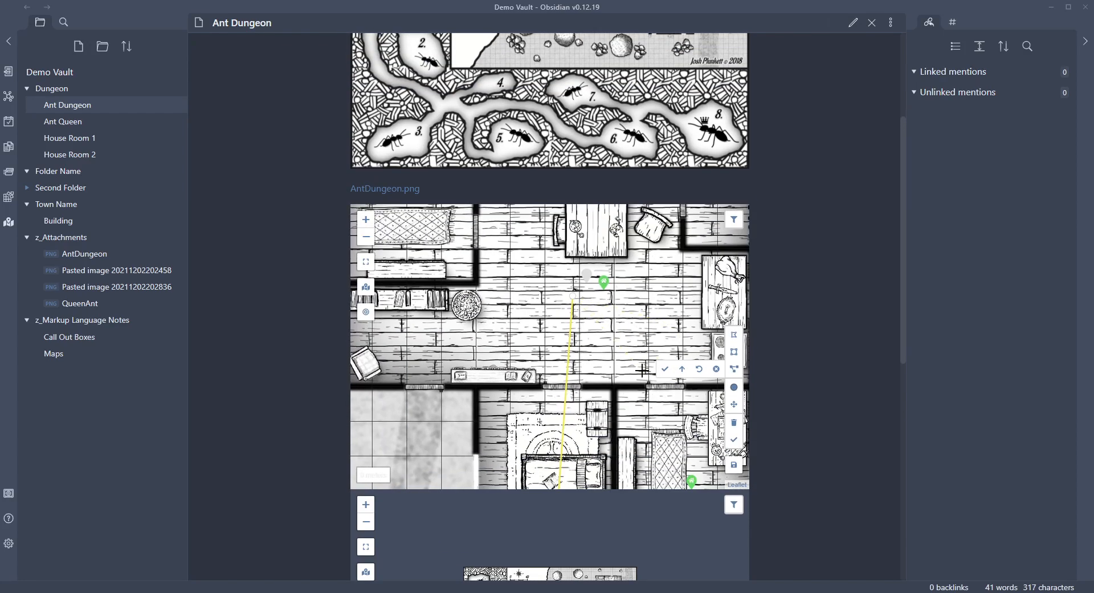
{"action": "left_click", "coordinate": [665, 337]}
{"action": "left_click", "coordinate": [670, 466]}
{"action": "left_click", "coordinate": [644, 350]}
{"action": "left_click", "coordinate": [579, 358]}
{"action": "scroll", "coordinate": [534, 402], "scroll_direction": "down", "scroll_amount": 2}
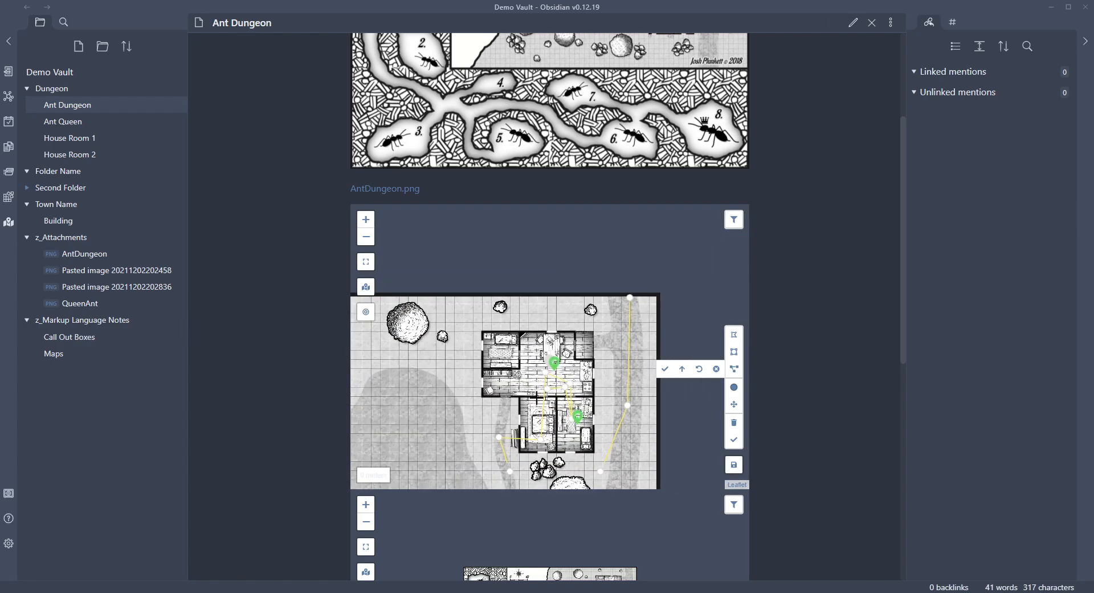
Step: Extend the polyline from the house down to the pond, out onto the dock and back onto the shore path
{"action": "left_click_drag", "start_coordinate": [484, 439], "coordinate": [610, 260]}
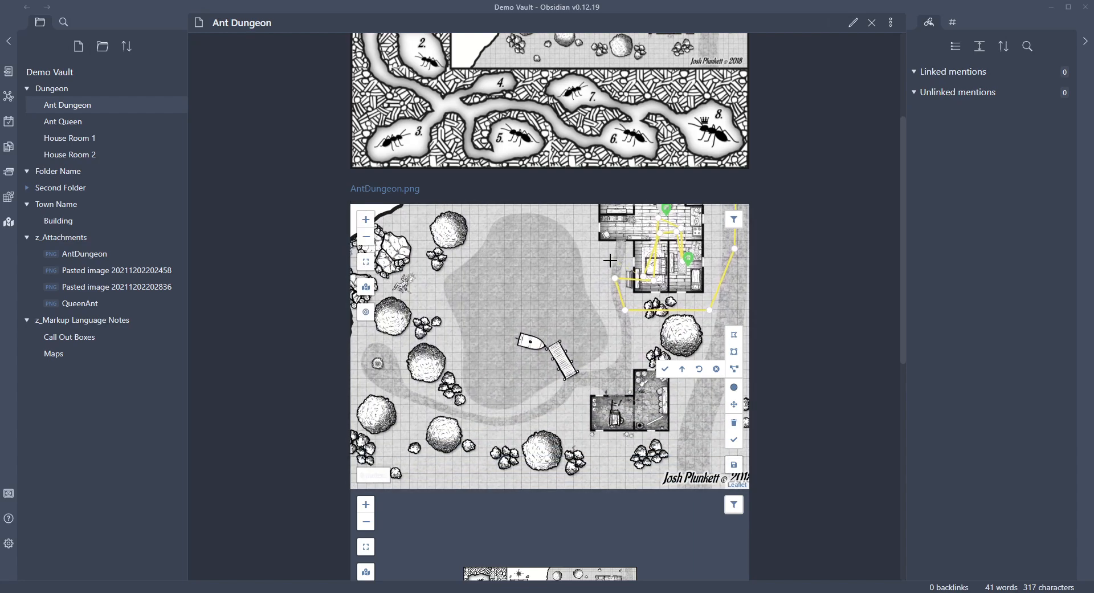
{"action": "left_click", "coordinate": [610, 294]}
{"action": "left_click", "coordinate": [620, 352]}
{"action": "left_click", "coordinate": [577, 381]}
{"action": "left_click", "coordinate": [555, 349]}
{"action": "left_click", "coordinate": [529, 416]}
{"action": "left_click_drag", "start_coordinate": [459, 405], "coordinate": [557, 369]}
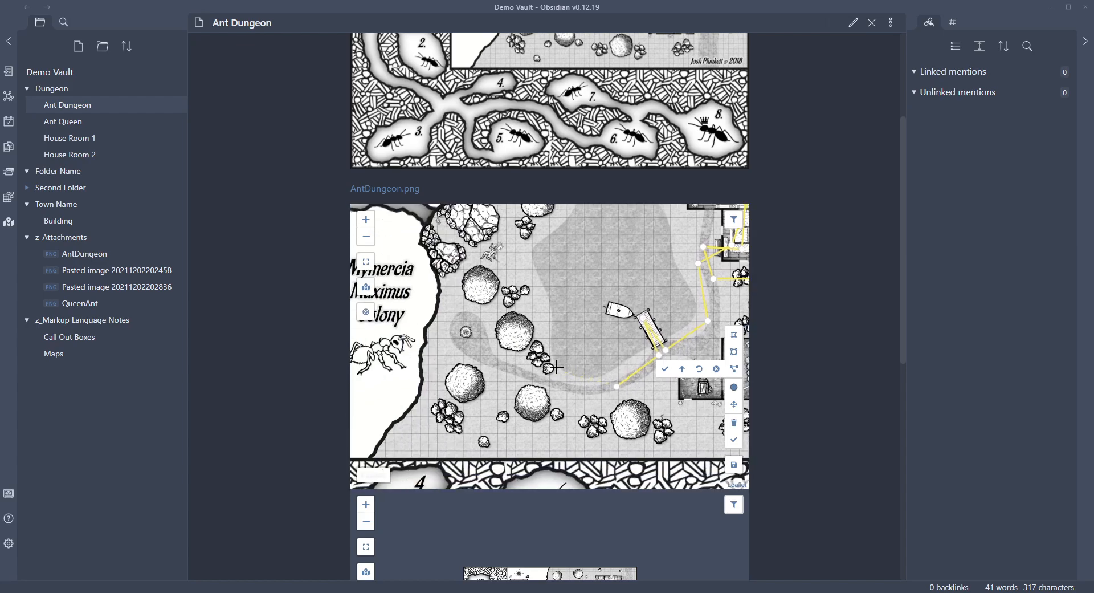
Step: Extend the polyline along the path around the pond and through the colony entrance into the first tunnel
{"action": "left_click", "coordinate": [481, 342]}
{"action": "scroll", "coordinate": [513, 291], "scroll_direction": "down", "scroll_amount": 2}
{"action": "left_click", "coordinate": [481, 296]}
{"action": "left_click", "coordinate": [480, 258]}
{"action": "left_click", "coordinate": [454, 243]}
{"action": "left_click", "coordinate": [413, 243]}
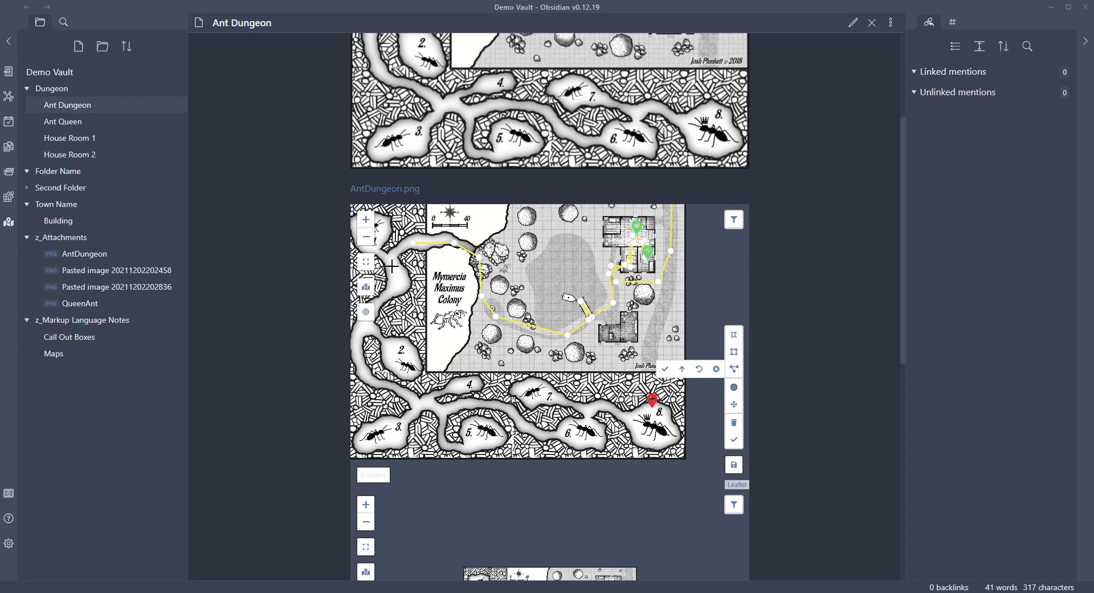
Step: Continue the polyline down the western tunnel from below chamber 1, past chamber 2, toward the junction near chamber 3
{"action": "left_click_drag", "start_coordinate": [396, 265], "coordinate": [489, 223]}
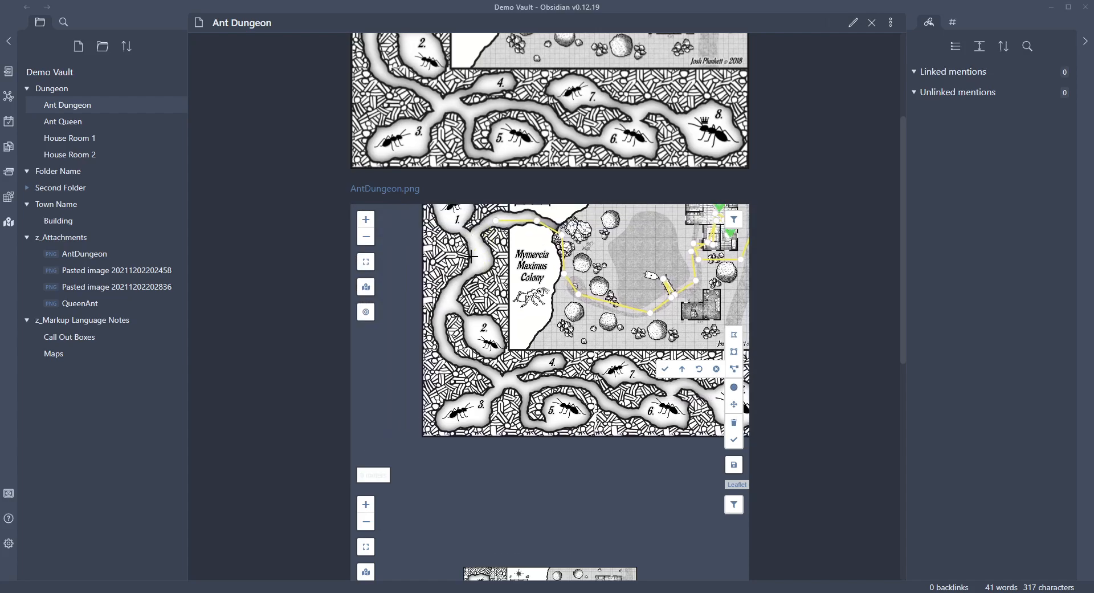
{"action": "left_click", "coordinate": [473, 231]}
{"action": "left_click", "coordinate": [476, 262]}
{"action": "left_click", "coordinate": [459, 289]}
{"action": "left_click_drag", "start_coordinate": [442, 318], "coordinate": [471, 240]}
{"action": "left_click", "coordinate": [479, 247]}
{"action": "left_click", "coordinate": [492, 259]}
{"action": "left_click", "coordinate": [516, 268]}
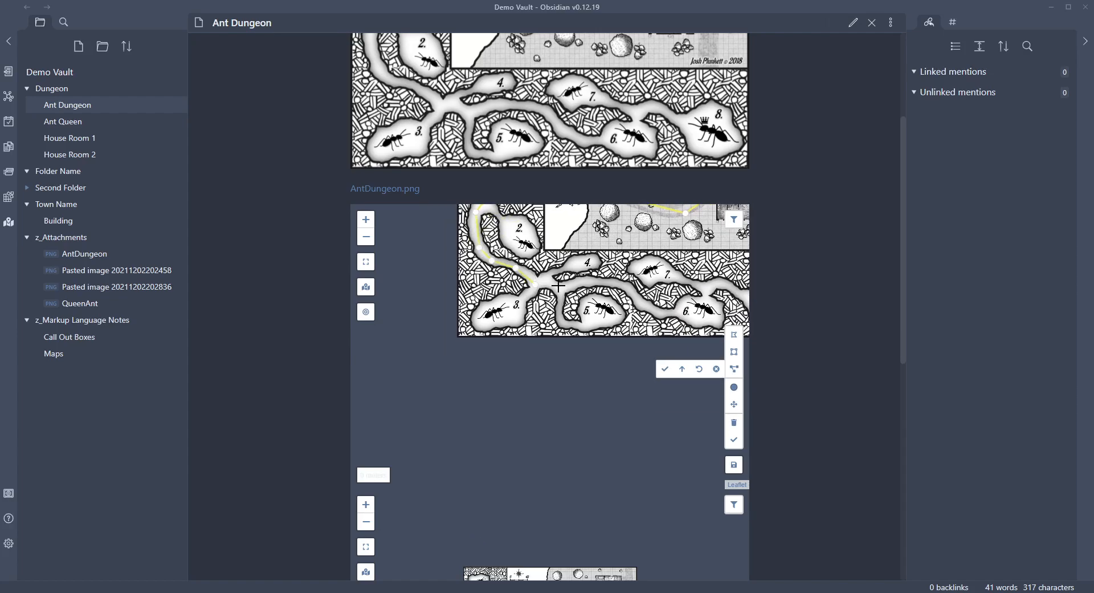
Step: Extend the polyline along the lower tunnel above chamber 5 and through chamber 6 to the Ant Queen's chamber 8
{"action": "left_click", "coordinate": [552, 284]}
{"action": "left_click", "coordinate": [623, 282]}
{"action": "mouse_move", "coordinate": [627, 296]}
{"action": "left_mouse_down"}
{"action": "mouse_move", "coordinate": [578, 294]}
{"action": "mouse_move", "coordinate": [539, 271]}
{"action": "left_mouse_up"}
{"action": "left_click", "coordinate": [554, 274]}
{"action": "left_click", "coordinate": [576, 282]}
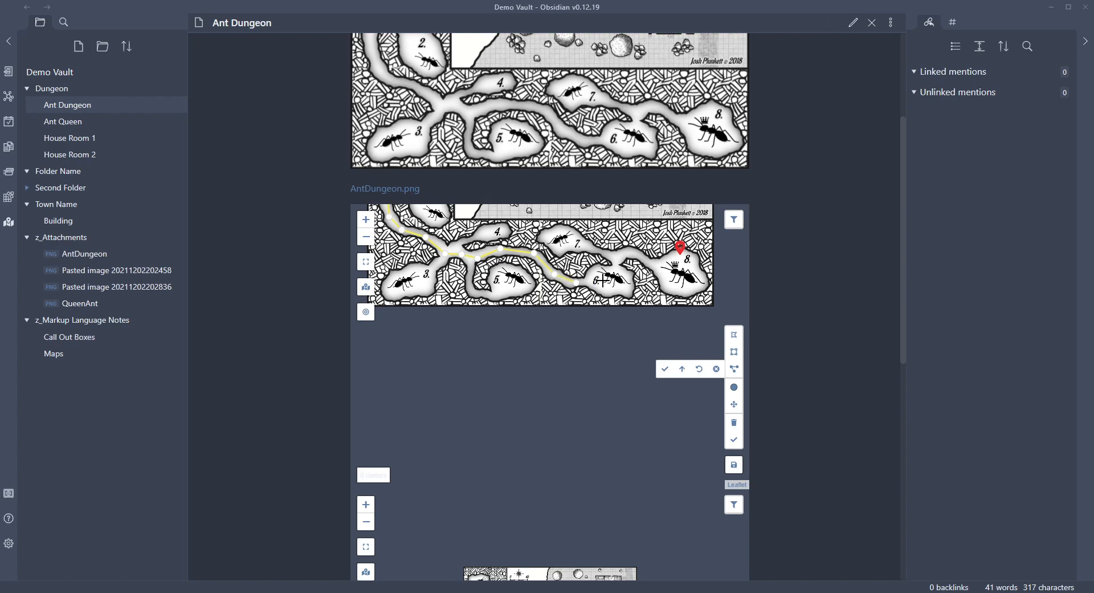
{"action": "left_click_drag", "start_coordinate": [604, 279], "coordinate": [605, 280]}
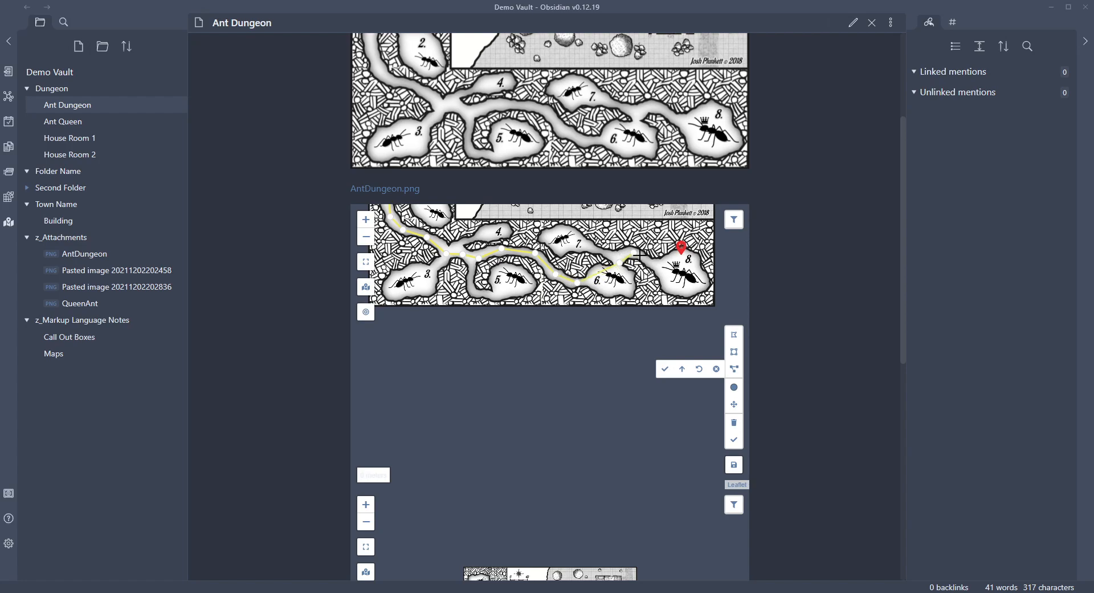
{"action": "left_click", "coordinate": [657, 262]}
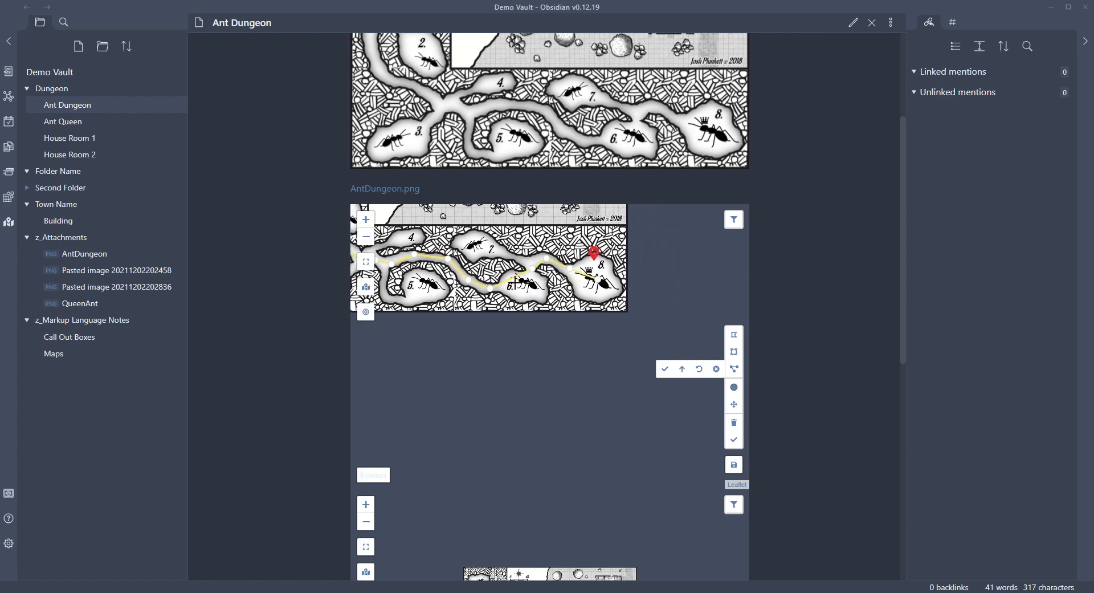
Step: Examine the drawn route across the whole map at several zoom levels
{"action": "scroll", "coordinate": [604, 277], "scroll_direction": "down", "scroll_amount": 3}
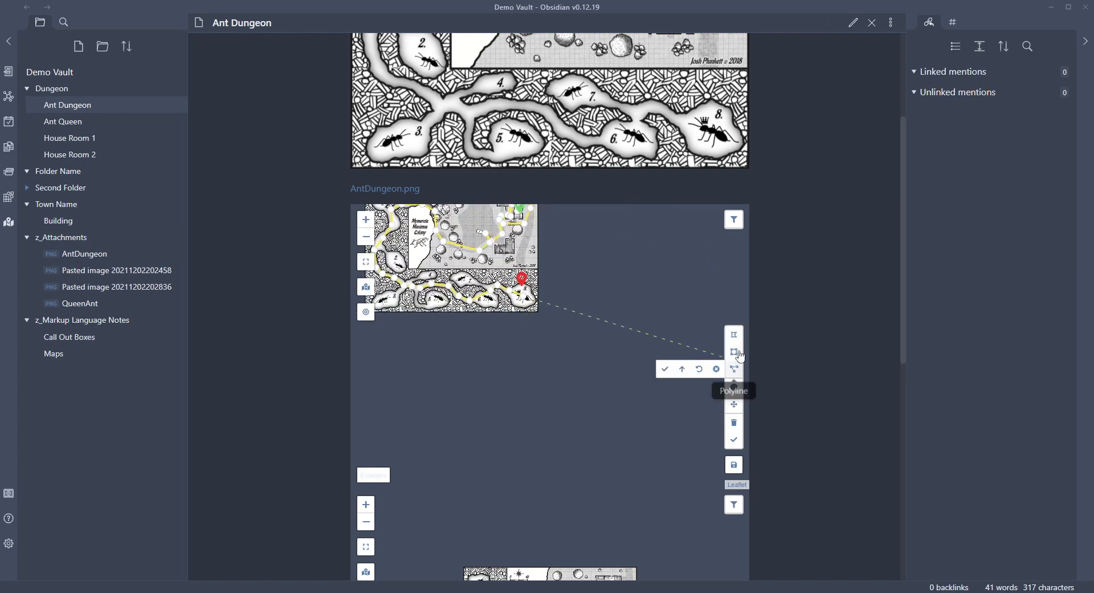
{"action": "scroll", "coordinate": [520, 352], "scroll_direction": "up", "scroll_amount": 2}
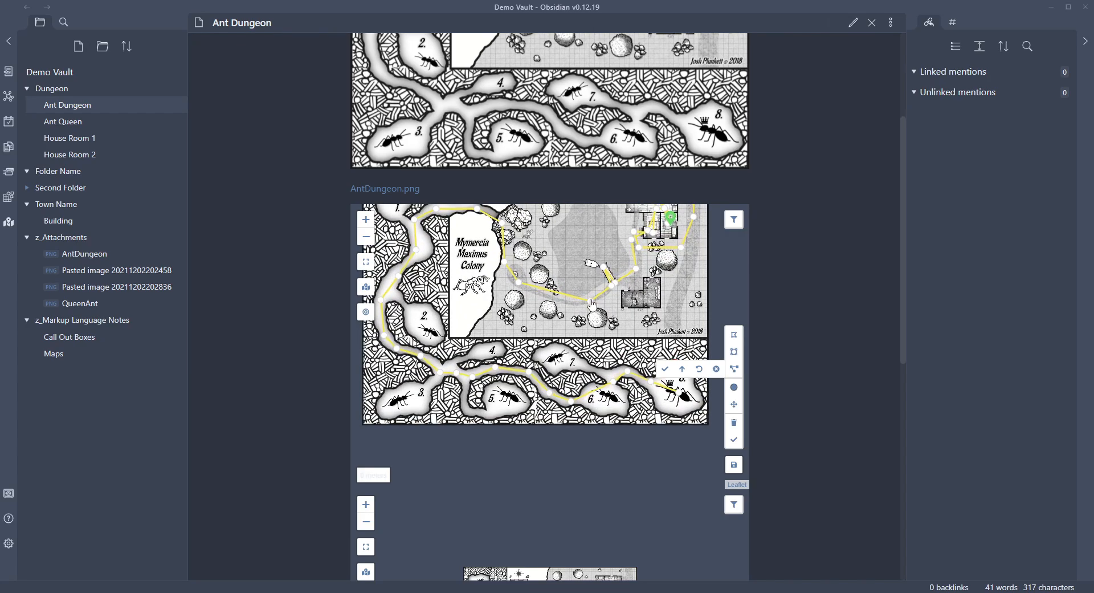
{"action": "scroll", "coordinate": [577, 348], "scroll_direction": "down", "scroll_amount": 2}
{"action": "scroll", "coordinate": [583, 378], "scroll_direction": "up", "scroll_amount": 2}
{"action": "scroll", "coordinate": [612, 375], "scroll_direction": "down", "scroll_amount": 1}
{"action": "left_click_drag", "start_coordinate": [613, 375], "coordinate": [594, 371]}
{"action": "scroll", "coordinate": [744, 362], "scroll_direction": "up", "scroll_amount": 2}
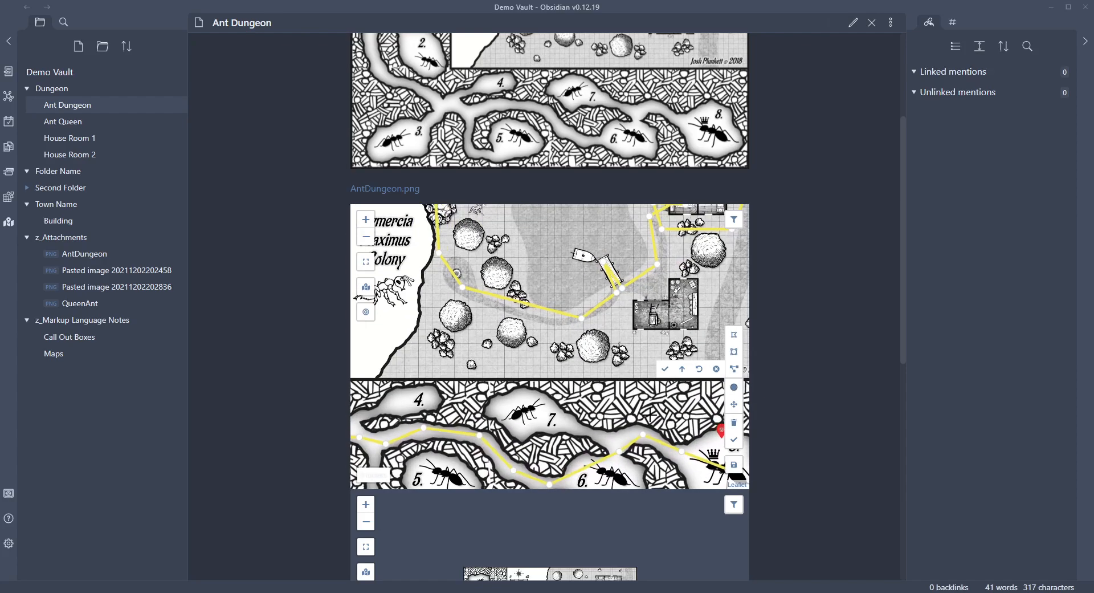
{"action": "scroll", "coordinate": [705, 370], "scroll_direction": "down", "scroll_amount": 2}
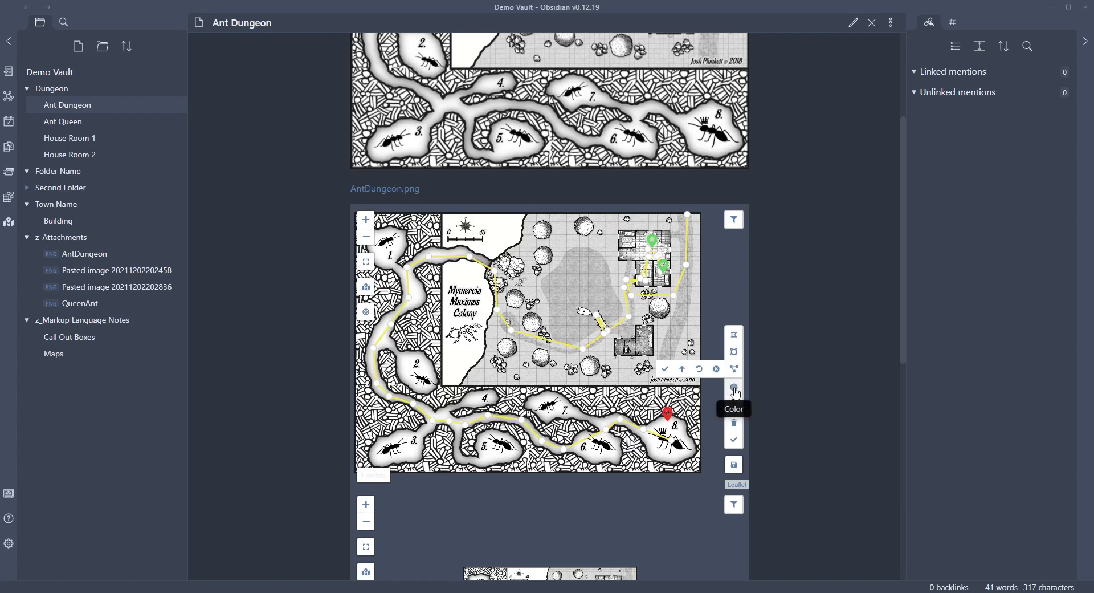
Step: Draw a yellow rectangle over the pond and a yellow polygon around the upper part of chamber 7
{"action": "left_click", "coordinate": [734, 351]}
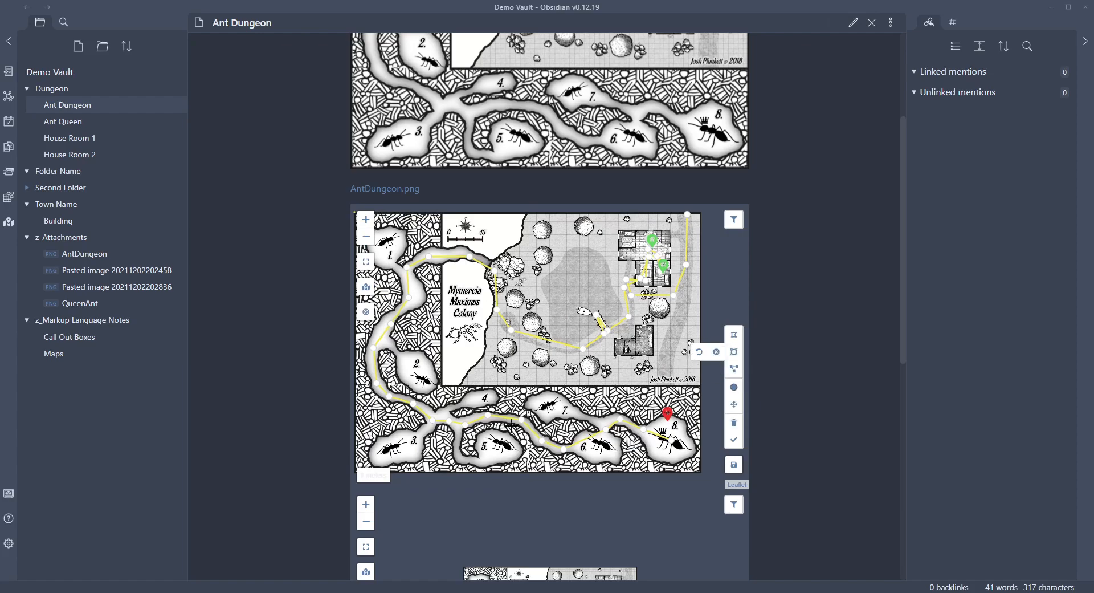
{"action": "mouse_move", "coordinate": [546, 261]}
{"action": "left_mouse_down"}
{"action": "mouse_move", "coordinate": [609, 319]}
{"action": "mouse_move", "coordinate": [597, 302]}
{"action": "left_mouse_up"}
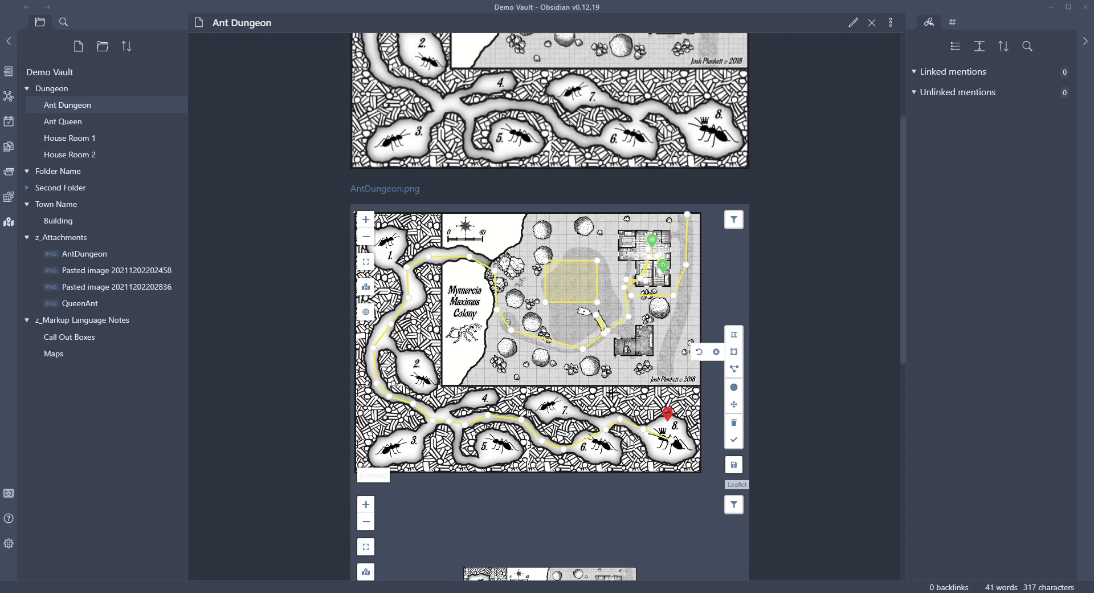
{"action": "left_click", "coordinate": [734, 334]}
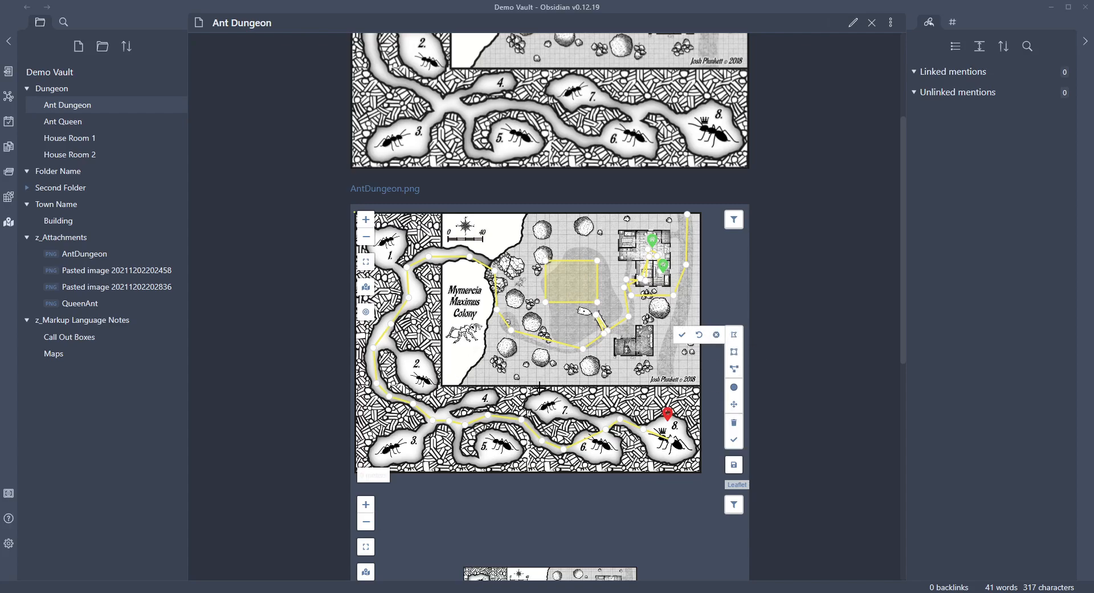
{"action": "scroll", "coordinate": [538, 388], "scroll_direction": "up", "scroll_amount": 2}
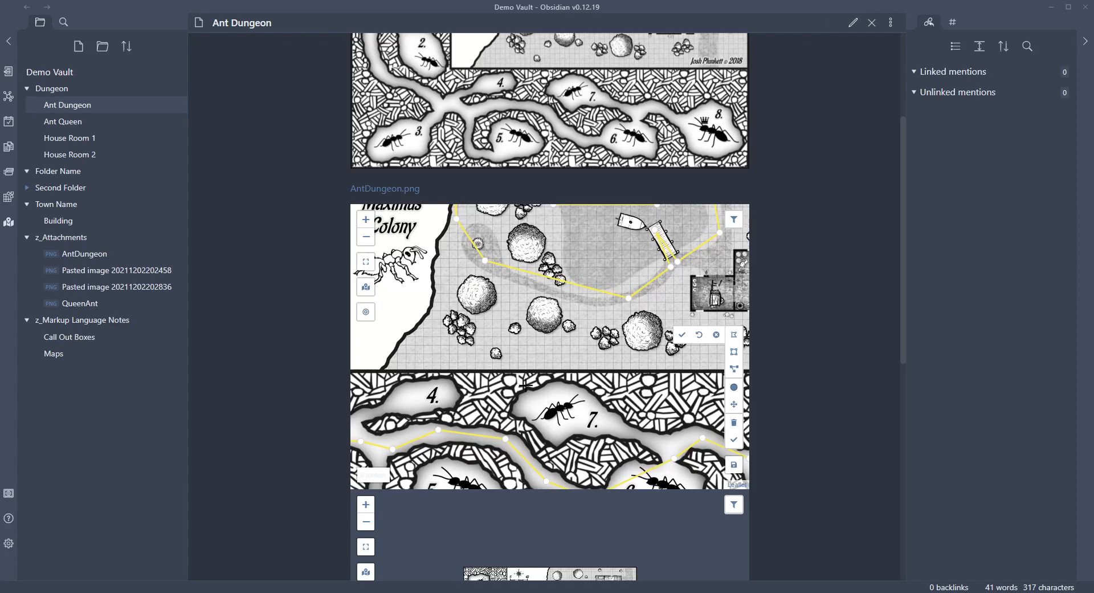
{"action": "left_click", "coordinate": [562, 381]}
{"action": "left_click", "coordinate": [599, 398]}
{"action": "left_click", "coordinate": [611, 409]}
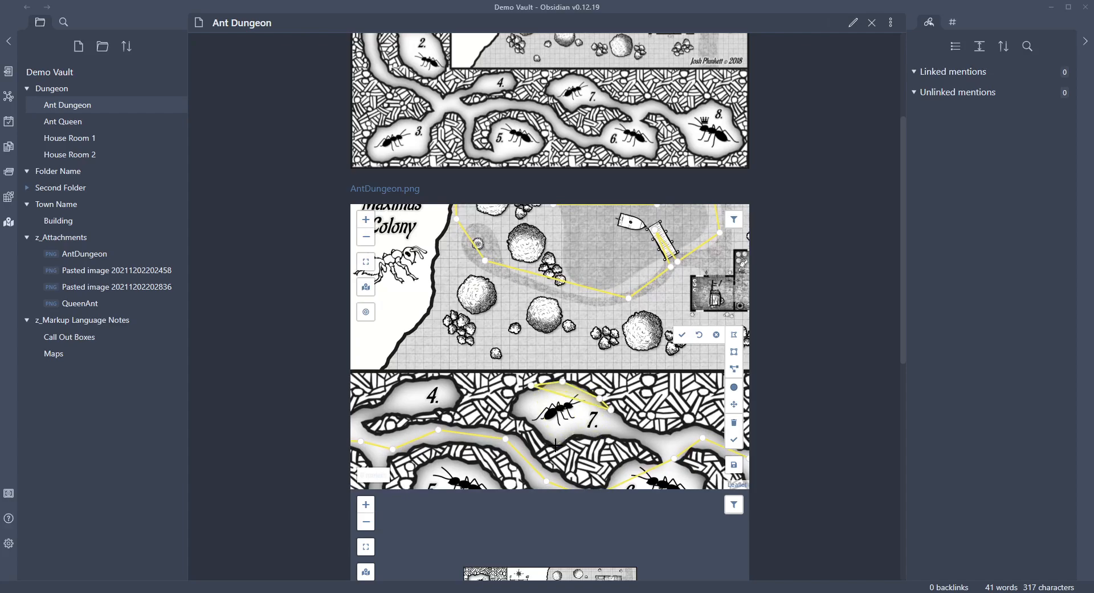
{"action": "left_click", "coordinate": [507, 416]}
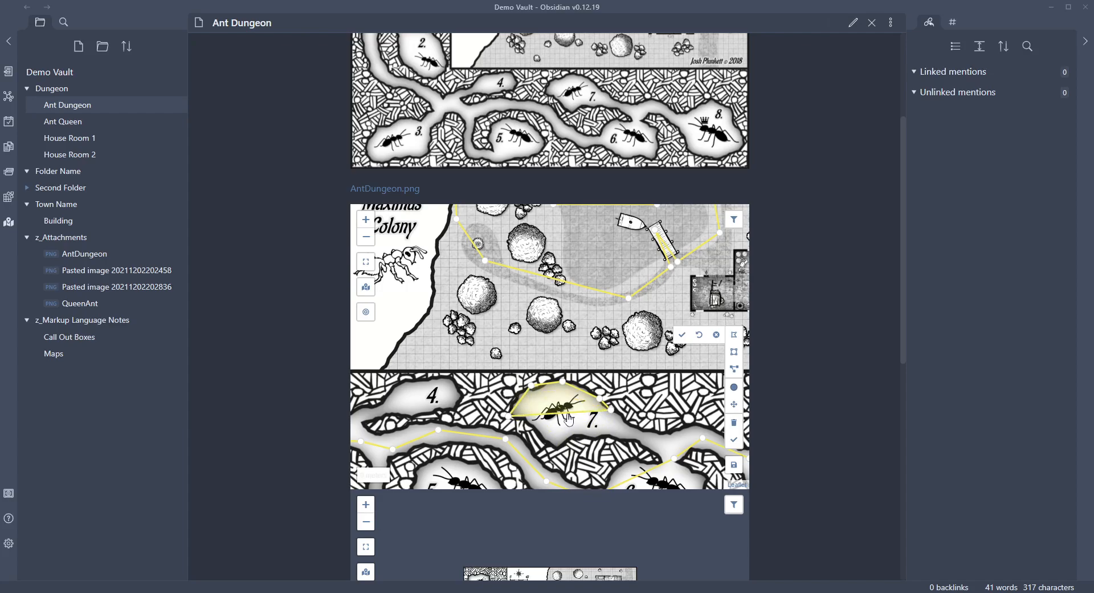
{"action": "left_click", "coordinate": [513, 395]}
Step: Delete the polygon on chamber 7 and the rectangle over the pond, keeping the route polyline
{"action": "scroll", "coordinate": [585, 439], "scroll_direction": "down", "scroll_amount": 3}
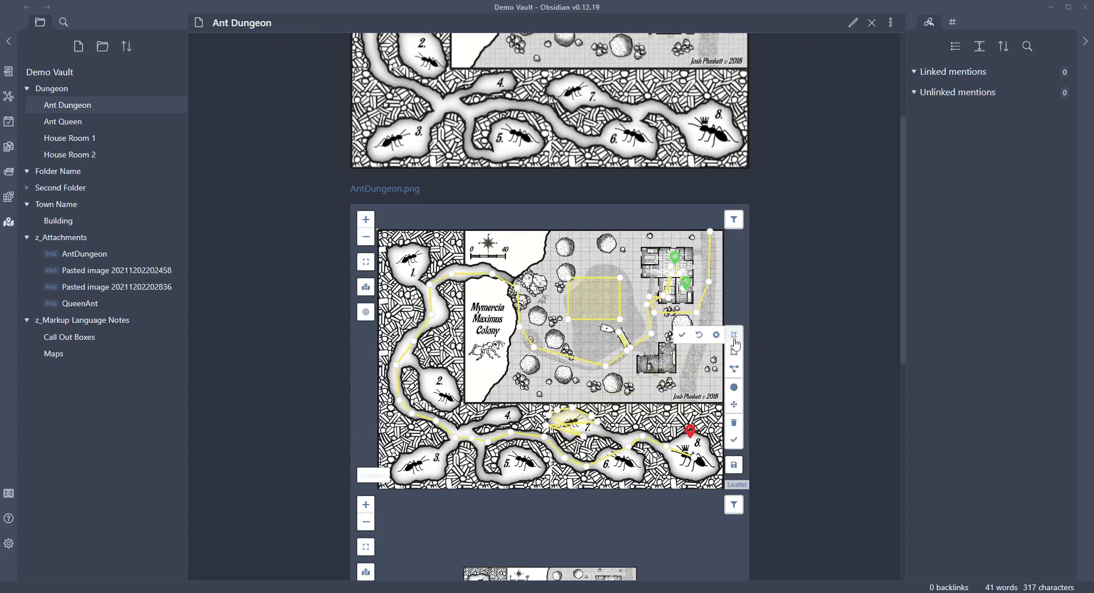
{"action": "scroll", "coordinate": [558, 389], "scroll_direction": "up", "scroll_amount": 1}
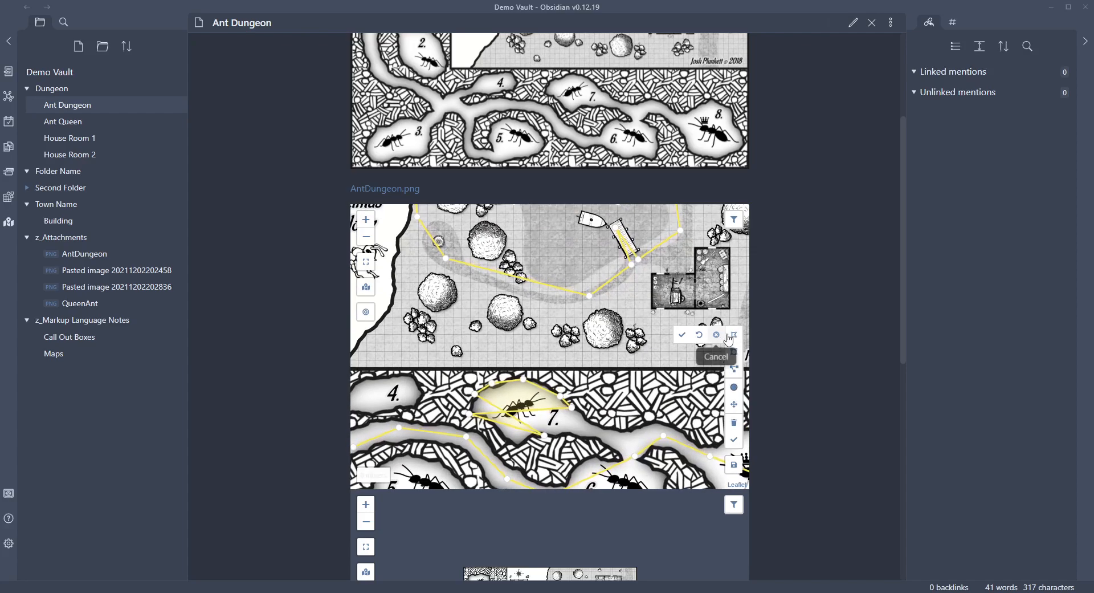
{"action": "scroll", "coordinate": [693, 364], "scroll_direction": "down", "scroll_amount": 2}
{"action": "scroll", "coordinate": [693, 365], "scroll_direction": "up", "scroll_amount": 1}
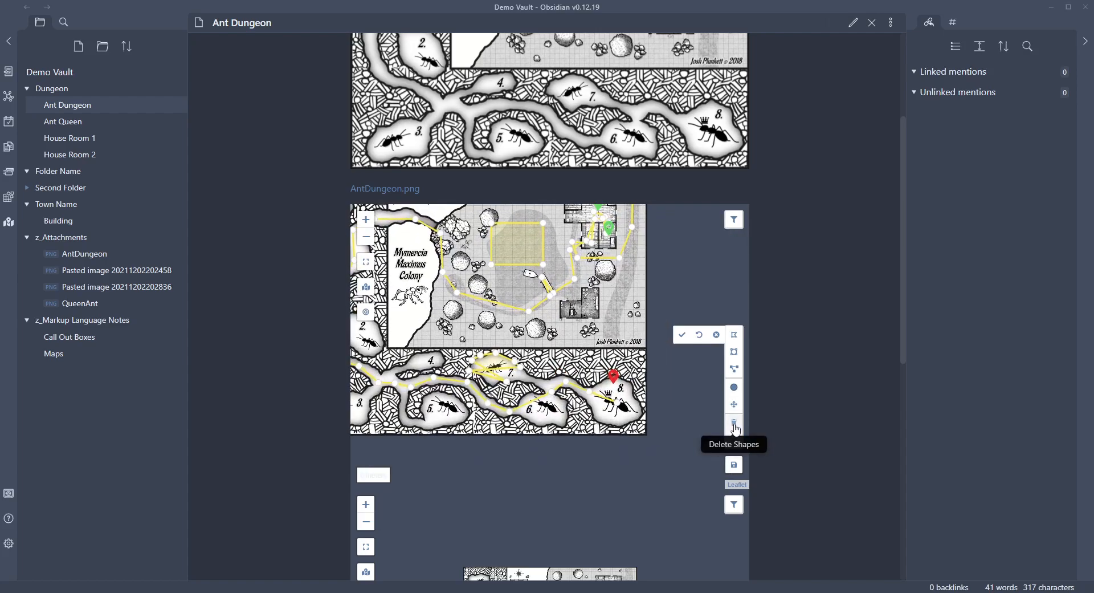
{"action": "left_click", "coordinate": [735, 422]}
{"action": "scroll", "coordinate": [520, 365], "scroll_direction": "up", "scroll_amount": 1}
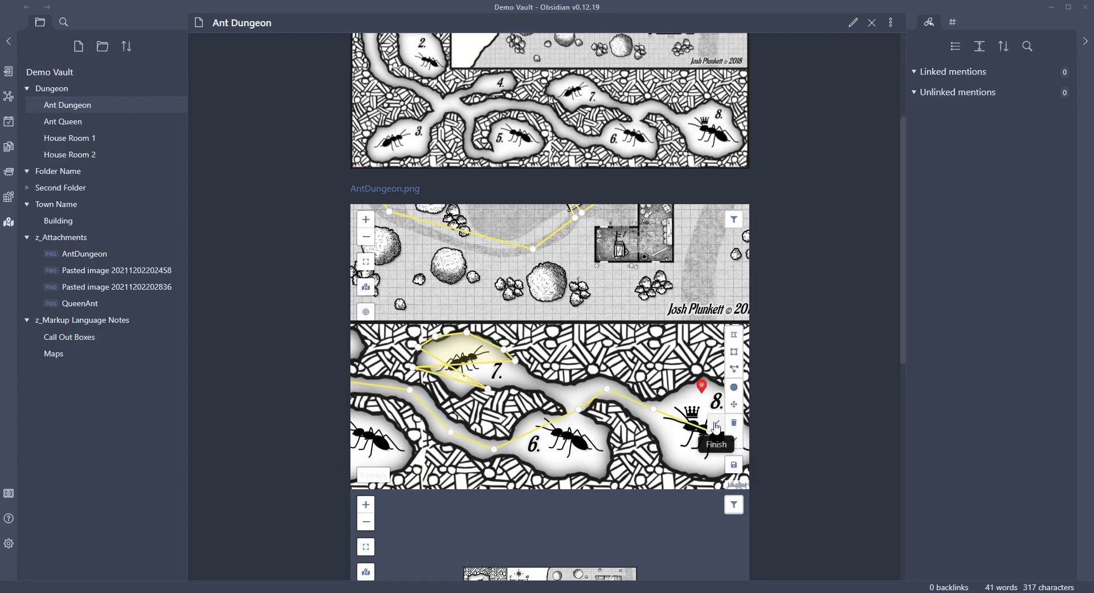
{"action": "left_click", "coordinate": [466, 351]}
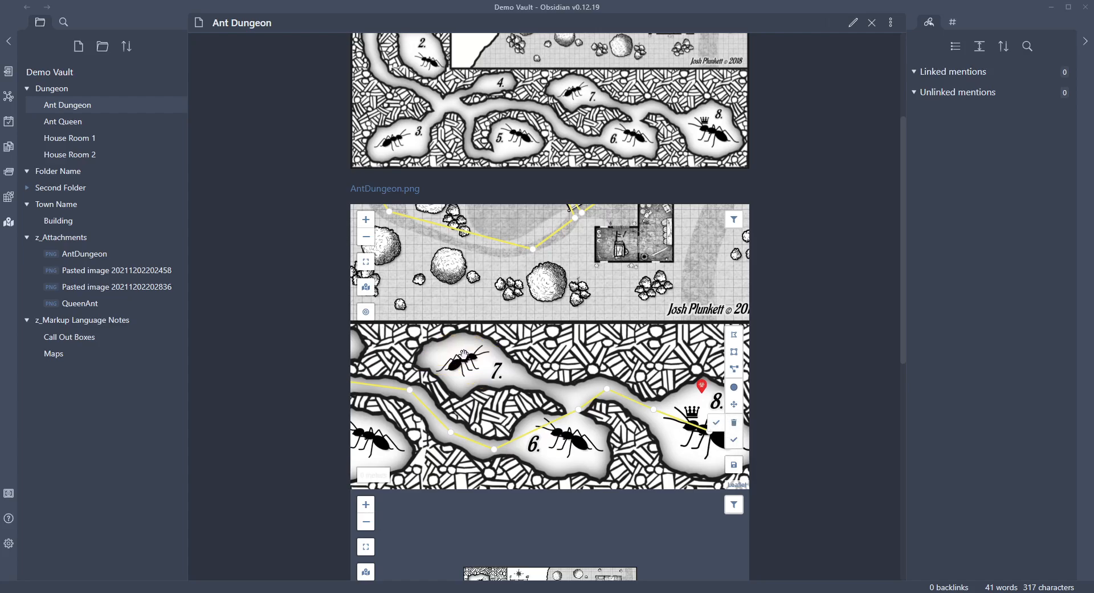
{"action": "scroll", "coordinate": [567, 338], "scroll_direction": "down", "scroll_amount": 1}
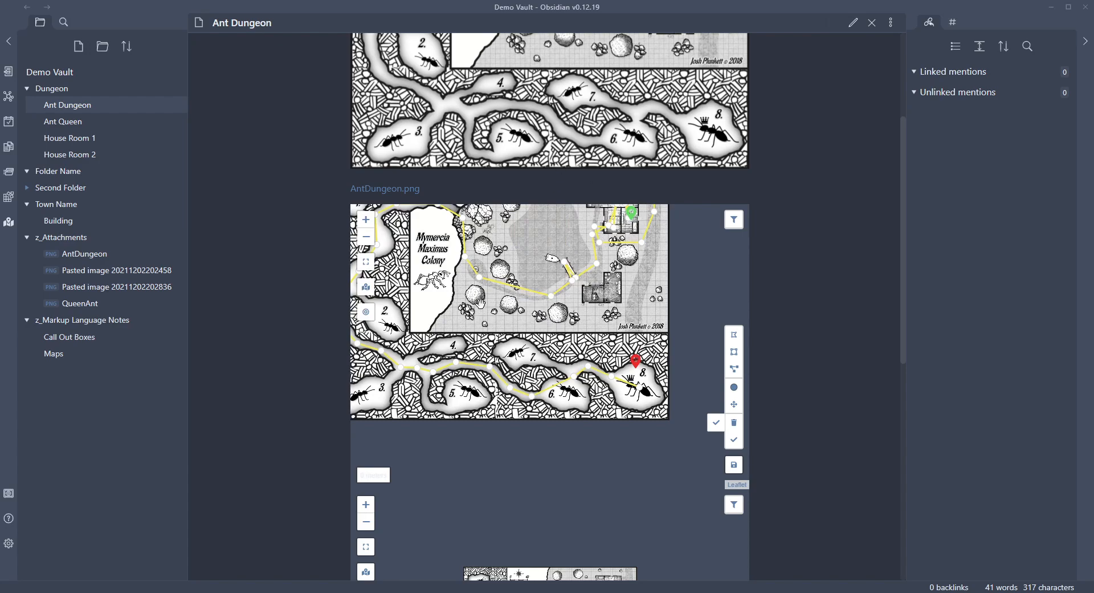
Step: Inspect the remaining route on the map and preview the note linked to the House Room 1 marker
{"action": "left_click_drag", "start_coordinate": [483, 303], "coordinate": [519, 326]}
{"action": "left_click_drag", "start_coordinate": [582, 298], "coordinate": [602, 316]}
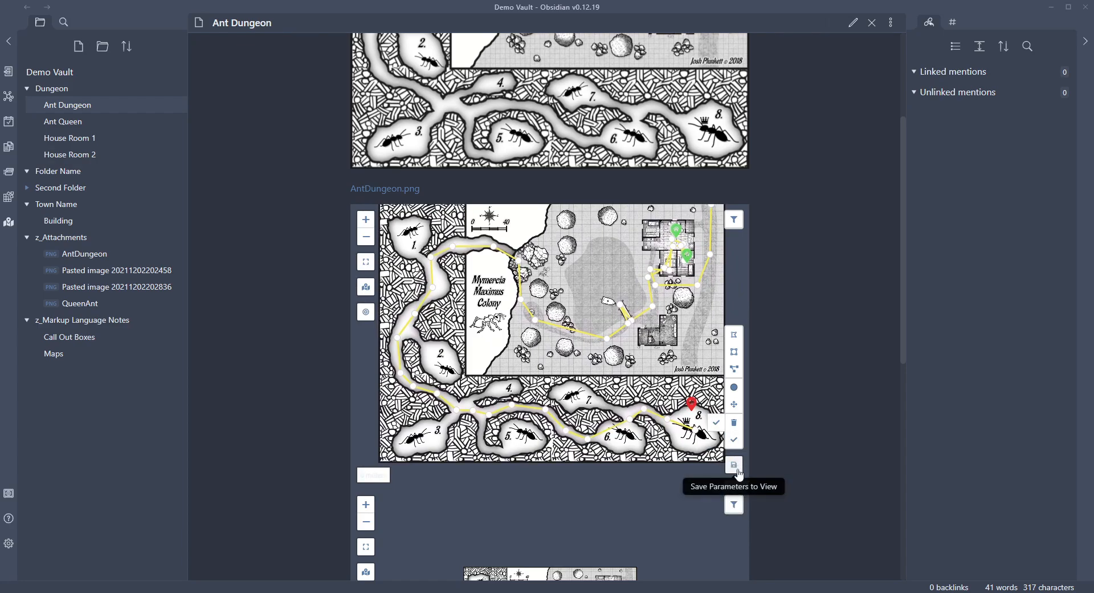
{"action": "scroll", "coordinate": [608, 299], "scroll_direction": "up", "scroll_amount": 1}
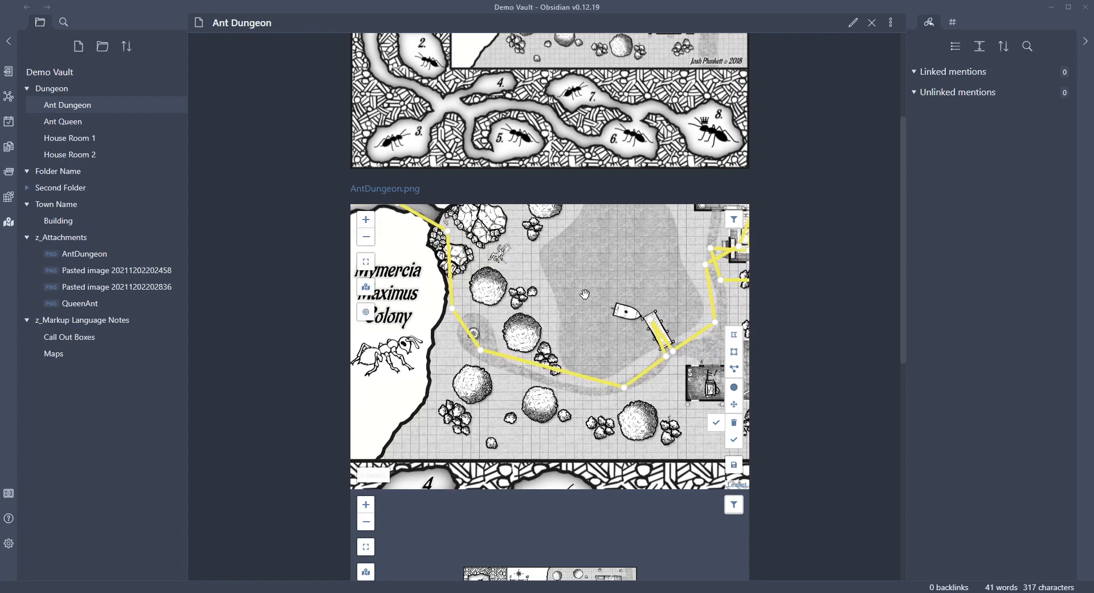
{"action": "scroll", "coordinate": [576, 290], "scroll_direction": "down", "scroll_amount": 1}
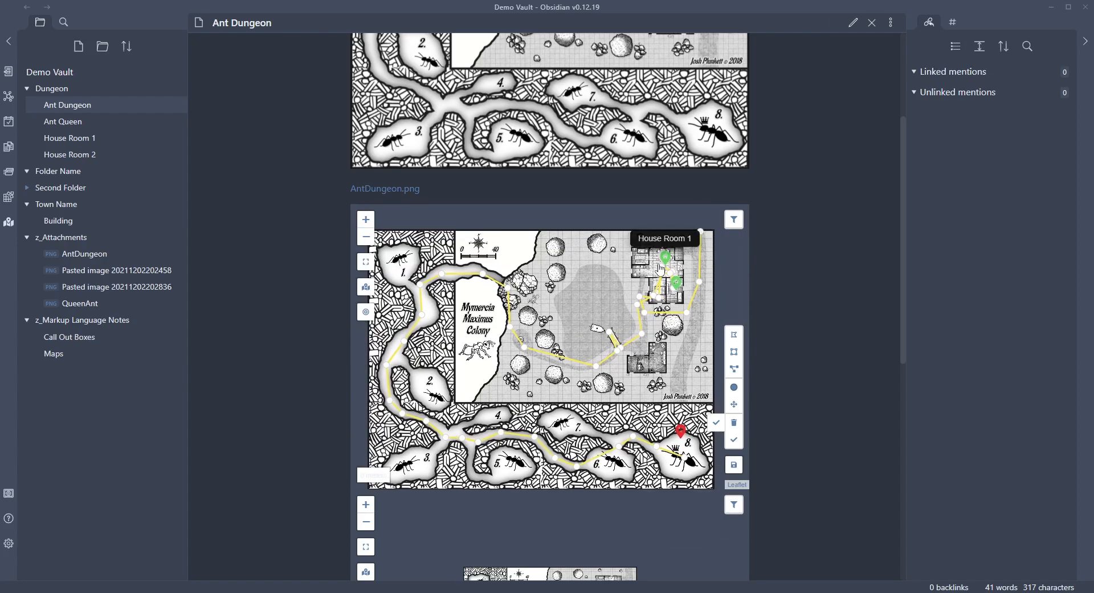
{"action": "mouse_move", "coordinate": [664, 262]}
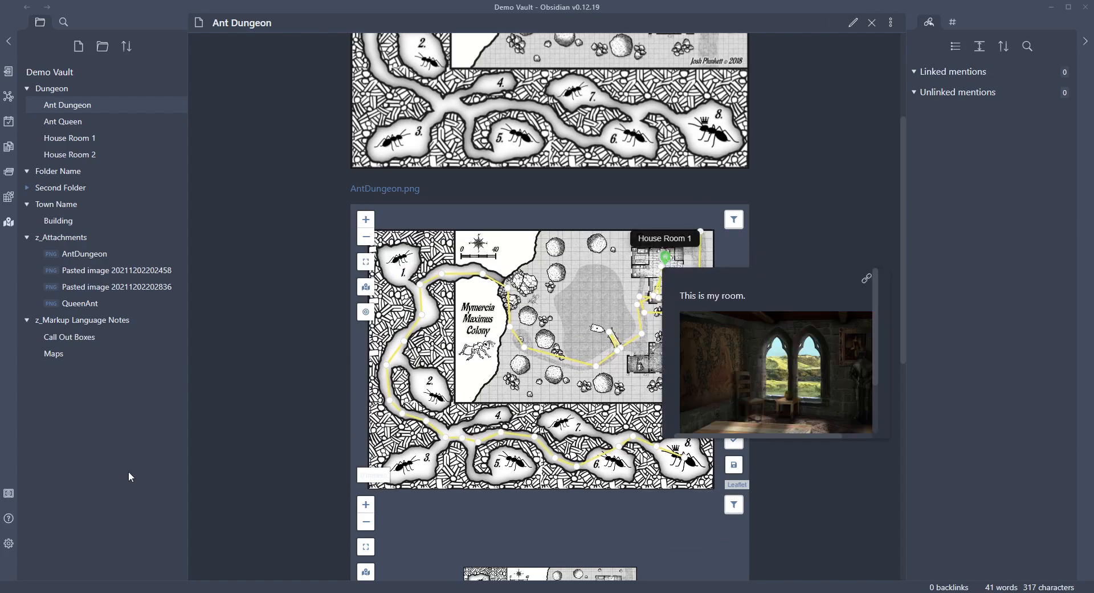
Step: In the Leaflet plugin settings, enter Room as the associated tag of the Room map marker and save the marker
{"action": "left_click", "coordinate": [9, 543]}
{"action": "scroll", "coordinate": [787, 346], "scroll_direction": "down", "scroll_amount": 10}
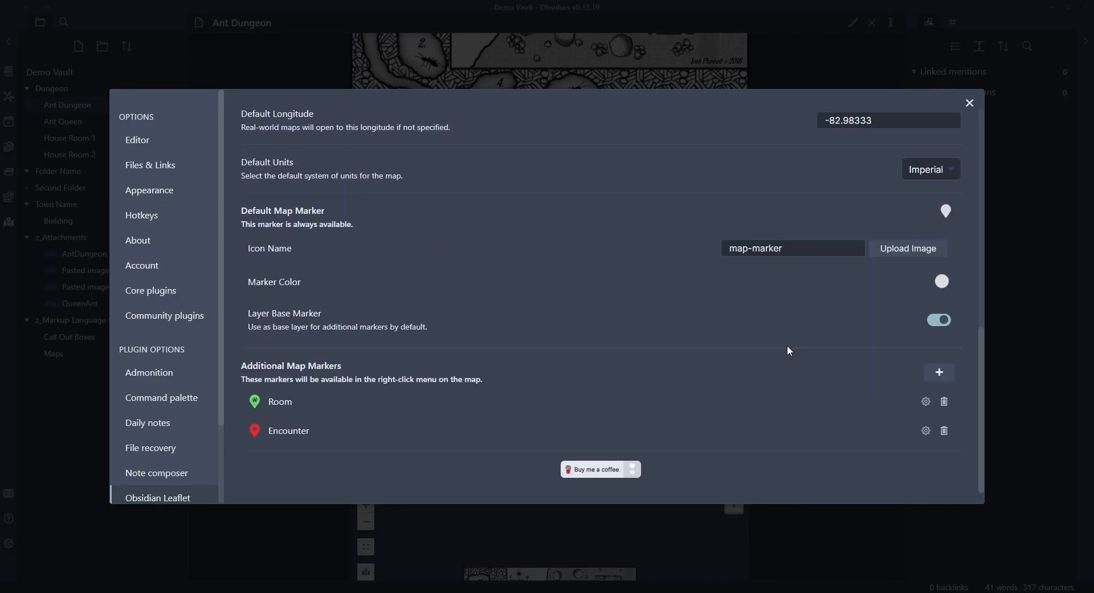
{"action": "left_click", "coordinate": [927, 402]}
{"action": "left_click", "coordinate": [672, 437]}
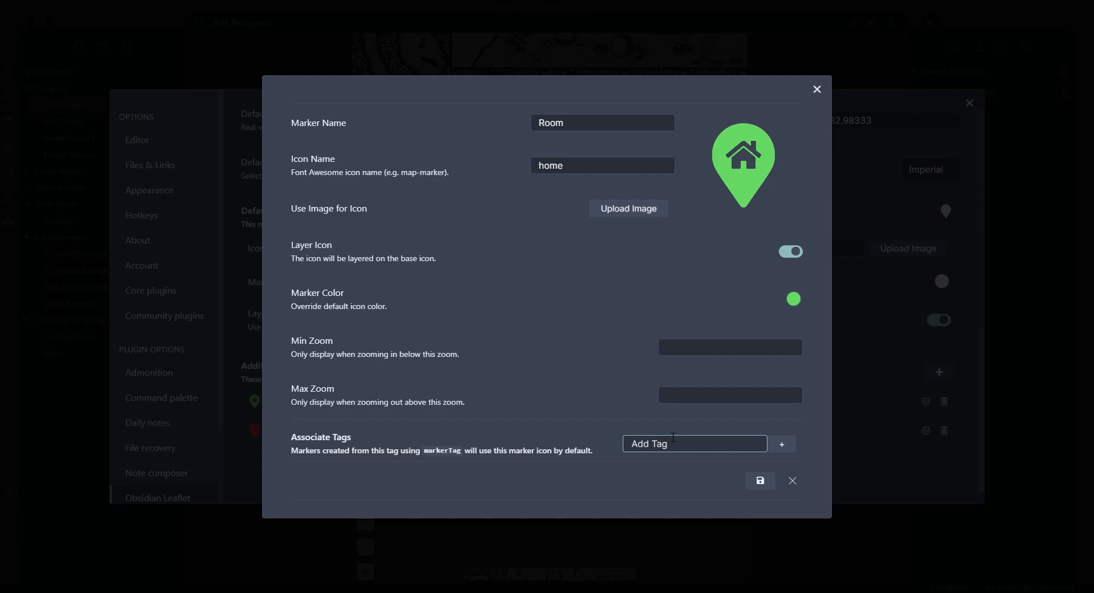
{"action": "type", "text": "R"}
{"action": "key", "text": "BackSpace"}
{"action": "type", "text": "Room"}
{"action": "left_click", "coordinate": [761, 485]}
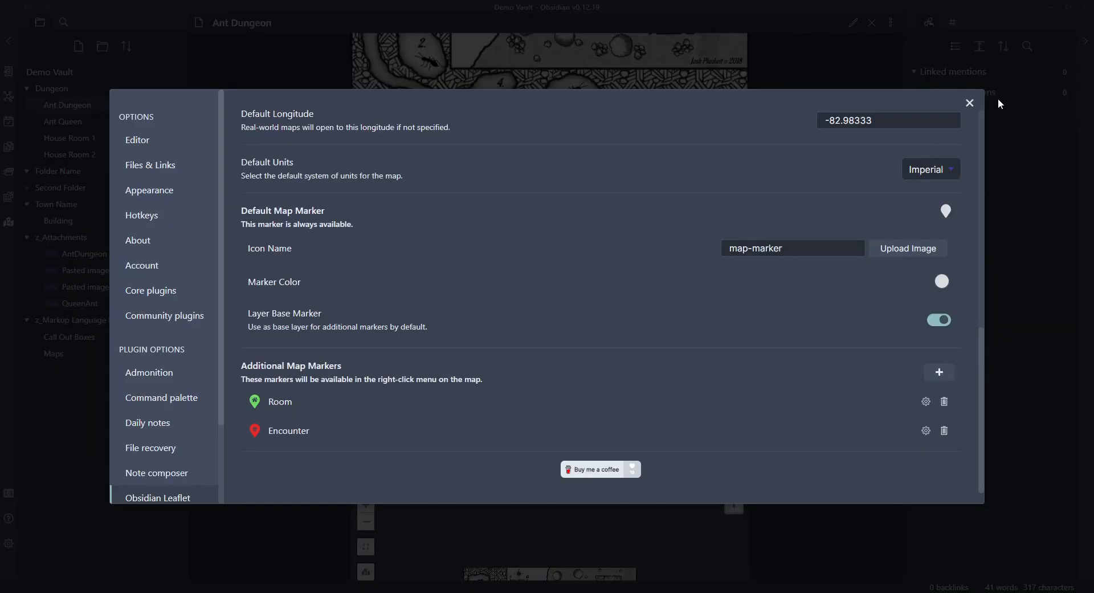
Step: Enter EncounterTag as the associated tag of the Encounter map marker, save the marker and close the settings
{"action": "left_click", "coordinate": [927, 430]}
{"action": "left_click", "coordinate": [667, 444]}
{"action": "type", "text": "EncounterTag"}
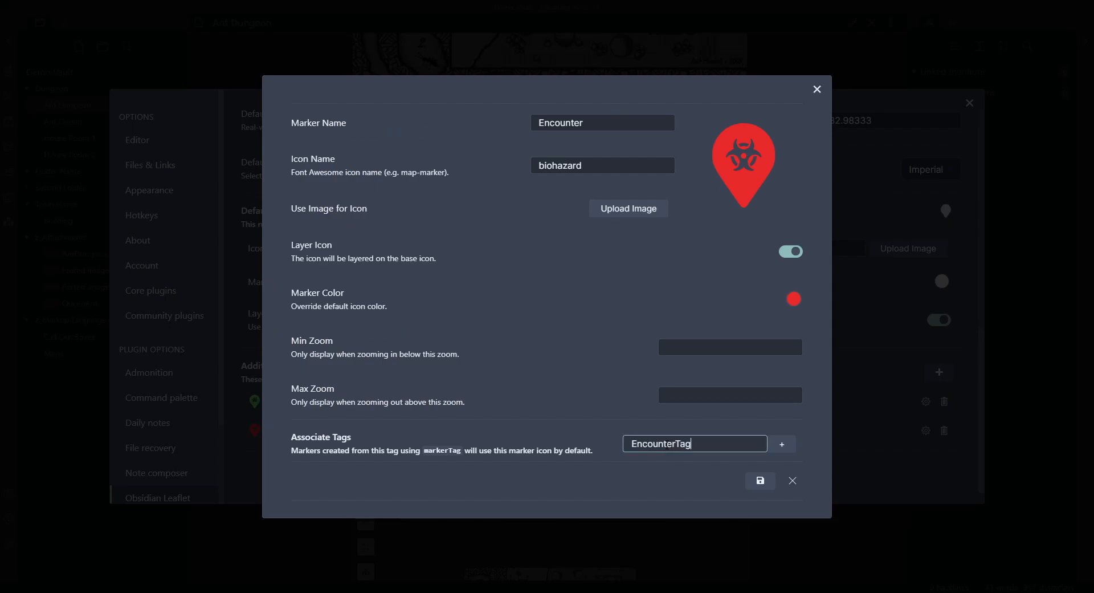
{"action": "left_click", "coordinate": [761, 480]}
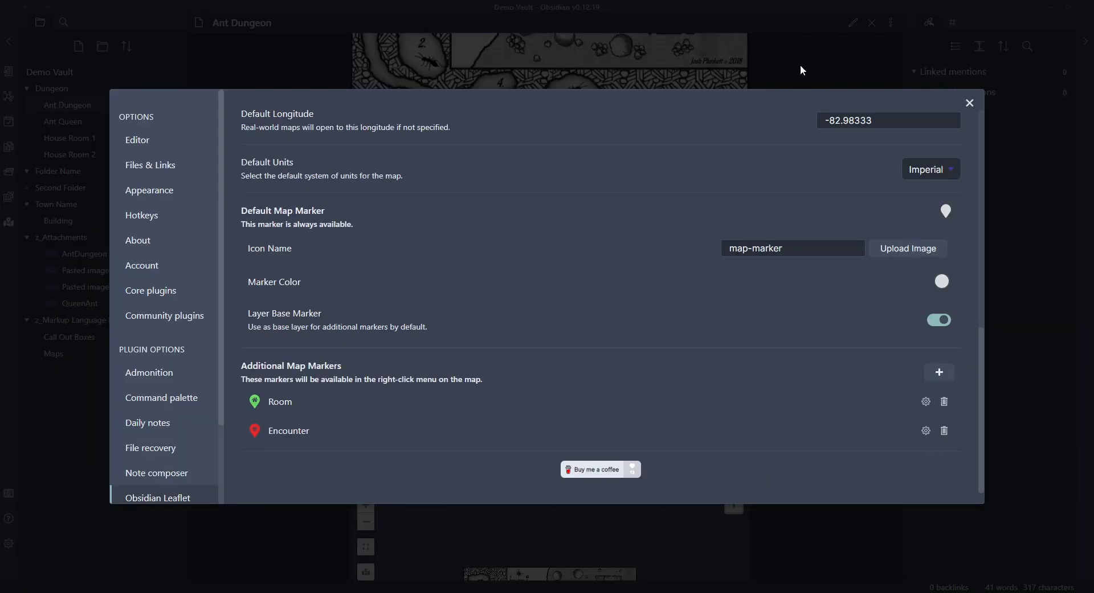
{"action": "left_click", "coordinate": [969, 105]}
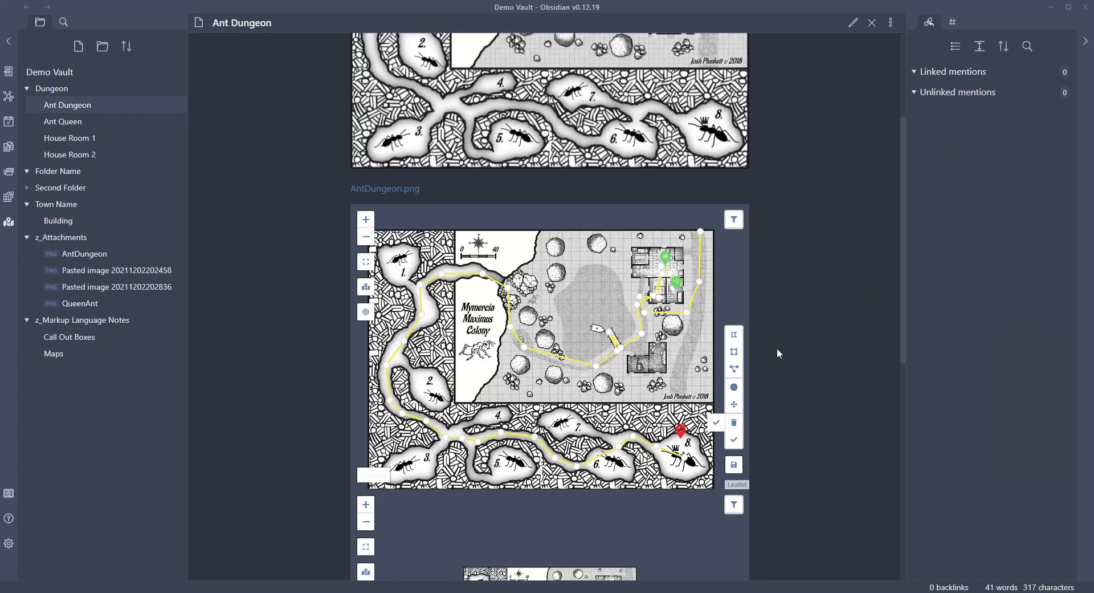
Step: Show the vault's tags and place an Encounter marker on the pond in the first map
{"action": "left_click", "coordinate": [955, 22]}
{"action": "right_click", "coordinate": [599, 289]}
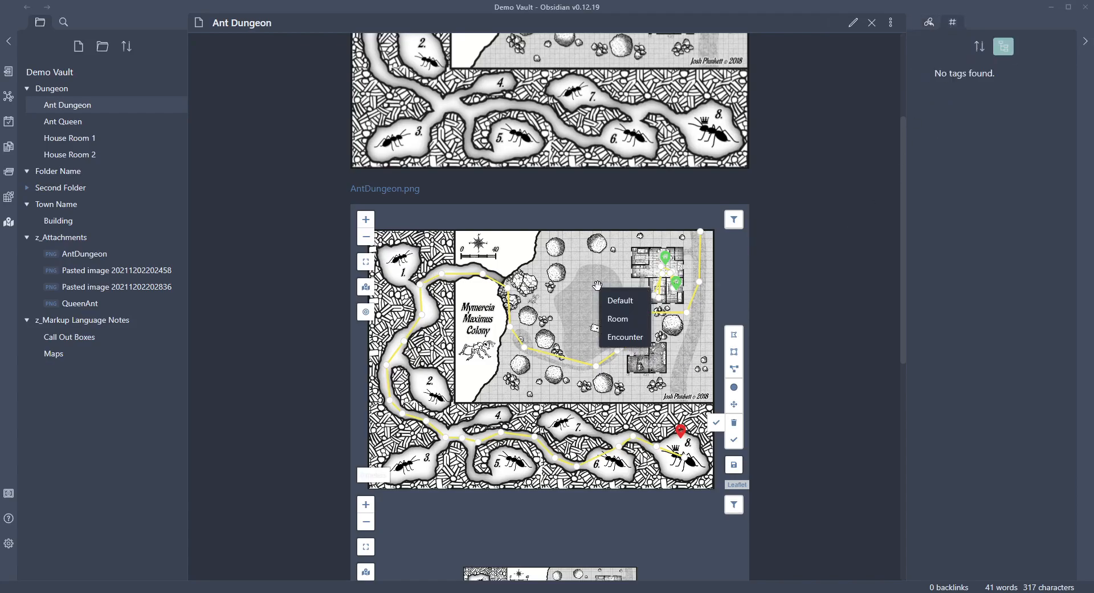
{"action": "left_click", "coordinate": [617, 335]}
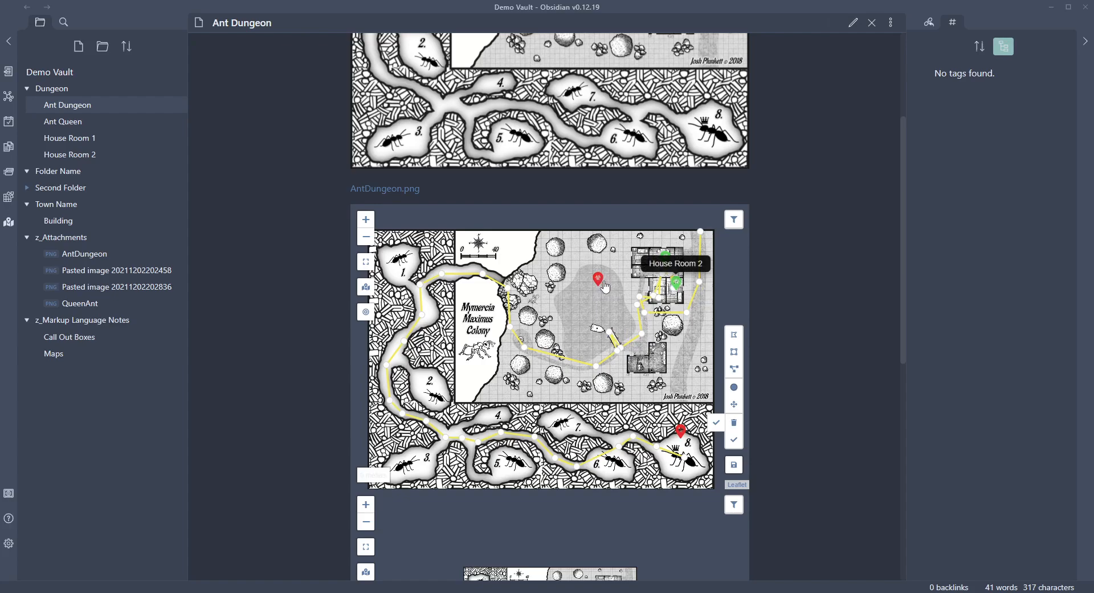
{"action": "left_click_drag", "start_coordinate": [600, 282], "coordinate": [586, 301]}
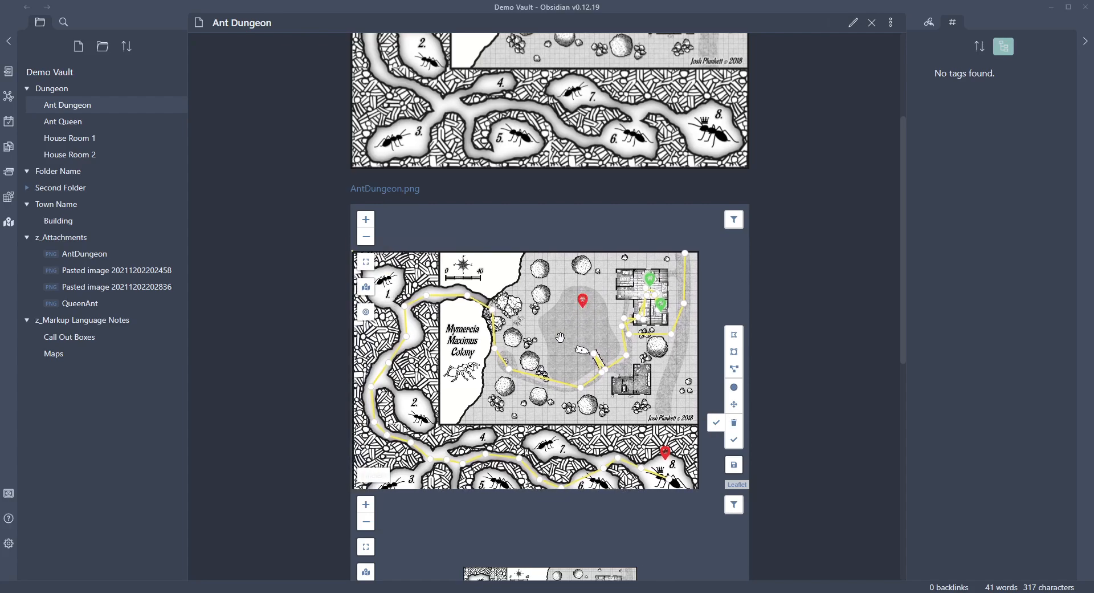
Step: Check the note's backlinks and tags, and look over the marker types offered on the first map
{"action": "left_click", "coordinate": [929, 22]}
{"action": "left_click", "coordinate": [937, 72]}
{"action": "left_click", "coordinate": [954, 17]}
{"action": "right_click", "coordinate": [626, 220]}
{"action": "left_click_drag", "start_coordinate": [598, 283], "coordinate": [535, 308]}
{"action": "right_click", "coordinate": [544, 305]}
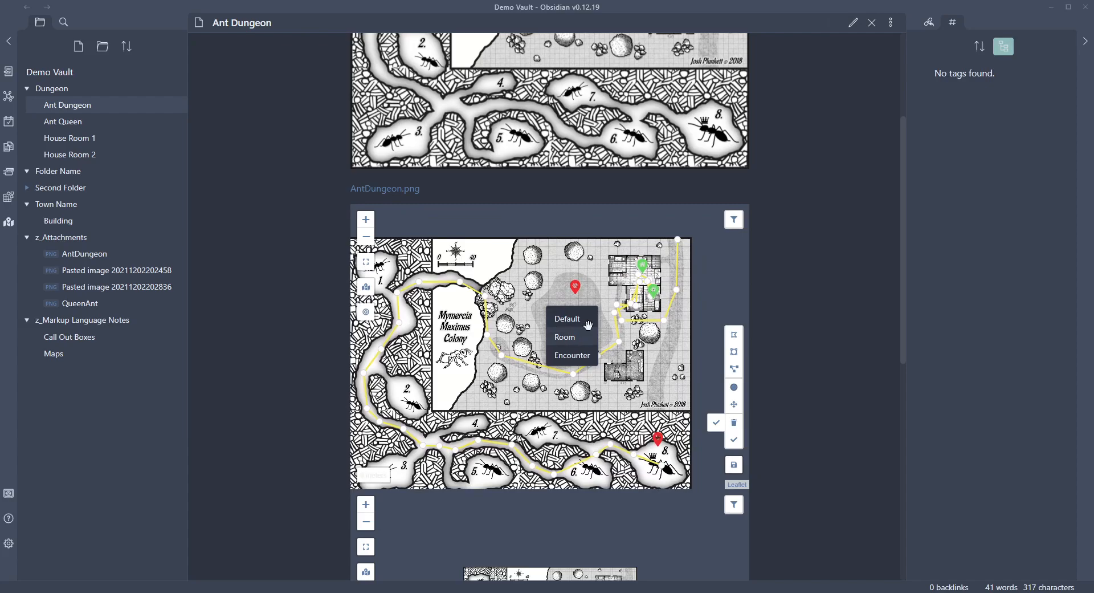
{"action": "left_click", "coordinate": [510, 318]}
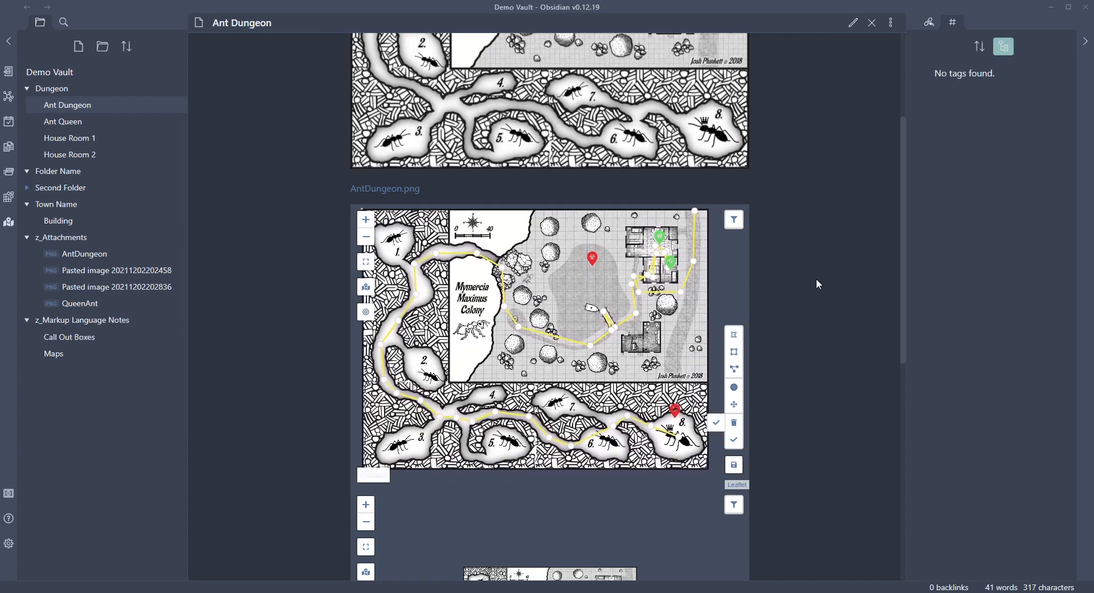
{"action": "scroll", "coordinate": [829, 277], "scroll_direction": "down", "scroll_amount": 4}
{"action": "scroll", "coordinate": [828, 277], "scroll_direction": "up", "scroll_amount": 5}
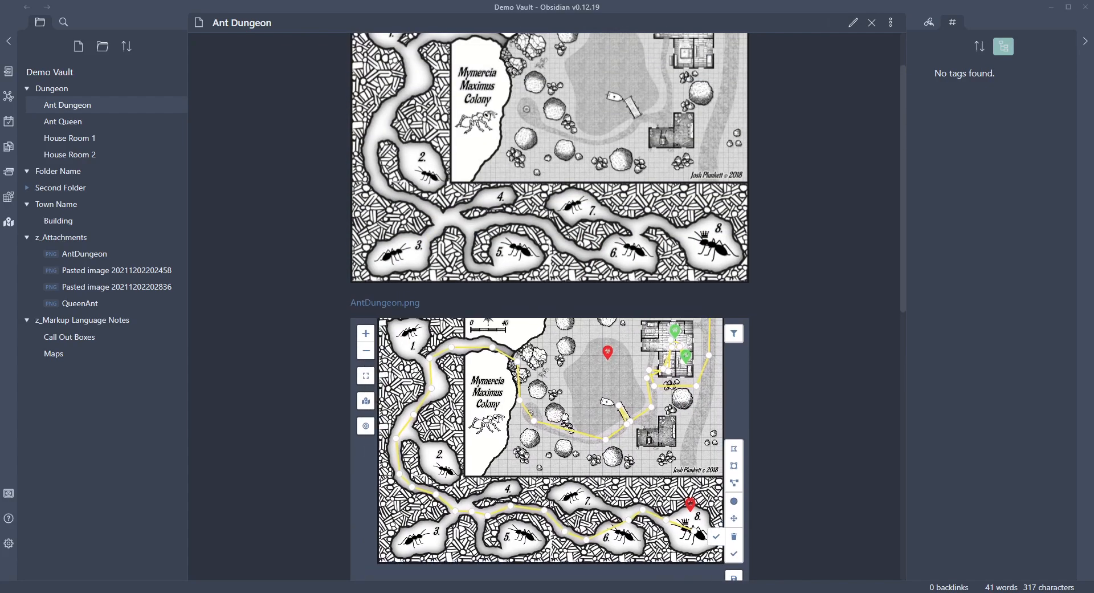
{"action": "right_click", "coordinate": [551, 439]}
{"action": "left_click", "coordinate": [791, 381]}
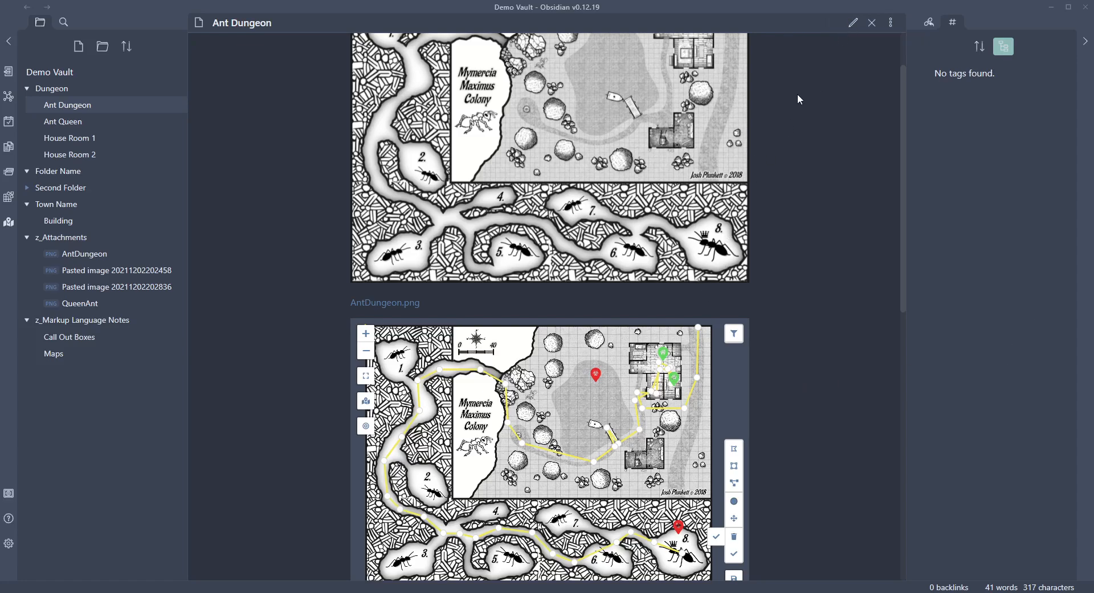
Step: Open the note's source for editing and delete the embedded AntDungeon.png image and the link below it
{"action": "left_click", "coordinate": [853, 23]}
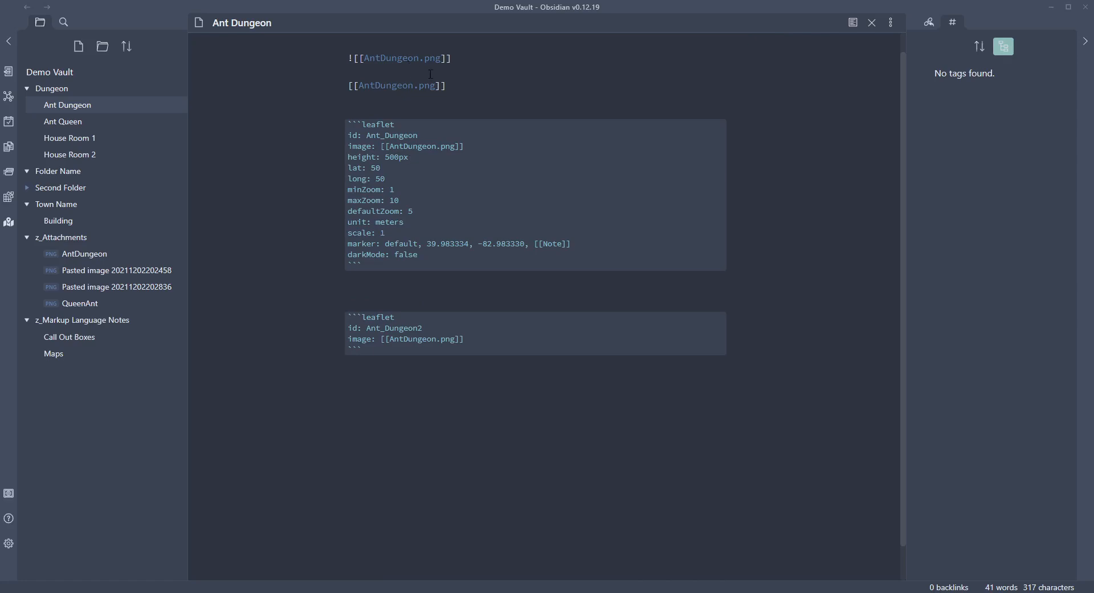
{"action": "left_click_drag", "start_coordinate": [424, 100], "coordinate": [318, 55]}
{"action": "key", "text": "BackSpace"}
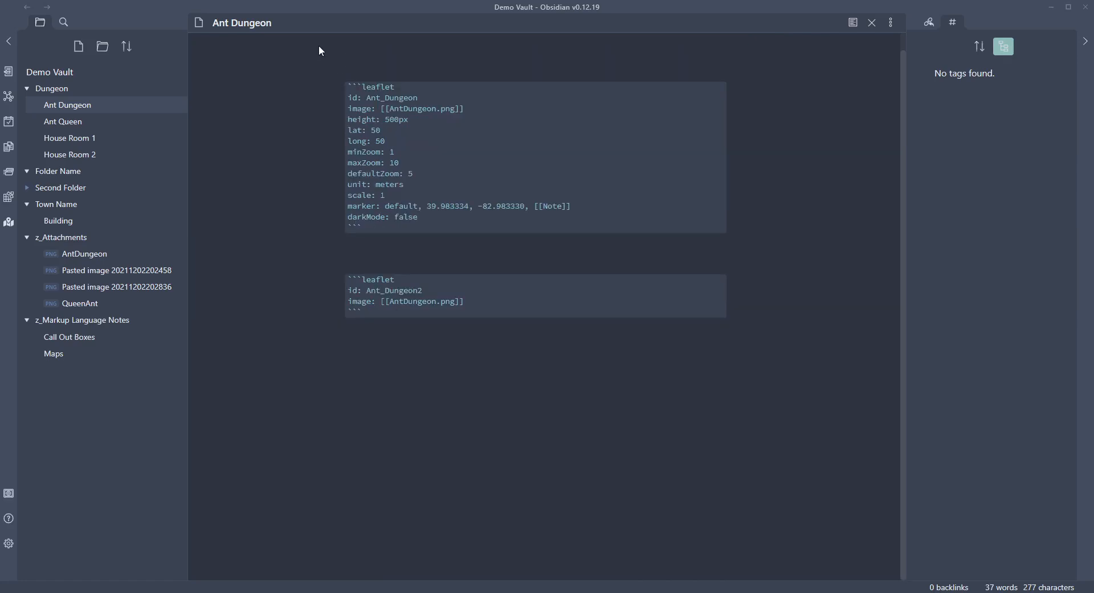
Step: Add the top-level heading "Ant Dungeon" above the first leaflet block and show the rendered note
{"action": "type", "text": "# A"}
{"action": "key", "text": "BackSpace"}
{"action": "key", "text": "BackSpace"}
{"action": "type", "text": "Ant Q"}
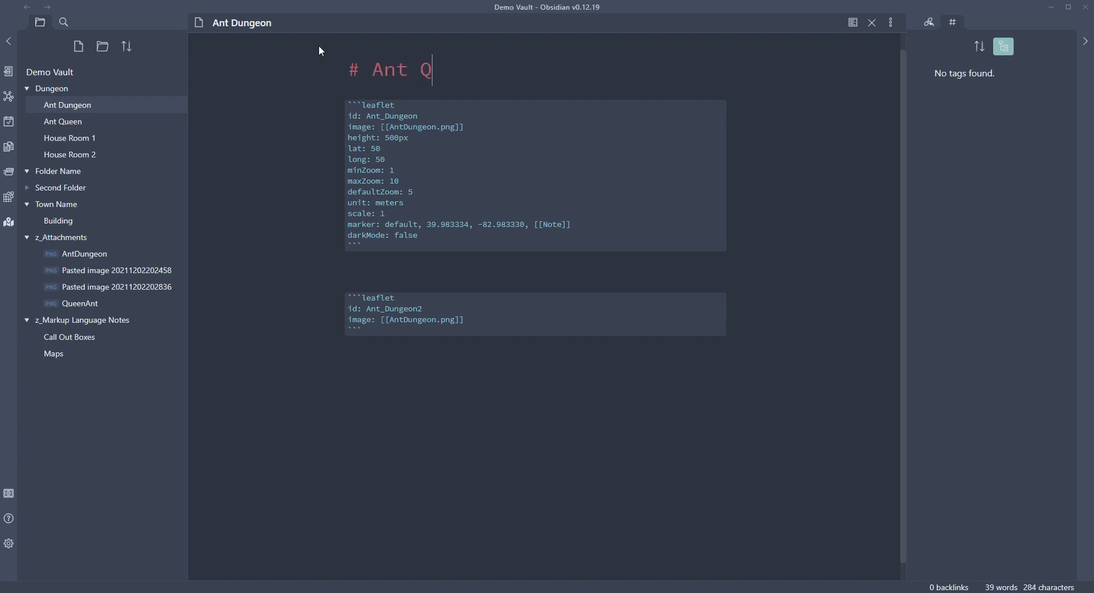
{"action": "key", "text": "BackSpace"}
{"action": "type", "text": "Dungeon"}
{"action": "left_click", "coordinate": [852, 23]}
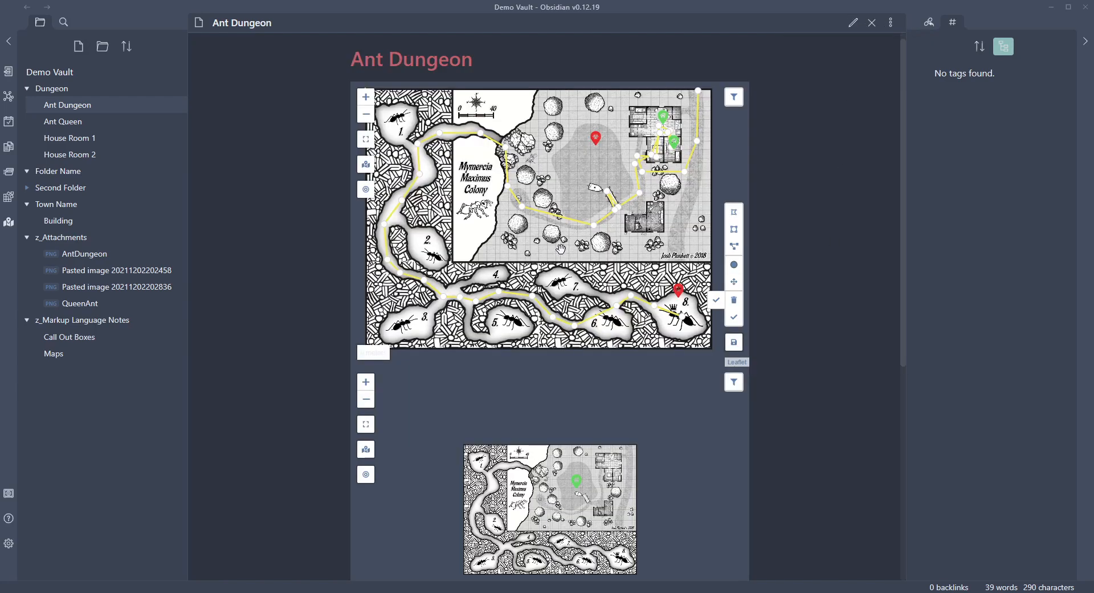
Step: Delete the Encounter marker on the pond in the first map
{"action": "left_click_drag", "start_coordinate": [534, 191], "coordinate": [532, 201]}
{"action": "left_click_drag", "start_coordinate": [596, 174], "coordinate": [608, 170]}
{"action": "right_click", "coordinate": [606, 145]}
{"action": "left_click", "coordinate": [627, 194]}
{"action": "left_click_drag", "start_coordinate": [545, 249], "coordinate": [558, 228]}
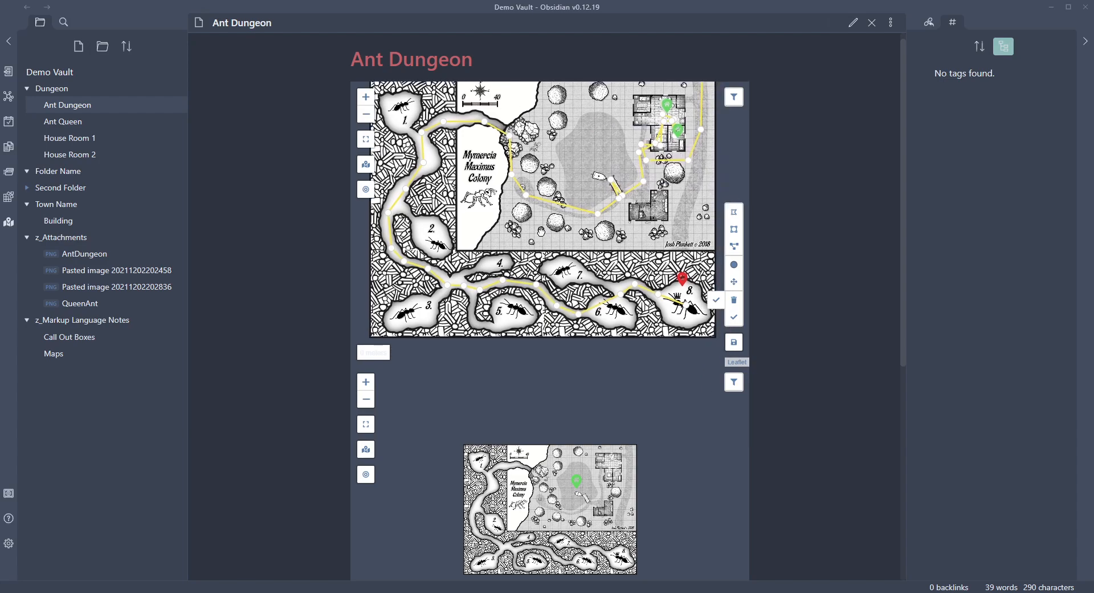
Step: Examine the source of the first leaflet block, in particular its id value
{"action": "left_click", "coordinate": [853, 22]}
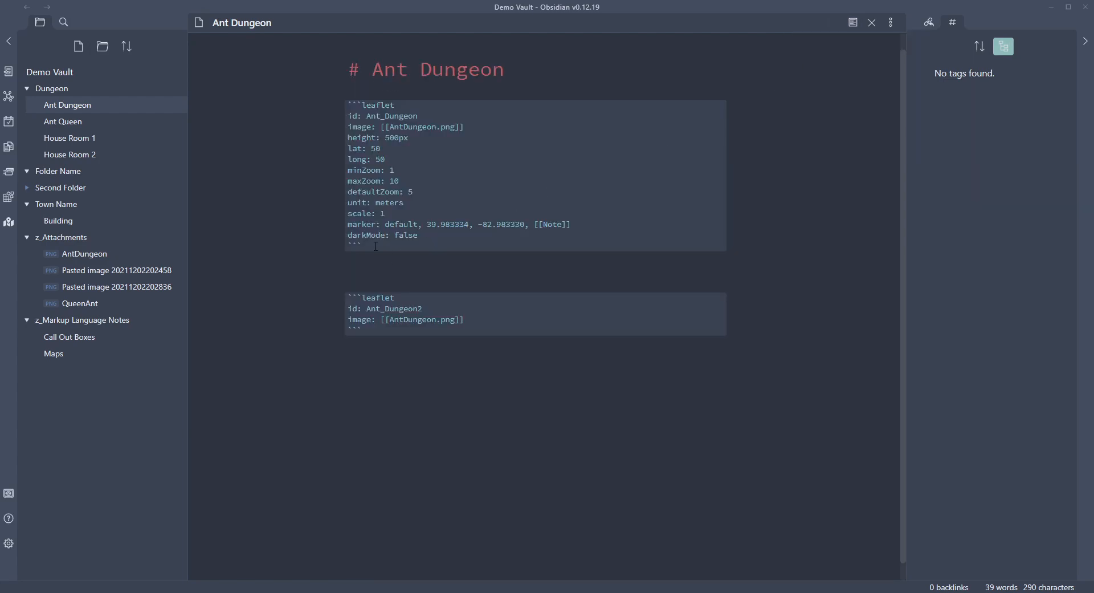
{"action": "left_click_drag", "start_coordinate": [376, 246], "coordinate": [328, 110]}
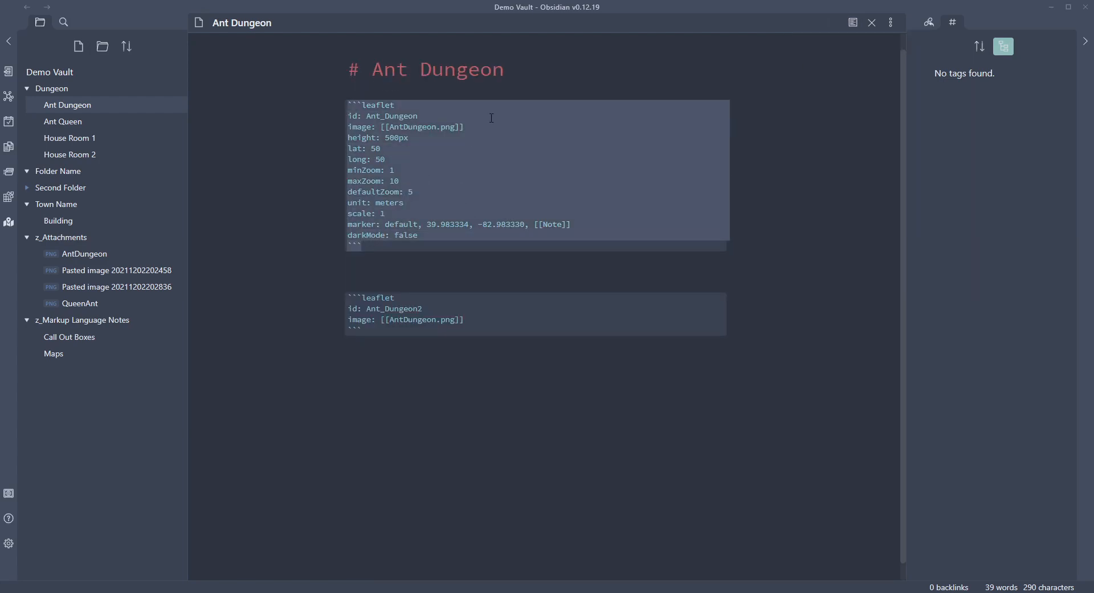
{"action": "left_click", "coordinate": [472, 128]}
{"action": "left_click_drag", "start_coordinate": [444, 129], "coordinate": [367, 117]}
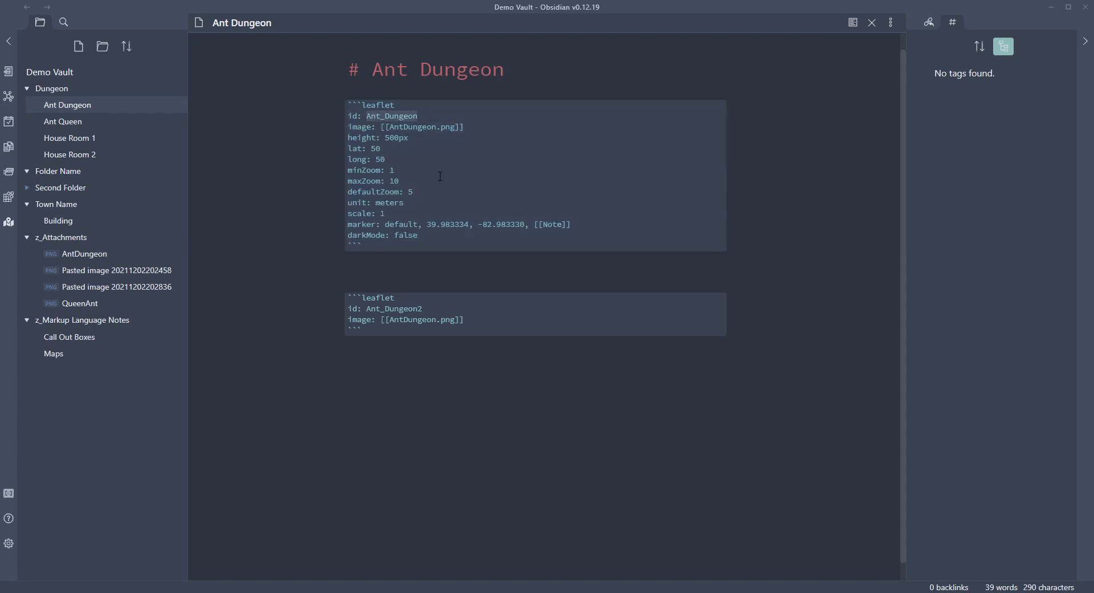
Step: Review the rendered note with both maps under the Ant Dungeon heading
{"action": "left_click", "coordinate": [849, 25]}
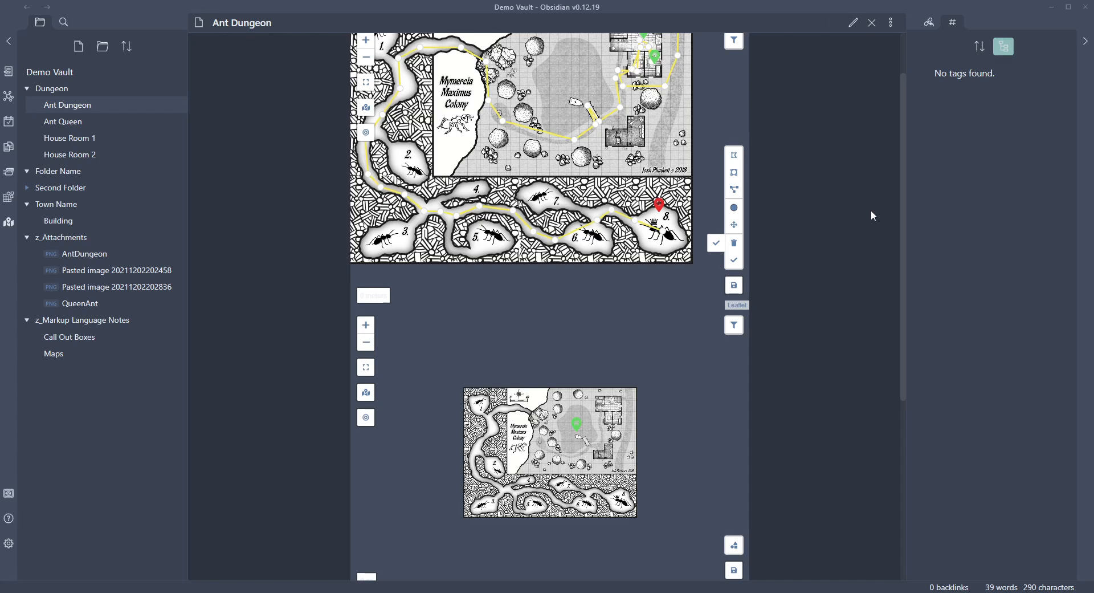
{"action": "scroll", "coordinate": [824, 223], "scroll_direction": "up", "scroll_amount": 1}
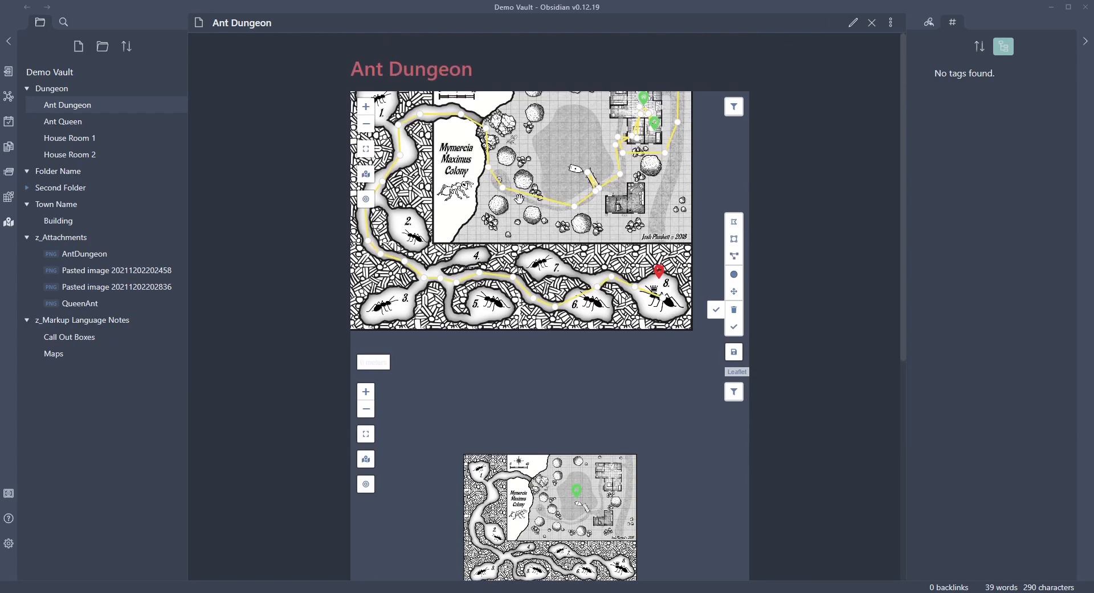
{"action": "left_click_drag", "start_coordinate": [505, 215], "coordinate": [495, 254]}
{"action": "scroll", "coordinate": [514, 215], "scroll_direction": "down", "scroll_amount": 1}
{"action": "scroll", "coordinate": [510, 225], "scroll_direction": "up", "scroll_amount": 1}
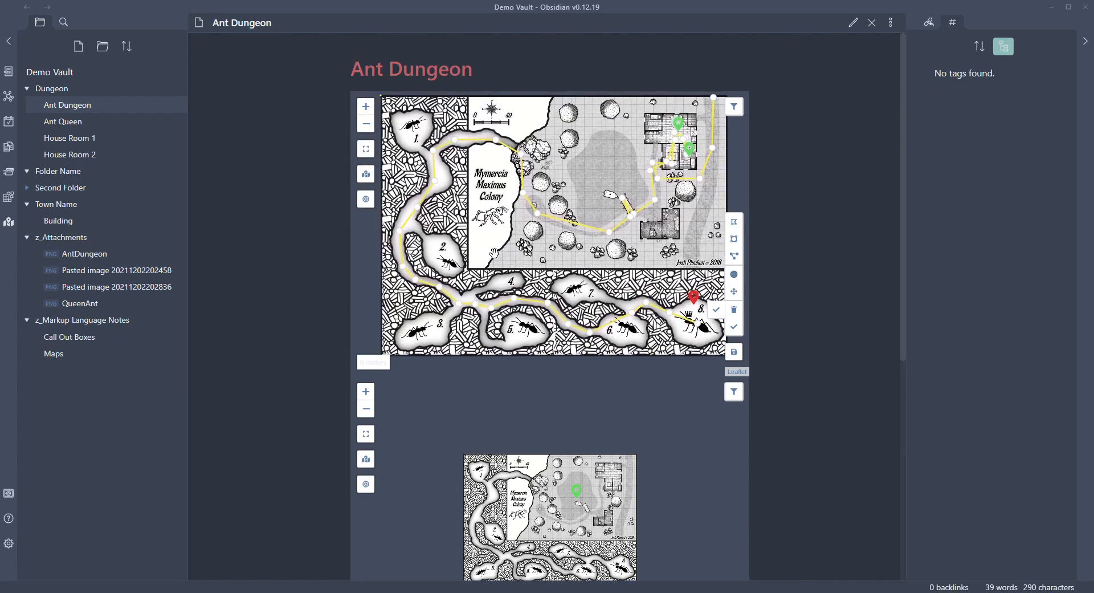